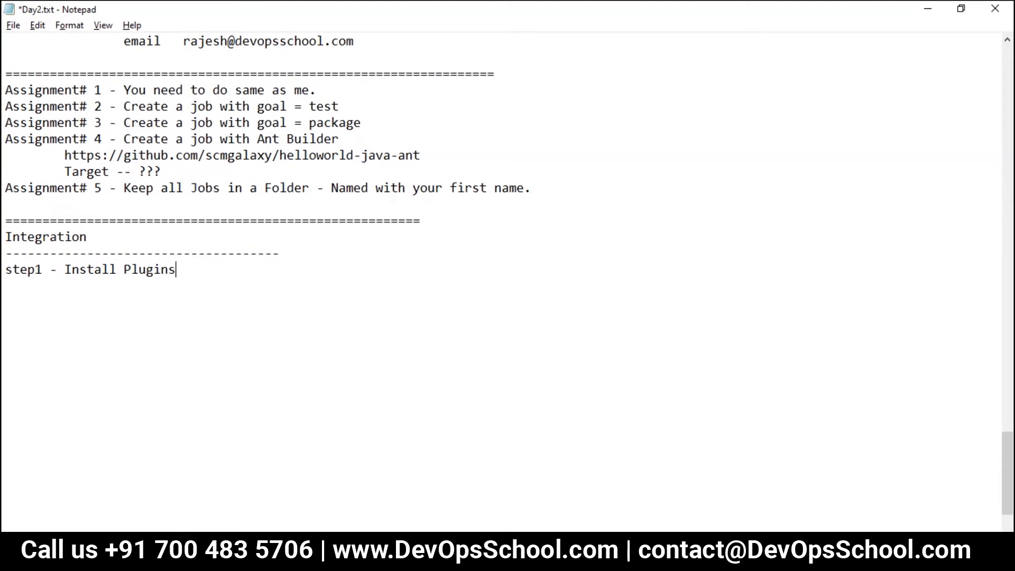
Step: Add the lines 'Step 2 - Config Plugins' and 'Step 3 - Use Plugins in Jenkins Jobs'
{"action": "key", "text": "Return"}
{"action": "type", "text": "Step 2 - Install"}
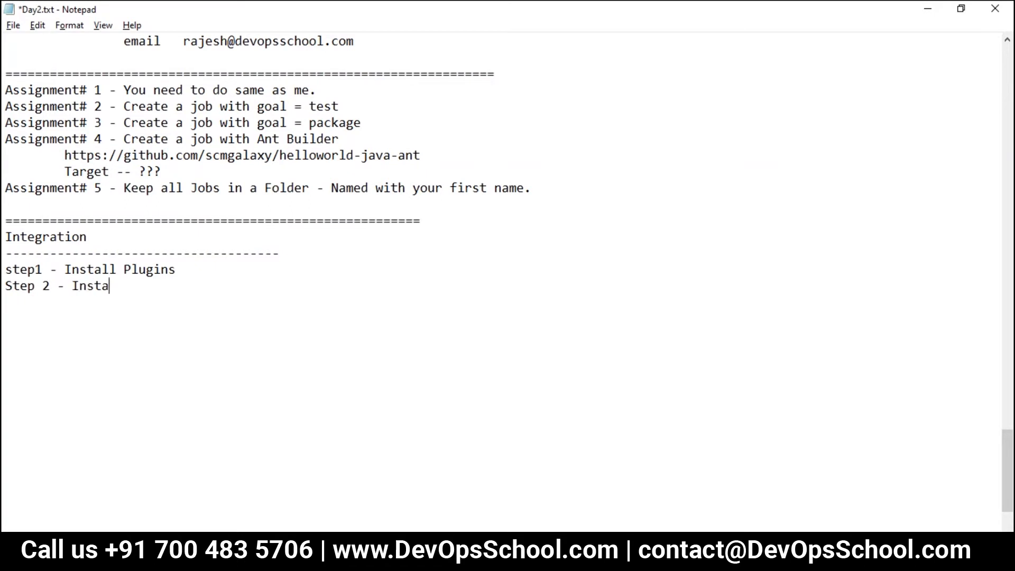
{"action": "key", "text": "BackSpace"}
{"action": "key", "text": "BackSpace"}
{"action": "key", "text": "BackSpace"}
{"action": "key", "text": "BackSpace"}
{"action": "key", "text": "BackSpace"}
{"action": "key", "text": "BackSpace"}
{"action": "key", "text": "BackSpace"}
{"action": "key", "text": "BackSpace"}
{"action": "type", "text": "Config Plugins"}
{"action": "key", "text": "Return"}
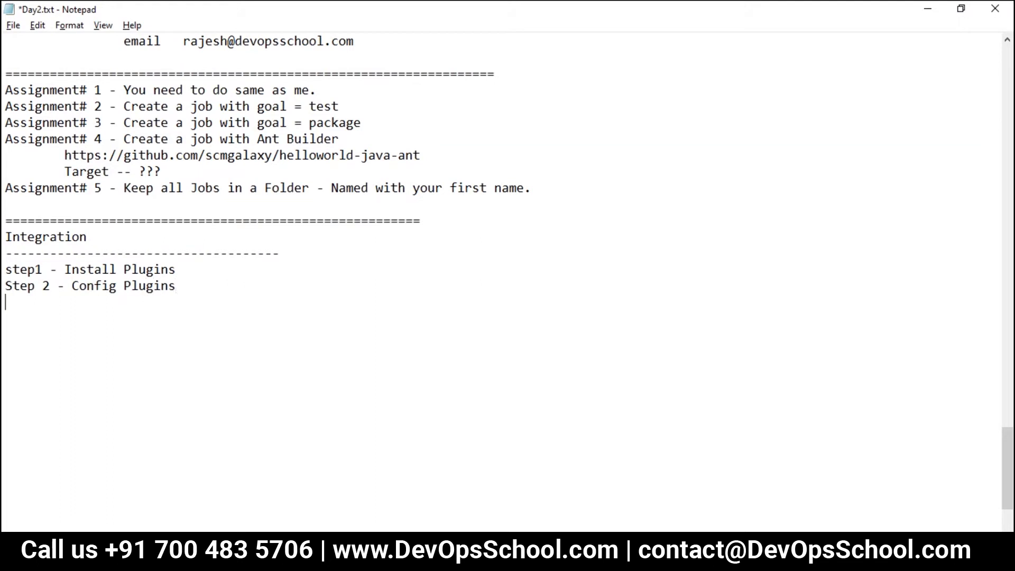
{"action": "type", "text": "Step 3 - Use Plugins "}
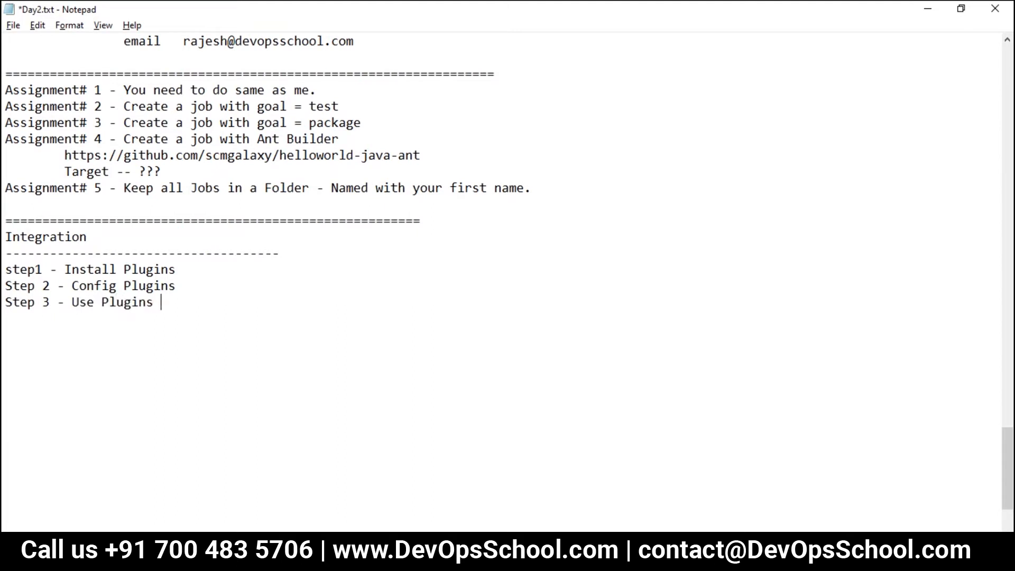
{"action": "type", "text": "in Jenkins Jobs"}
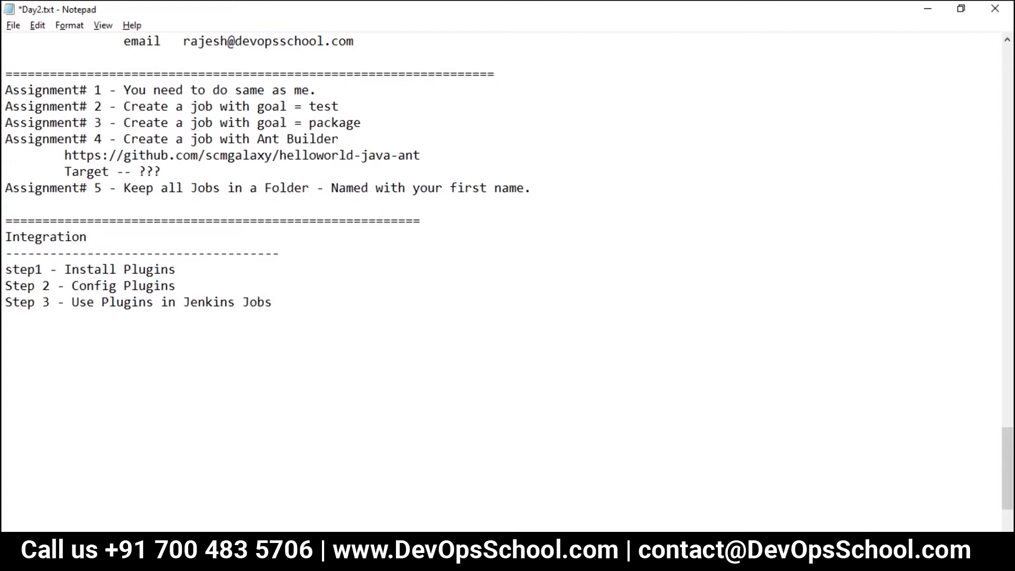
Step: Capitalise 'Step 1', add a dashed divider below Step 3, and save the notes
{"action": "left_click_drag", "start_coordinate": [6, 269], "coordinate": [14, 270]}
{"action": "type", "text": "S"}
{"action": "left_click", "coordinate": [42, 269]}
{"action": "key", "text": "ctrl+s"}
{"action": "left_click", "coordinate": [109, 319]}
{"action": "type", "text": "-----------------------------------------"}
{"action": "key", "text": "ctrl+s"}
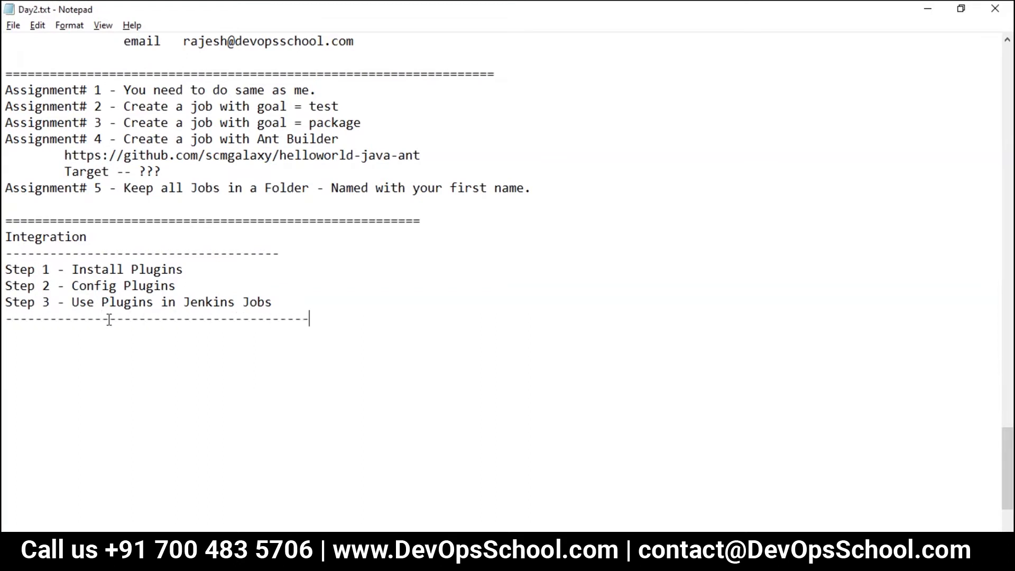
{"action": "scroll", "coordinate": [294, 343], "scroll_direction": "up", "scroll_amount": 11}
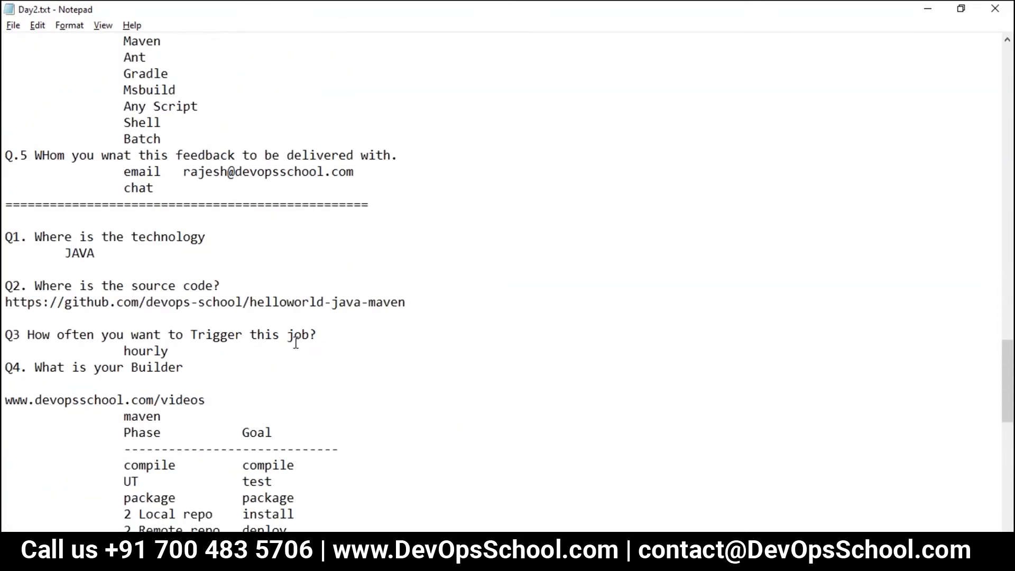
{"action": "scroll", "coordinate": [296, 343], "scroll_direction": "up", "scroll_amount": 10}
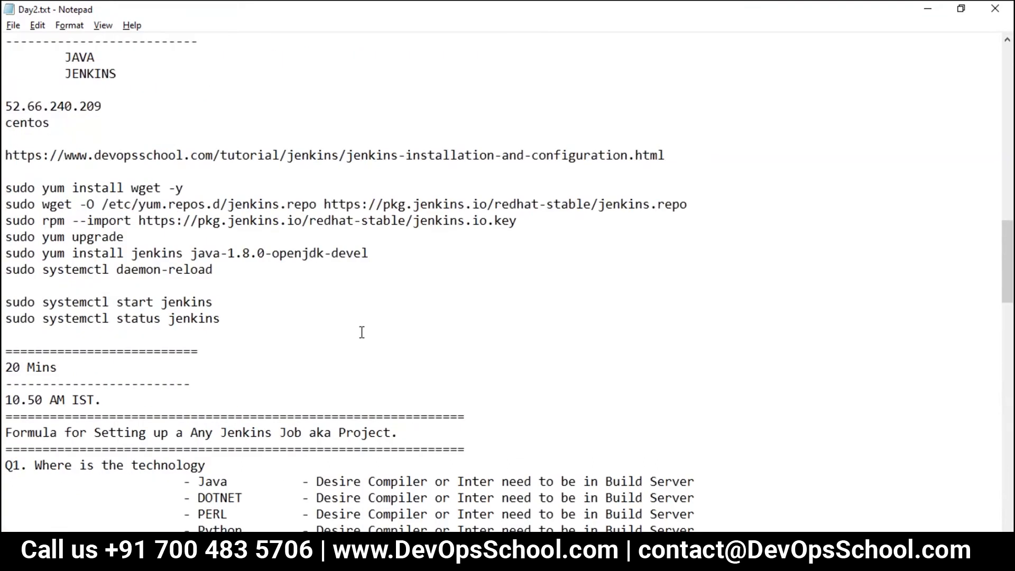
{"action": "scroll", "coordinate": [479, 338], "scroll_direction": "down", "scroll_amount": 20}
{"action": "scroll", "coordinate": [185, 316], "scroll_direction": "up", "scroll_amount": 7}
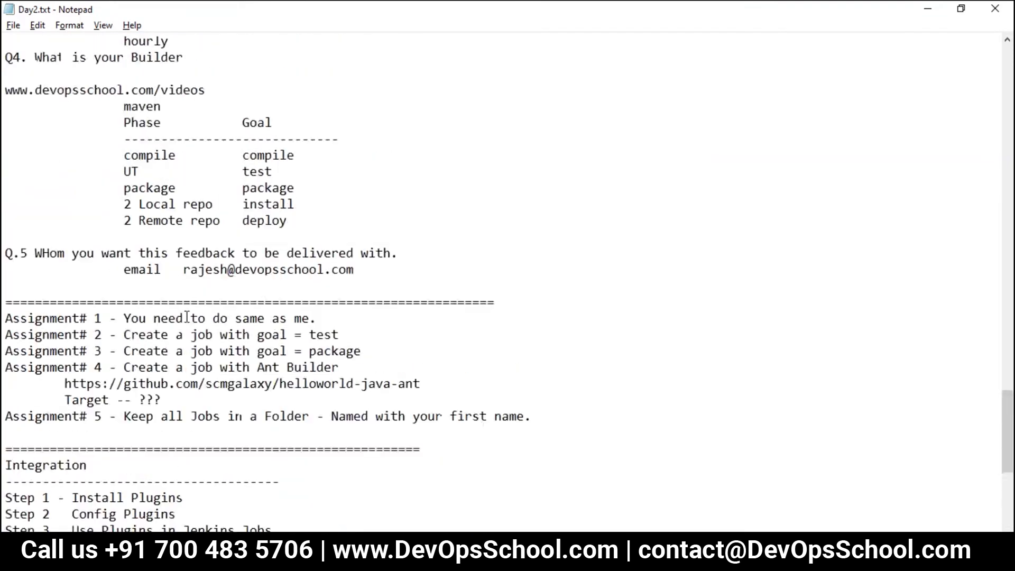
{"action": "scroll", "coordinate": [187, 316], "scroll_direction": "up", "scroll_amount": 16}
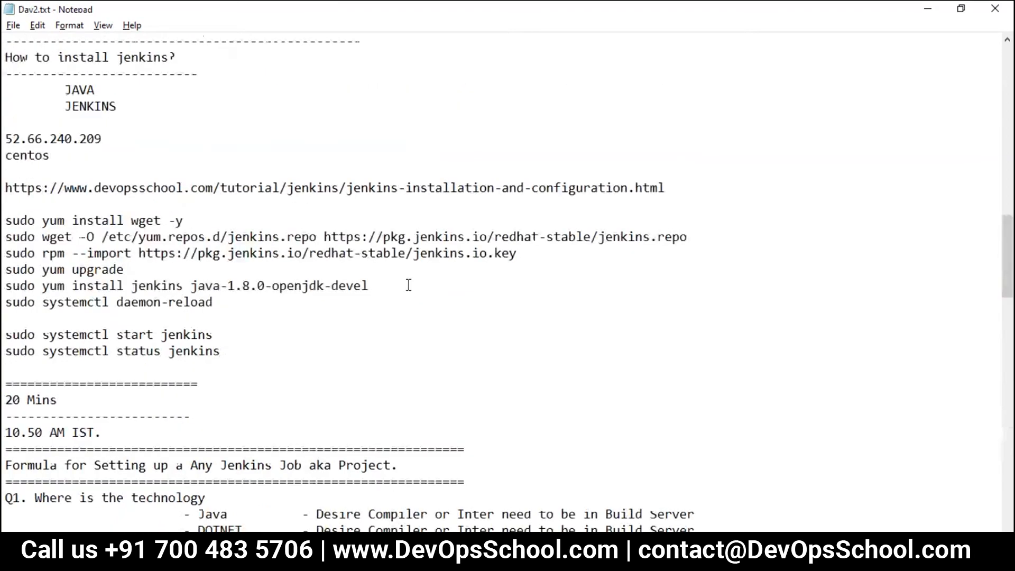
{"action": "scroll", "coordinate": [423, 301], "scroll_direction": "up", "scroll_amount": 3}
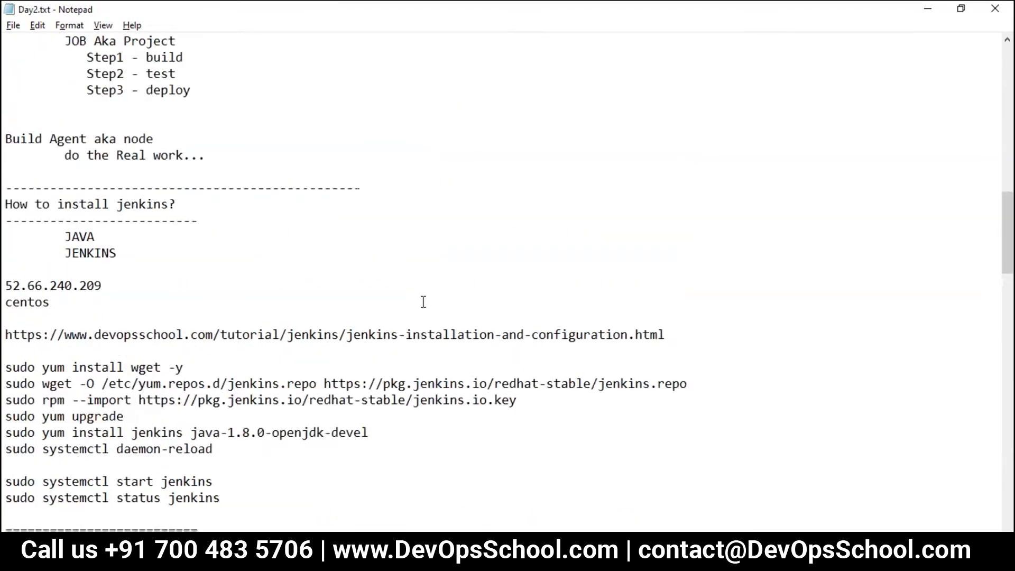
{"action": "scroll", "coordinate": [199, 355], "scroll_direction": "up", "scroll_amount": 8}
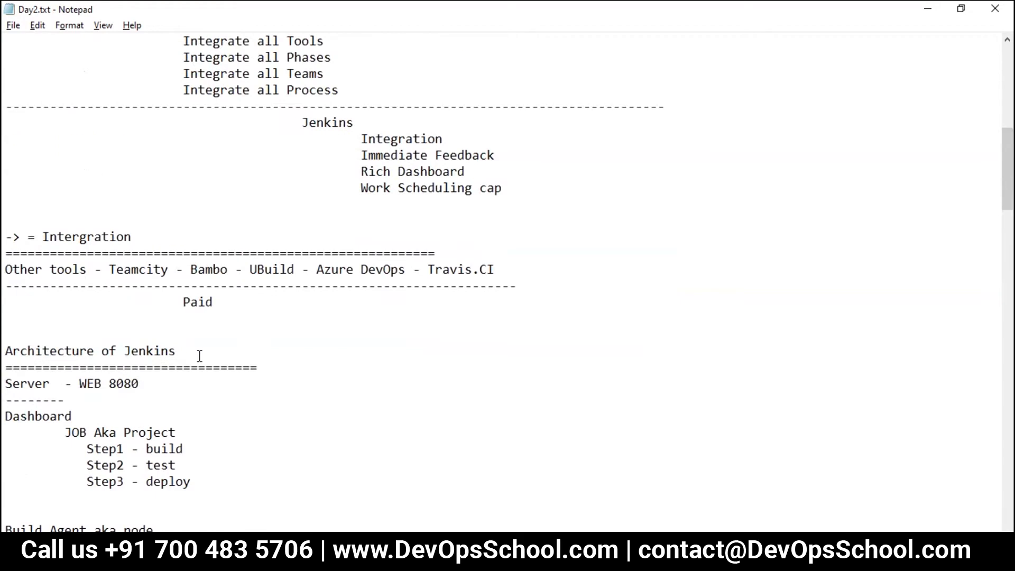
{"action": "scroll", "coordinate": [201, 353], "scroll_direction": "up", "scroll_amount": 6}
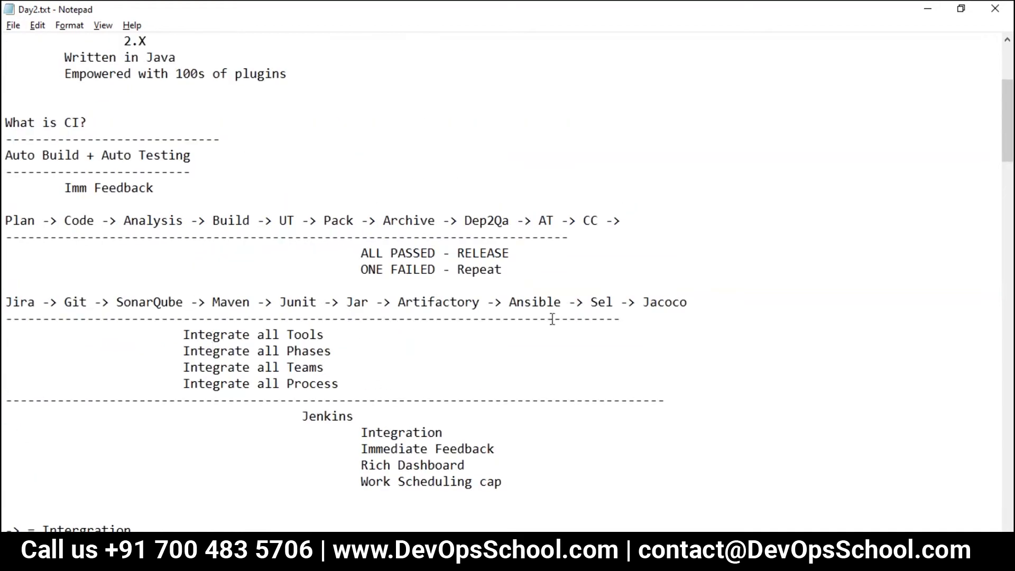
{"action": "left_click_drag", "start_coordinate": [646, 317], "coordinate": [3, 222]}
{"action": "key", "text": "ctrl+c"}
{"action": "scroll", "coordinate": [132, 290], "scroll_direction": "down", "scroll_amount": 20}
{"action": "scroll", "coordinate": [137, 296], "scroll_direction": "down", "scroll_amount": 15}
{"action": "left_click", "coordinate": [147, 230]}
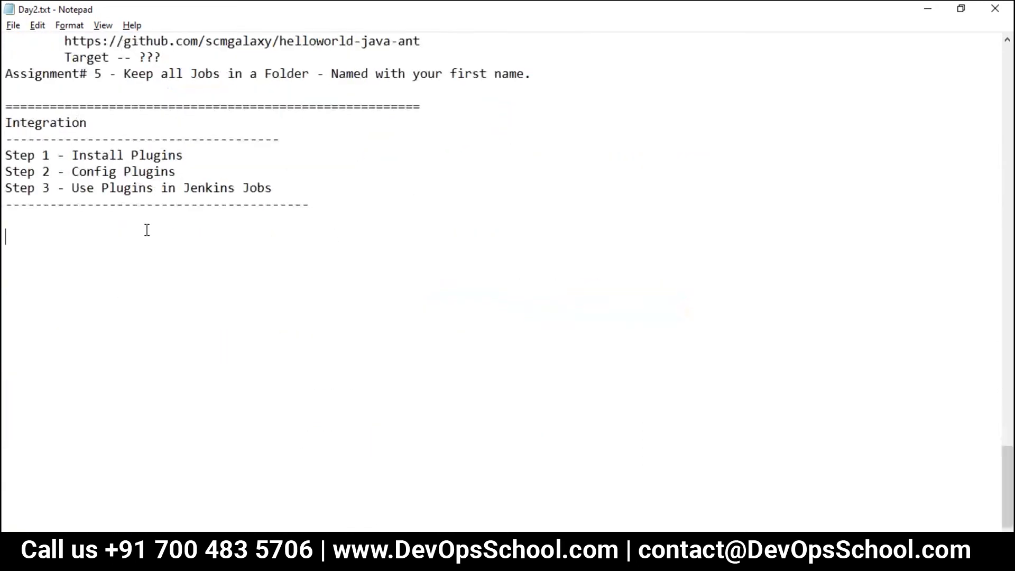
Step: Paste the pipeline block and delete its ALL PASSED and ONE FAILED lines
{"action": "key", "text": "ctrl+v"}
{"action": "left_click", "coordinate": [563, 296]}
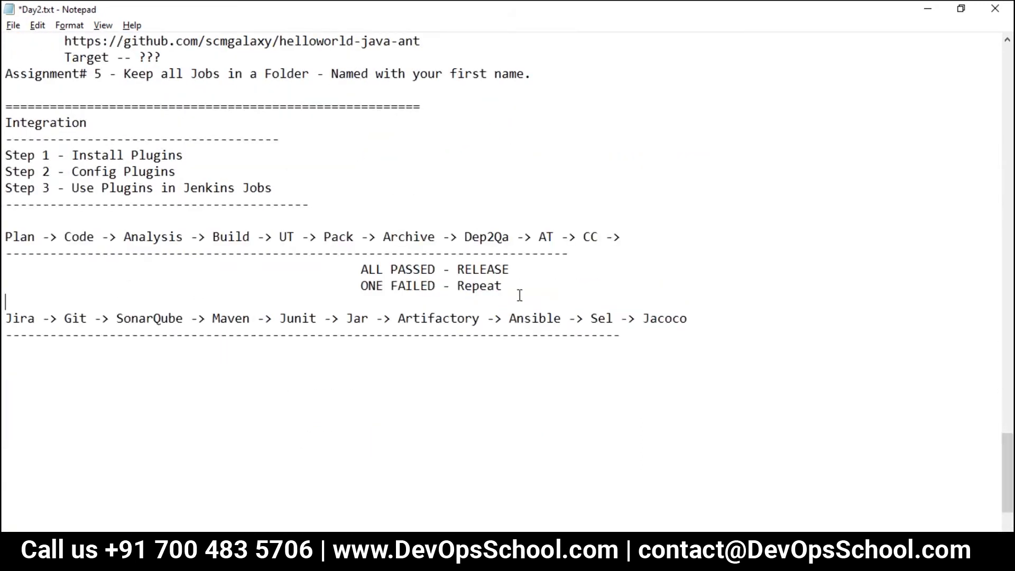
{"action": "left_click_drag", "start_coordinate": [38, 294], "coordinate": [4, 264]}
{"action": "key", "text": "Delete"}
{"action": "key", "text": "BackSpace"}
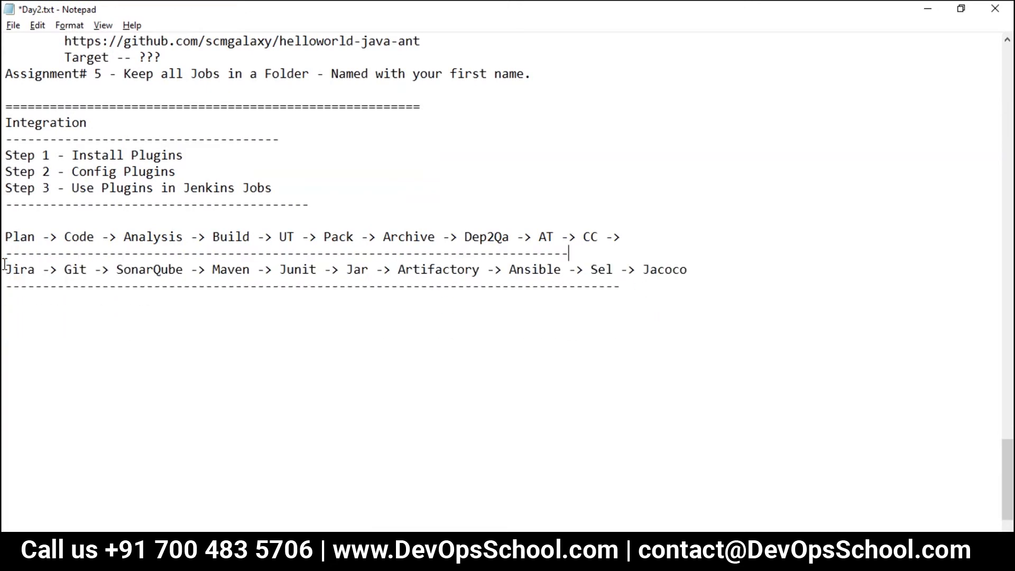
{"action": "key", "text": "ctrl+s"}
Step: Add a tab-indented 'Jenkins' line under the tool chain and save
{"action": "key", "text": "Tab"}
{"action": "key", "text": "Tab"}
{"action": "key", "text": "Tab"}
{"action": "type", "text": "Jenklin"}
{"action": "key", "text": "BackSpace"}
{"action": "key", "text": "BackSpace"}
{"action": "key", "text": "BackSpace"}
{"action": "type", "text": "ins"}
{"action": "key", "text": "ctrl+s"}
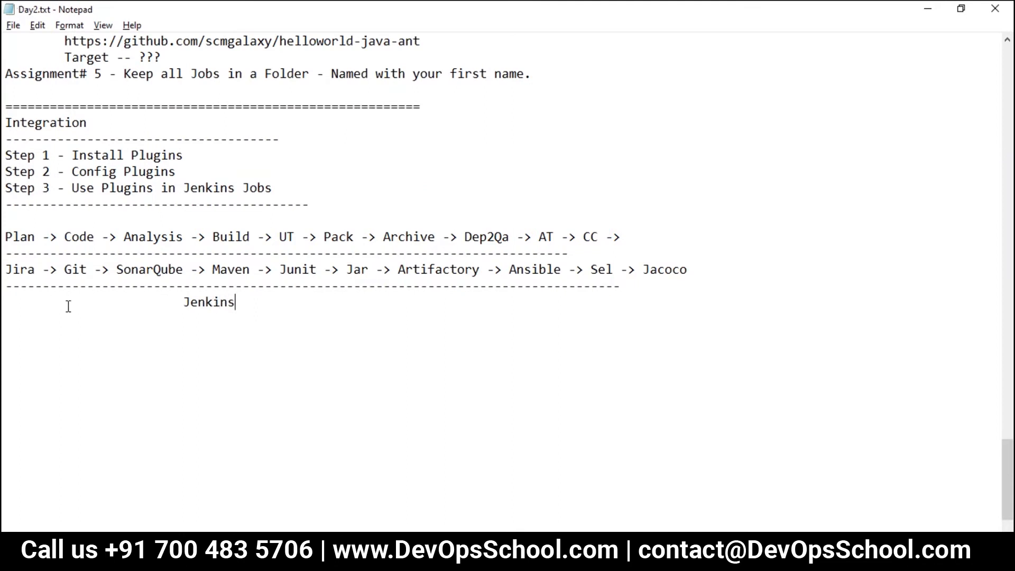
{"action": "left_click", "coordinate": [181, 301]}
{"action": "key", "text": "Tab"}
{"action": "key", "text": "ctrl+s"}
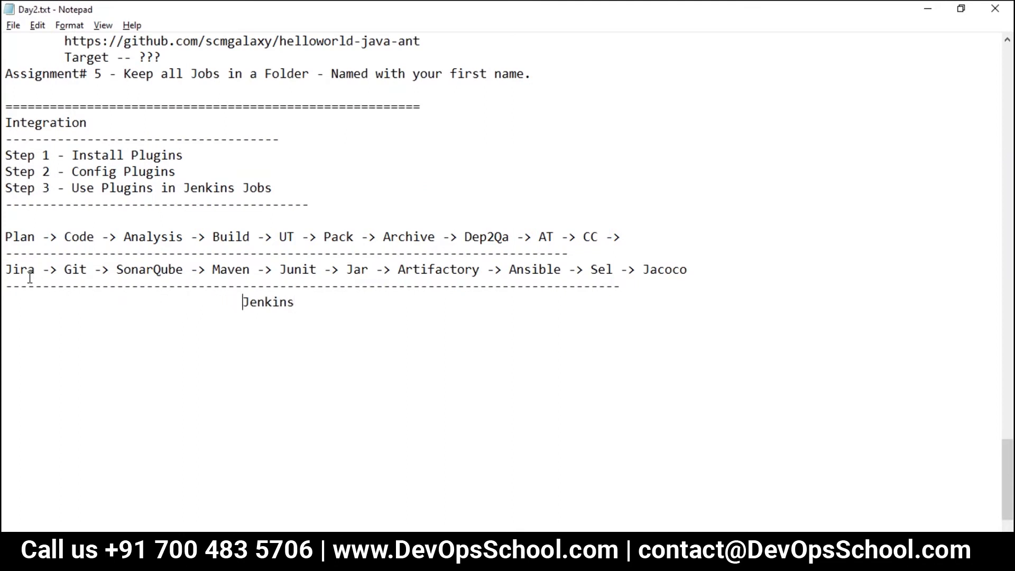
Step: Highlight Jira, Git, Jenkins and SonarQube in the tool chain while explaining
{"action": "double_click", "coordinate": [24, 271]}
{"action": "left_click", "coordinate": [120, 334]}
{"action": "left_click_drag", "start_coordinate": [88, 270], "coordinate": [67, 274]}
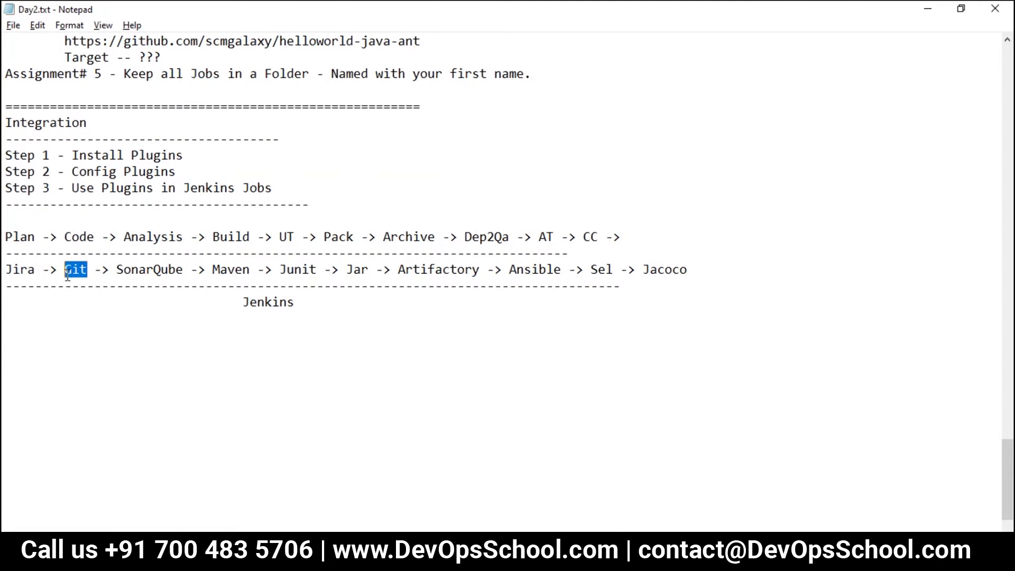
{"action": "double_click", "coordinate": [71, 269]}
{"action": "double_click", "coordinate": [27, 267]}
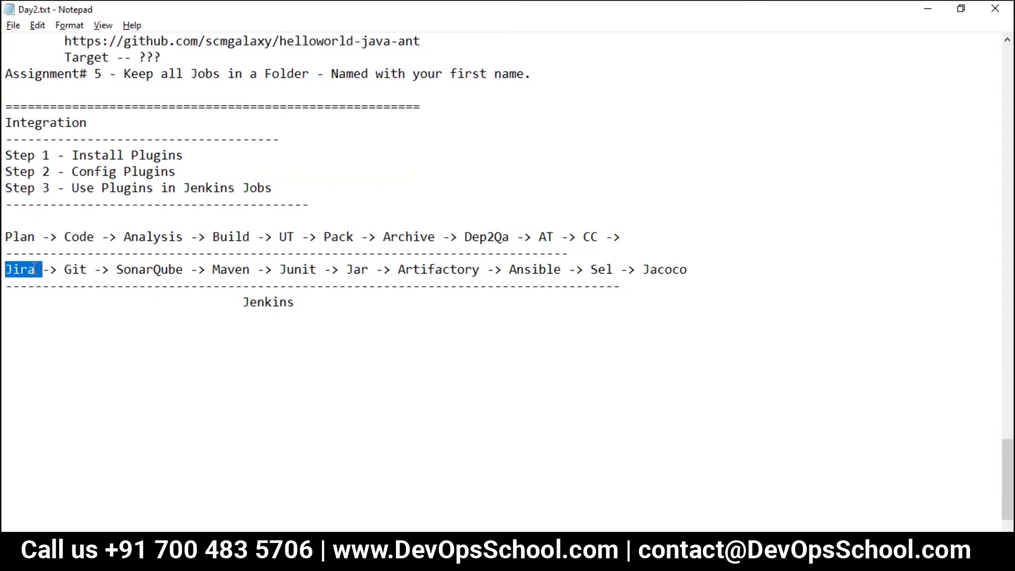
{"action": "double_click", "coordinate": [266, 299]}
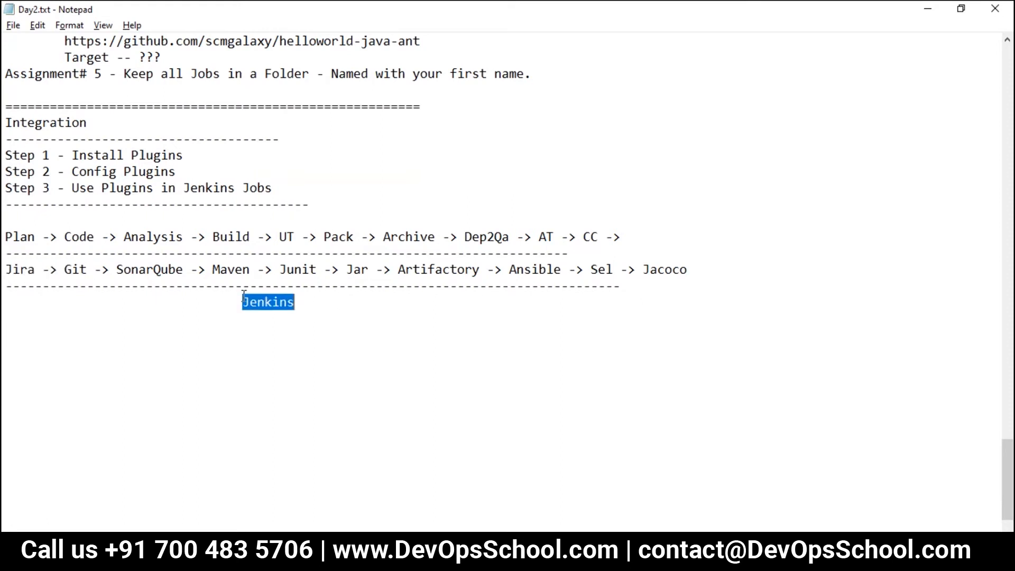
{"action": "double_click", "coordinate": [18, 273]}
{"action": "double_click", "coordinate": [253, 301]}
{"action": "double_click", "coordinate": [159, 271]}
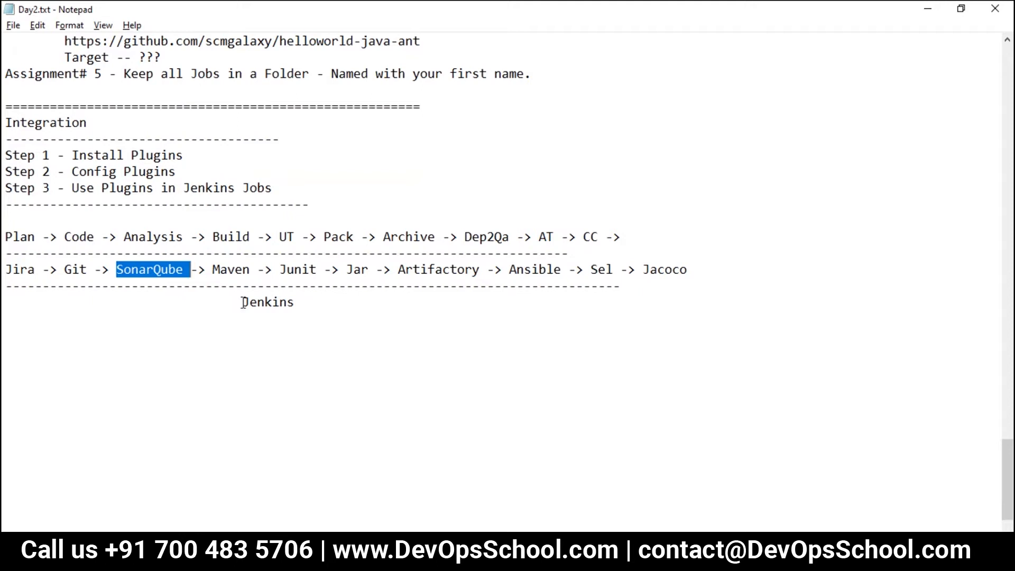
Step: Highlight Install, Config and the whole Step 3 line of the integration steps
{"action": "double_click", "coordinate": [116, 155]}
{"action": "double_click", "coordinate": [114, 172]}
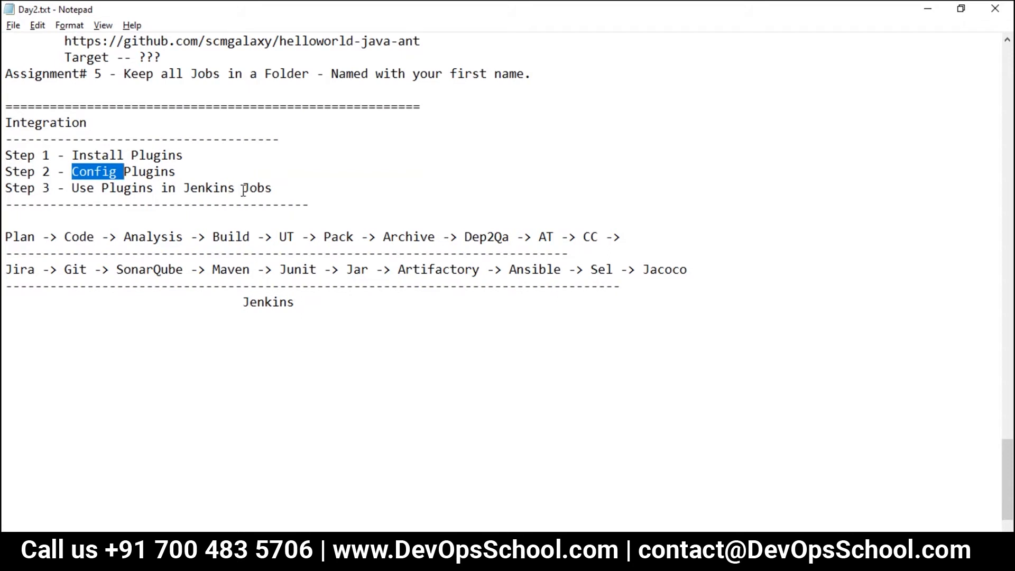
{"action": "left_click_drag", "start_coordinate": [286, 190], "coordinate": [3, 189]}
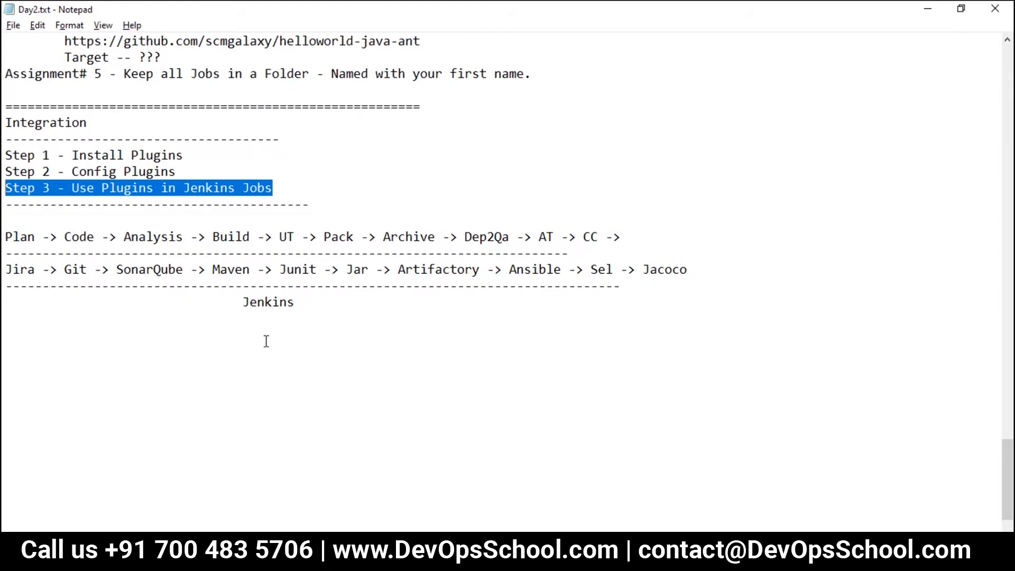
{"action": "left_click", "coordinate": [315, 317]}
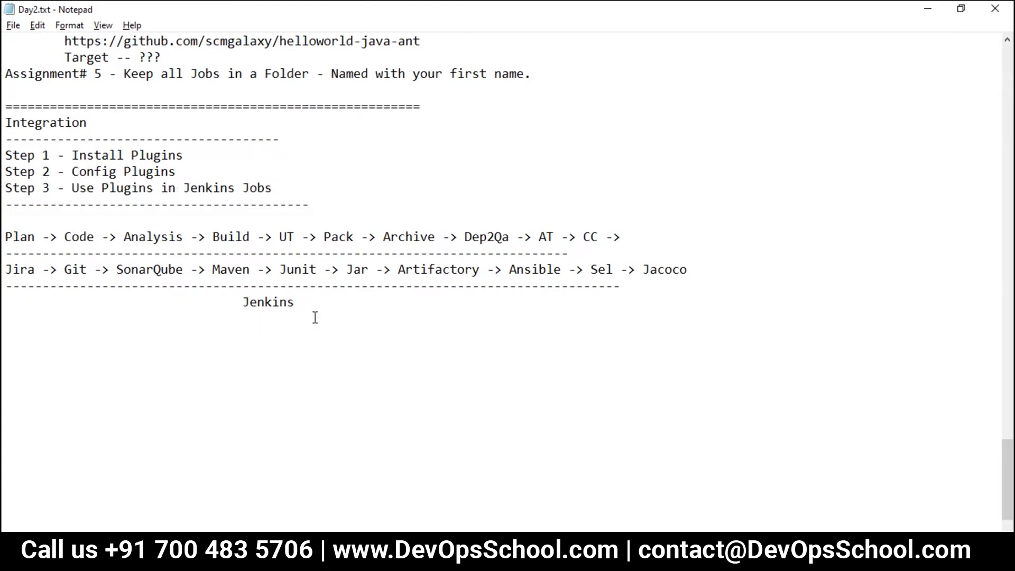
{"action": "key", "text": "Return"}
{"action": "type", "text": "How to integrate Jira with "}
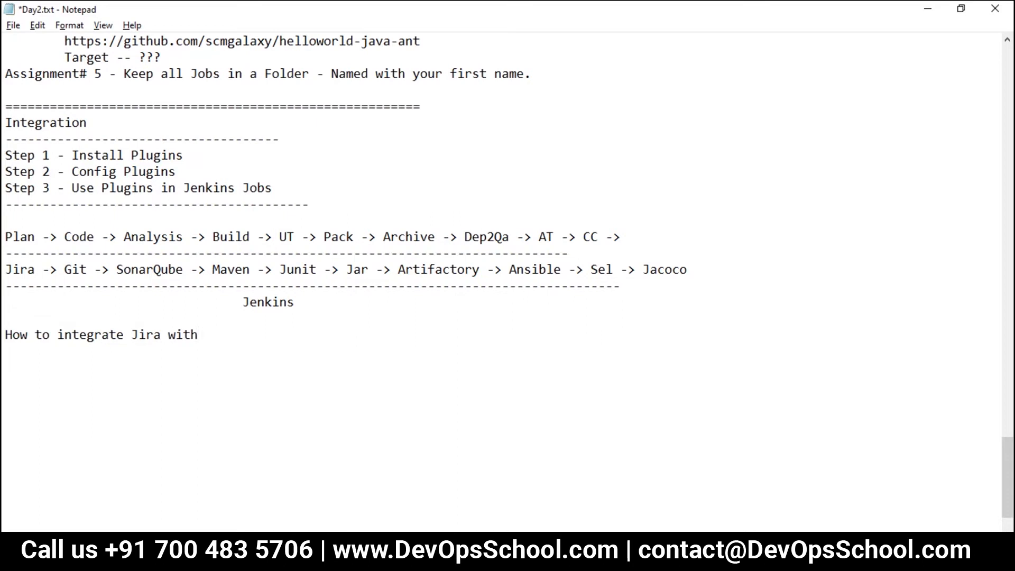
{"action": "type", "text": "Jenkins?"}
{"action": "key", "text": "Return"}
{"action": "type", "text": "-----------------------------------------"}
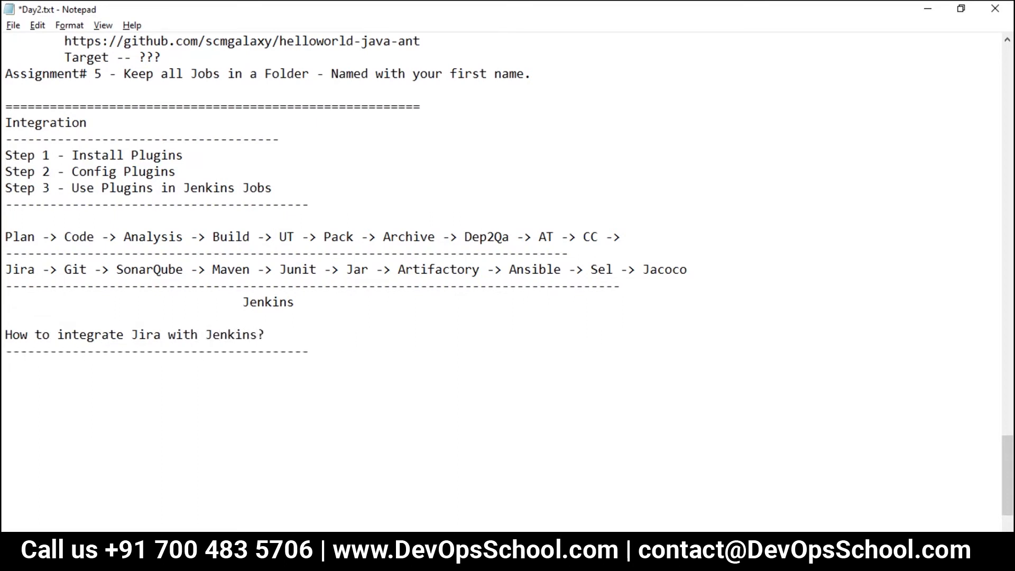
{"action": "key", "text": "ctrl+s"}
{"action": "key", "text": "Return"}
{"action": "type", "text": "Object ive"}
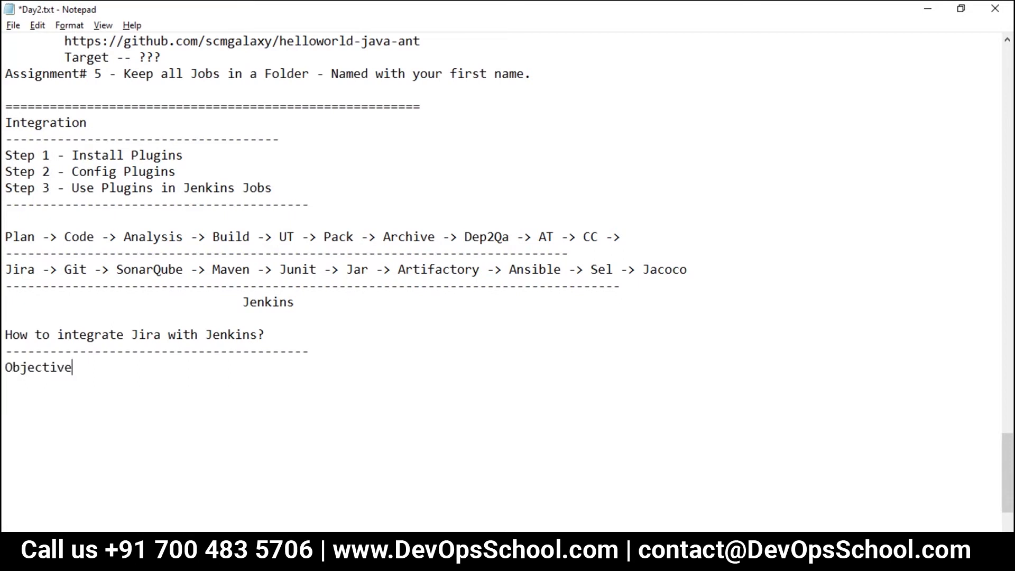
{"action": "key", "text": "BackSpace"}
{"action": "type", "text": "-"}
{"action": "key", "text": "ctrl+s"}
{"action": "type", "text": "The moment Je"}
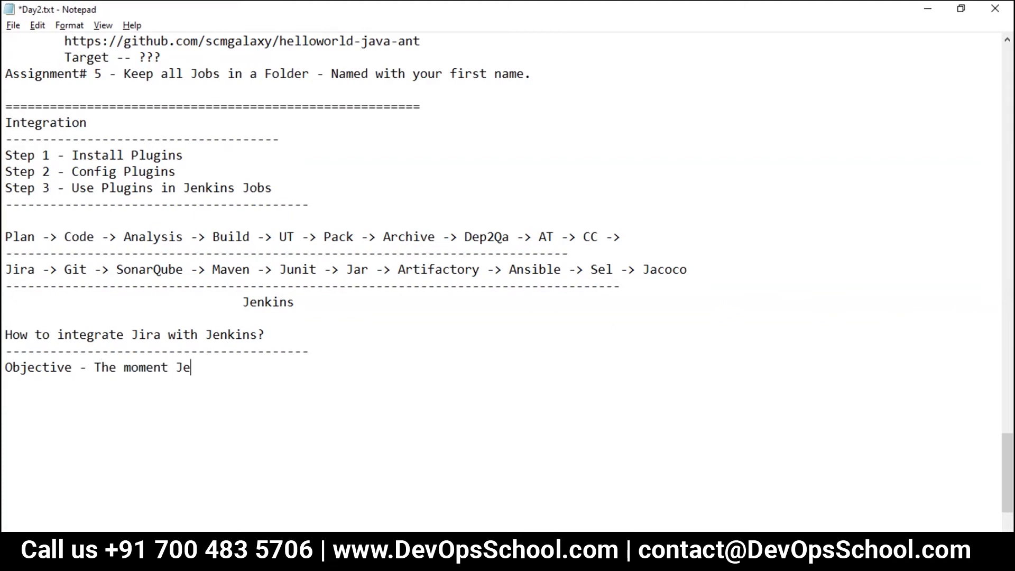
{"action": "type", "text": "nkins job fail"}
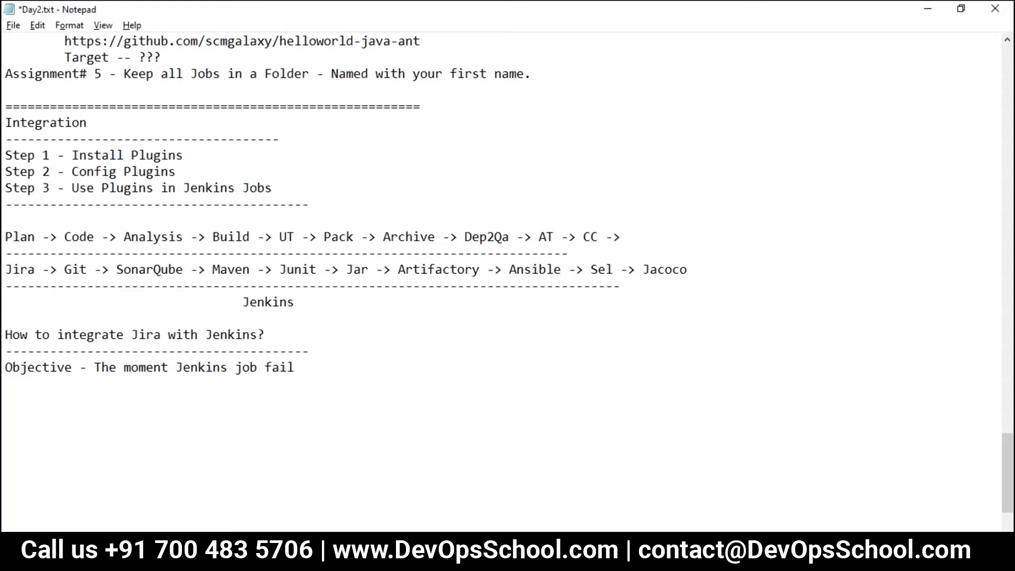
{"action": "type", "text": ". A ticket in jir"}
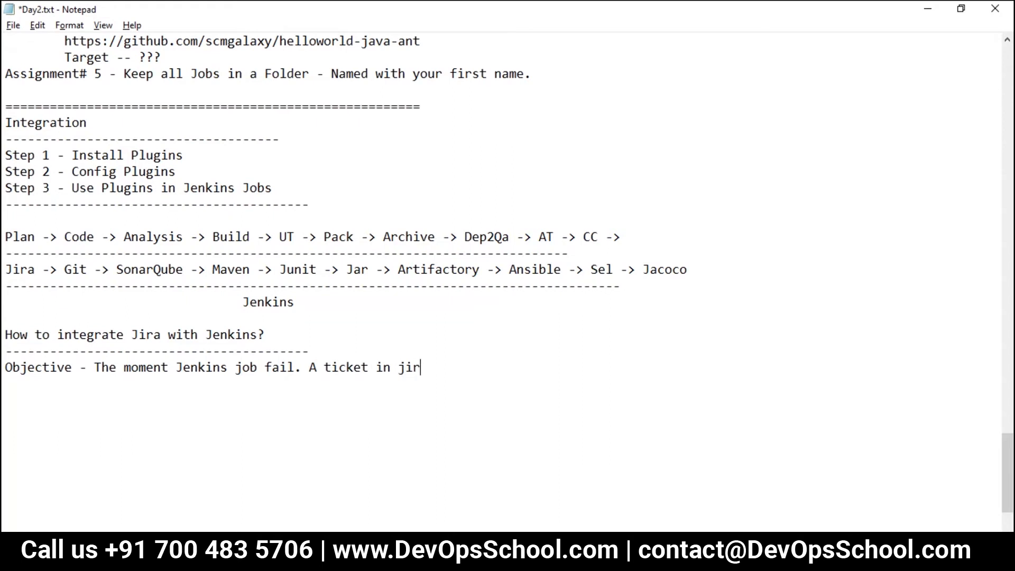
{"action": "type", "text": "a should be created."}
{"action": "key", "text": "ctrl+s"}
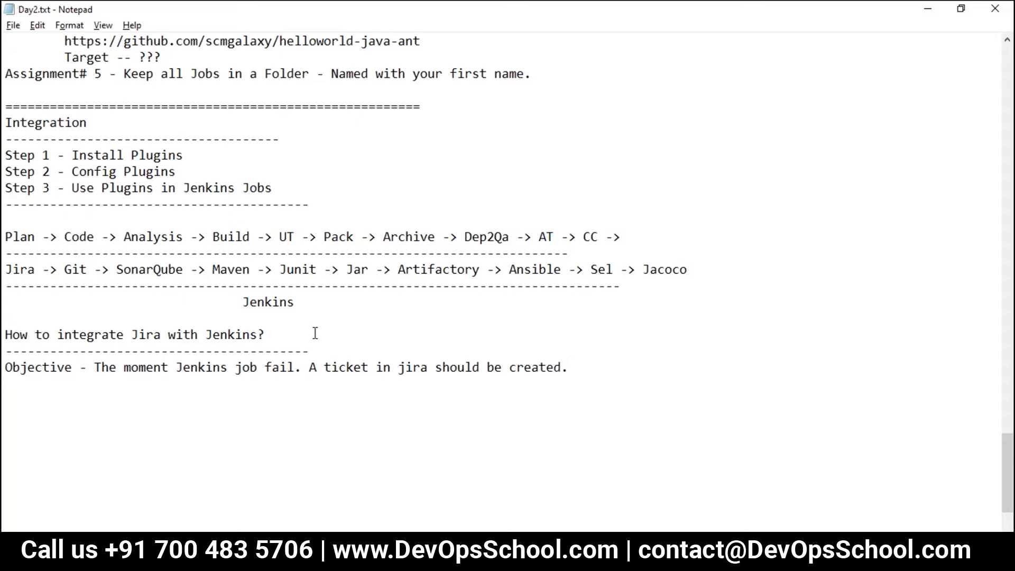
{"action": "left_click_drag", "start_coordinate": [310, 205], "coordinate": [3, 142]}
Step: Copy the plugin steps block, paste it below the objective, and save
{"action": "key", "text": "ctrl+c"}
{"action": "left_click", "coordinate": [82, 404]}
{"action": "key", "text": "ctrl+v"}
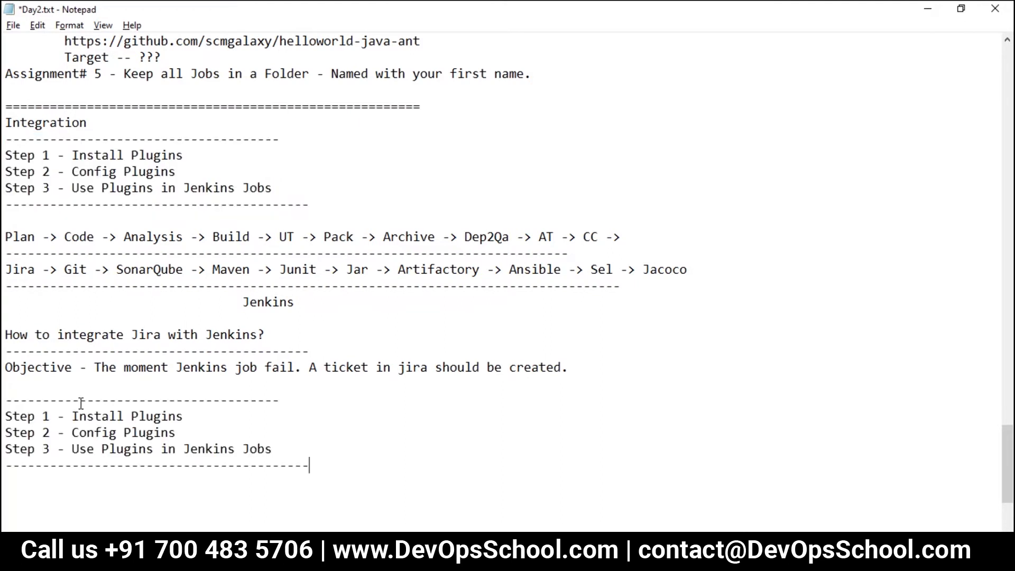
{"action": "scroll", "coordinate": [89, 404], "scroll_direction": "down", "scroll_amount": 3}
{"action": "key", "text": "ctrl+s"}
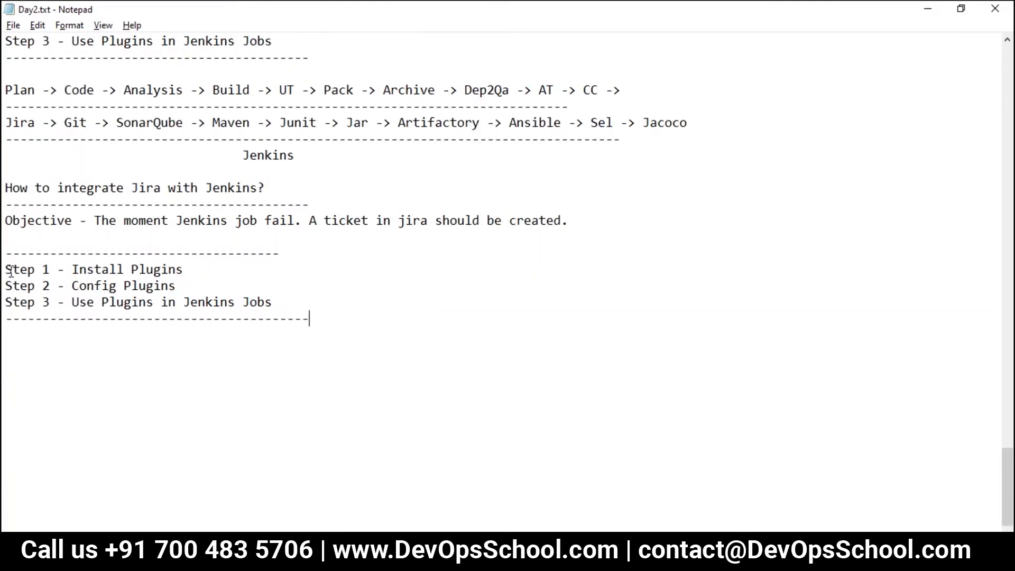
Step: Add 'Step 1 - Install Docker' below the dashed line
{"action": "left_click_drag", "start_coordinate": [5, 269], "coordinate": [48, 271]}
{"action": "left_click", "coordinate": [78, 270]}
{"action": "left_click", "coordinate": [313, 256]}
{"action": "type", "text": "'"}
{"action": "key", "text": "BackSpace"}
{"action": "key", "text": "Return"}
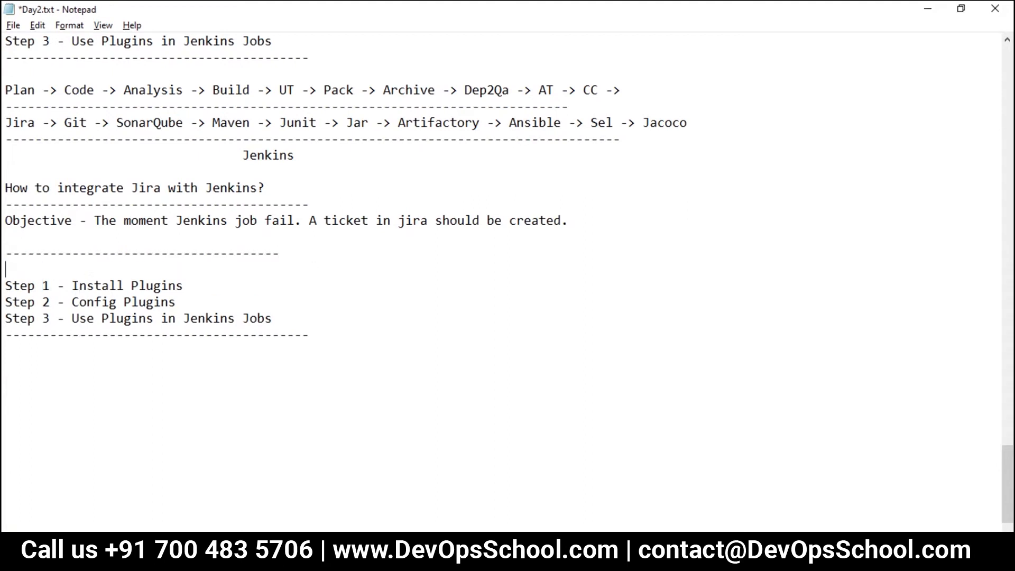
{"action": "type", "text": "Step 2"}
{"action": "key", "text": "BackSpace"}
{"action": "key", "text": "BackSpace"}
{"action": "type", "text": "1 - Install"}
{"action": "type", "text": "Docker"}
{"action": "key", "text": "Return"}
Step: Add 'Step 2 - Get a Jira App Running' and save the notes
{"action": "type", "text": "Step 2 - s"}
{"action": "key", "text": "BackSpace"}
{"action": "type", "text": "Get a Jira App Running"}
{"action": "key", "text": "ctrl+s"}
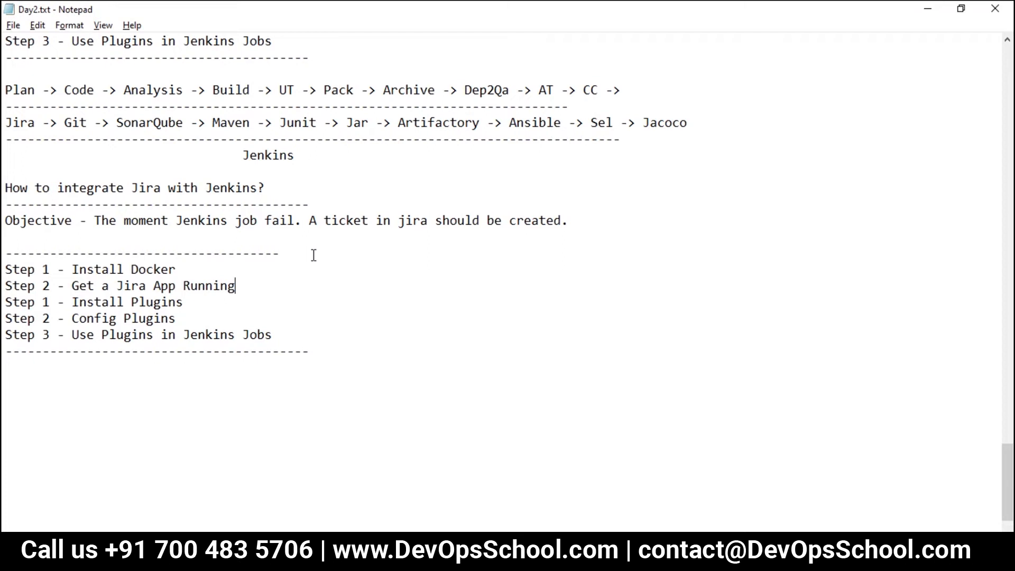
Step: Reword the install step to install Jira Plugins on the Jenkins Server
{"action": "scroll", "coordinate": [311, 278], "scroll_direction": "down", "scroll_amount": 1}
{"action": "left_click", "coordinate": [185, 256]}
{"action": "left_click", "coordinate": [131, 253]}
{"action": "type", "text": "Jir"}
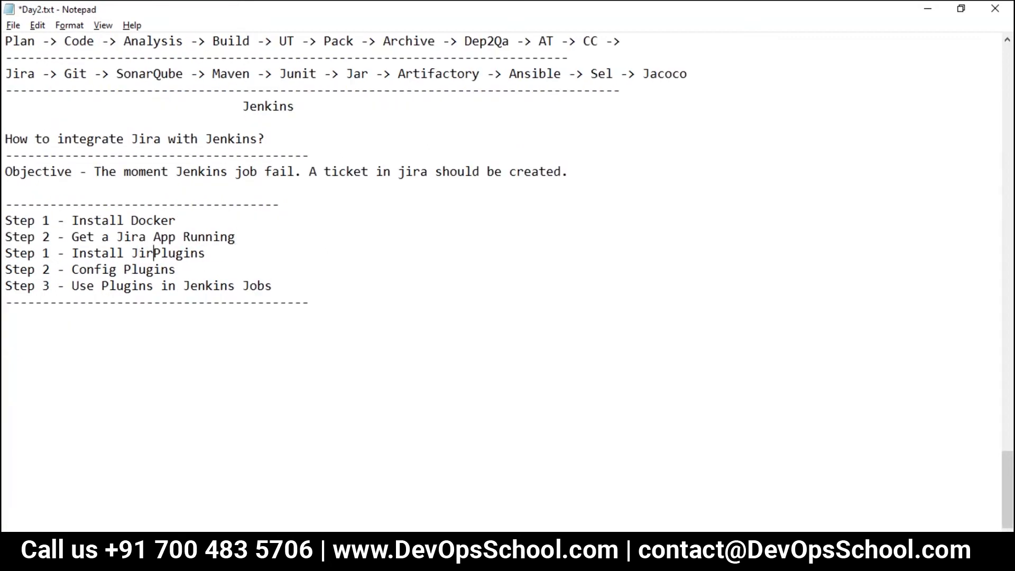
{"action": "type", "text": "a"}
{"action": "left_click", "coordinate": [243, 251]}
{"action": "type", "text": "the Jen"}
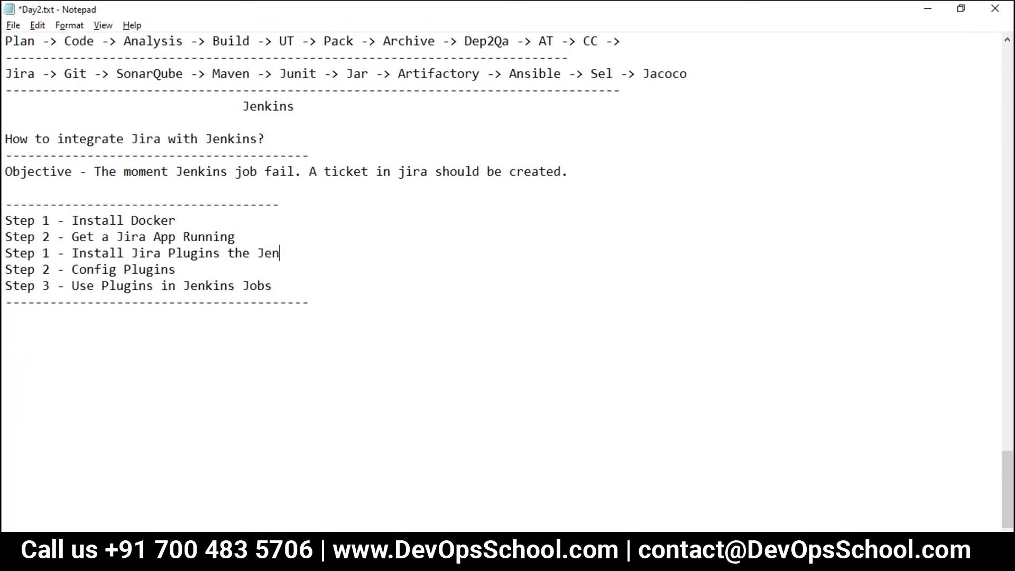
{"action": "type", "text": "kins Server"}
{"action": "key", "text": "ctrl+s"}
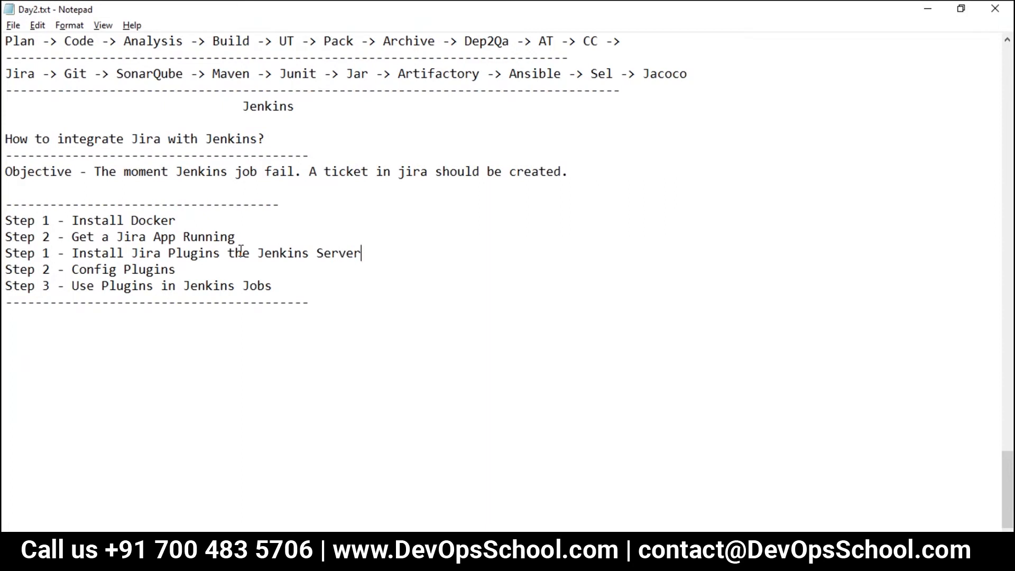
Step: Reword the config step to Config Jira Plugin in the Jenkins Server Config
{"action": "left_click", "coordinate": [117, 270]}
{"action": "type", "text": "Jira"}
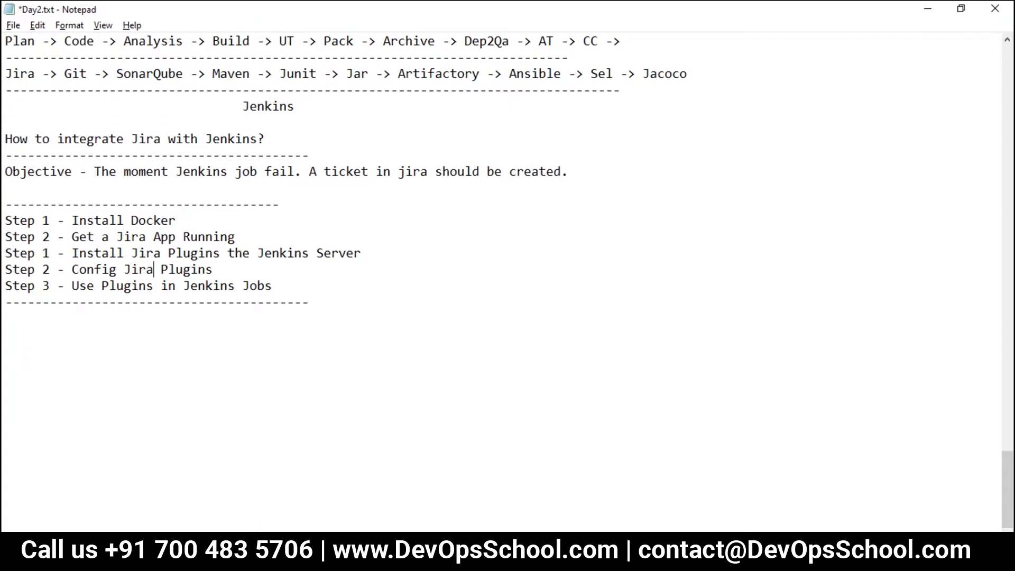
{"action": "left_click", "coordinate": [248, 274]}
{"action": "key", "text": "BackSpace"}
{"action": "type", "text": "in the Jenkk"}
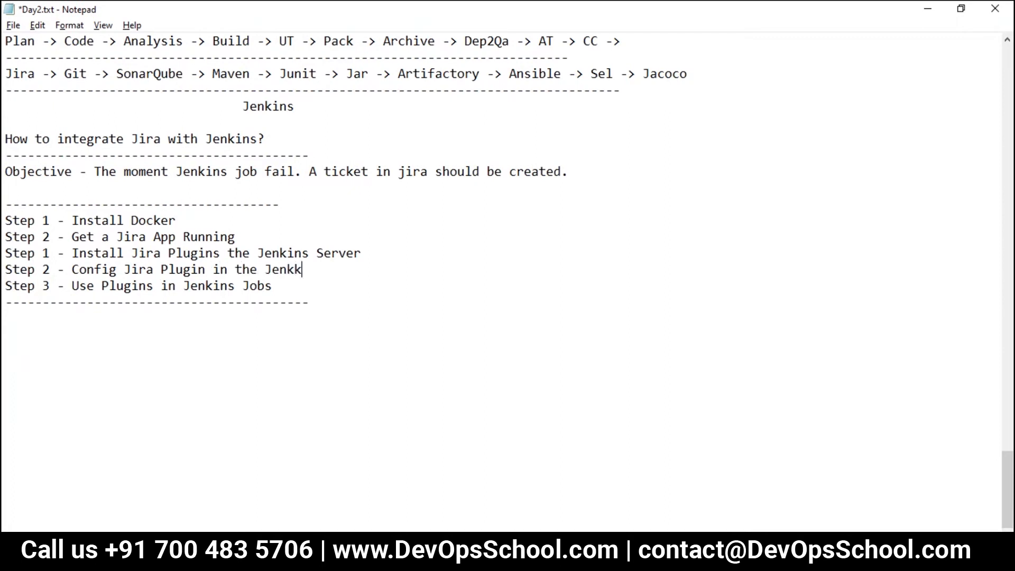
{"action": "key", "text": "BackSpace"}
{"action": "type", "text": "ins Server Config"}
{"action": "key", "text": "ctrl+s"}
Step: Reword Step 3 to 'Use Jira Plugins ... for' and save the notes
{"action": "left_click_drag", "start_coordinate": [273, 285], "coordinate": [81, 286]}
{"action": "left_click", "coordinate": [117, 287]}
{"action": "left_click", "coordinate": [102, 287]}
{"action": "type", "text": "Jira"}
{"action": "left_click", "coordinate": [317, 286]}
{"action": "type", "text": "for"}
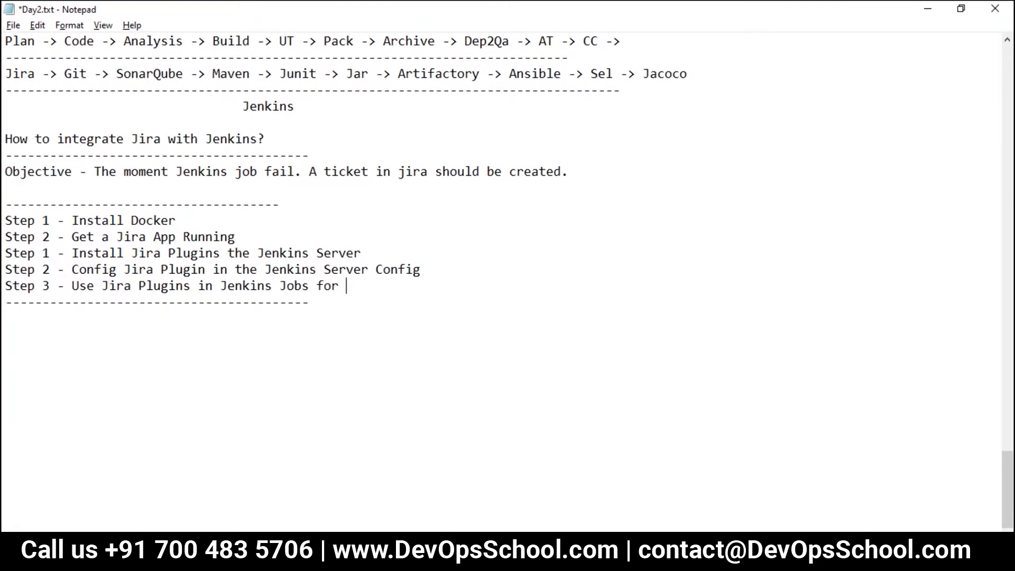
{"action": "left_click_drag", "start_coordinate": [311, 173], "coordinate": [525, 174]}
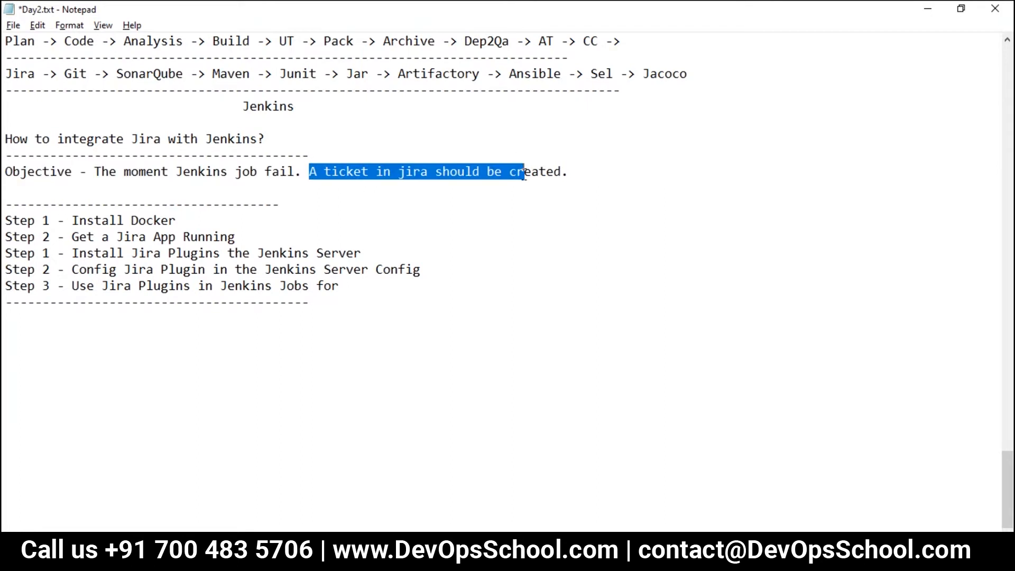
{"action": "key", "text": "ctrl+s"}
{"action": "left_click", "coordinate": [398, 270]}
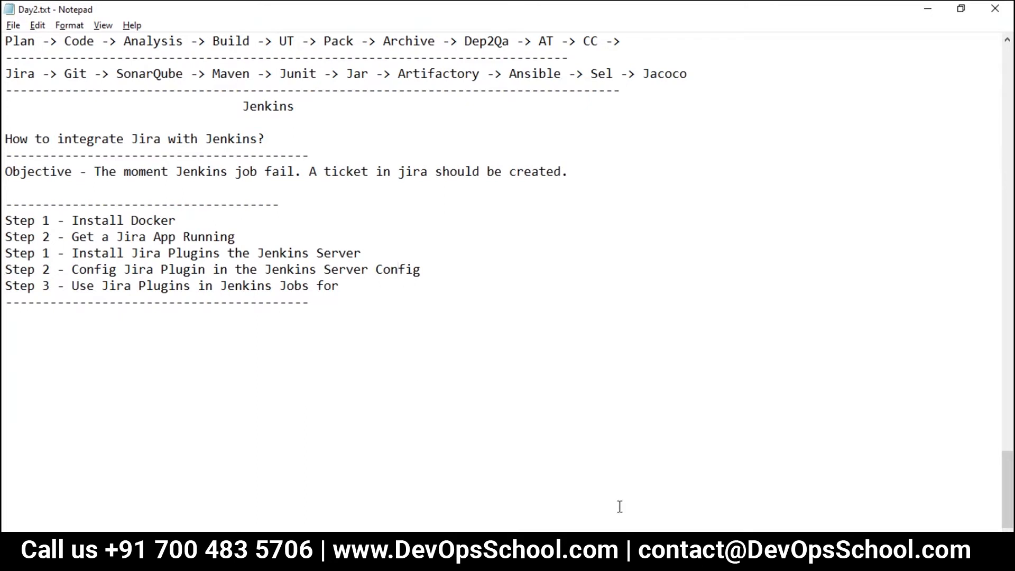
{"action": "key", "text": "alt+Tab"}
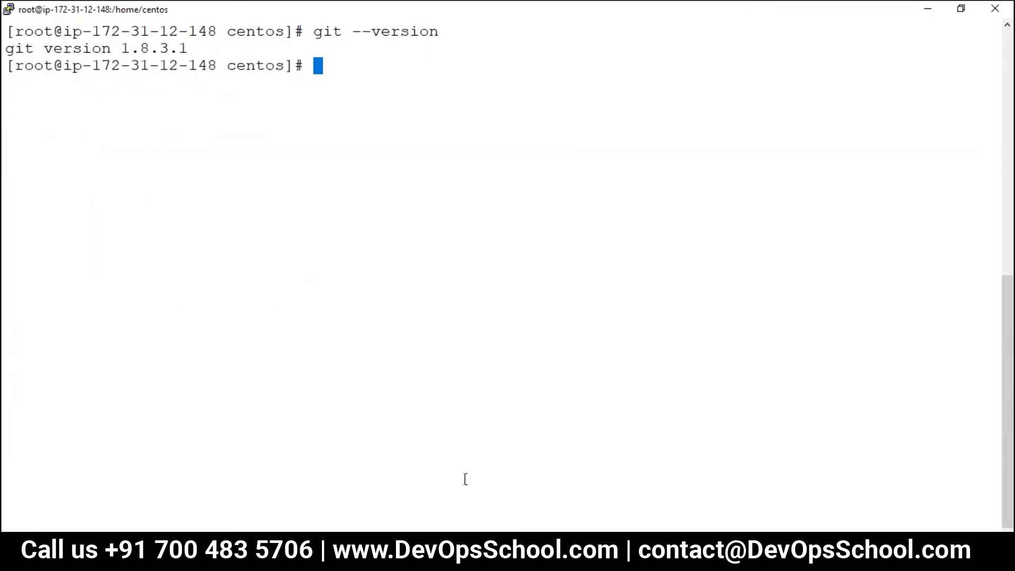
Step: Open the devopsschool Docker CE on CentOS tutorial in a new Chrome tab
{"action": "key", "text": "alt+Tab"}
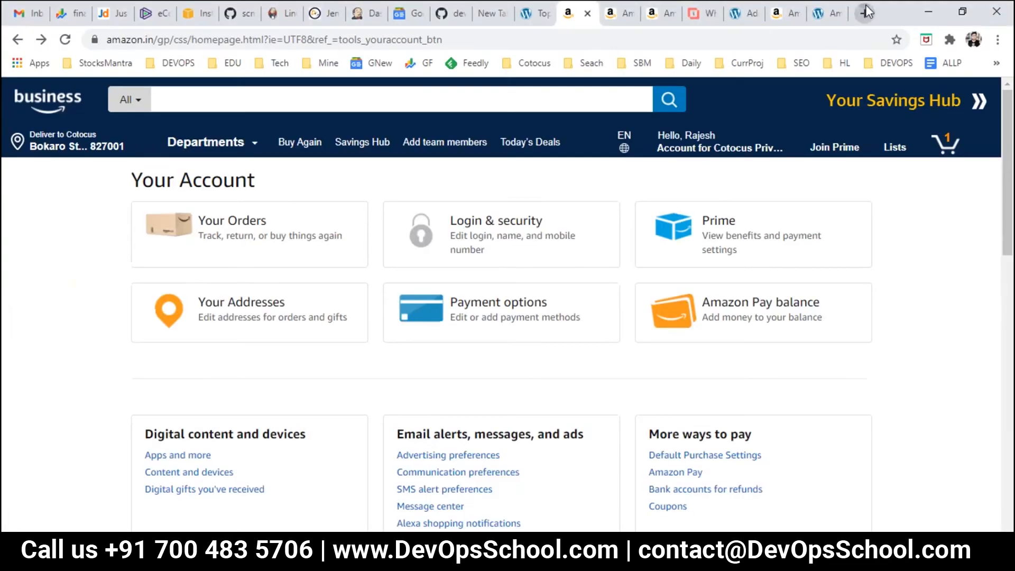
{"action": "left_click", "coordinate": [865, 13]}
{"action": "type", "text": "dockwera"}
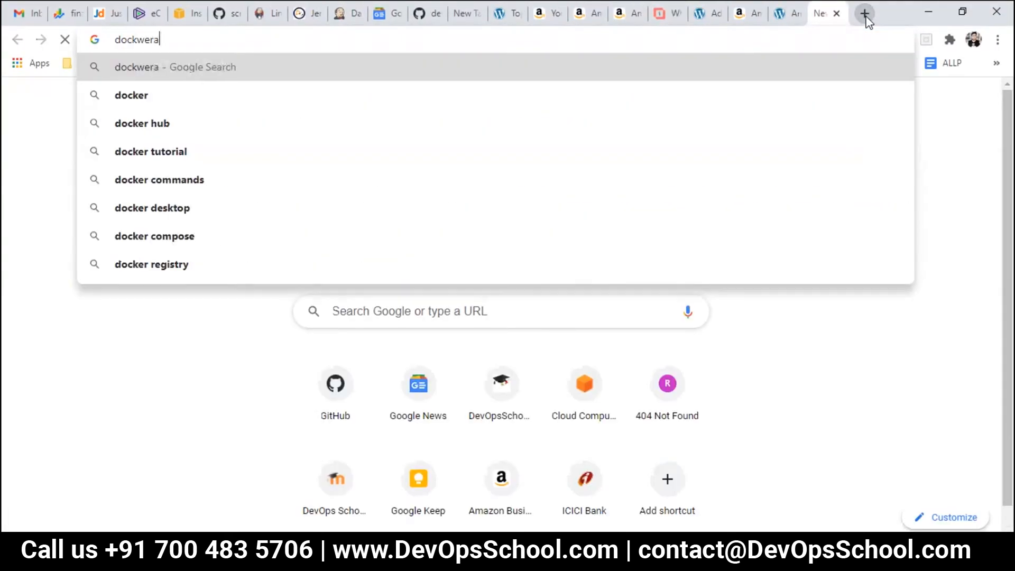
{"action": "key", "text": "ctrl+a"}
{"action": "type", "text": "dev"}
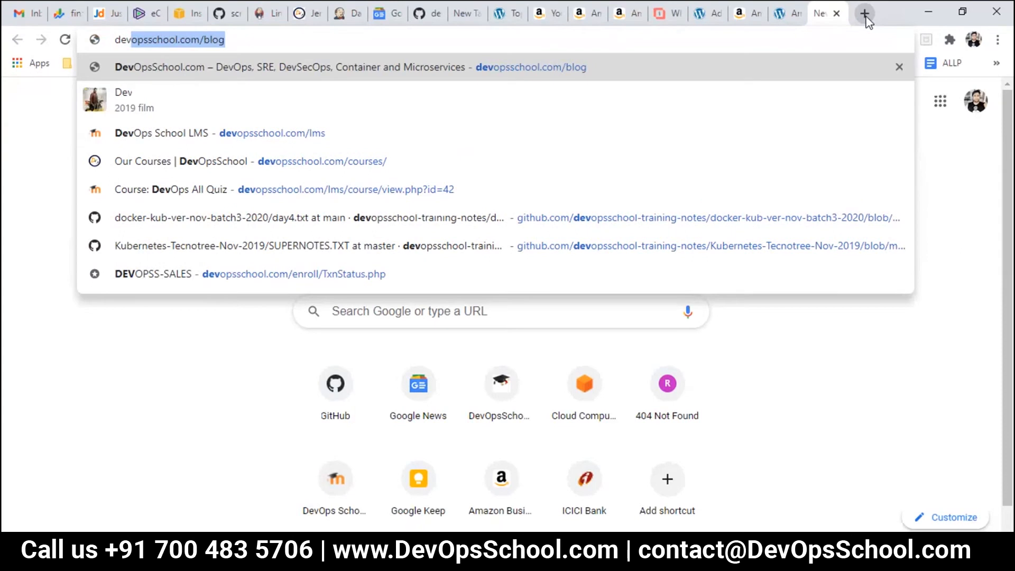
{"action": "key", "text": "Right"}
{"action": "key", "text": "BackSpace"}
{"action": "key", "text": "BackSpace"}
{"action": "key", "text": "BackSpace"}
{"action": "key", "text": "BackSpace"}
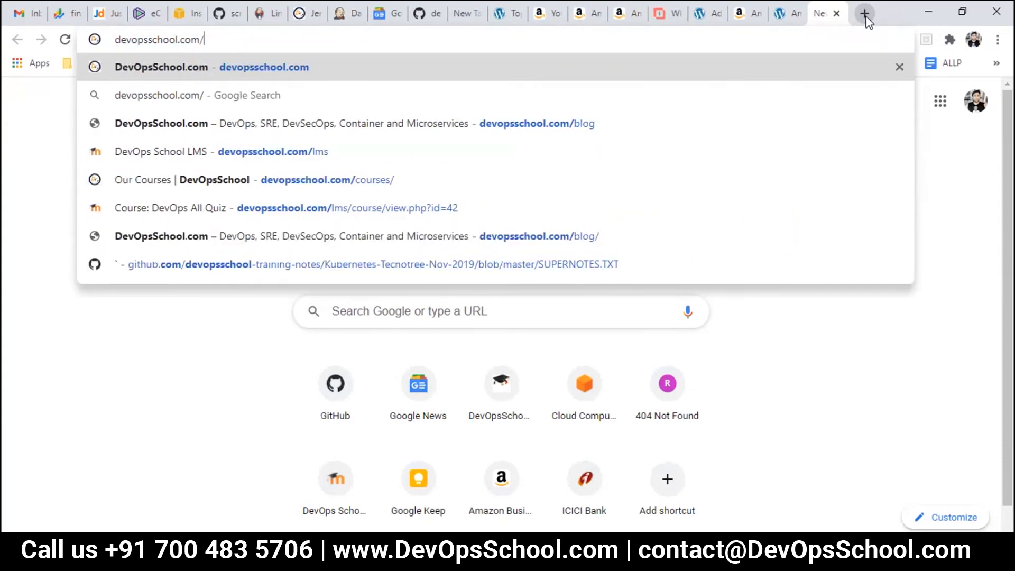
{"action": "type", "text": "t"}
{"action": "key", "text": "Right"}
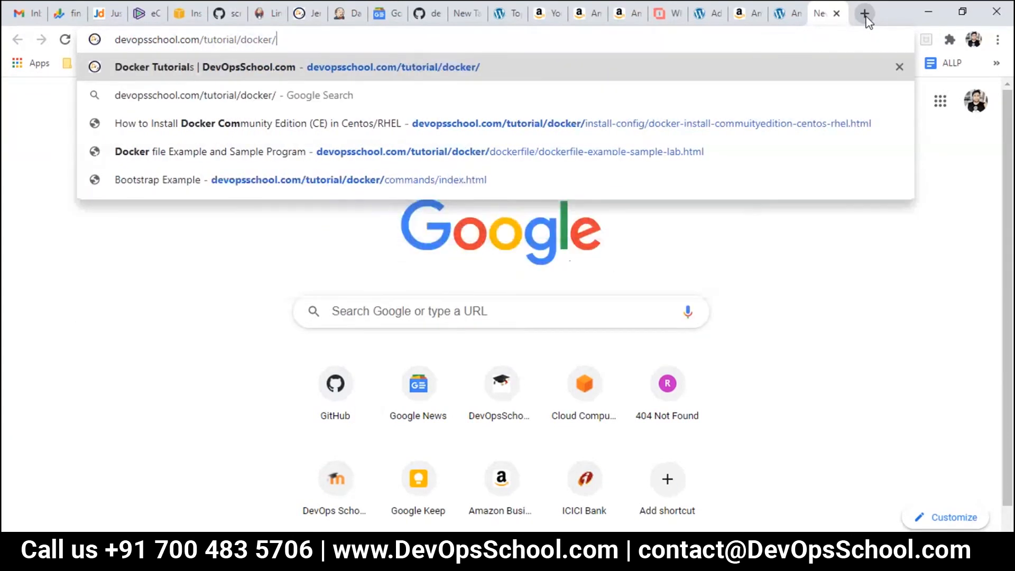
{"action": "key", "text": "Down"}
{"action": "key", "text": "Down"}
{"action": "key", "text": "Return"}
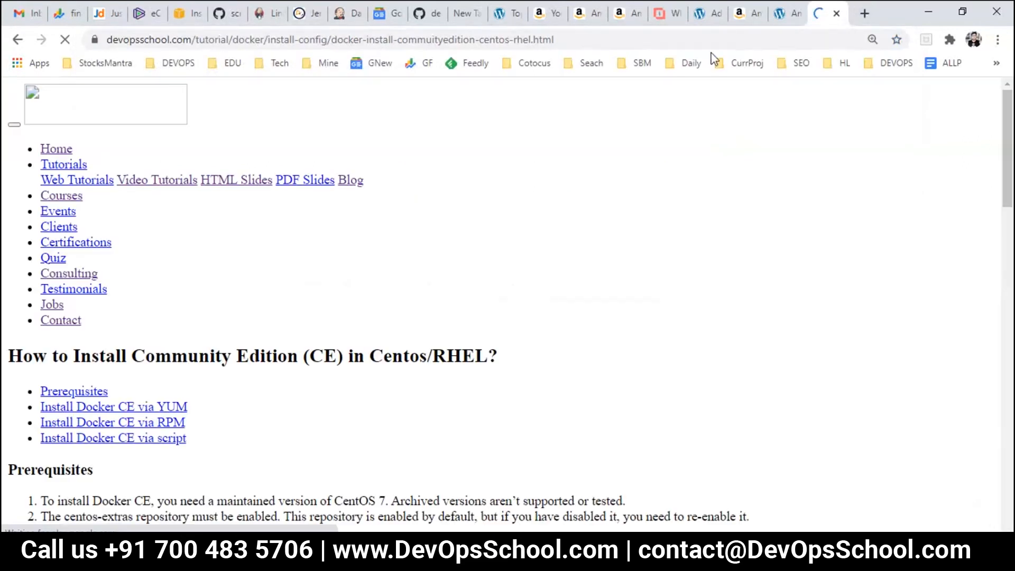
Step: Paste the tutorial link after Install Docker in Day2.txt and save
{"action": "key", "text": "alt+Tab"}
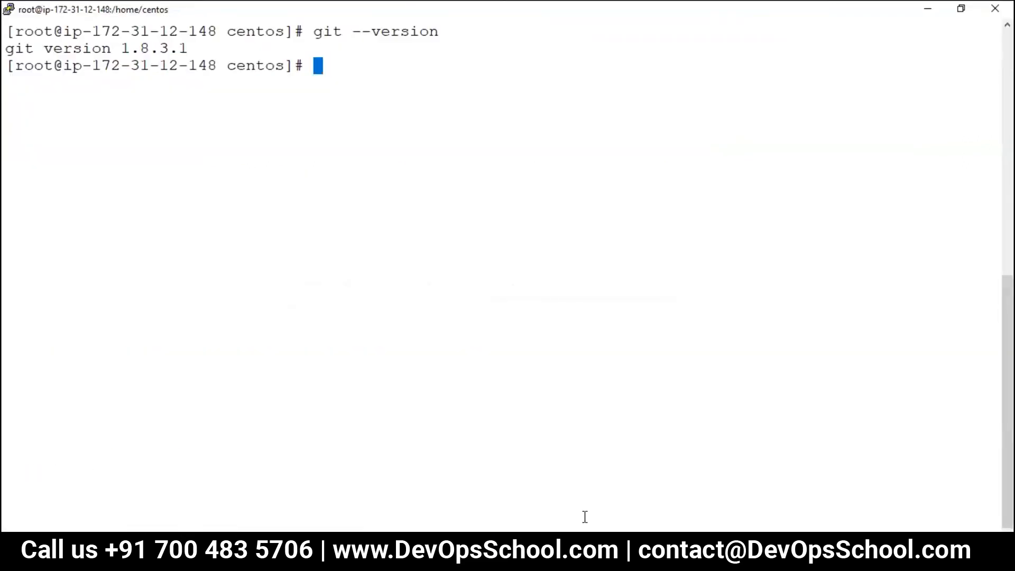
{"action": "left_click", "coordinate": [637, 558]}
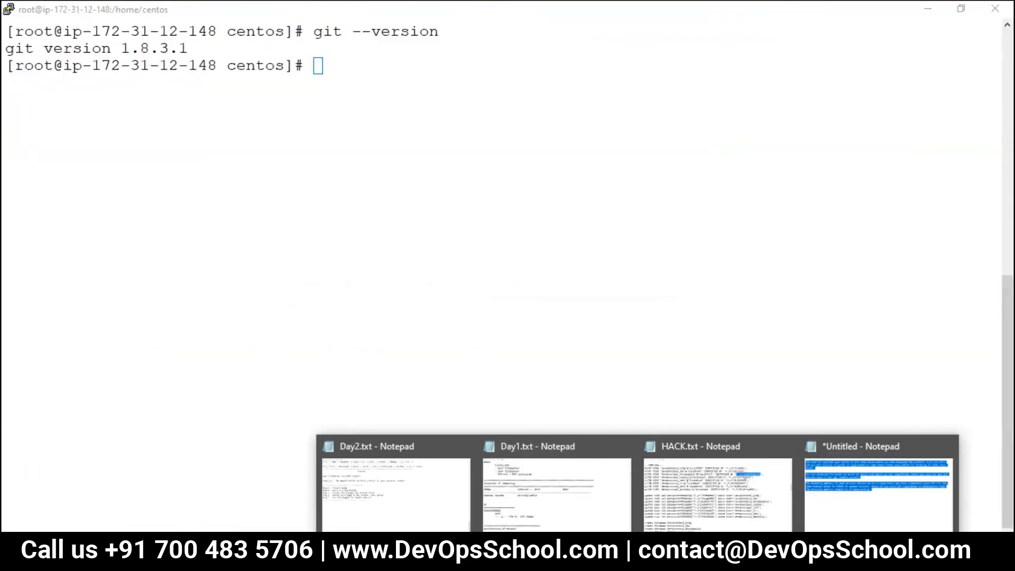
{"action": "left_click", "coordinate": [433, 479]}
{"action": "left_click", "coordinate": [256, 227]}
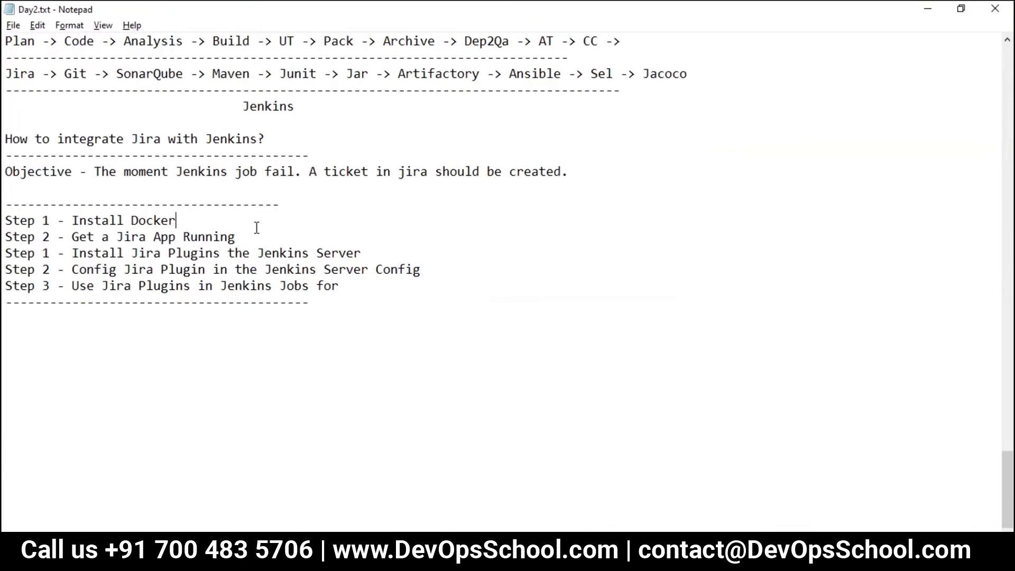
{"action": "type", "text": "https://www.devopsschool.com/tutorial/docker/install-config/docker-install-commuityedition-centos-rhel.html"}
{"action": "key", "text": "ctrl+s"}
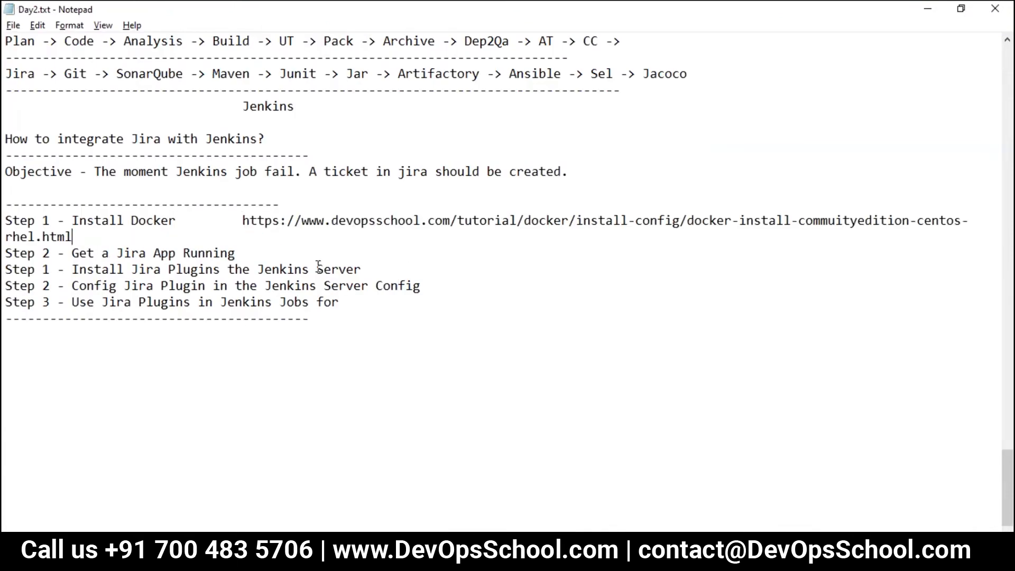
{"action": "key", "text": "ctrl+minus"}
{"action": "key", "text": "ctrl+minus"}
{"action": "scroll", "coordinate": [313, 269], "scroll_direction": "up", "scroll_amount": 1}
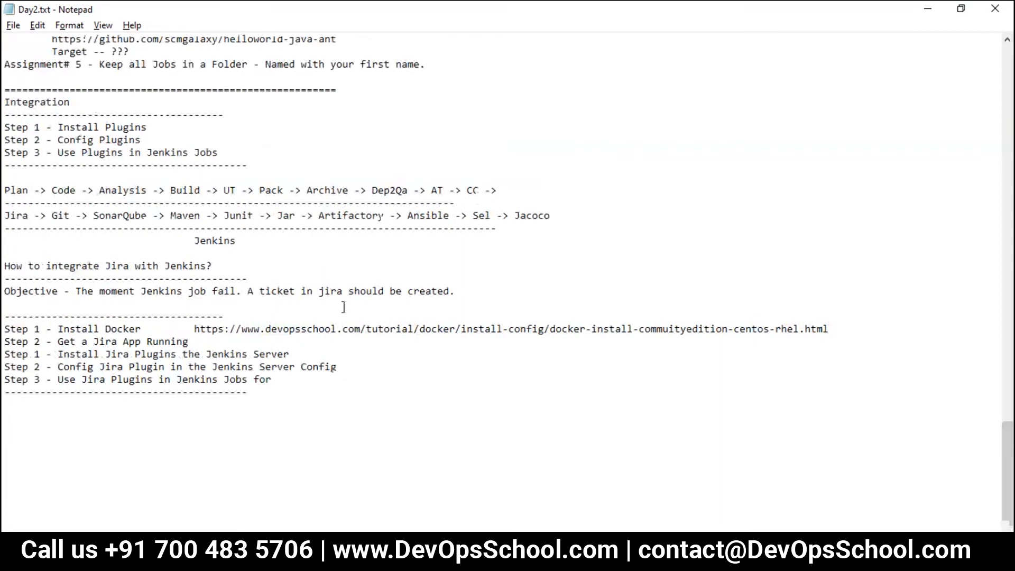
{"action": "key", "text": "alt+Tab"}
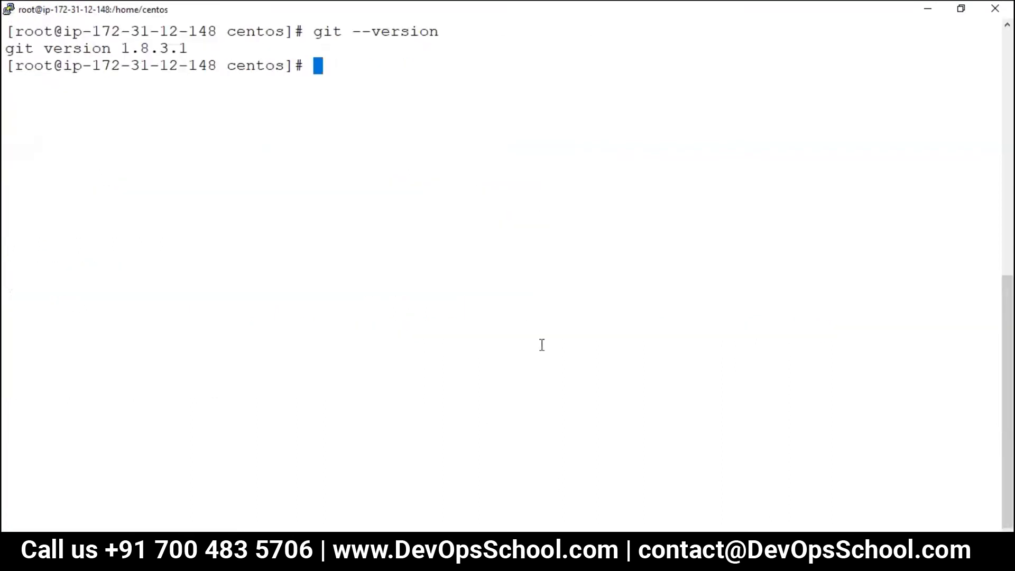
{"action": "key", "text": "alt+Tab"}
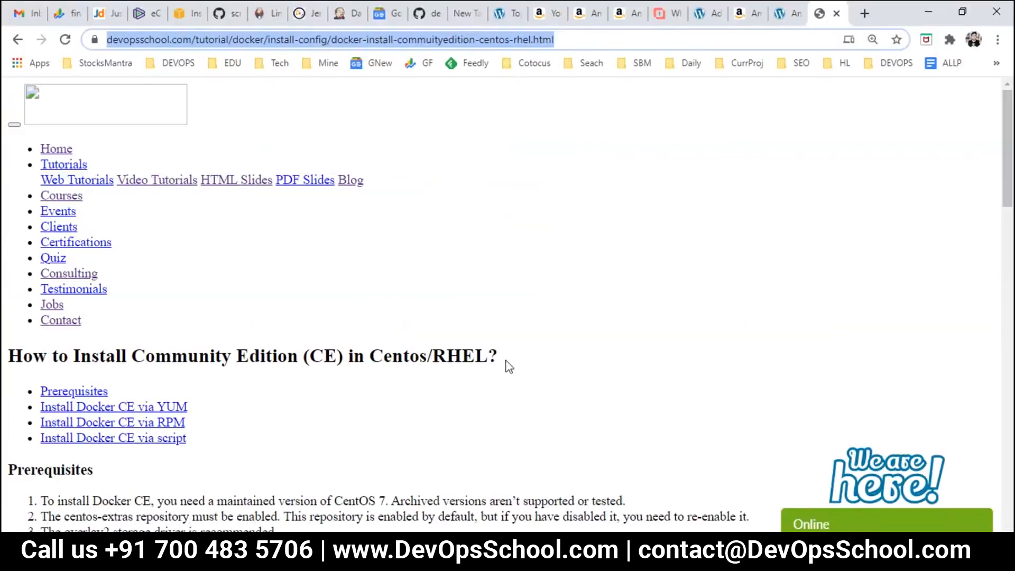
Step: Run the tutorial's yum-utils install command in PuTTY
{"action": "scroll", "coordinate": [507, 385], "scroll_direction": "down", "scroll_amount": 10}
{"action": "scroll", "coordinate": [227, 322], "scroll_direction": "down", "scroll_amount": 3}
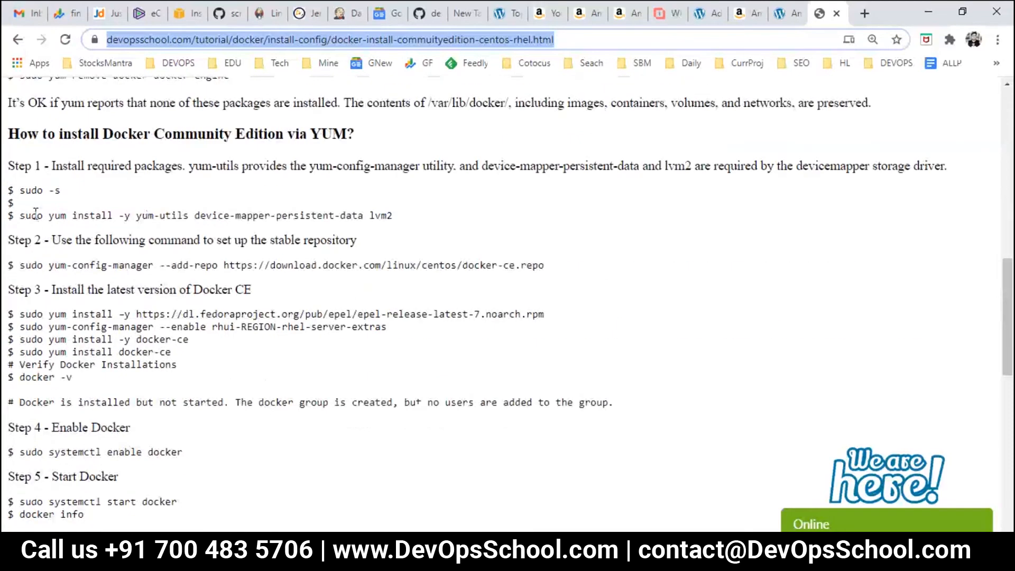
{"action": "left_click_drag", "start_coordinate": [20, 216], "coordinate": [483, 258]}
{"action": "key", "text": "ctrl+c"}
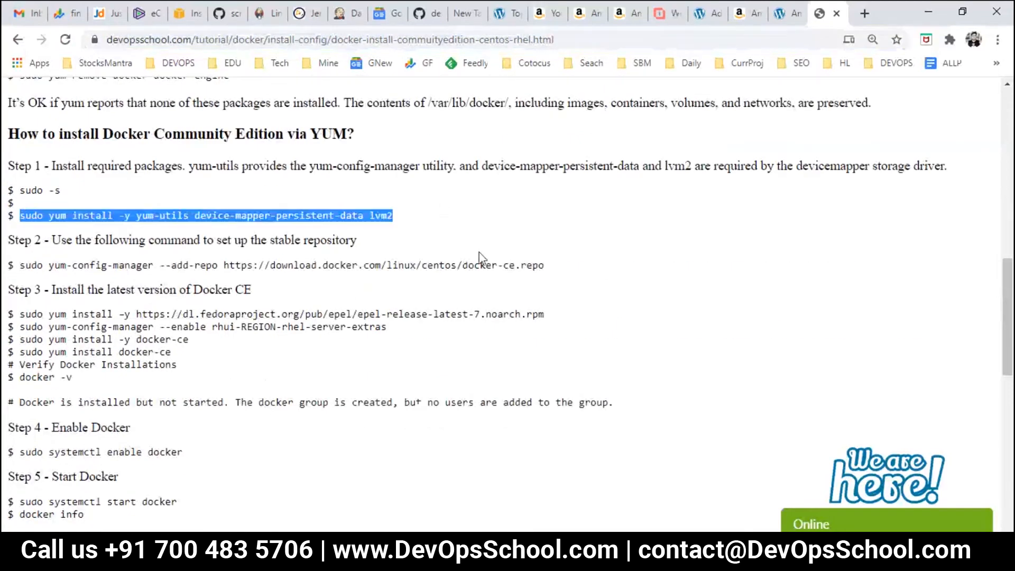
{"action": "key", "text": "alt+Tab"}
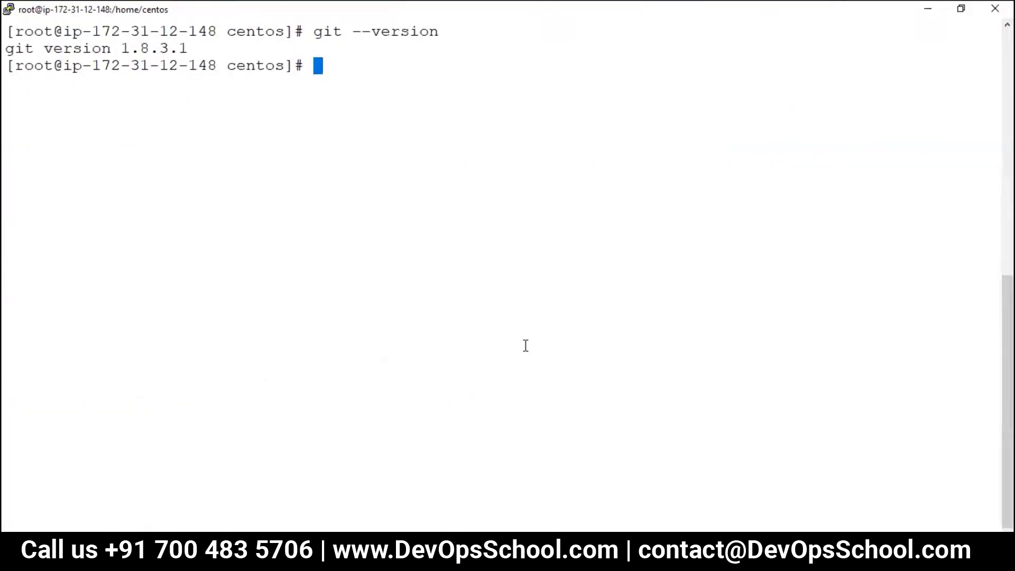
{"action": "right_click", "coordinate": [511, 285]}
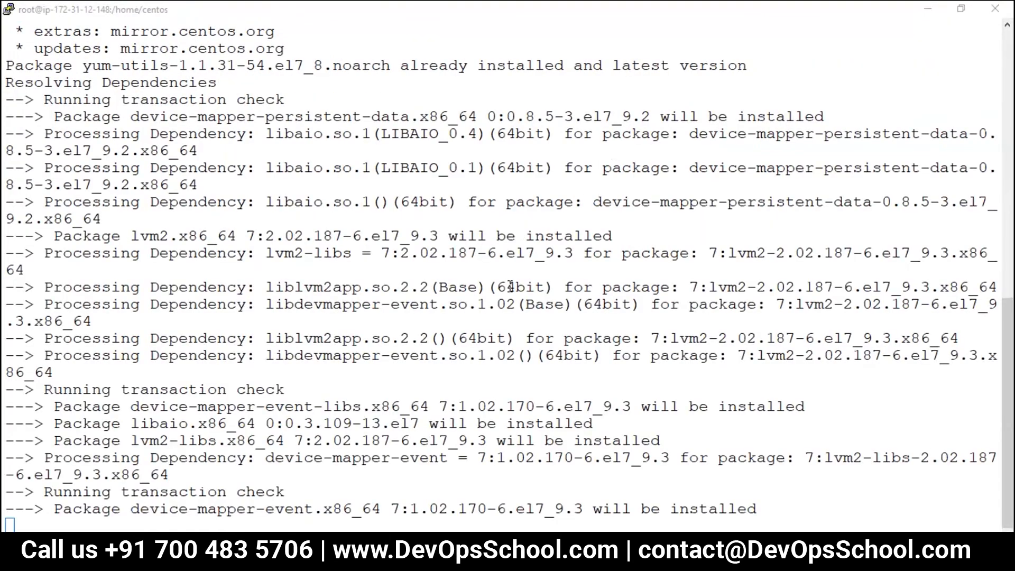
Step: Add the Docker CE repository with the tutorial's Step 2 command
{"action": "key", "text": "alt+Tab"}
{"action": "left_click_drag", "start_coordinate": [19, 265], "coordinate": [586, 267]}
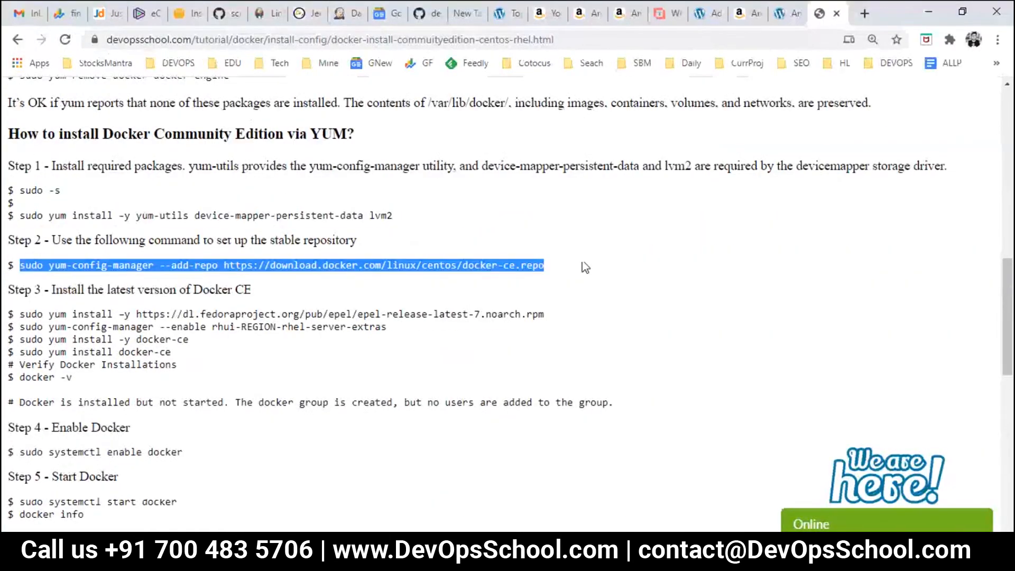
{"action": "key", "text": "alt+Tab"}
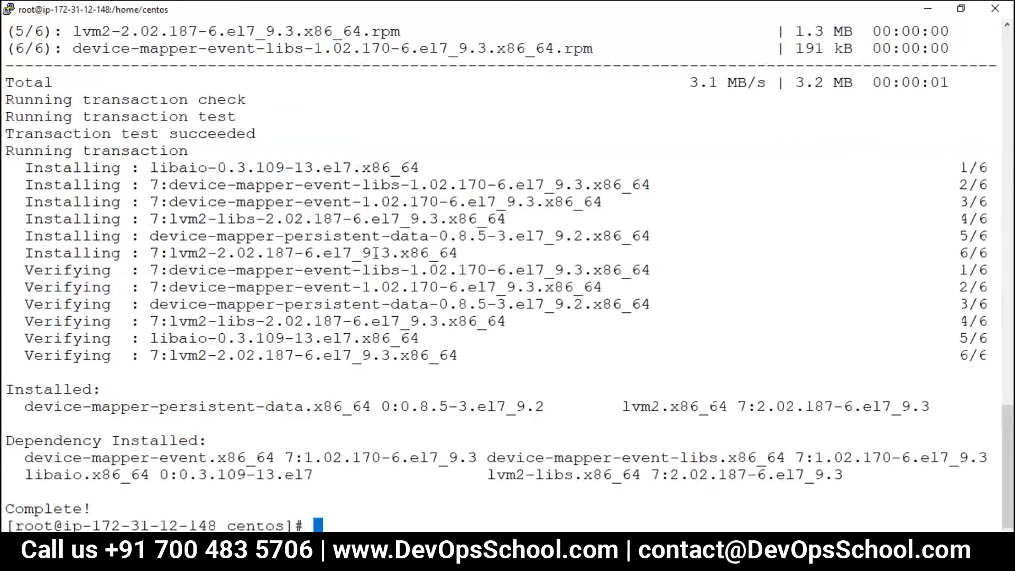
{"action": "right_click", "coordinate": [376, 253]}
{"action": "key", "text": "Return"}
Step: Run the epel-release install command on the server
{"action": "key", "text": "alt+Tab"}
{"action": "left_click_drag", "start_coordinate": [22, 316], "coordinate": [553, 315]}
{"action": "key", "text": "ctrl+c"}
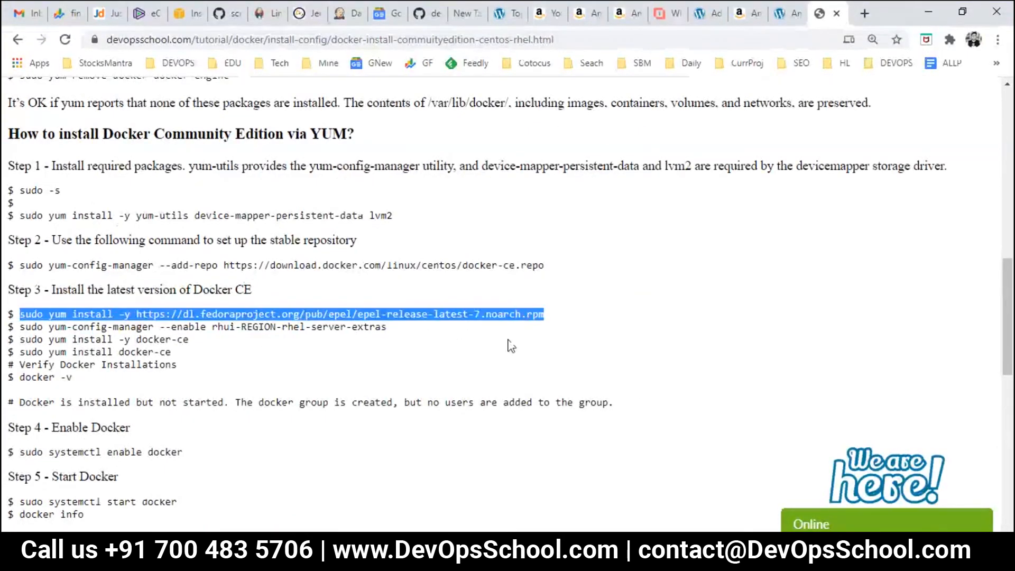
{"action": "key", "text": "alt+Tab"}
{"action": "right_click", "coordinate": [483, 286]}
{"action": "key", "text": "Return"}
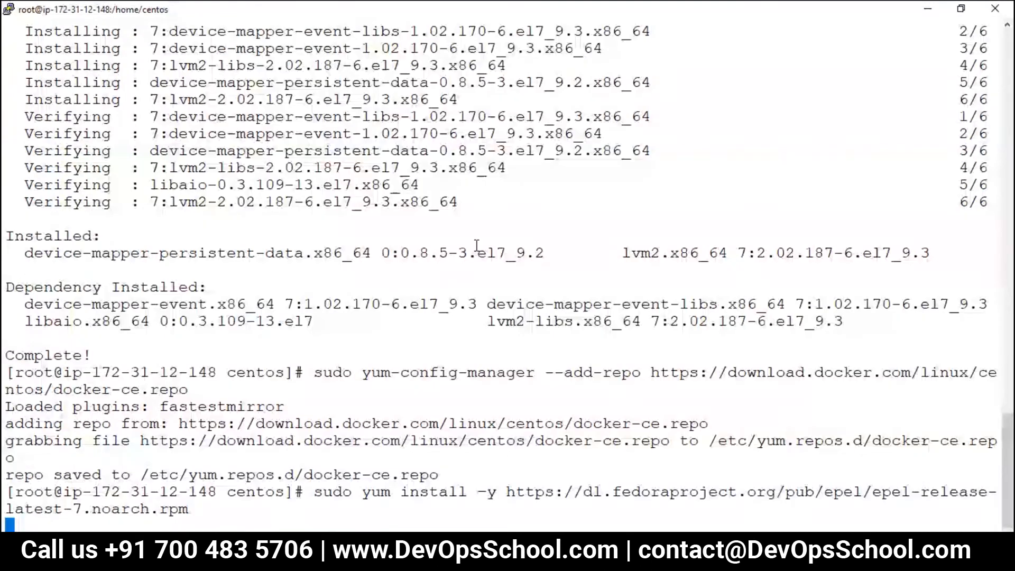
{"action": "key", "text": "alt+Tab"}
Step: Confirm the epel-release install with y and enable the rhui server-extras repo
{"action": "left_click", "coordinate": [22, 324]}
{"action": "left_click_drag", "start_coordinate": [22, 324], "coordinate": [435, 335]}
{"action": "key", "text": "ctrl+c"}
{"action": "key", "text": "alt+Tab"}
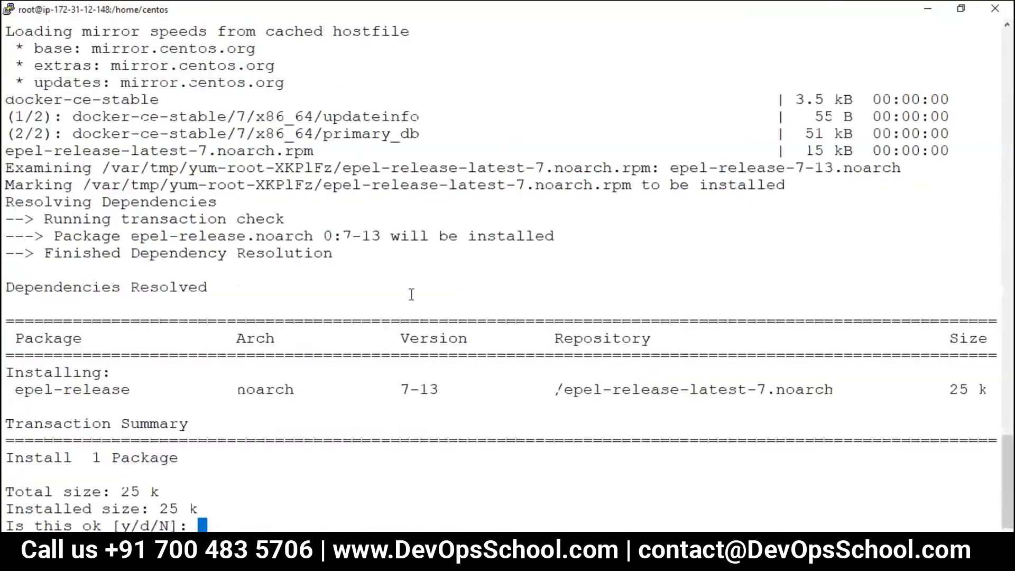
{"action": "type", "text": "y"}
{"action": "key", "text": "Return"}
{"action": "right_click", "coordinate": [452, 276]}
{"action": "key", "text": "Return"}
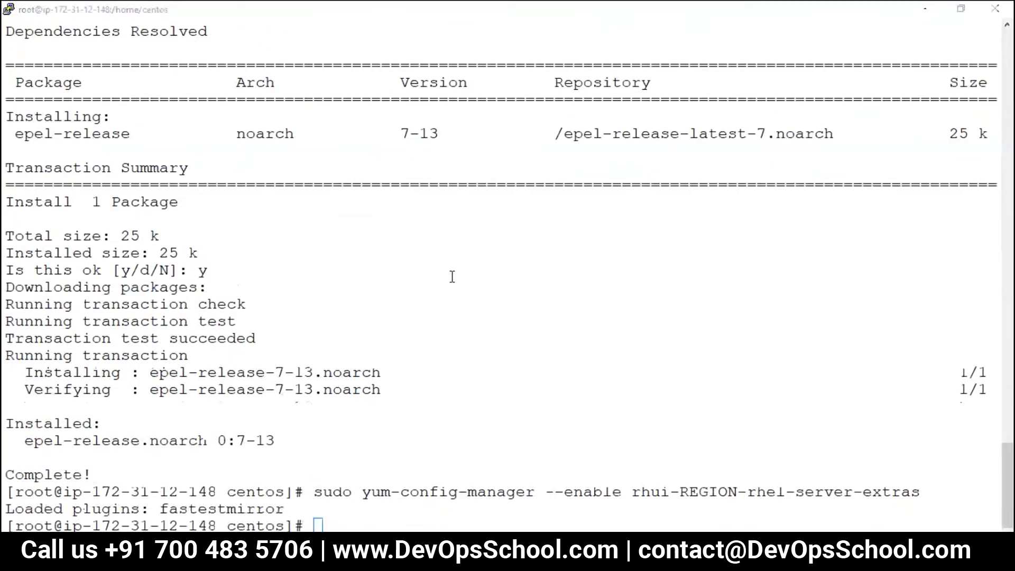
Step: Start installing docker-ce with the tutorial's install command
{"action": "key", "text": "alt+Tab"}
{"action": "left_click_drag", "start_coordinate": [20, 339], "coordinate": [189, 340]}
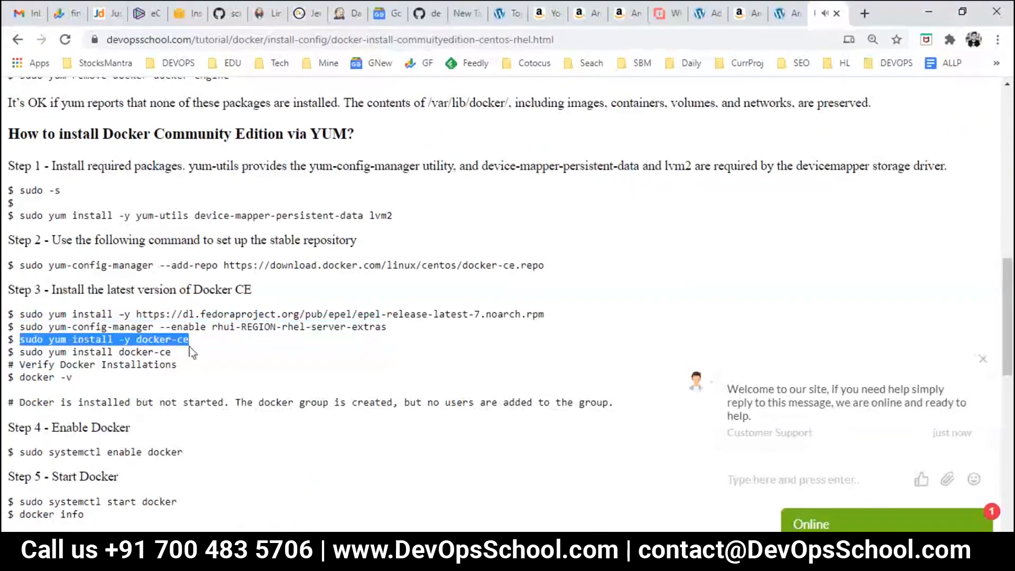
{"action": "key", "text": "alt+Tab"}
{"action": "right_click", "coordinate": [502, 285]}
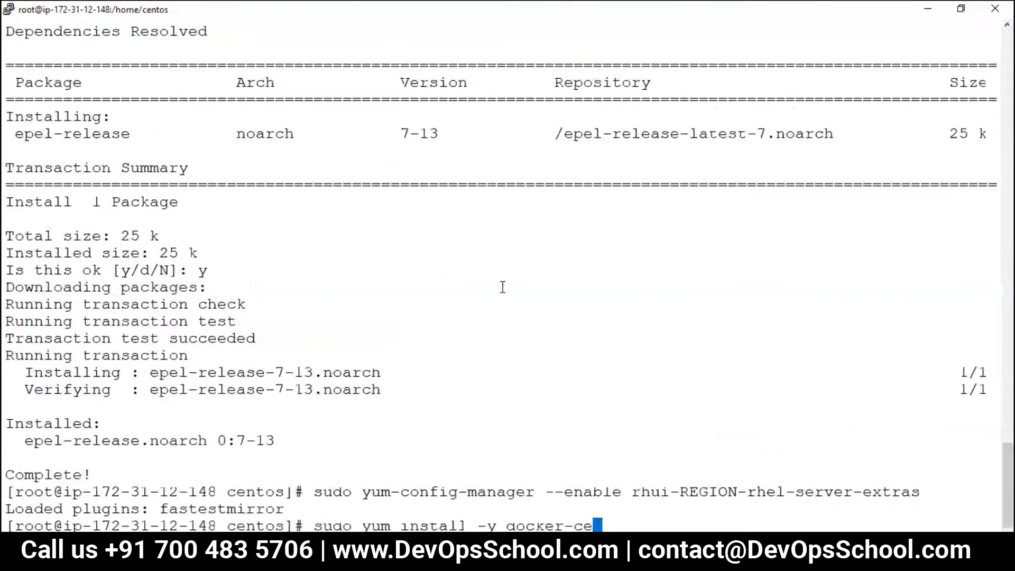
{"action": "key", "text": "Return"}
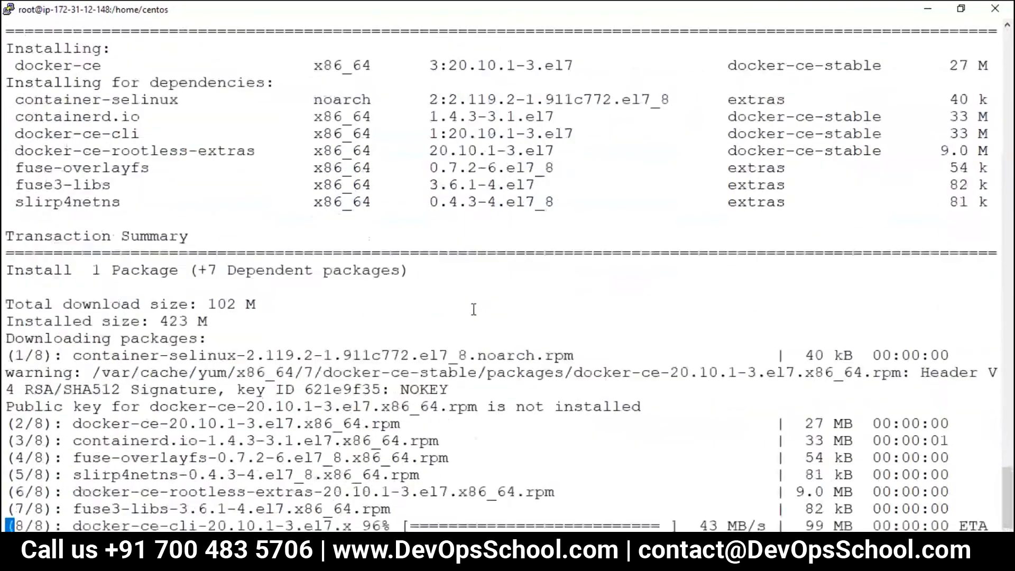
{"action": "key", "text": "alt+Tab"}
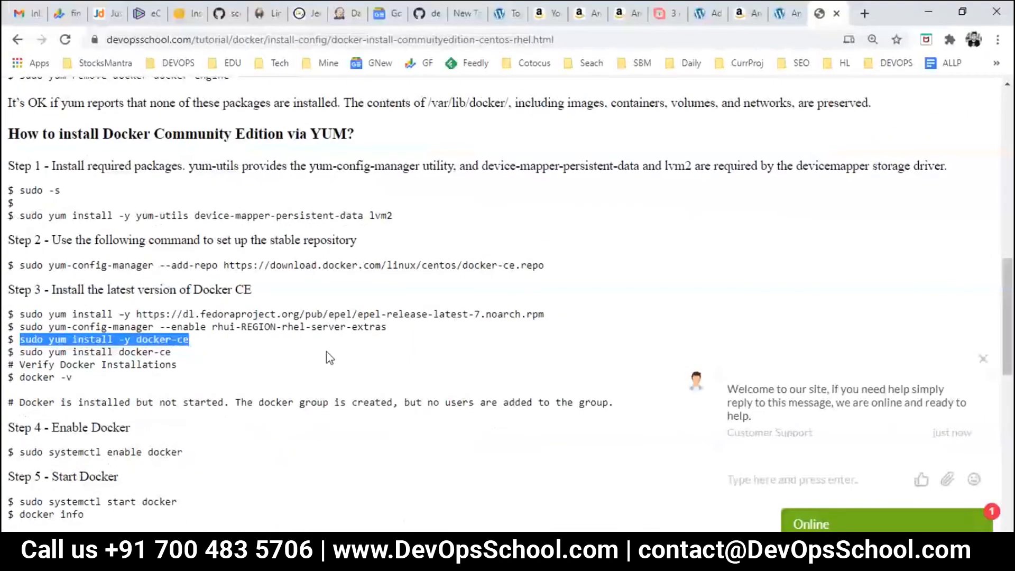
Step: Copy 'sudo systemctl enable docker' from the install guide and run it in PuTTY
{"action": "scroll", "coordinate": [21, 376], "scroll_direction": "down", "scroll_amount": 1}
{"action": "left_click_drag", "start_coordinate": [19, 378], "coordinate": [204, 386]}
{"action": "key", "text": "ctrl+c"}
{"action": "key", "text": "alt+Tab"}
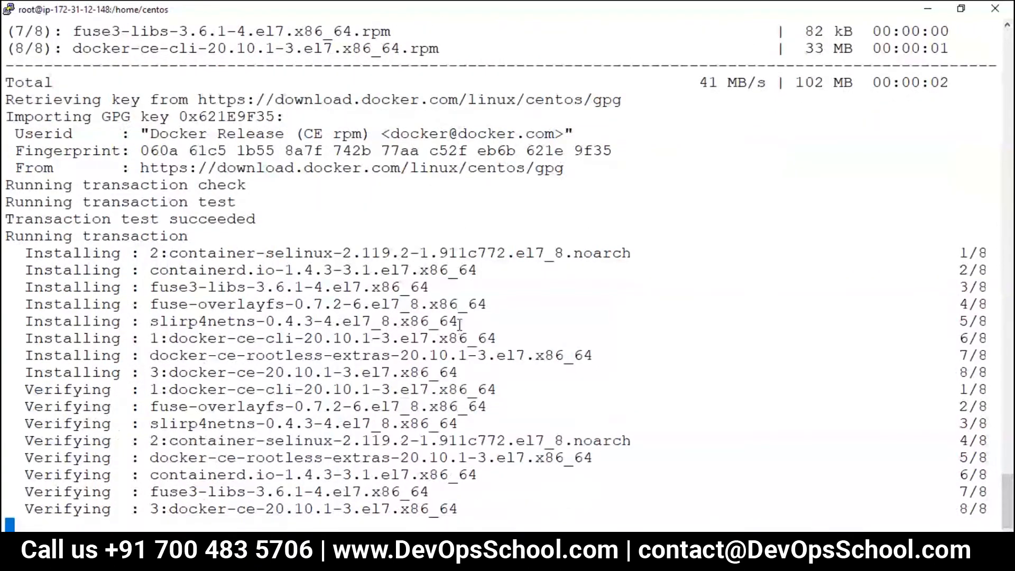
{"action": "right_click", "coordinate": [459, 323]}
{"action": "key", "text": "Return"}
{"action": "key", "text": "alt+Tab"}
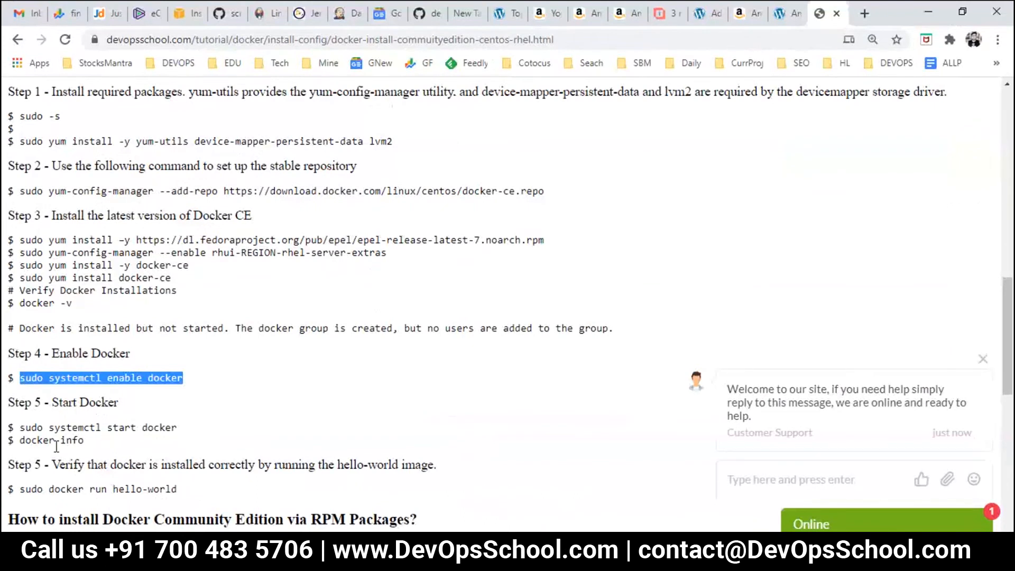
Step: Copy 'sudo systemctl start docker' from the guide and run it in PuTTY to start Docker
{"action": "left_click_drag", "start_coordinate": [21, 428], "coordinate": [545, 438]}
{"action": "key", "text": "ctrl+c"}
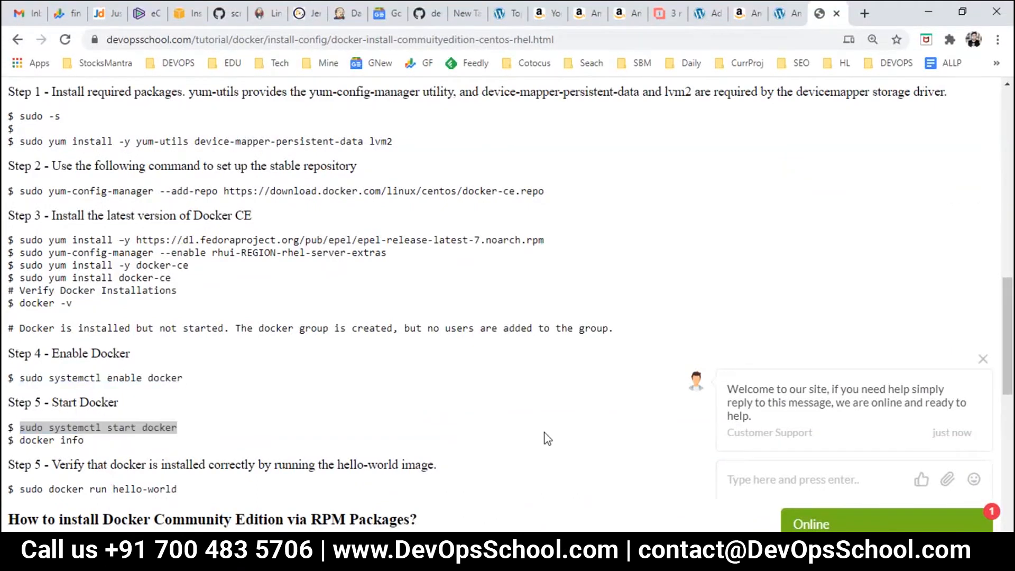
{"action": "key", "text": "alt+Tab"}
{"action": "right_click", "coordinate": [550, 361]}
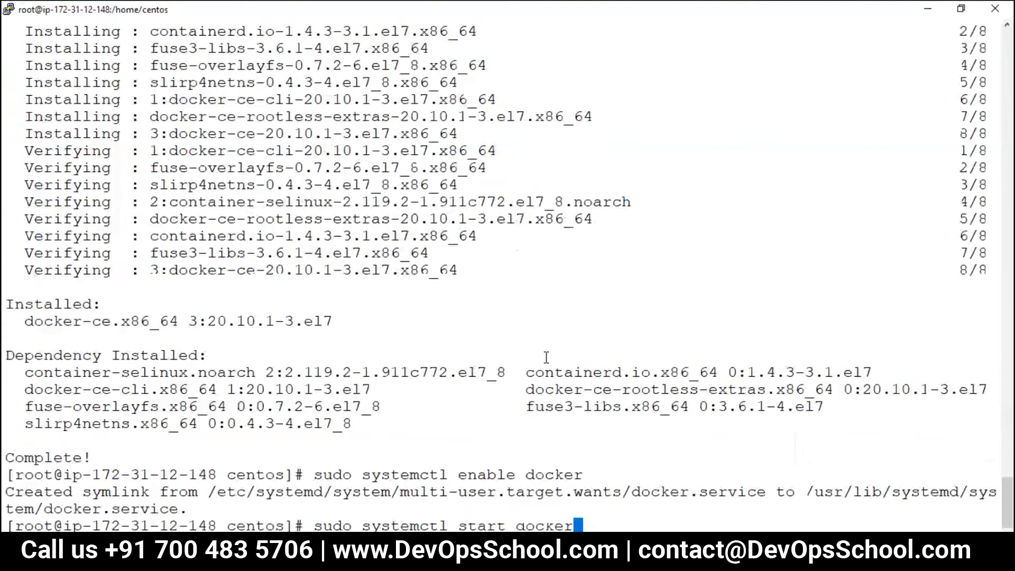
{"action": "key", "text": "Return"}
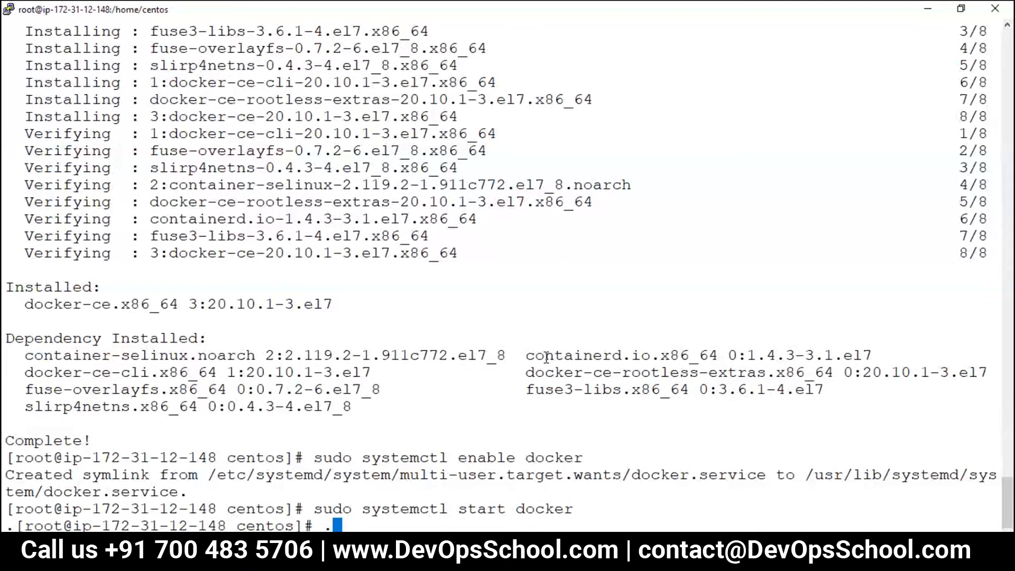
{"action": "key", "text": "alt+Tab"}
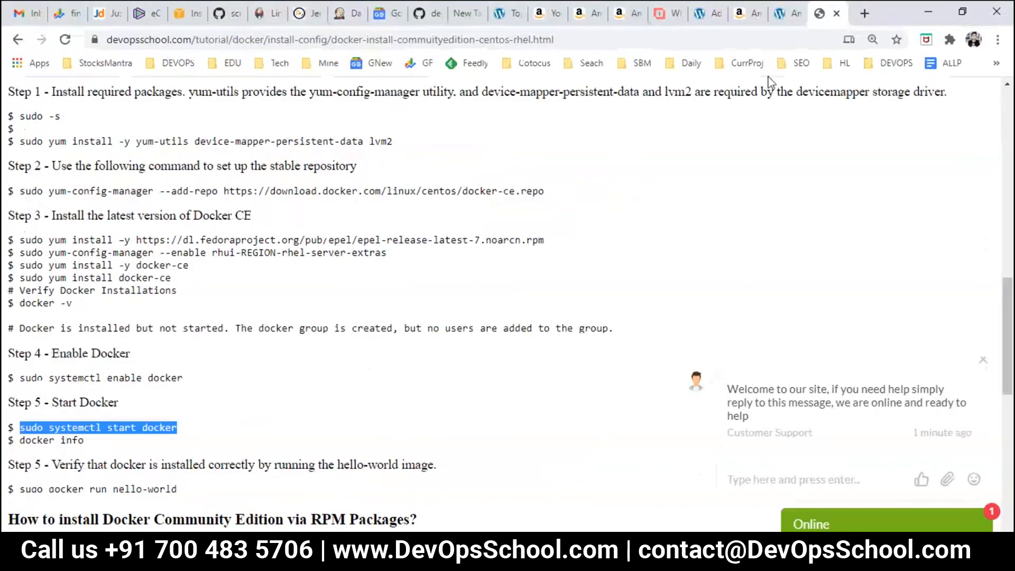
Step: Search Google for 'docker hub jira' in a new Chrome tab
{"action": "left_click", "coordinate": [865, 13]}
{"action": "type", "text": "docker"}
{"action": "key", "text": "ctrl+a"}
{"action": "type", "text": "docker hun"}
{"action": "key", "text": "BackSpace"}
{"action": "type", "text": "b jira"}
{"action": "key", "text": "Return"}
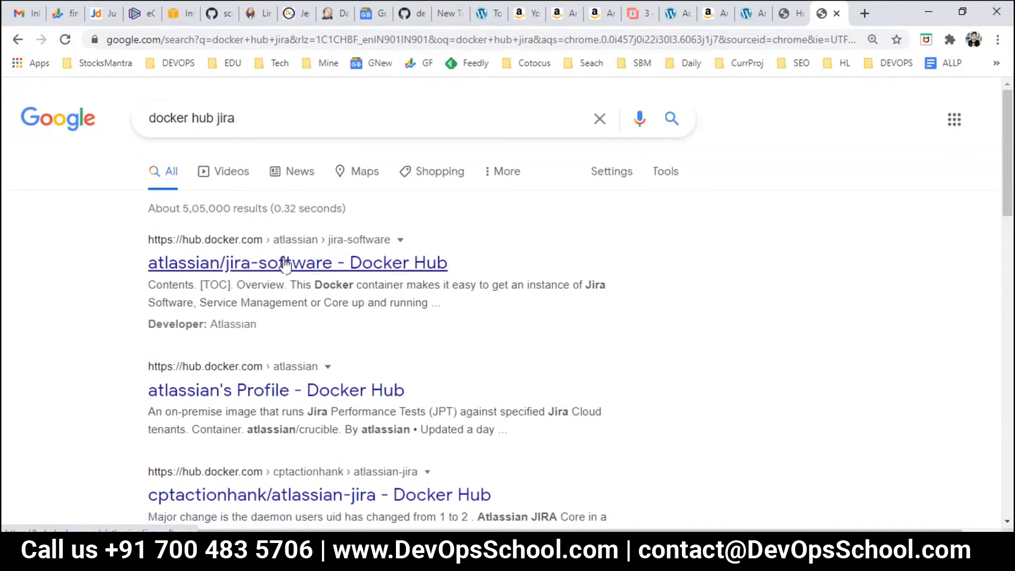
Step: Open the atlassian/jira-software Docker Hub page and copy its Docker Pull Command
{"action": "left_click", "coordinate": [261, 266]}
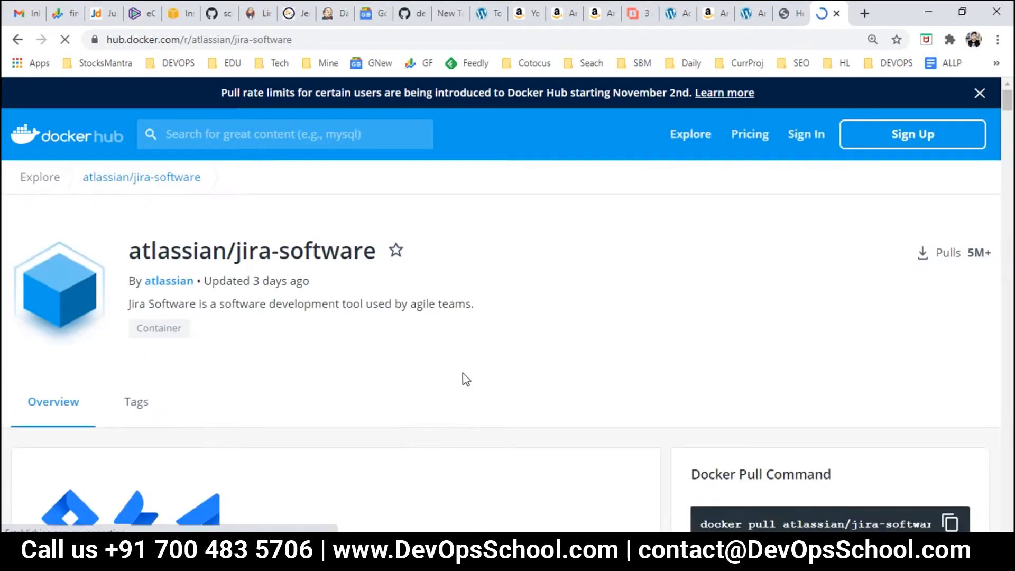
{"action": "scroll", "coordinate": [463, 375], "scroll_direction": "down", "scroll_amount": 5}
{"action": "left_click", "coordinate": [953, 228]}
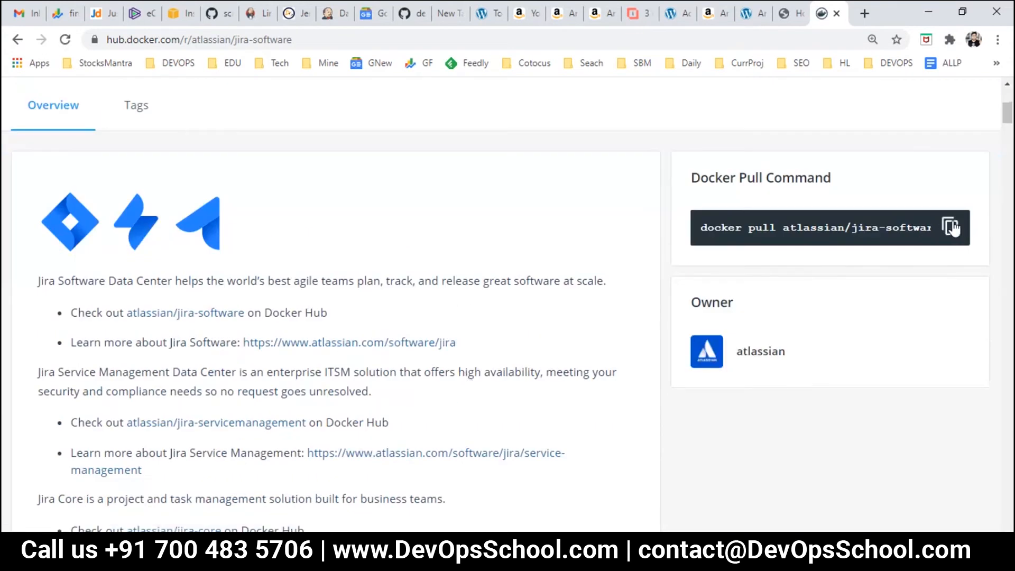
{"action": "left_click", "coordinate": [954, 227]}
{"action": "key", "text": "alt+Tab"}
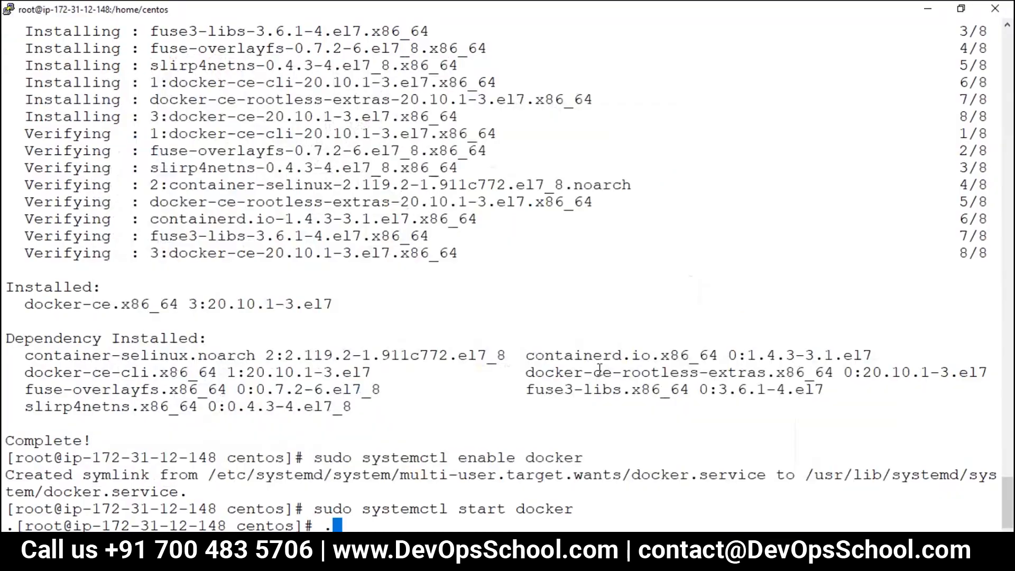
Step: Clear the terminal, go to the home directory, and run the docker volume create command for jiraVolume
{"action": "key", "text": "alt+Tab"}
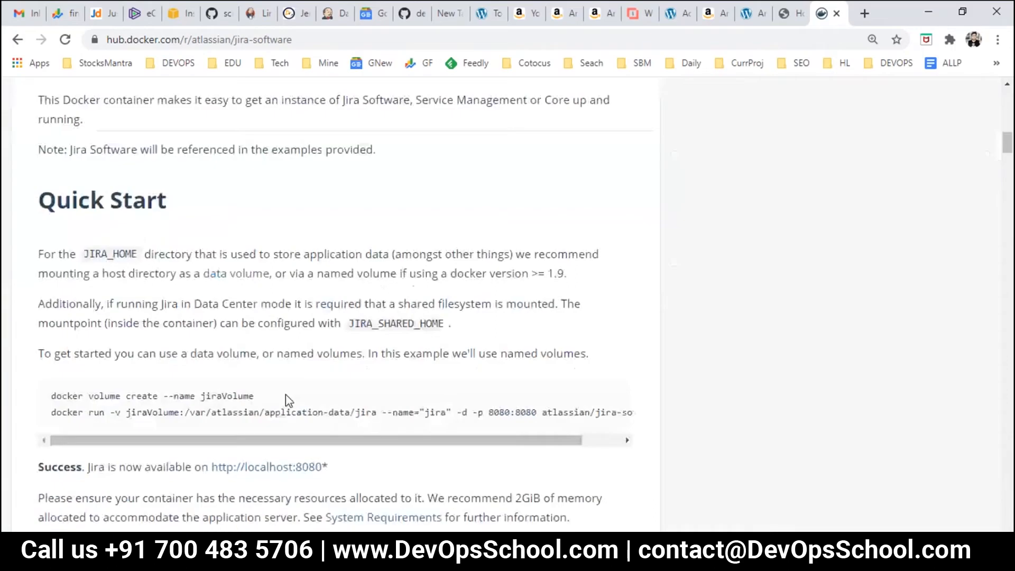
{"action": "scroll", "coordinate": [286, 394], "scroll_direction": "down", "scroll_amount": 2}
{"action": "left_click_drag", "start_coordinate": [53, 323], "coordinate": [290, 320]}
{"action": "key", "text": "alt+Tab"}
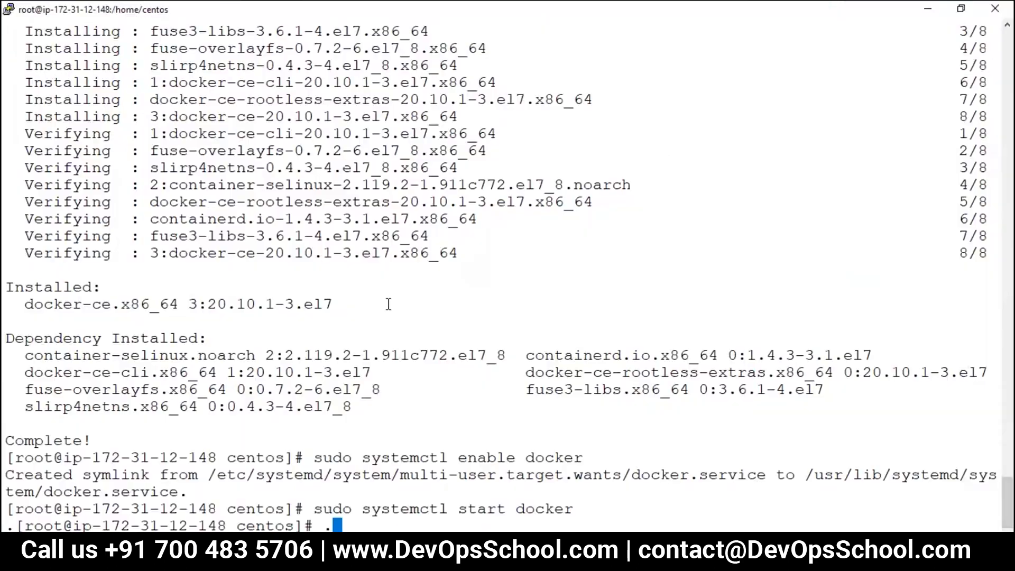
{"action": "type", "text": "clear"}
{"action": "key", "text": "Return"}
{"action": "type", "text": "clear"}
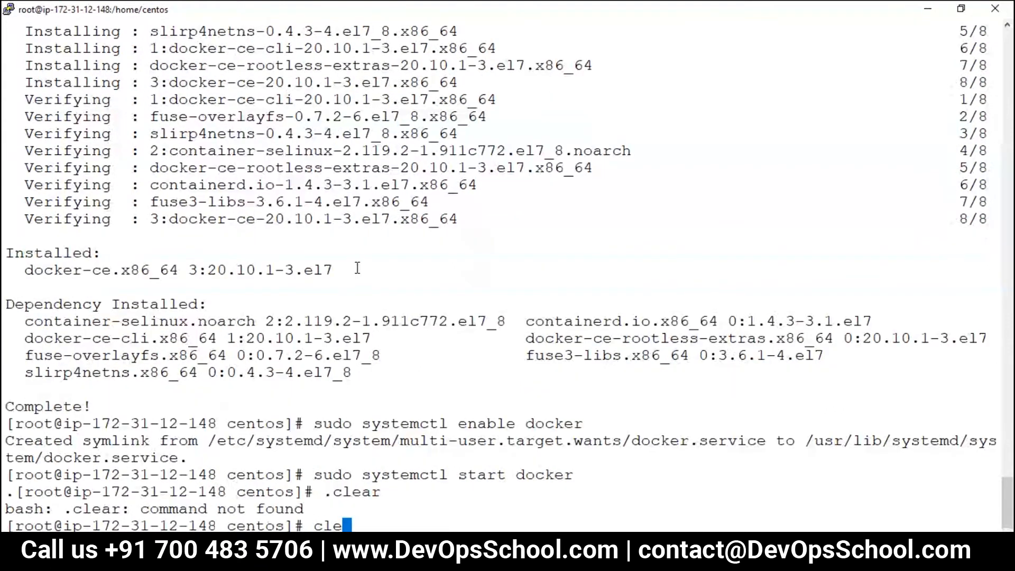
{"action": "key", "text": "Return"}
{"action": "right_click", "coordinate": [364, 262]}
{"action": "key", "text": "ctrl+c"}
{"action": "type", "text": "cd"}
{"action": "key", "text": "Return"}
{"action": "right_click", "coordinate": [361, 260]}
{"action": "key", "text": "Return"}
Step: Paste the Docker Hub docker run command, change the host port to 8090:8080, and run it
{"action": "key", "text": "alt+Tab"}
{"action": "left_click_drag", "start_coordinate": [53, 339], "coordinate": [618, 343]}
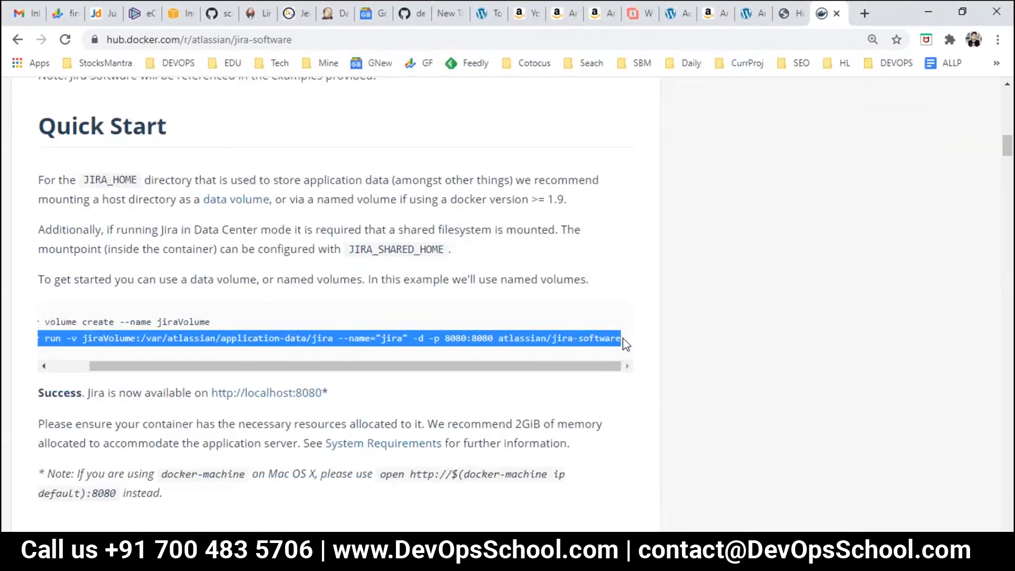
{"action": "key", "text": "ctrl+c"}
{"action": "key", "text": "alt+Tab"}
{"action": "right_click", "coordinate": [429, 190]}
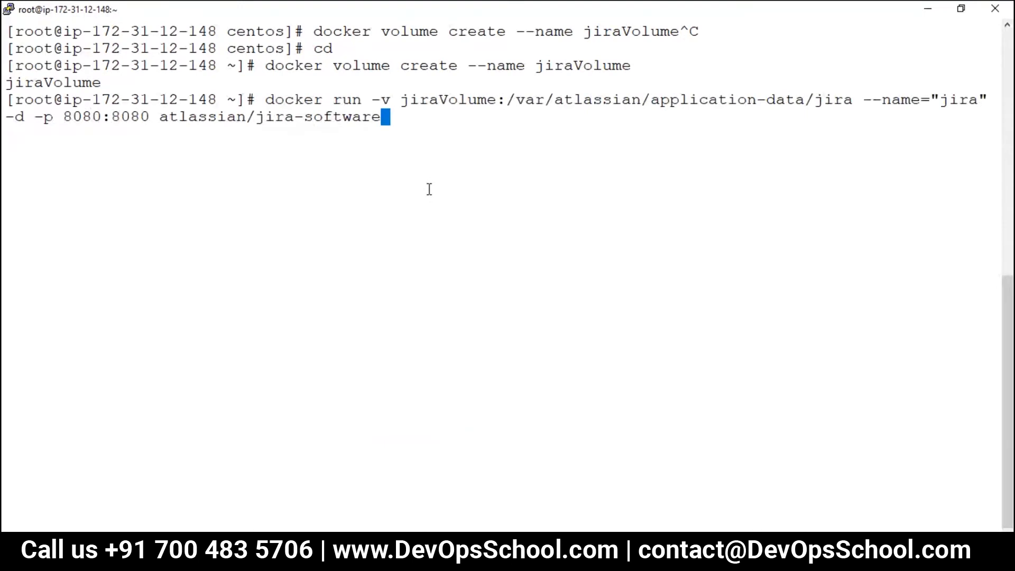
{"action": "key", "text": "Left"}
{"action": "key", "text": "Left"}
{"action": "key", "text": "Left"}
{"action": "key", "text": "Left"}
{"action": "key", "text": "Left"}
{"action": "key", "text": "Left"}
{"action": "key", "text": "Left"}
{"action": "key", "text": "Left"}
{"action": "key", "text": "Left"}
{"action": "key", "text": "Left"}
{"action": "key", "text": "Left"}
{"action": "key", "text": "Left"}
{"action": "key", "text": "Left"}
{"action": "key", "text": "Left"}
{"action": "key", "text": "Left"}
{"action": "key", "text": "Left"}
{"action": "key", "text": "Left"}
{"action": "key", "text": "Left"}
{"action": "key", "text": "Left"}
{"action": "key", "text": "Left"}
{"action": "key", "text": "Left"}
{"action": "key", "text": "Left"}
{"action": "key", "text": "BackSpace"}
{"action": "key", "text": "BackSpace"}
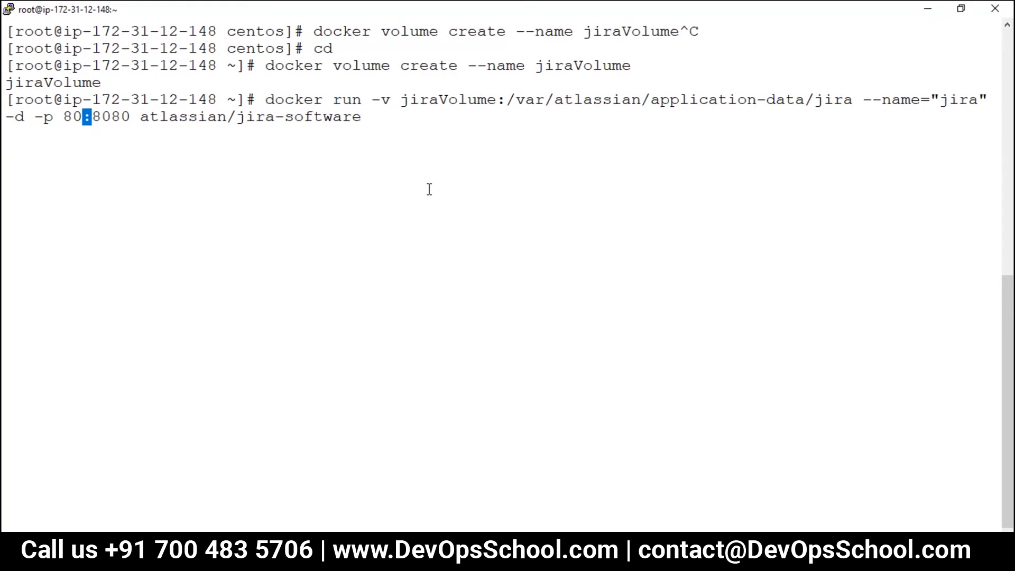
{"action": "type", "text": "90"}
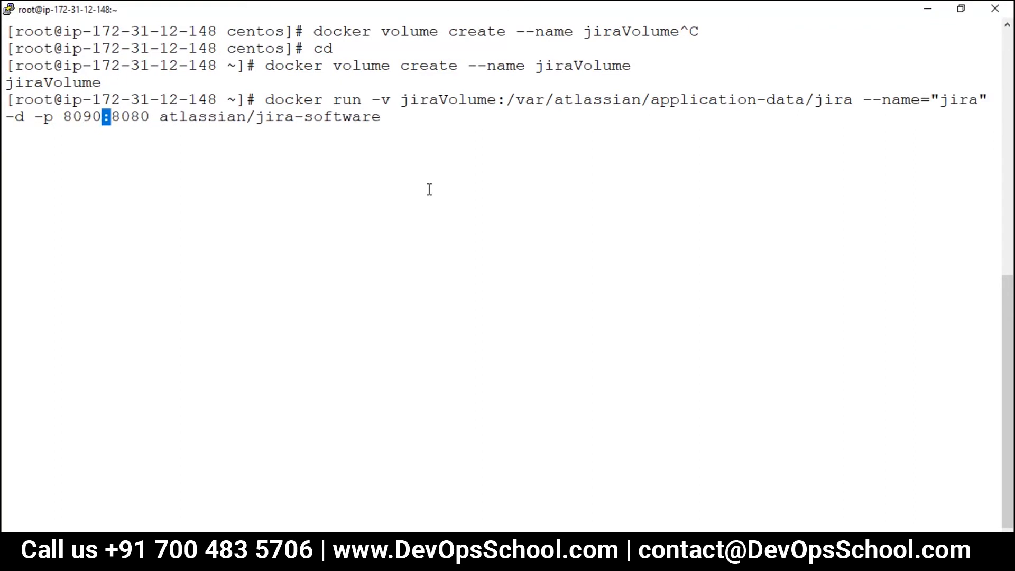
{"action": "key", "text": "Return"}
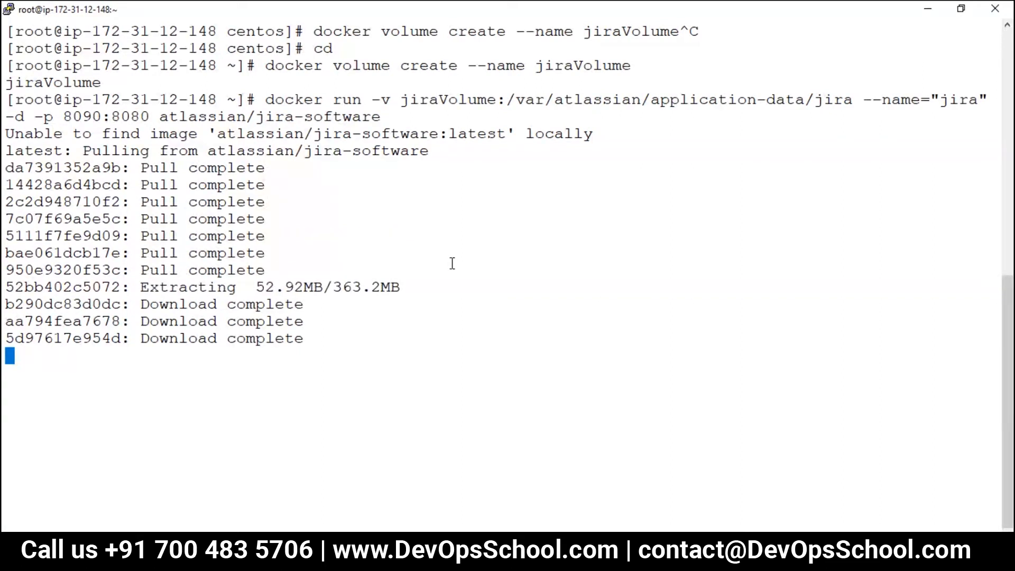
{"action": "key", "text": "alt+Tab"}
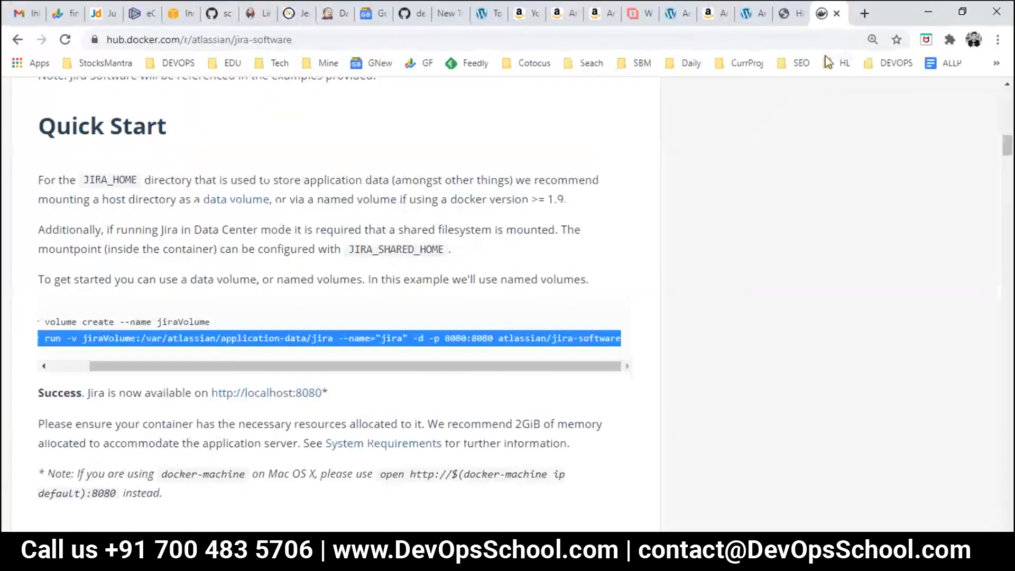
Step: Search Google for 'docker hub sonarqube' and open the official sonarqube image page
{"action": "left_click", "coordinate": [865, 13]}
{"action": "type", "text": "dockle"}
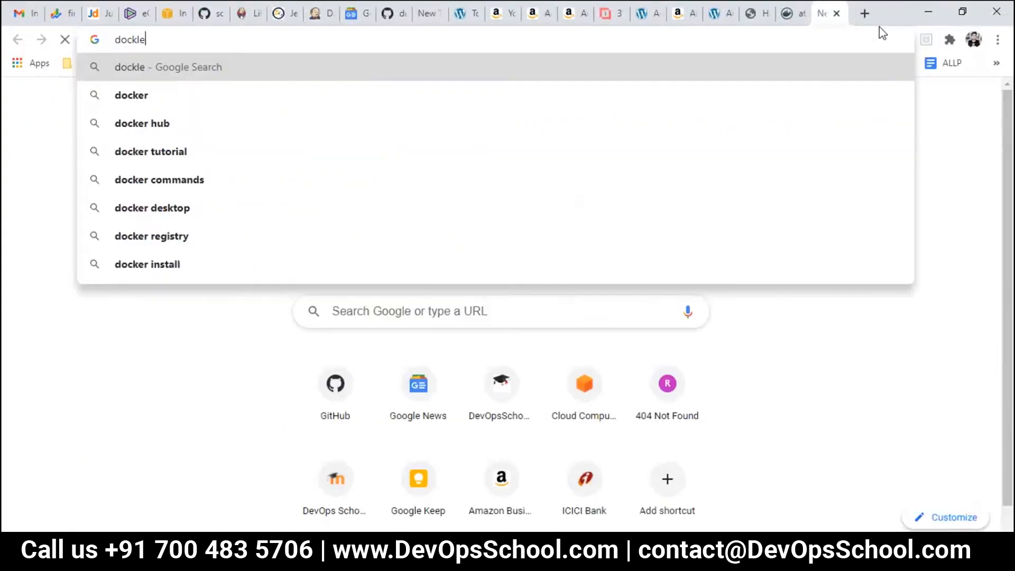
{"action": "key", "text": "BackSpace"}
{"action": "key", "text": "BackSpace"}
{"action": "type", "text": "er"}
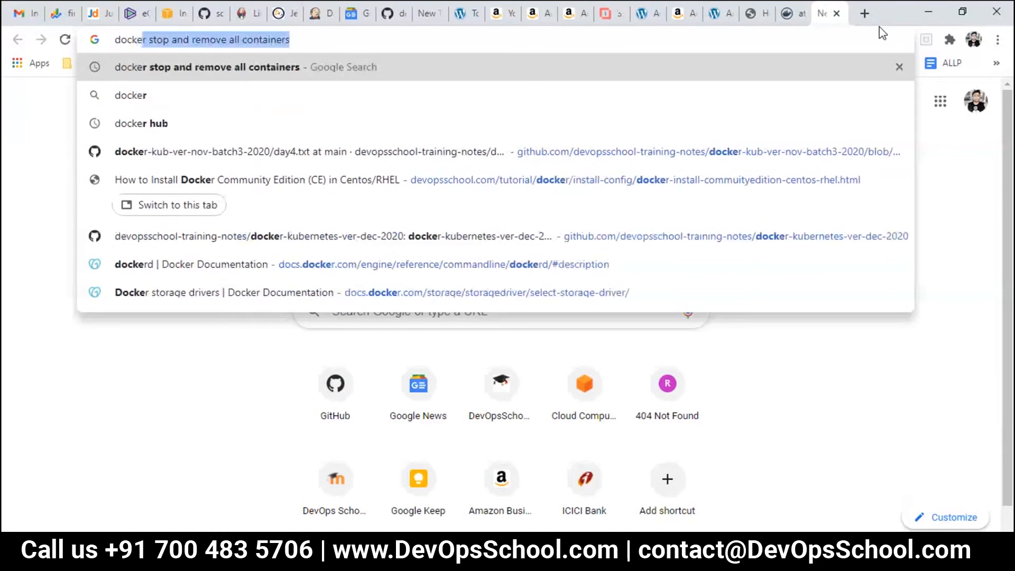
{"action": "type", "text": " hub "}
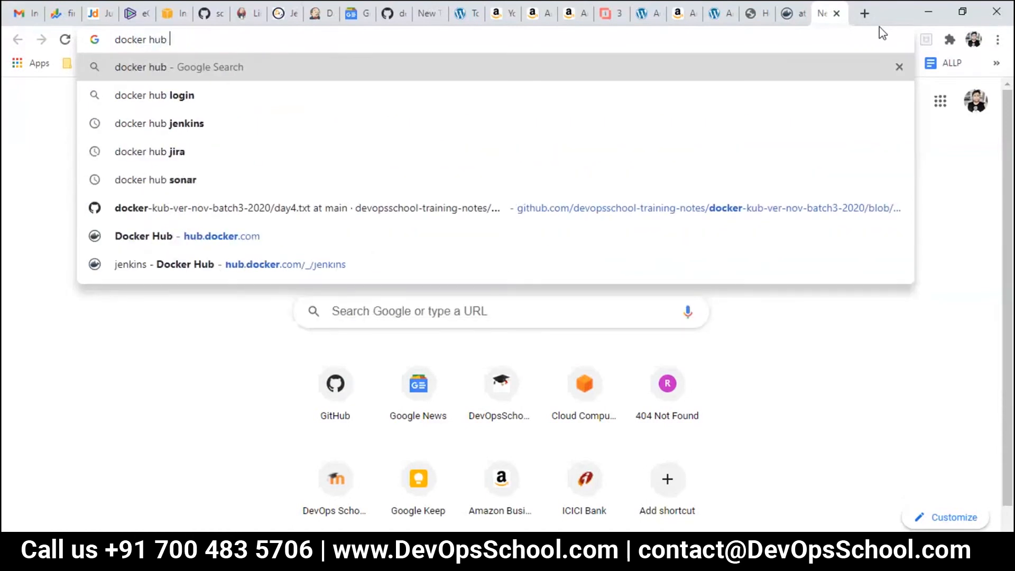
{"action": "type", "text": "sonar"}
{"action": "key", "text": "Return"}
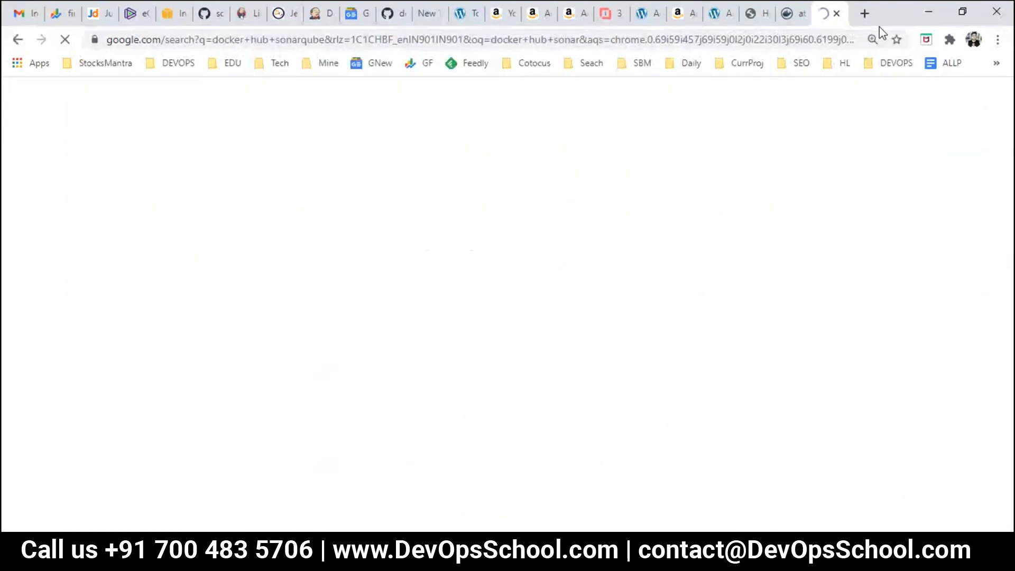
{"action": "left_click", "coordinate": [465, 340]}
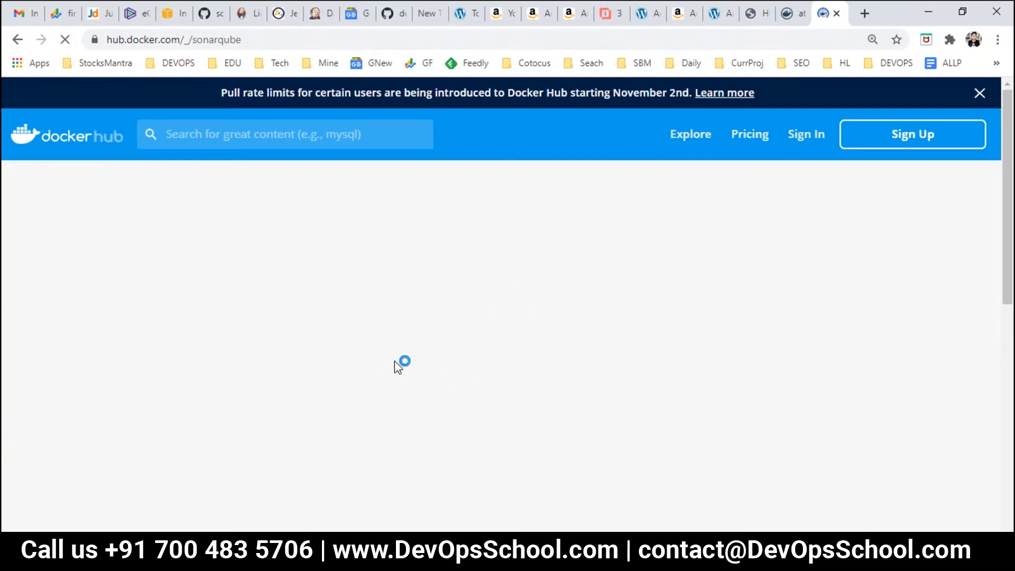
Step: Scroll through the sonarqube page and bookmark it
{"action": "scroll", "coordinate": [395, 363], "scroll_direction": "down", "scroll_amount": 6}
{"action": "scroll", "coordinate": [397, 370], "scroll_direction": "down", "scroll_amount": 10}
{"action": "scroll", "coordinate": [397, 370], "scroll_direction": "up", "scroll_amount": 14}
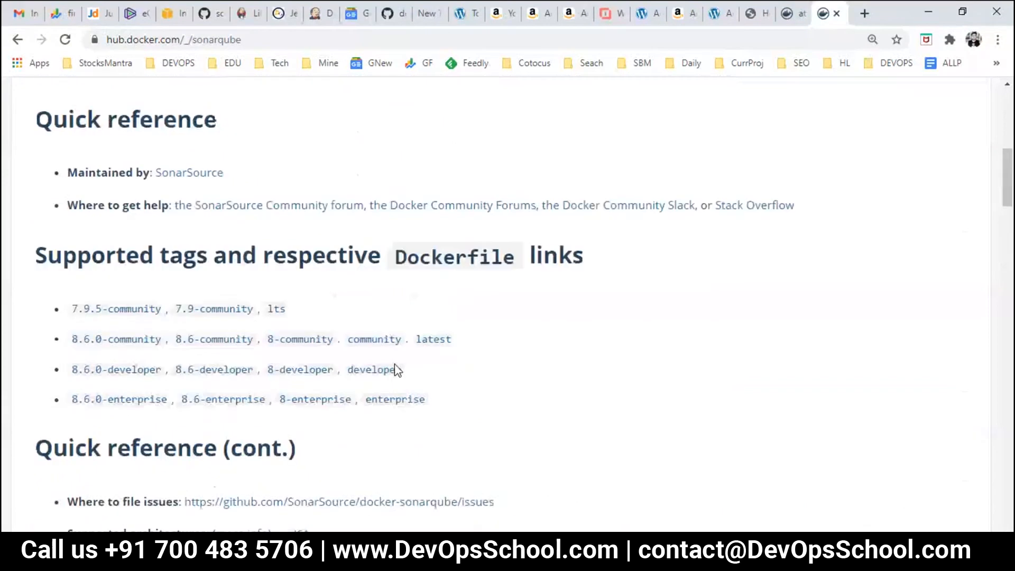
{"action": "scroll", "coordinate": [396, 370], "scroll_direction": "down", "scroll_amount": 15}
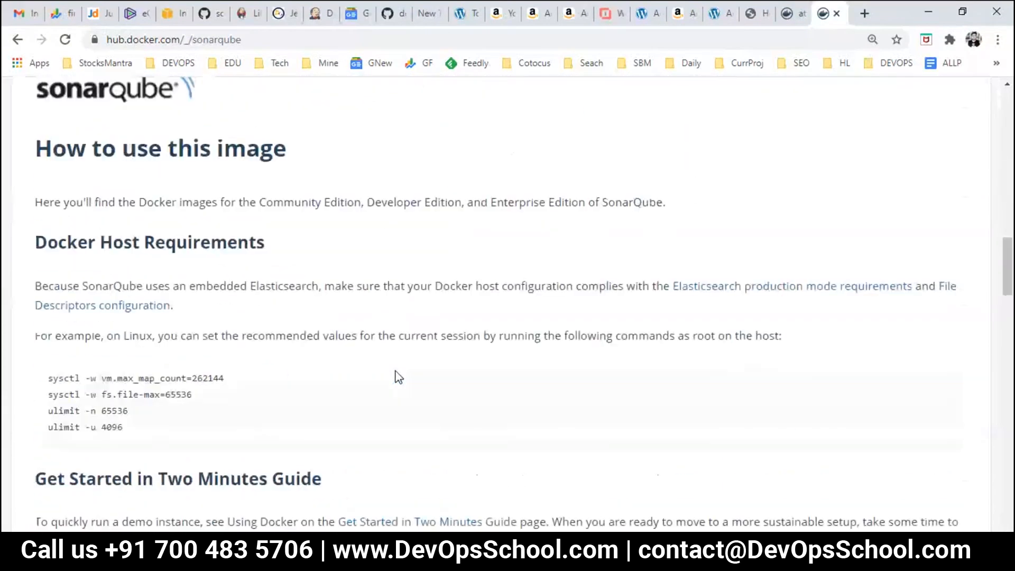
{"action": "scroll", "coordinate": [193, 382], "scroll_direction": "down", "scroll_amount": 14}
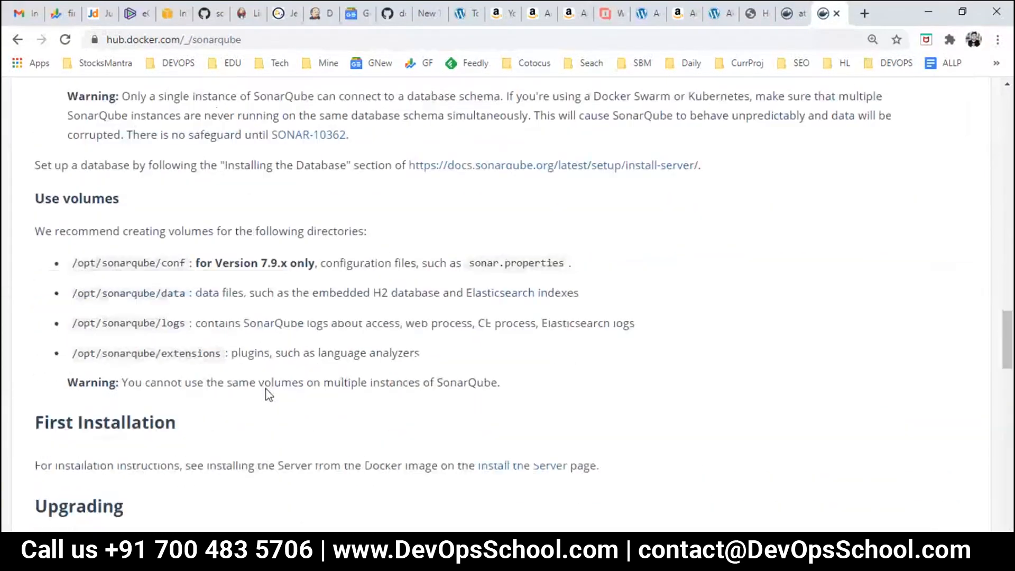
{"action": "scroll", "coordinate": [277, 397], "scroll_direction": "down", "scroll_amount": 12}
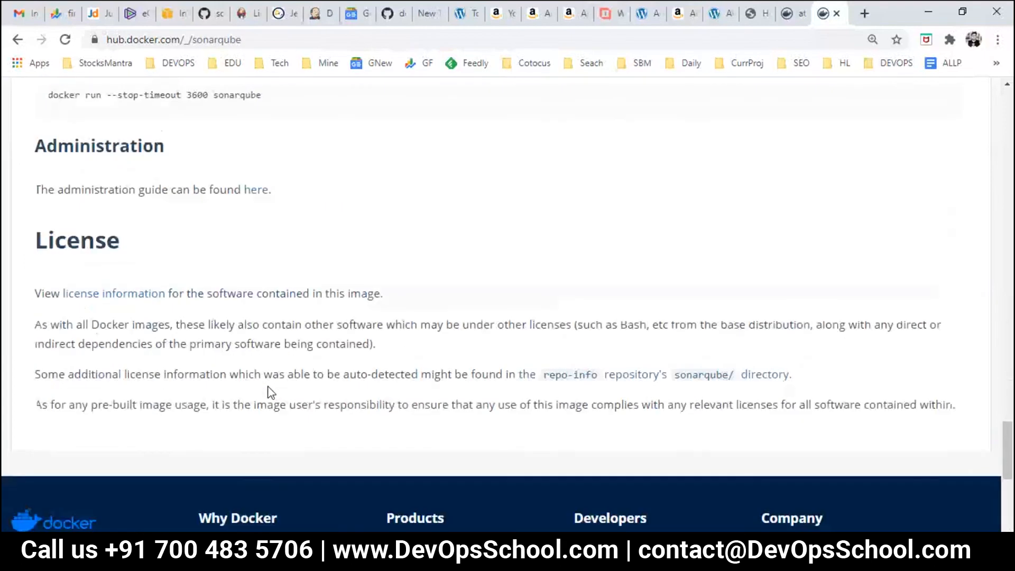
{"action": "scroll", "coordinate": [270, 392], "scroll_direction": "up", "scroll_amount": 2}
{"action": "scroll", "coordinate": [269, 392], "scroll_direction": "up", "scroll_amount": 2}
{"action": "key", "text": "ctrl+d"}
Step: Find 'run' on the page to locate the run commands, then select sonarqube in the pull command
{"action": "key", "text": "ctrl+f"}
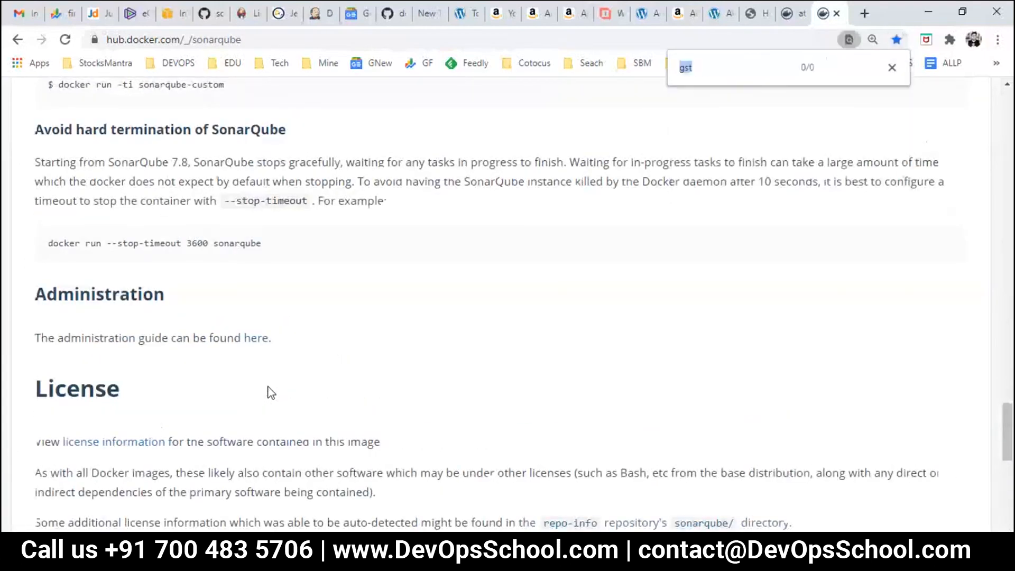
{"action": "type", "text": "runb"}
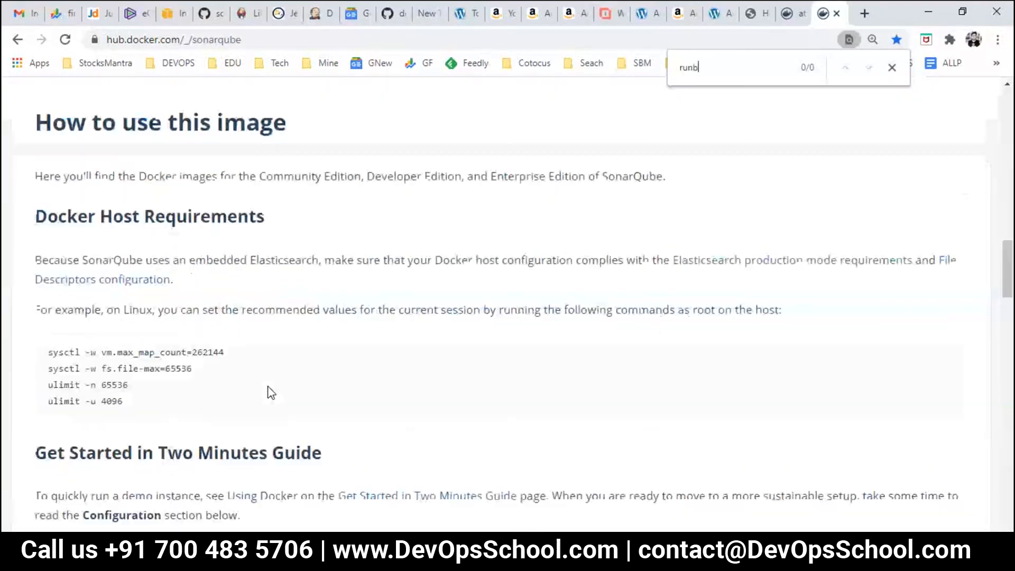
{"action": "key", "text": "Return"}
{"action": "key", "text": "Return"}
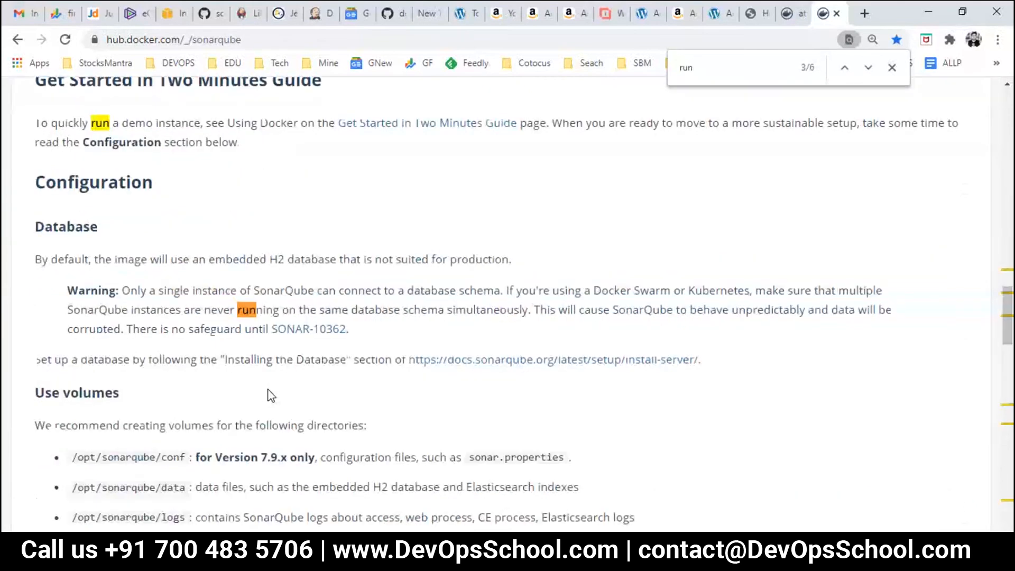
{"action": "key", "text": "Return"}
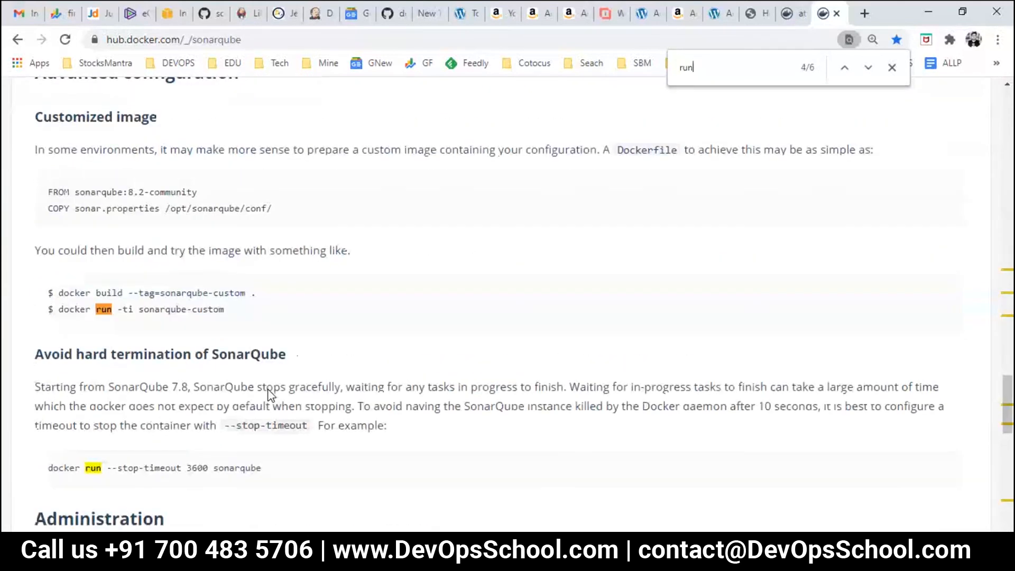
{"action": "key", "text": "Return"}
{"action": "key", "text": "Return"}
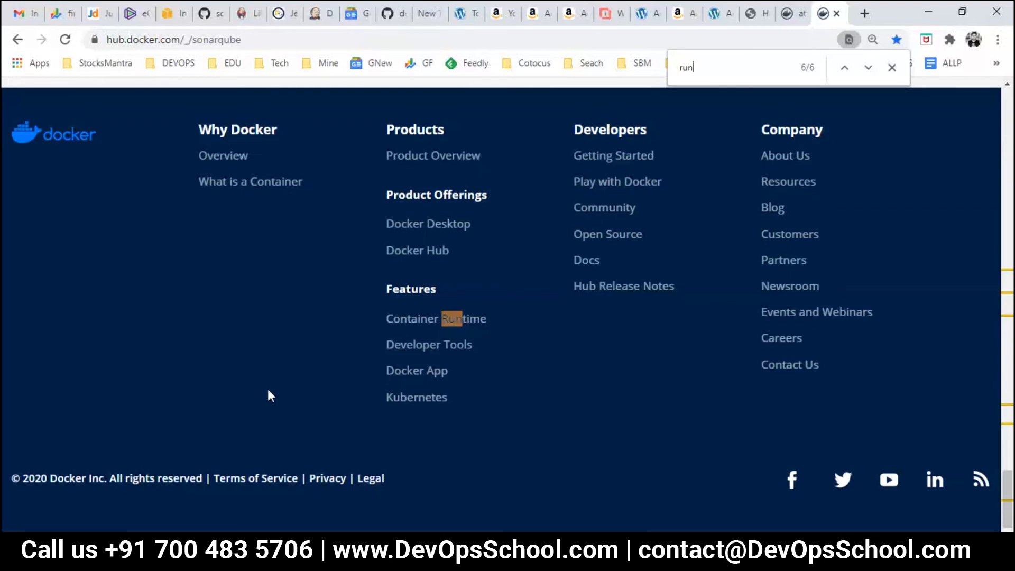
{"action": "scroll", "coordinate": [267, 395], "scroll_direction": "up", "scroll_amount": 20}
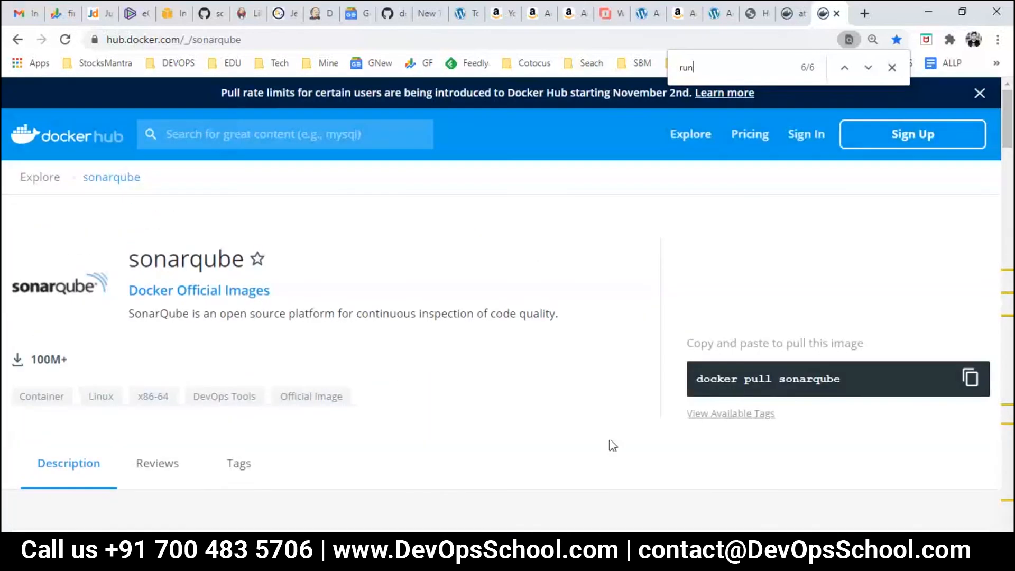
{"action": "double_click", "coordinate": [803, 379]}
Step: Run 'docker run -d -p 9000:9000 sonarqube' in PuTTY to start SonarQube detached on port 9000
{"action": "key", "text": "alt+Tab"}
{"action": "type", "text": "docker r"}
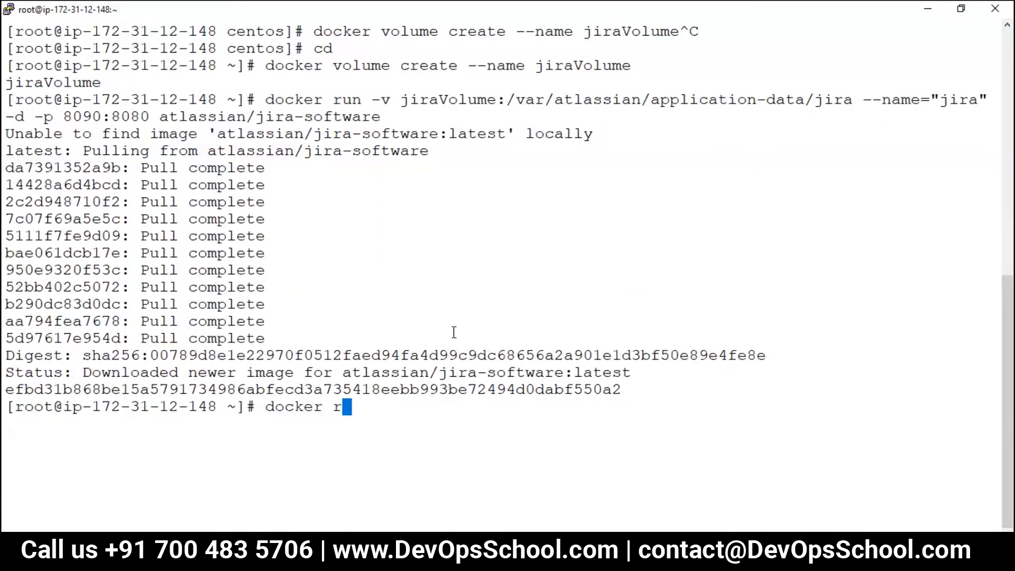
{"action": "type", "text": "un -d -p 9000:9"}
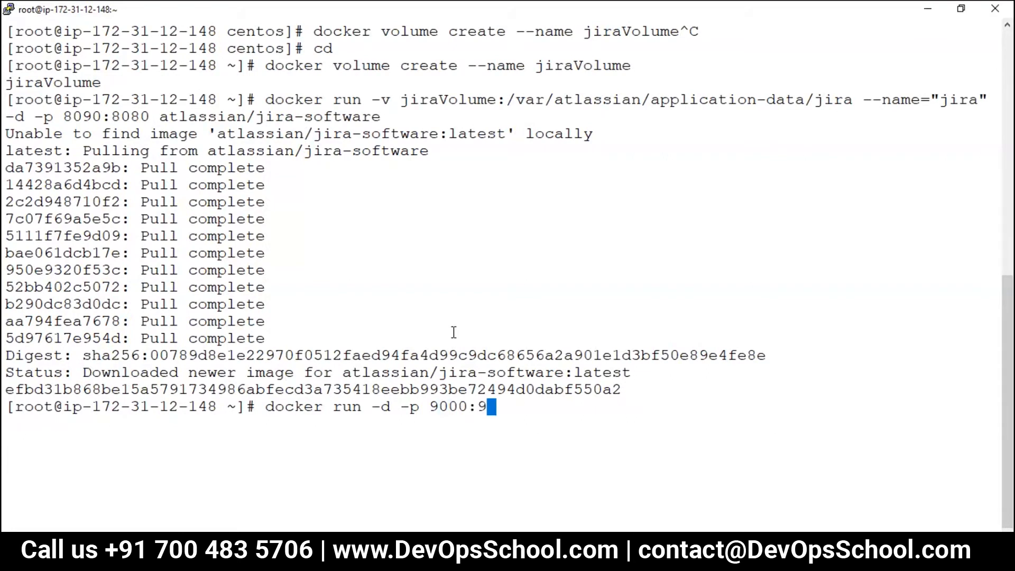
{"action": "type", "text": "000 sonarqube"}
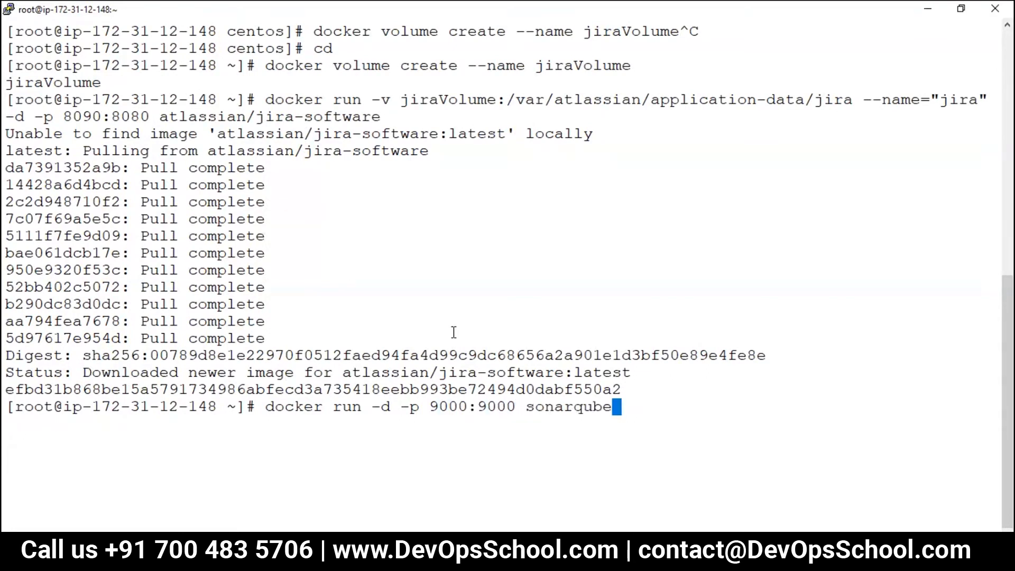
{"action": "key", "text": "Return"}
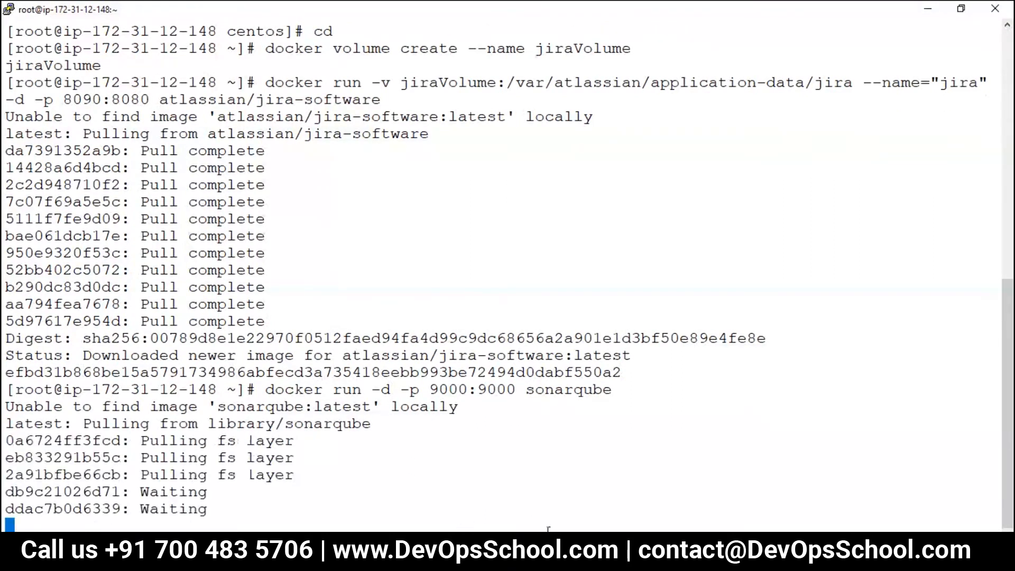
{"action": "left_click", "coordinate": [638, 556]}
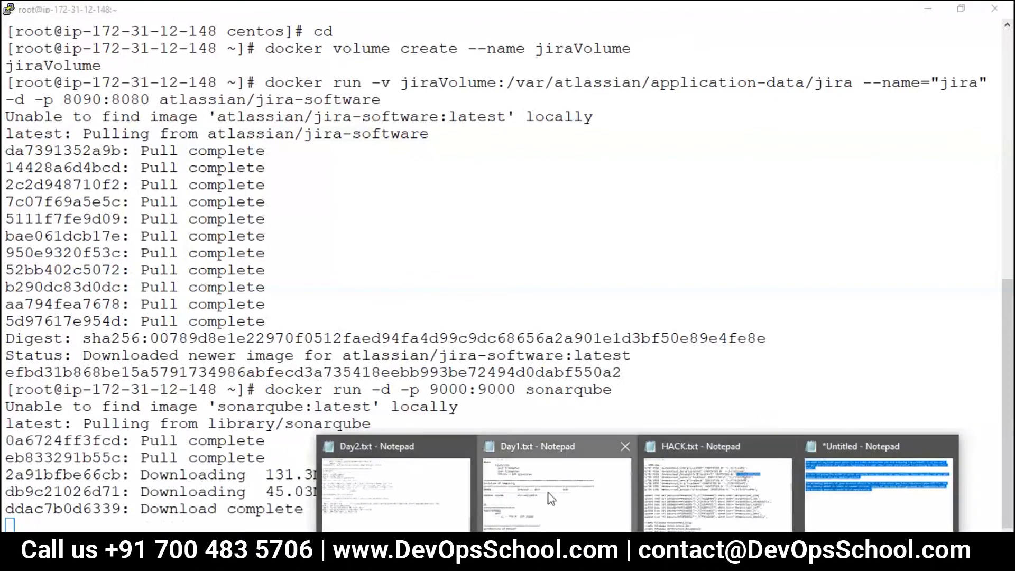
Step: Open the Day2.txt notes and copy the server IP 52.66.240.209
{"action": "left_click", "coordinate": [332, 477]}
{"action": "scroll", "coordinate": [149, 321], "scroll_direction": "up", "scroll_amount": 20}
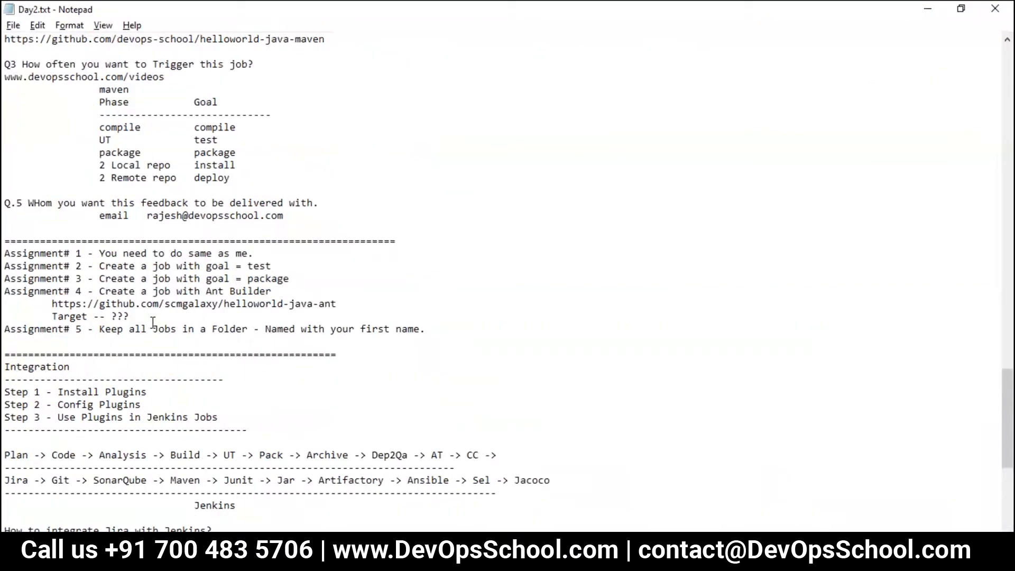
{"action": "scroll", "coordinate": [141, 281], "scroll_direction": "up", "scroll_amount": 8}
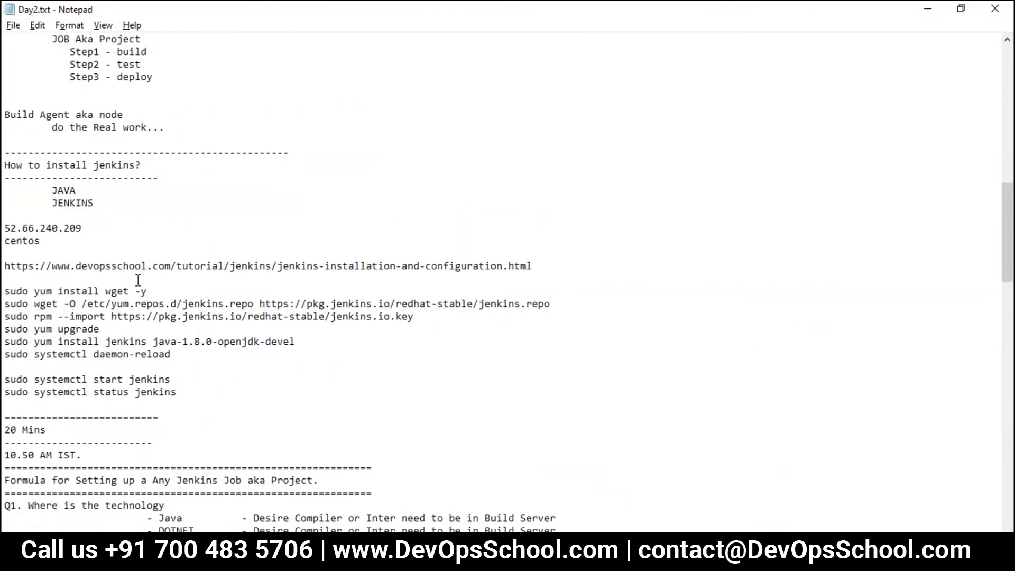
{"action": "scroll", "coordinate": [85, 348], "scroll_direction": "down", "scroll_amount": 3}
{"action": "scroll", "coordinate": [101, 367], "scroll_direction": "up", "scroll_amount": 6}
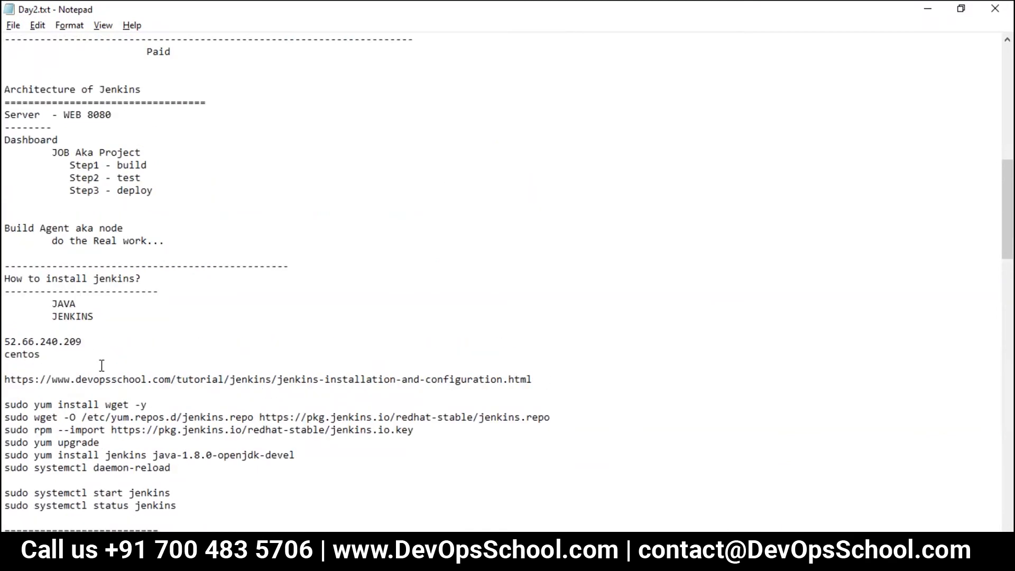
{"action": "left_click_drag", "start_coordinate": [91, 353], "coordinate": [3, 339]}
{"action": "left_click", "coordinate": [82, 342]}
{"action": "left_click_drag", "start_coordinate": [83, 341], "coordinate": [5, 342]}
{"action": "left_click", "coordinate": [78, 346]}
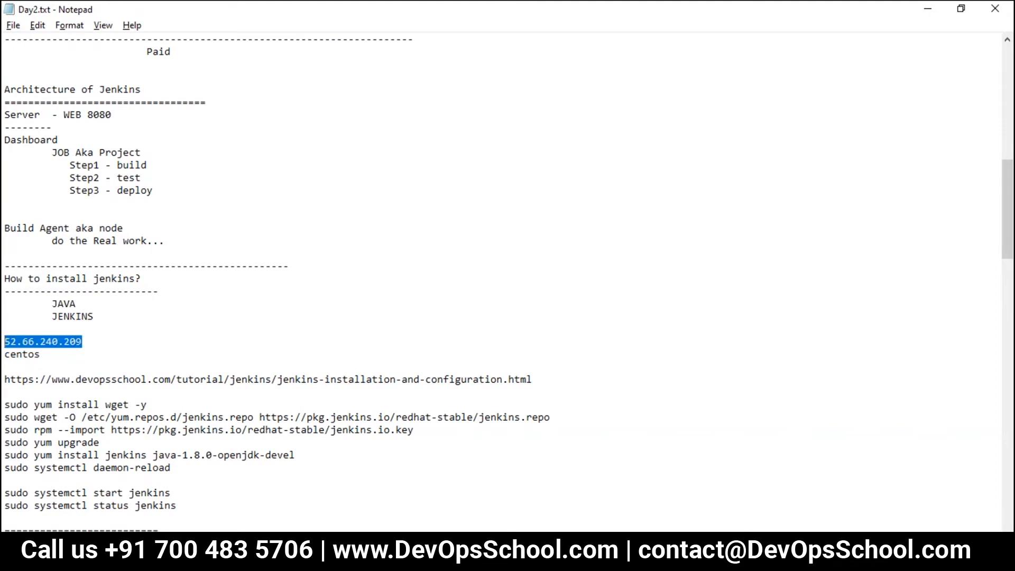
{"action": "key", "text": "ctrl+c"}
Step: Load the pasted IP with ':0890' appended in a new Chrome tab
{"action": "key", "text": "alt+Tab"}
{"action": "left_click", "coordinate": [865, 13]}
{"action": "key", "text": "ctrl+v"}
{"action": "type", "text": ":0890"}
{"action": "key", "text": "Return"}
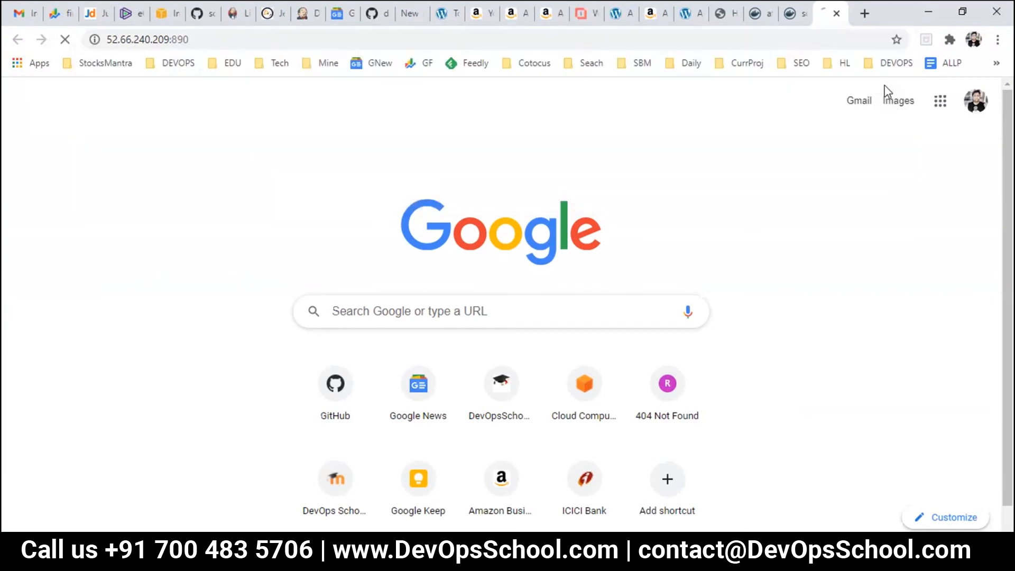
Step: Correct the address to 52.66.240.209:8090 and load the Jira setup page
{"action": "left_click", "coordinate": [241, 42]}
{"action": "key", "text": "BackSpace"}
{"action": "key", "text": "BackSpace"}
{"action": "key", "text": "BackSpace"}
{"action": "key", "text": "BackSpace"}
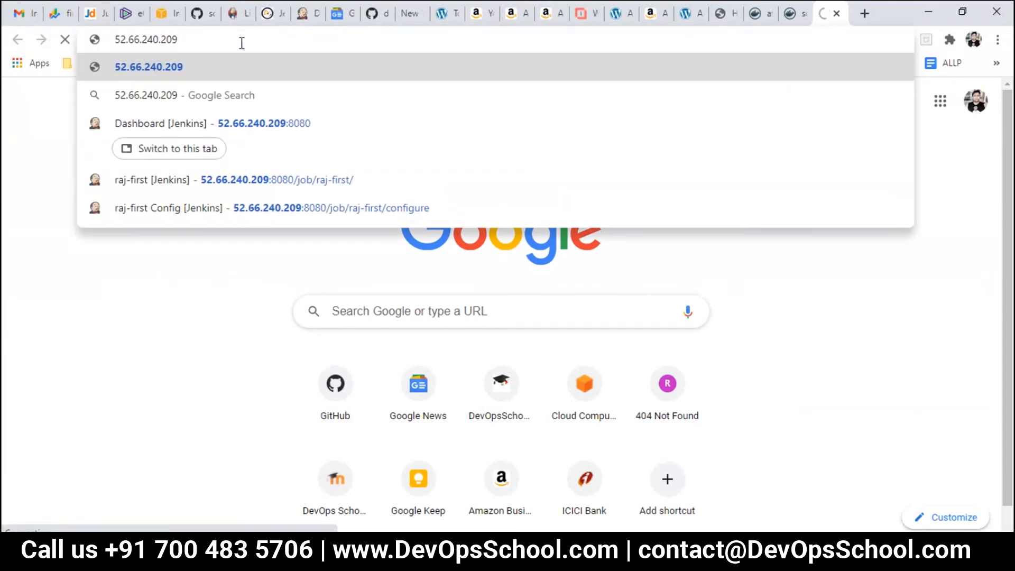
{"action": "type", "text": ":8090"}
{"action": "key", "text": "shift+Return"}
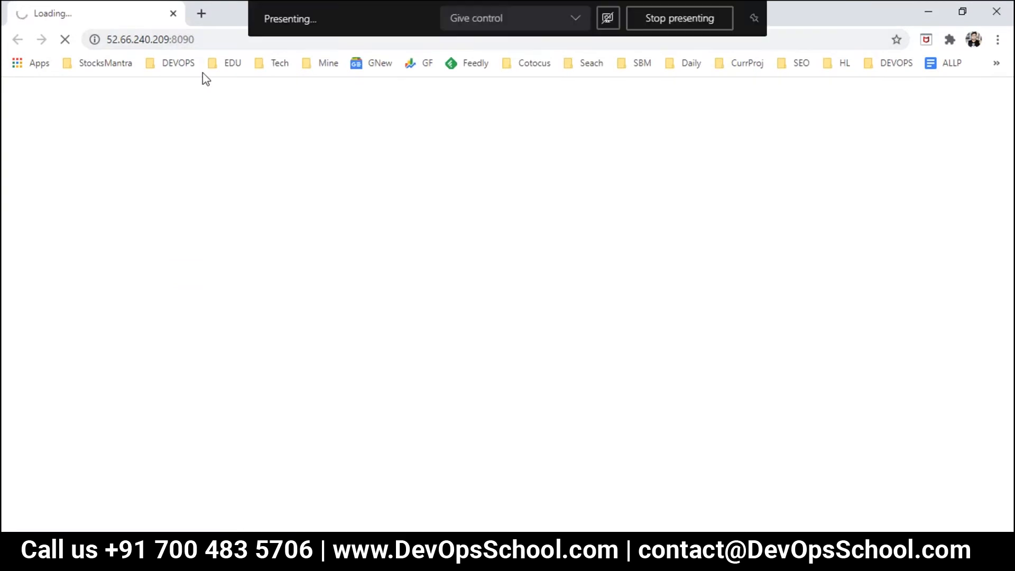
{"action": "left_click", "coordinate": [163, 37]}
{"action": "left_click", "coordinate": [997, 11]}
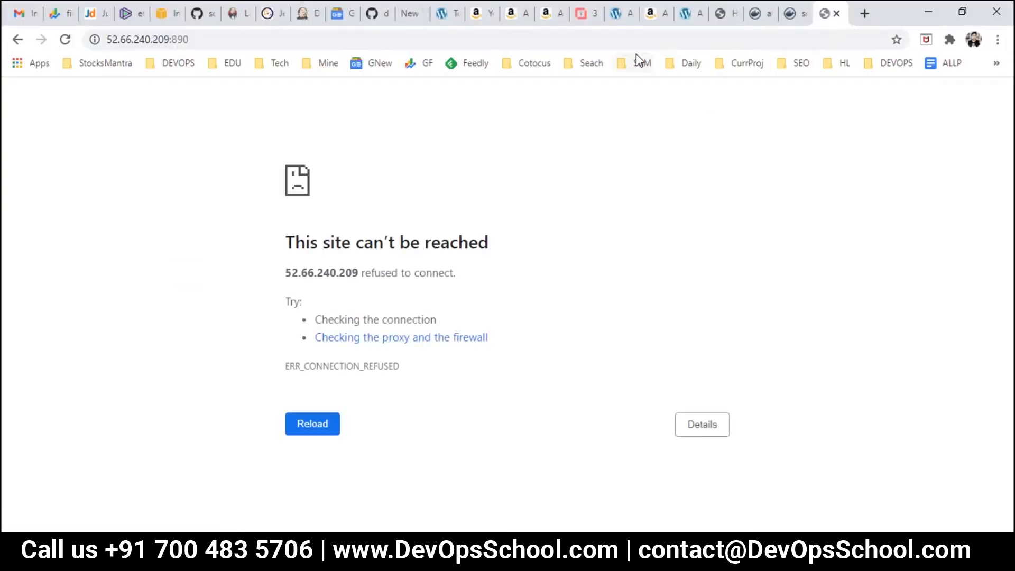
{"action": "left_click", "coordinate": [786, 42]}
{"action": "key", "text": "ctrl+v"}
{"action": "key", "text": "Return"}
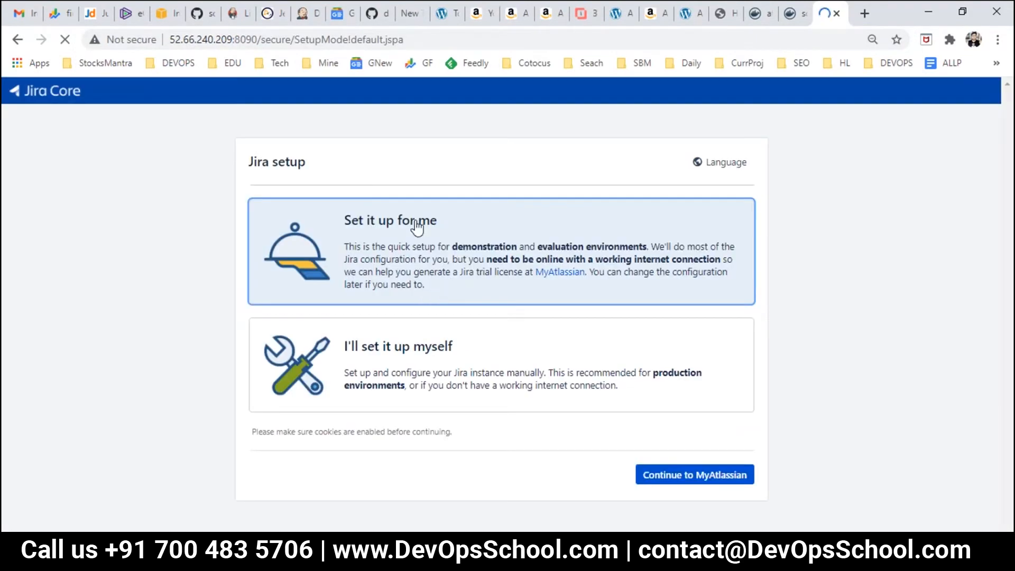
Step: Generate a Jira Software (Server) trial license on MyAtlassian and confirm installing it on the server
{"action": "left_click", "coordinate": [697, 478]}
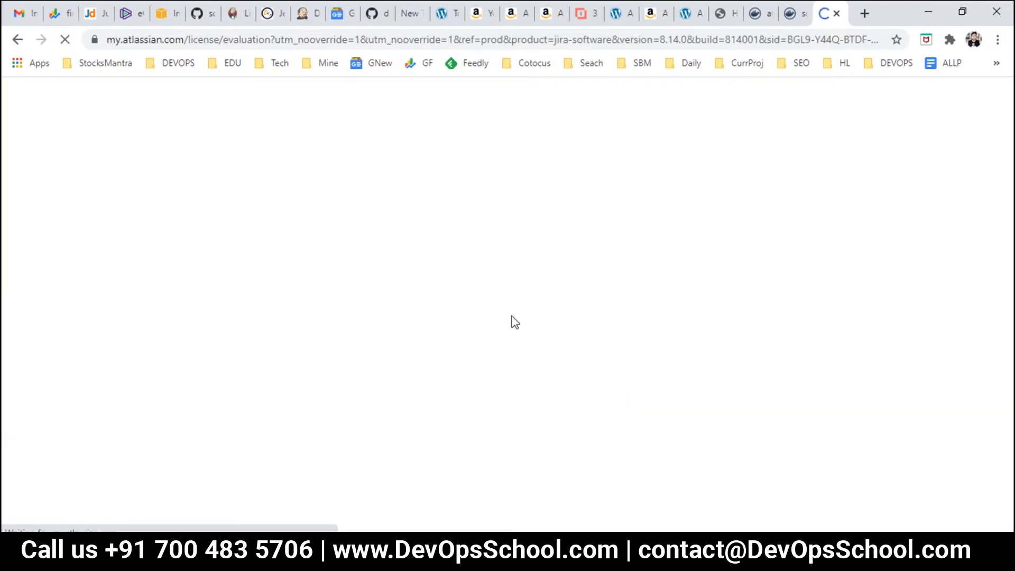
{"action": "scroll", "coordinate": [465, 342], "scroll_direction": "down", "scroll_amount": 4}
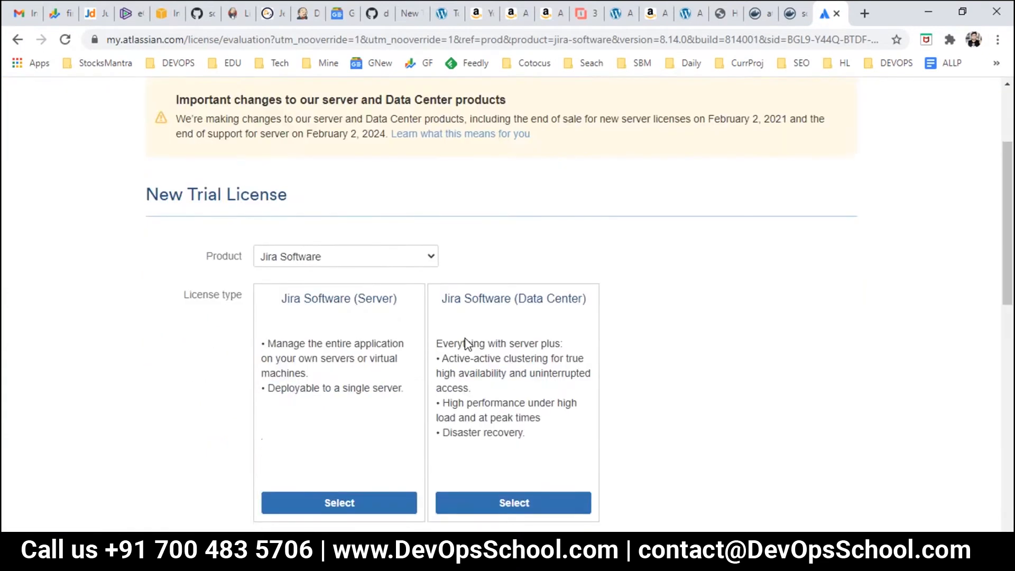
{"action": "left_click", "coordinate": [335, 438]}
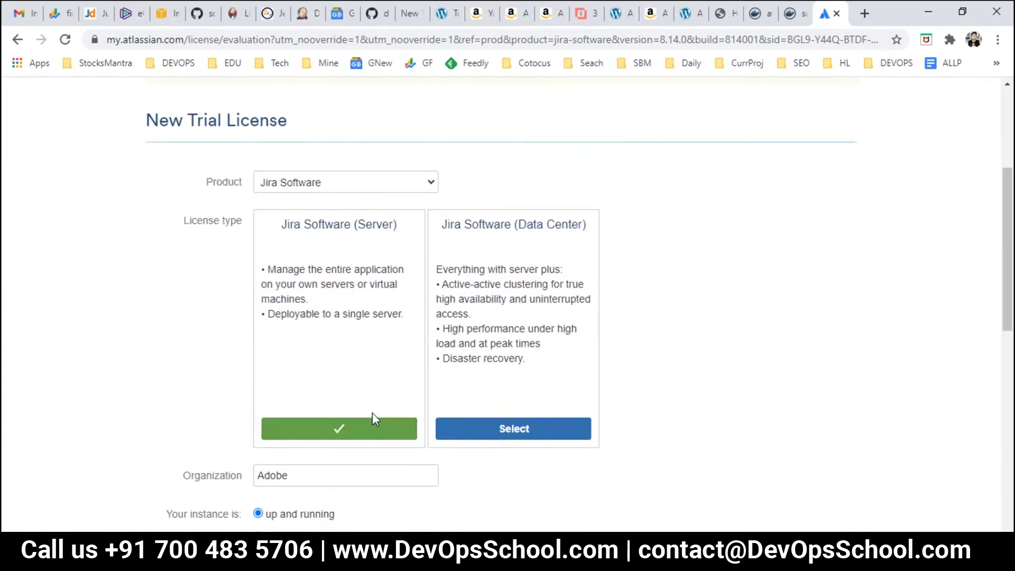
{"action": "scroll", "coordinate": [370, 416], "scroll_direction": "down", "scroll_amount": 7}
{"action": "left_click", "coordinate": [297, 321]}
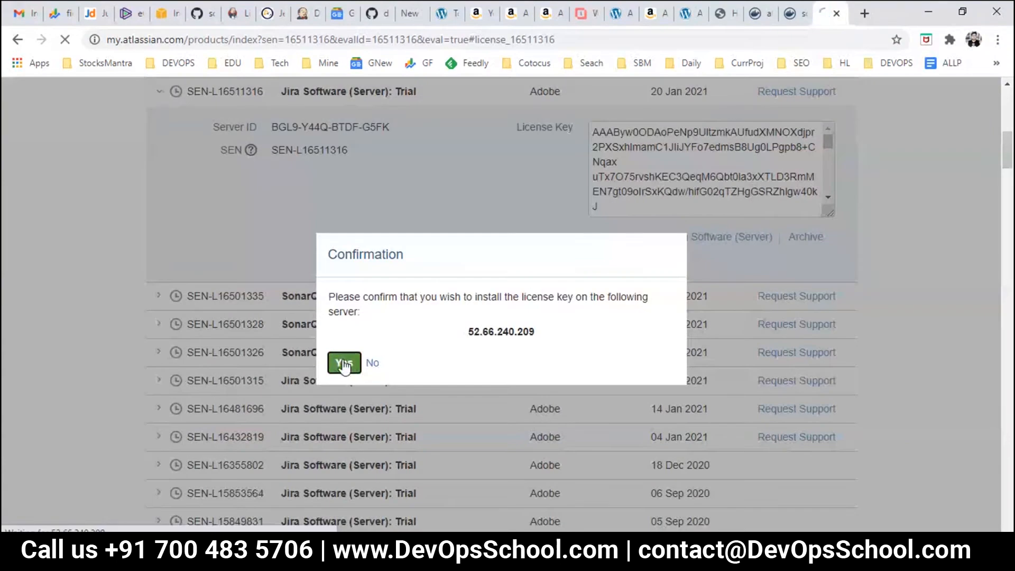
{"action": "left_click", "coordinate": [344, 364]}
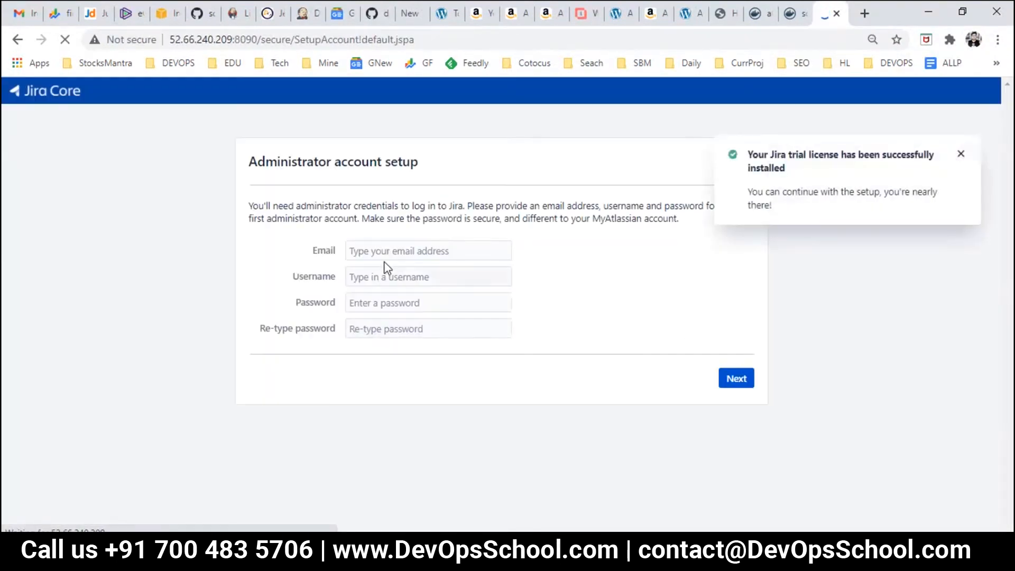
Step: Enter the administrator's e-mail, username and password twice, then submit the account form
{"action": "left_click", "coordinate": [382, 253]}
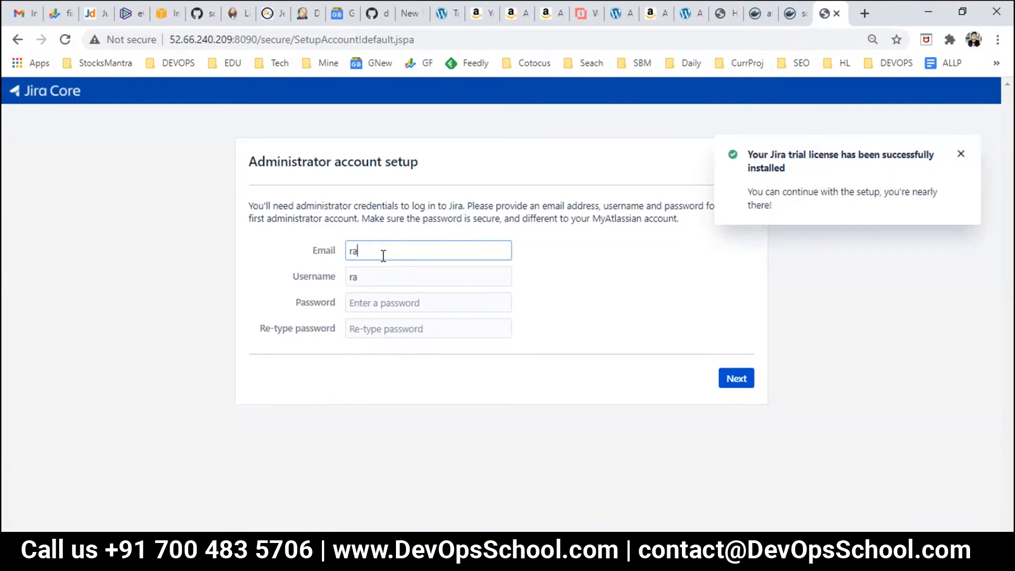
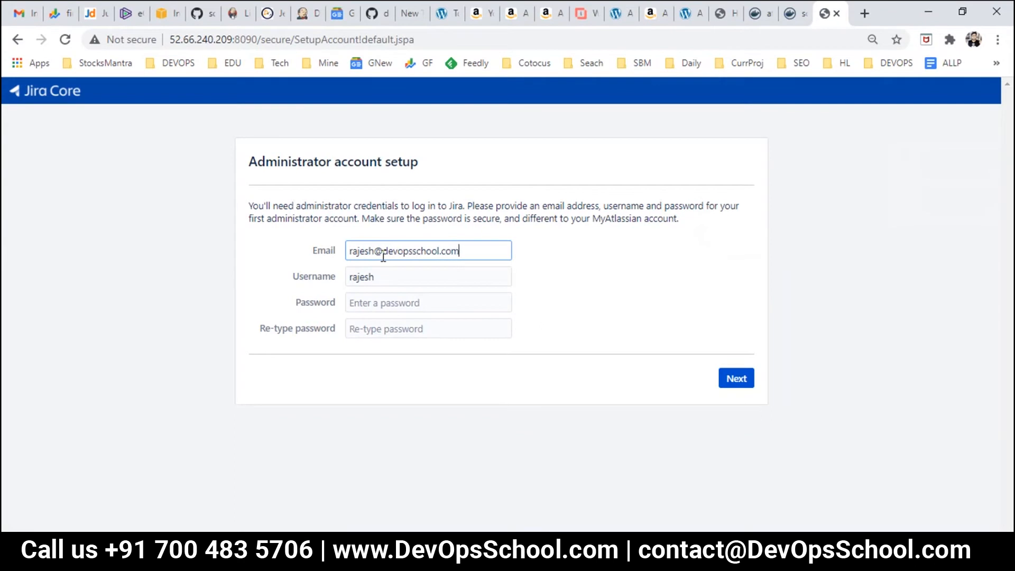
{"action": "key", "text": "Tab"}
{"action": "type", "text": "devops"}
{"action": "key", "text": "Tab"}
{"action": "type", "text": "de"}
{"action": "key", "text": "Tab"}
{"action": "type", "text": "d"}
{"action": "key", "text": "ctrl+a"}
{"action": "type", "text": "d"}
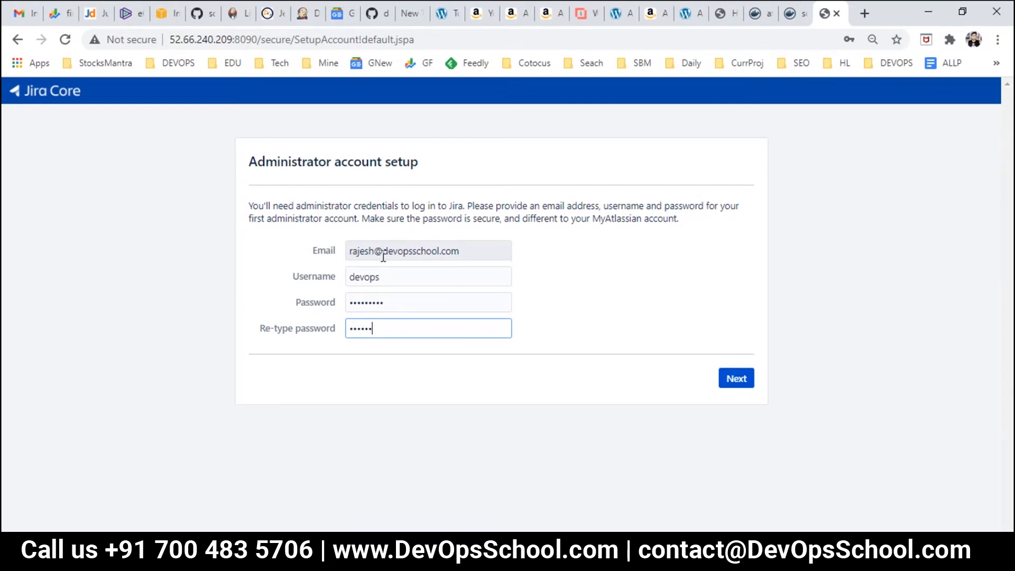
{"action": "left_click", "coordinate": [737, 384]}
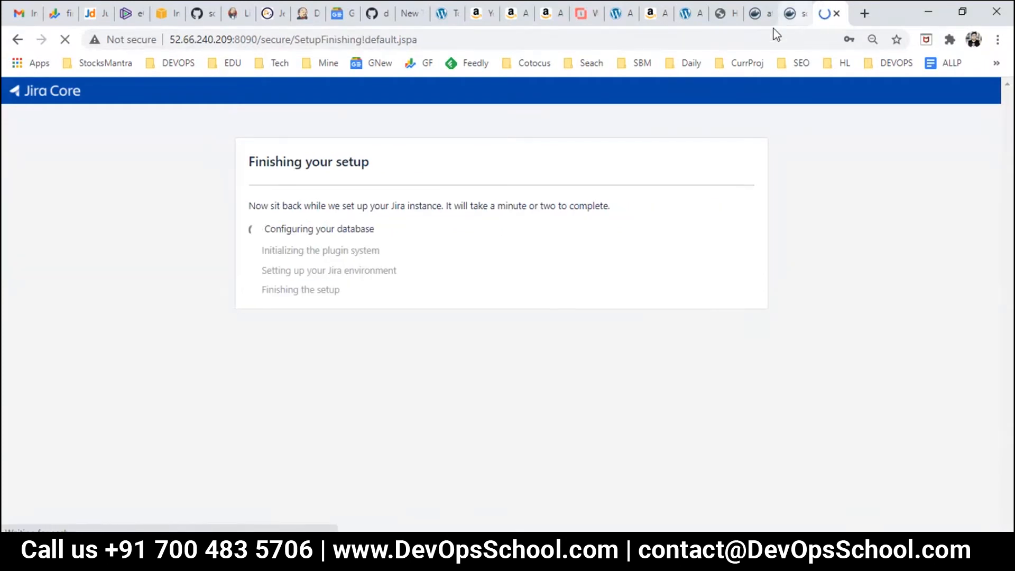
Step: Decline Chrome's password saving, select the Jira server address, and bring up the Day2.txt notes
{"action": "left_click", "coordinate": [868, 285]}
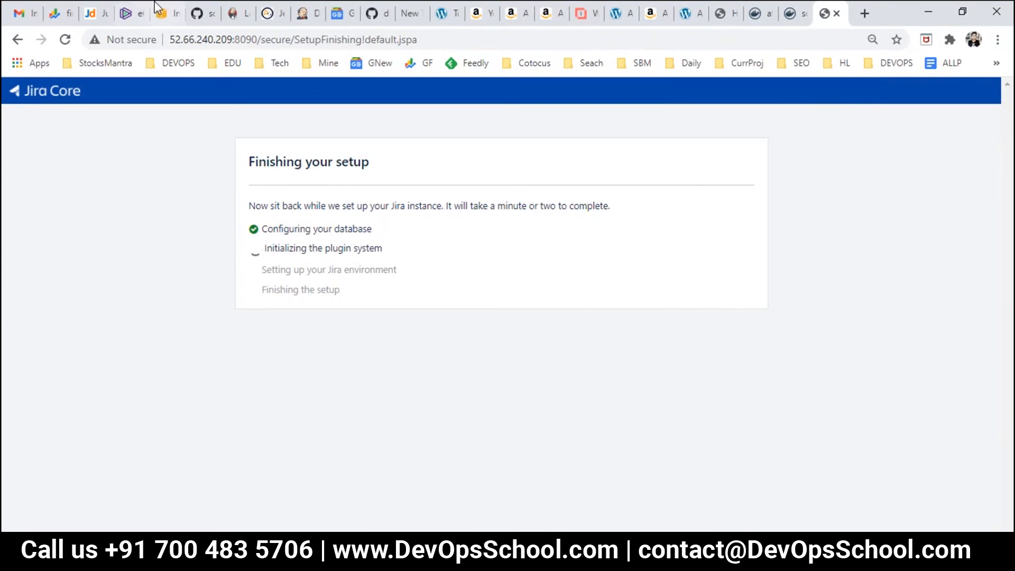
{"action": "left_click_drag", "start_coordinate": [257, 39], "coordinate": [169, 39]}
{"action": "key", "text": "ctrl+c"}
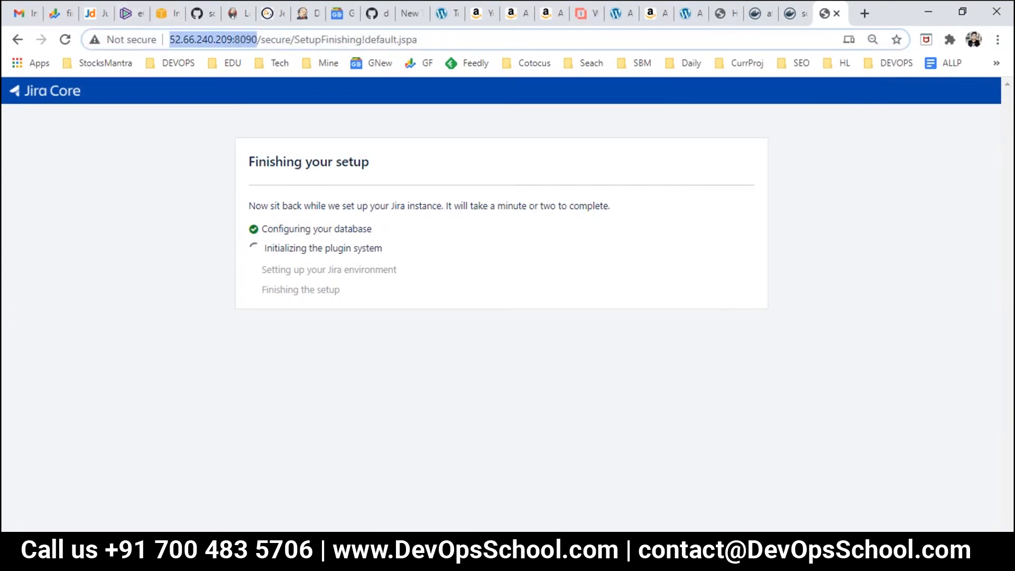
{"action": "mouse_move", "coordinate": [642, 560]}
{"action": "left_click", "coordinate": [394, 487]}
{"action": "scroll", "coordinate": [195, 342], "scroll_direction": "down", "scroll_amount": 15}
{"action": "left_click", "coordinate": [159, 379]}
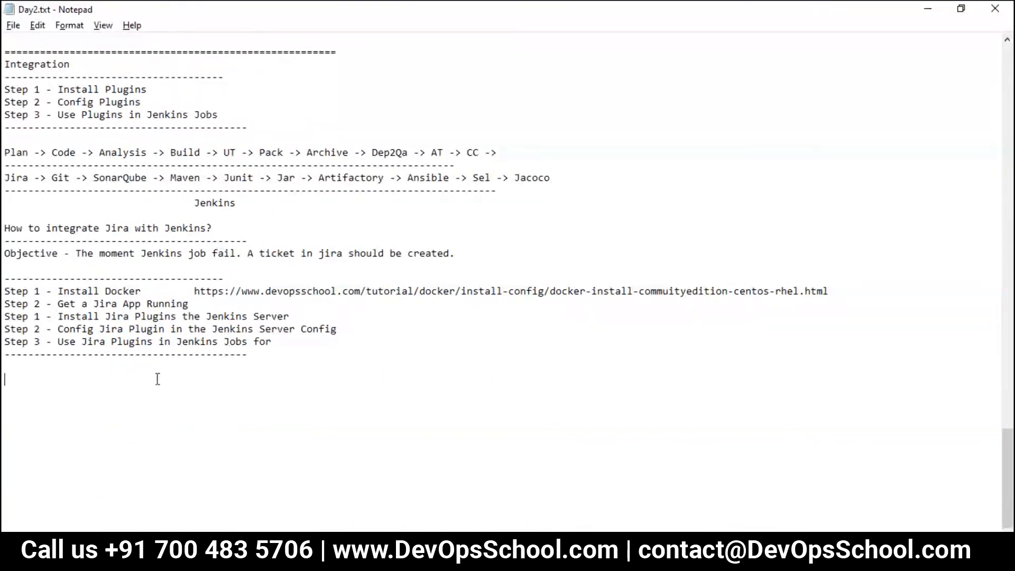
Step: Add a 'Jira' entry with the pasted server URL, admin username and password, and save the notes
{"action": "type", "text": "Jira"}
{"action": "key", "text": "Return"}
{"action": "key", "text": "ctrl+v"}
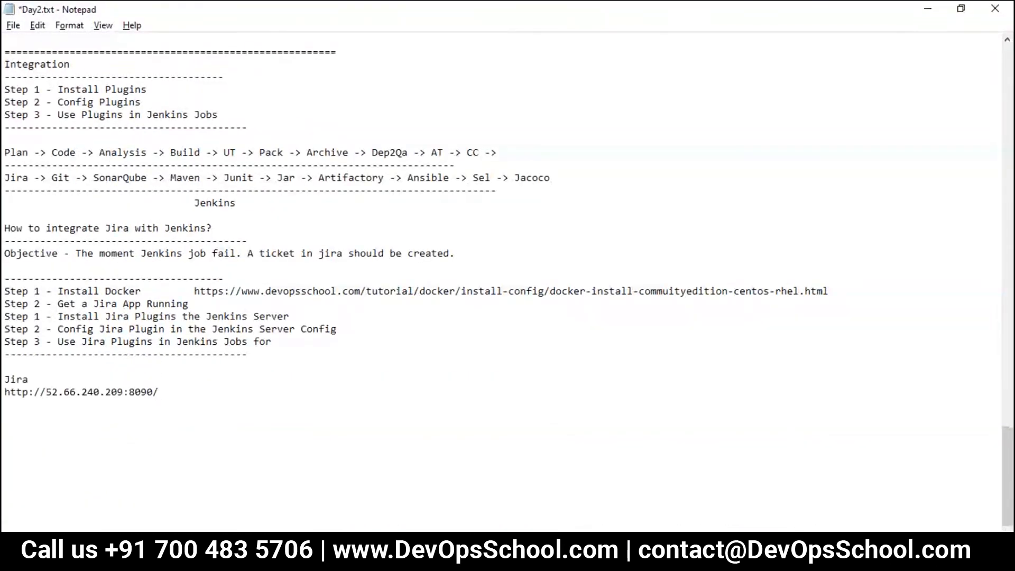
{"action": "key", "text": "Return"}
{"action": "type", "text": "devops"}
{"action": "key", "text": "Return"}
{"action": "type", "text": "devops123"}
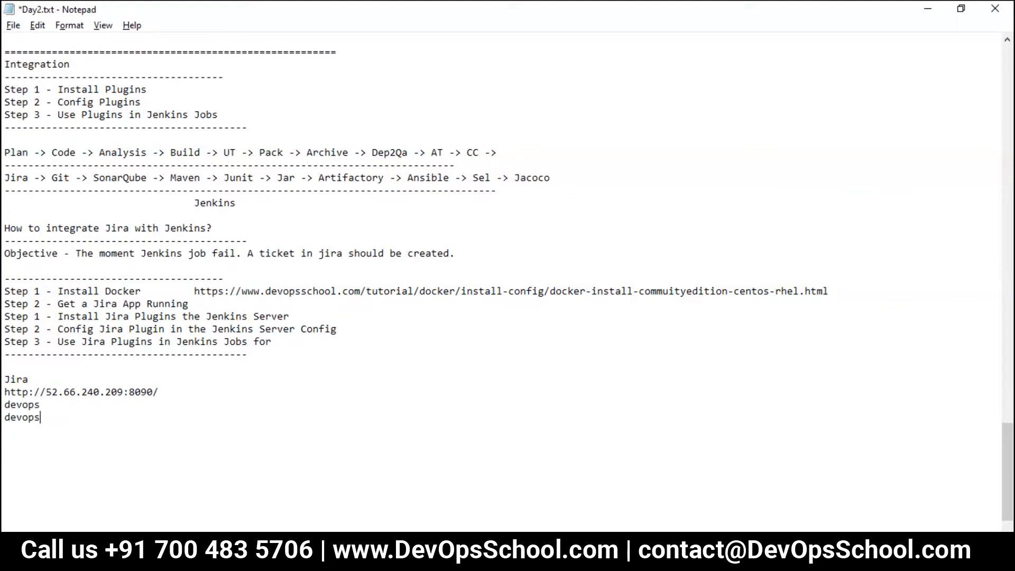
{"action": "key", "text": "Return"}
{"action": "key", "text": "ctrl+s"}
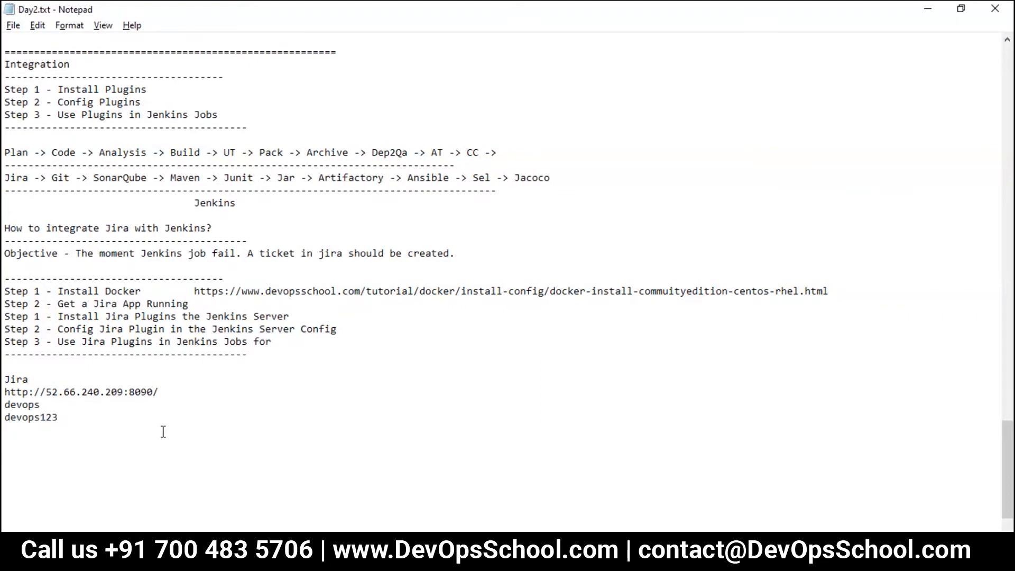
Step: Review the new Jira entry in Day2.txt, then return to the PuTTY terminal
{"action": "scroll", "coordinate": [163, 432], "scroll_direction": "up", "scroll_amount": 2}
{"action": "scroll", "coordinate": [164, 432], "scroll_direction": "down", "scroll_amount": 2}
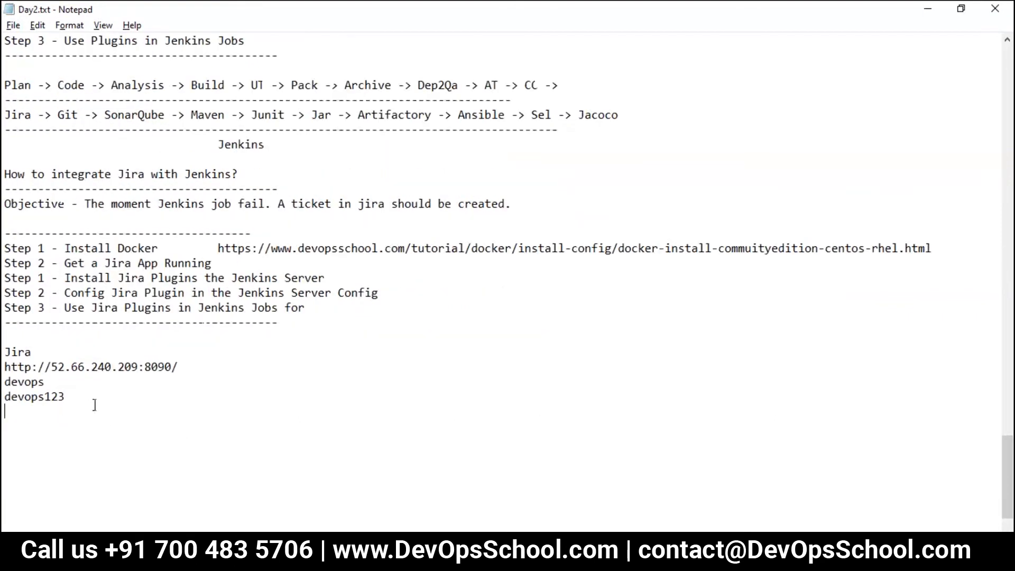
{"action": "left_click_drag", "start_coordinate": [77, 408], "coordinate": [2, 343]}
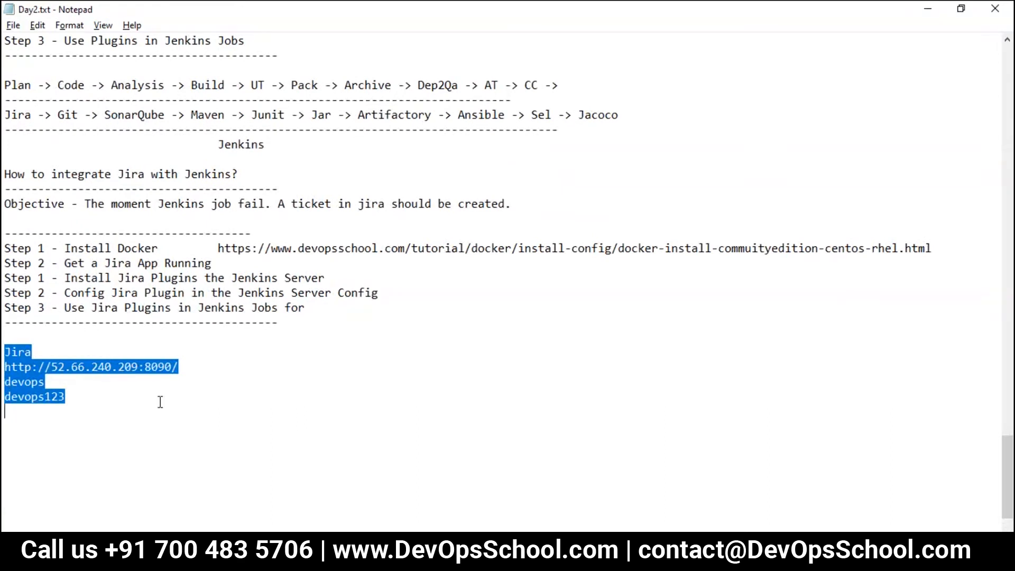
{"action": "left_click", "coordinate": [186, 424]}
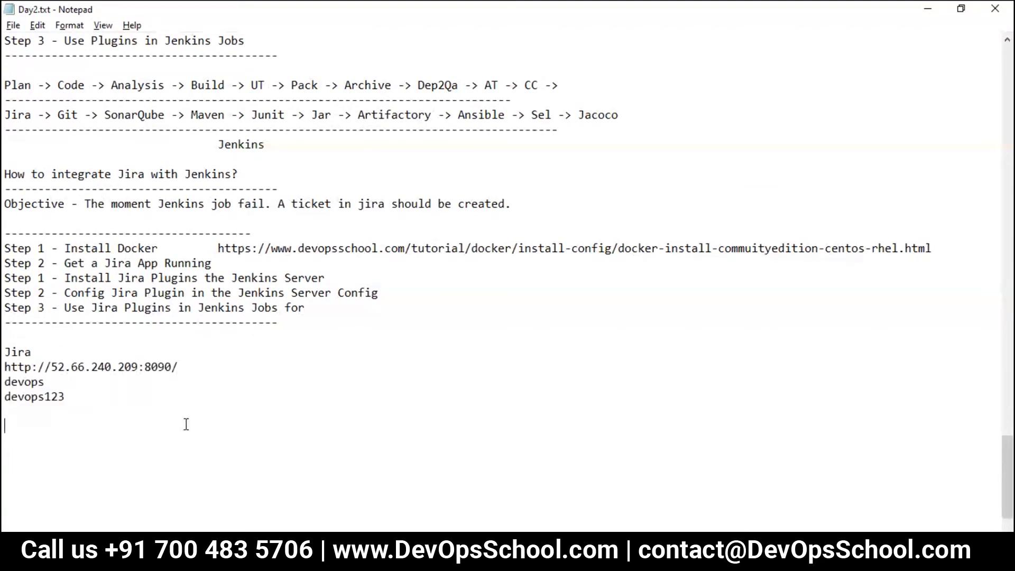
{"action": "key", "text": "alt+Tab"}
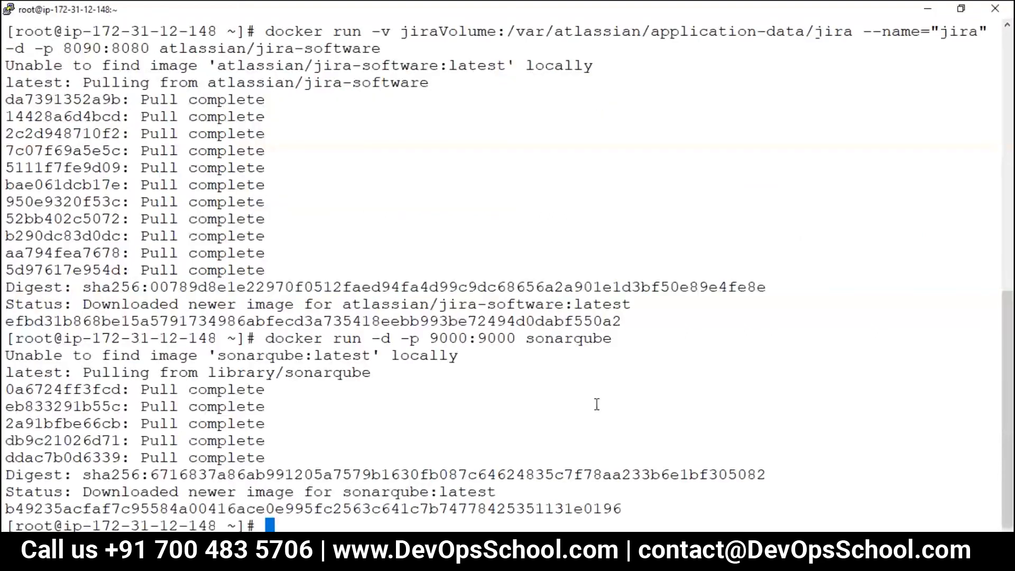
Step: Clear the PuTTY terminal and list the shell command history
{"action": "type", "text": "clear"}
{"action": "key", "text": "Return"}
{"action": "type", "text": "hisoty"}
{"action": "key", "text": "BackSpace"}
{"action": "key", "text": "BackSpace"}
{"action": "key", "text": "BackSpace"}
{"action": "type", "text": "tory"}
{"action": "key", "text": "Return"}
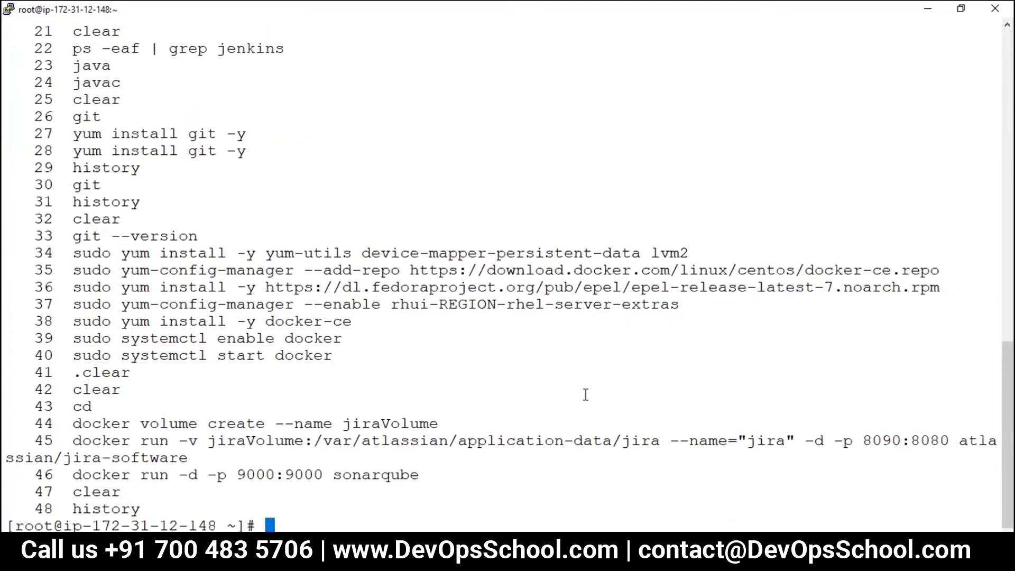
Step: Copy history lines 33–46 into Day2.txt below the Jira details
{"action": "left_click_drag", "start_coordinate": [18, 419], "coordinate": [343, 463]}
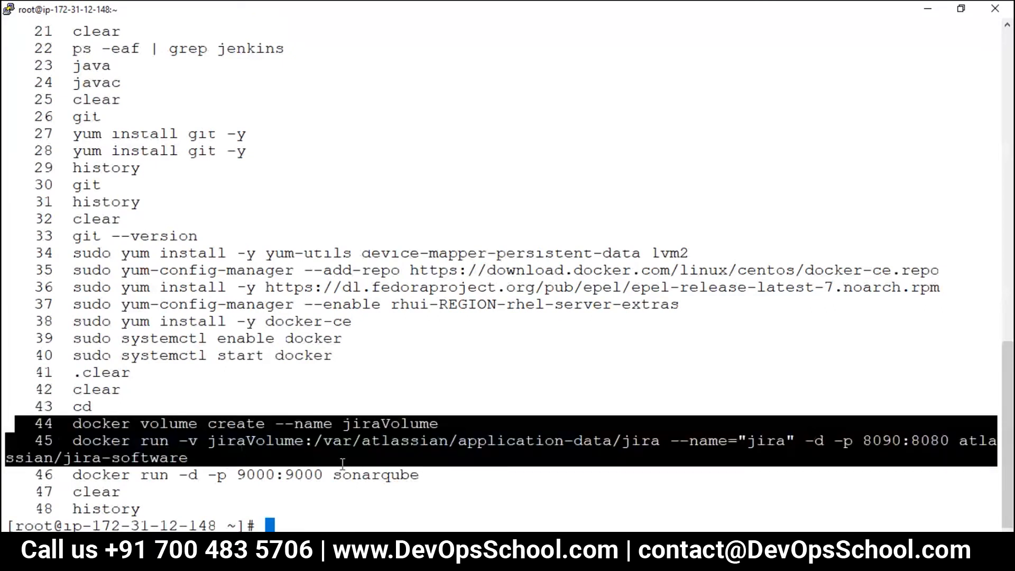
{"action": "left_click", "coordinate": [65, 408]}
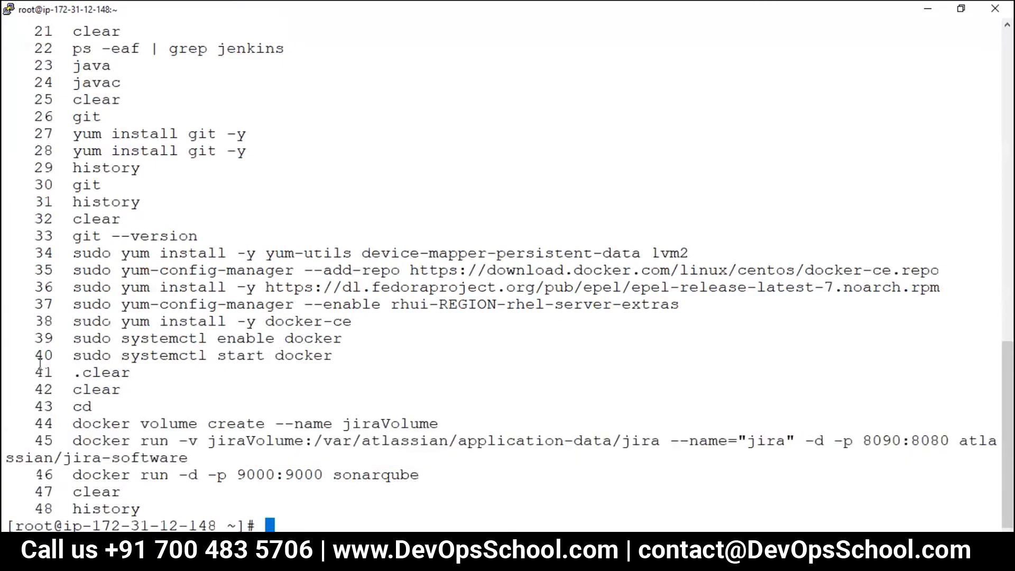
{"action": "left_click_drag", "start_coordinate": [21, 232], "coordinate": [501, 482]}
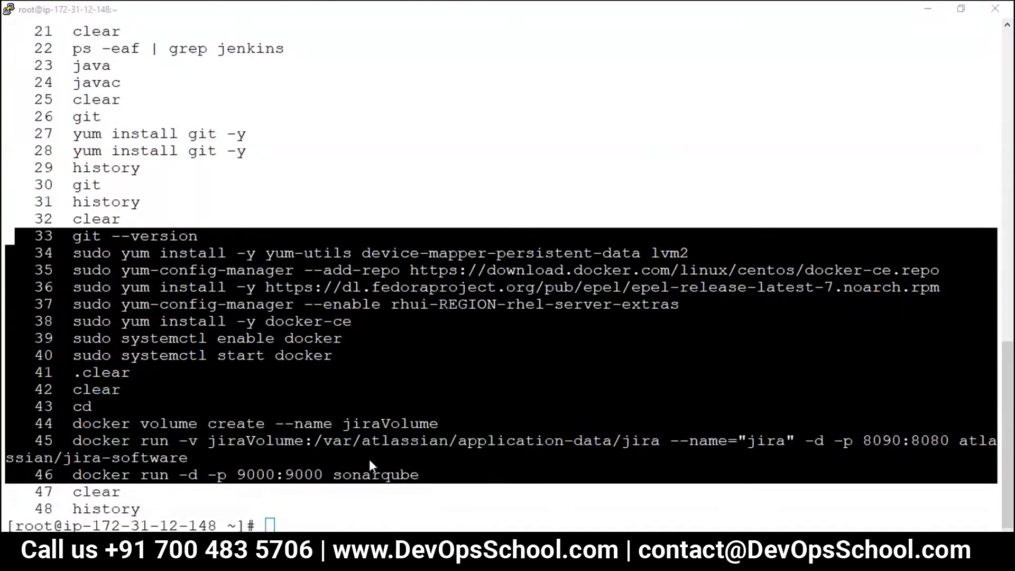
{"action": "key", "text": "alt+Tab"}
{"action": "left_click", "coordinate": [89, 359]}
{"action": "type", "text": "33  git --version    34  sudo yum install -y yum-utils device-mapper-persistent-data lvm2    35  sudo yum-config-manager --add-repo https://download.docker.com/linux/centos/docker-ce.repo    36  sudo yum install -y https://dl.fedoraproject.org/pub/epel/epel-release-latest-7.noarch.rpm    37  sudo yum-config-manager --enable rhui-REGION-rhel-server-extras    38  sudo yum install -y docker-ce    39  sudo systemctl enable docker    40  sudo systemctl start docker    41  .clear    42  clear    43  cd    44  docker volume create --name jiraVolume    45  docker run -v jiraVolume:/var/atlassian/application-data/jira --name=\"jira\" -d -p 8090:8080 atlassian/jira-software    46  docker run -d -p 9000:9000 sonarqube"}
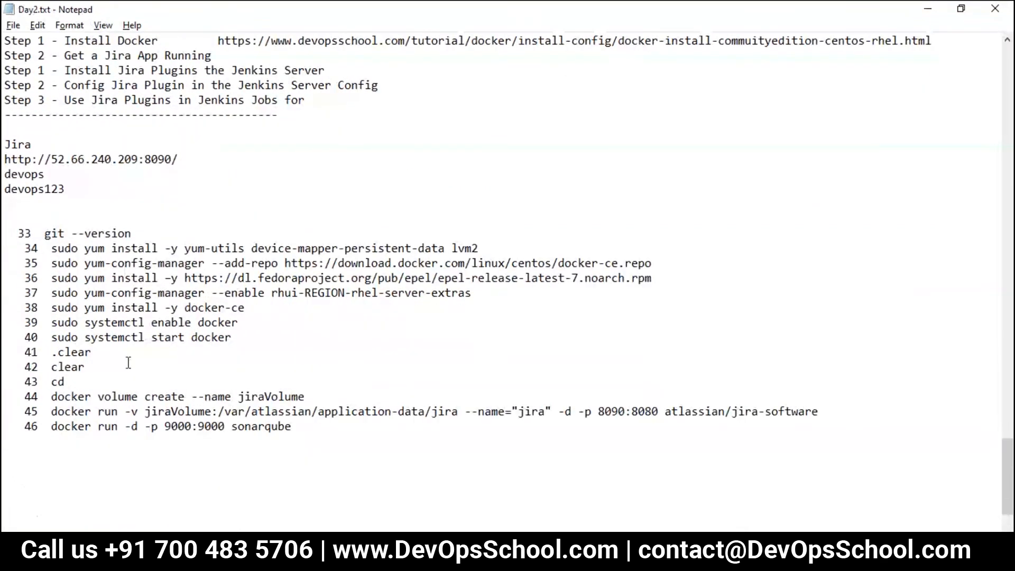
{"action": "scroll", "coordinate": [173, 418], "scroll_direction": "down", "scroll_amount": 2}
{"action": "left_click_drag", "start_coordinate": [321, 307], "coordinate": [53, 302]}
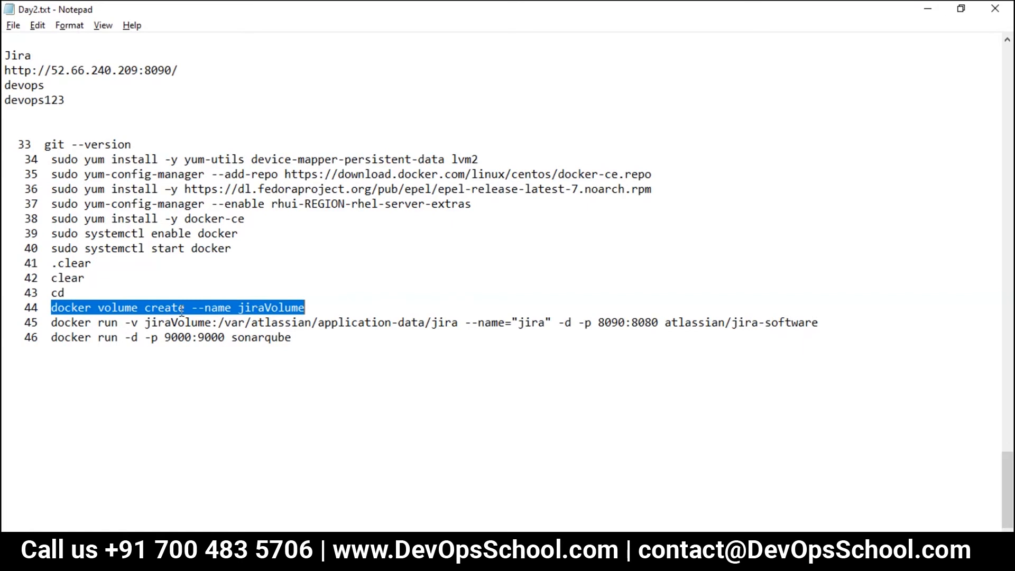
{"action": "left_click_drag", "start_coordinate": [98, 308], "coordinate": [311, 312]}
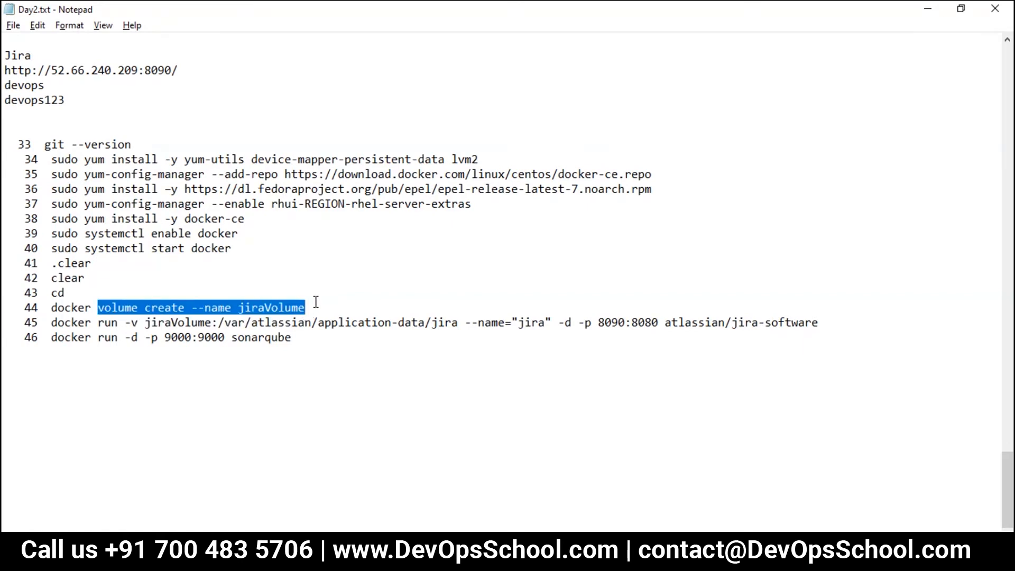
{"action": "double_click", "coordinate": [305, 307]}
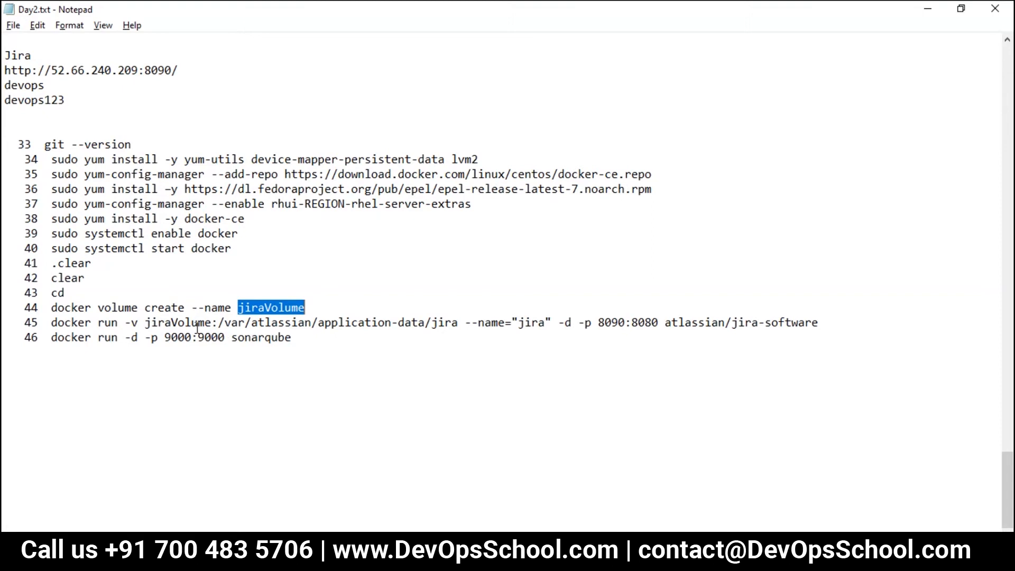
{"action": "left_click_drag", "start_coordinate": [212, 323], "coordinate": [145, 323]}
{"action": "left_click_drag", "start_coordinate": [217, 323], "coordinate": [465, 323]}
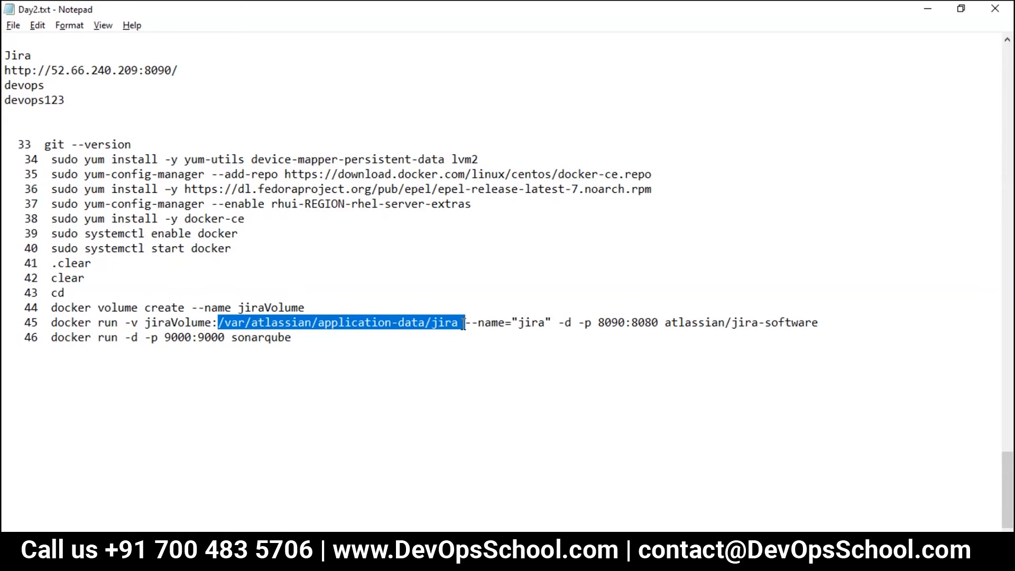
{"action": "left_click_drag", "start_coordinate": [653, 323], "coordinate": [128, 326]}
{"action": "left_click", "coordinate": [408, 322]}
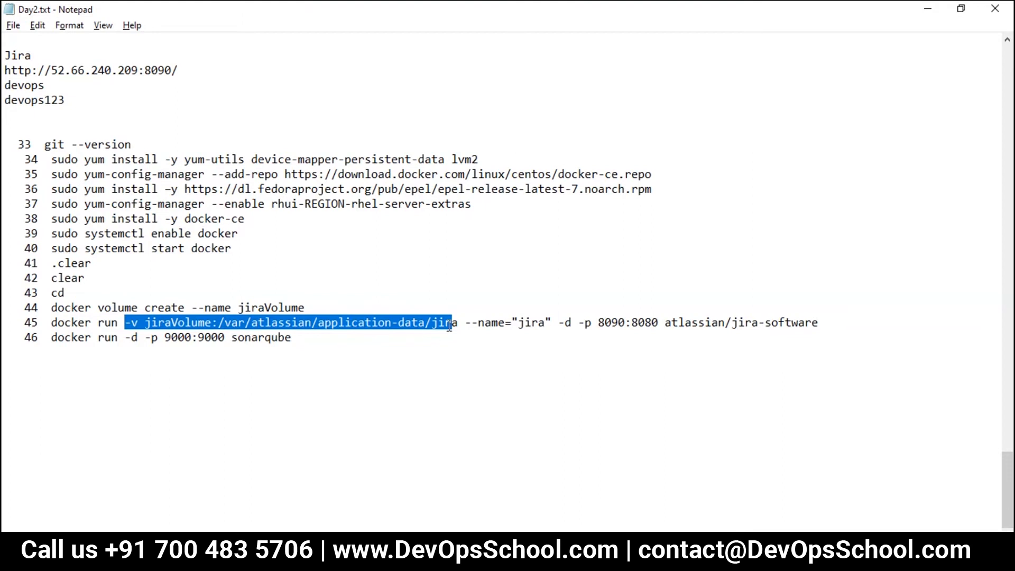
{"action": "left_click_drag", "start_coordinate": [819, 322], "coordinate": [53, 324]}
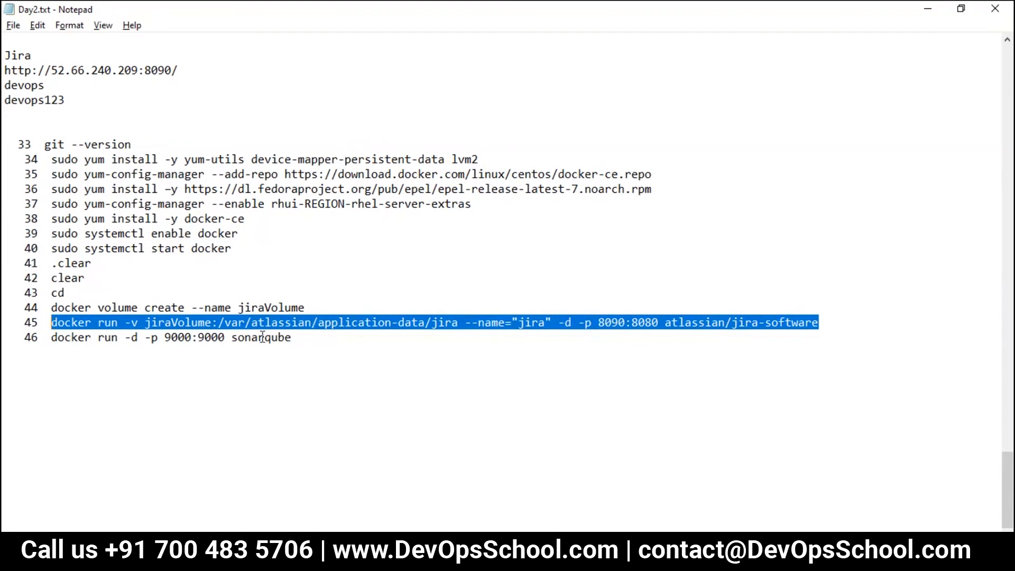
{"action": "left_click_drag", "start_coordinate": [306, 308], "coordinate": [157, 308]}
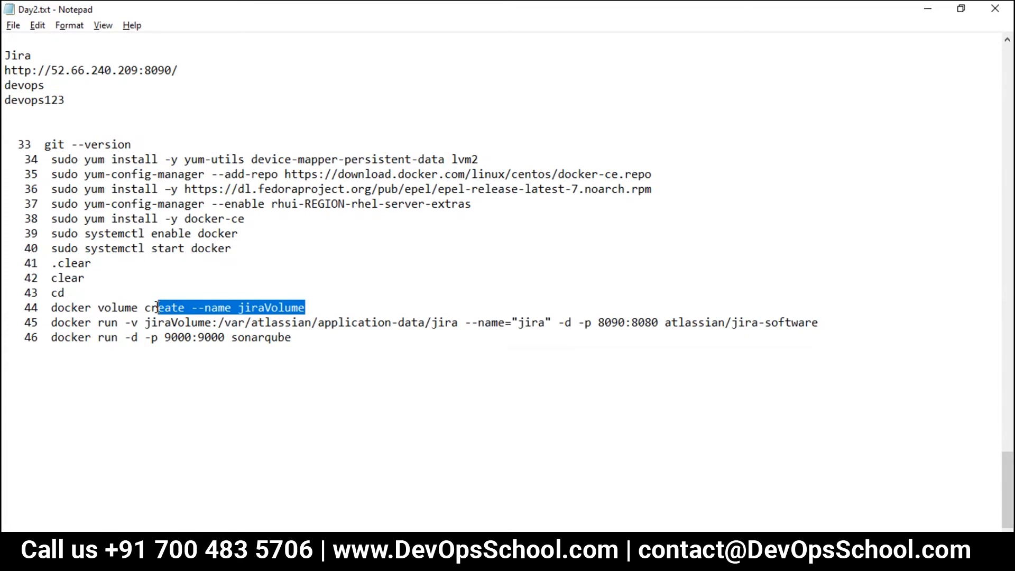
Step: Add a 'Youtube - The DevOpsSchool' source line below the commands and save Day2.txt
{"action": "left_click", "coordinate": [180, 352]}
{"action": "key", "text": "Return"}
{"action": "key", "text": "Return"}
{"action": "type", "text": "devops"}
{"action": "key", "text": "BackSpace"}
{"action": "key", "text": "BackSpace"}
{"action": "key", "text": "BackSpace"}
{"action": "key", "text": "BackSpace"}
{"action": "key", "text": "BackSpace"}
{"action": "key", "text": "BackSpace"}
{"action": "type", "text": "Y"}
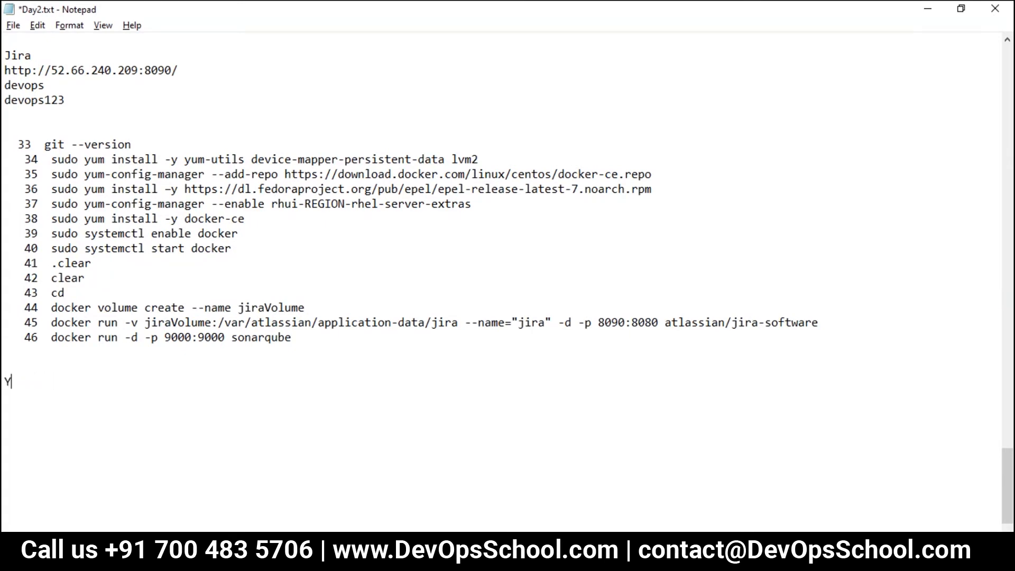
{"action": "type", "text": "outube - The Dev"}
{"action": "key", "text": "BackSpace"}
{"action": "key", "text": "BackSpace"}
{"action": "key", "text": "BackSpace"}
{"action": "key", "text": "BackSpace"}
{"action": "type", "text": "Dev"}
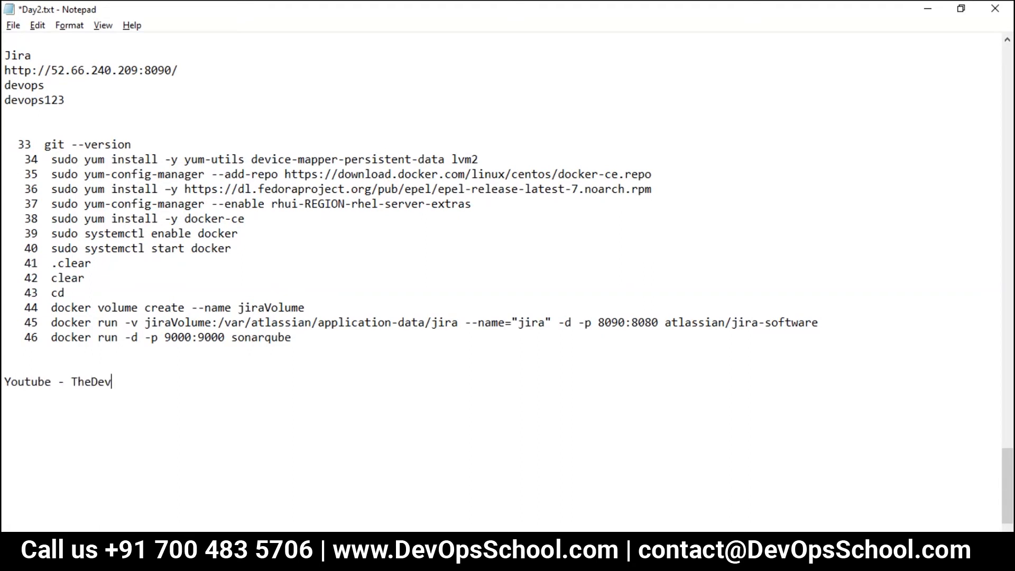
{"action": "type", "text": "OpsSchool"}
{"action": "key", "text": "ctrl+s"}
Step: Review the Docker commands on lines 33–46, then return to the Jira setup page
{"action": "left_click_drag", "start_coordinate": [306, 341], "coordinate": [3, 288]}
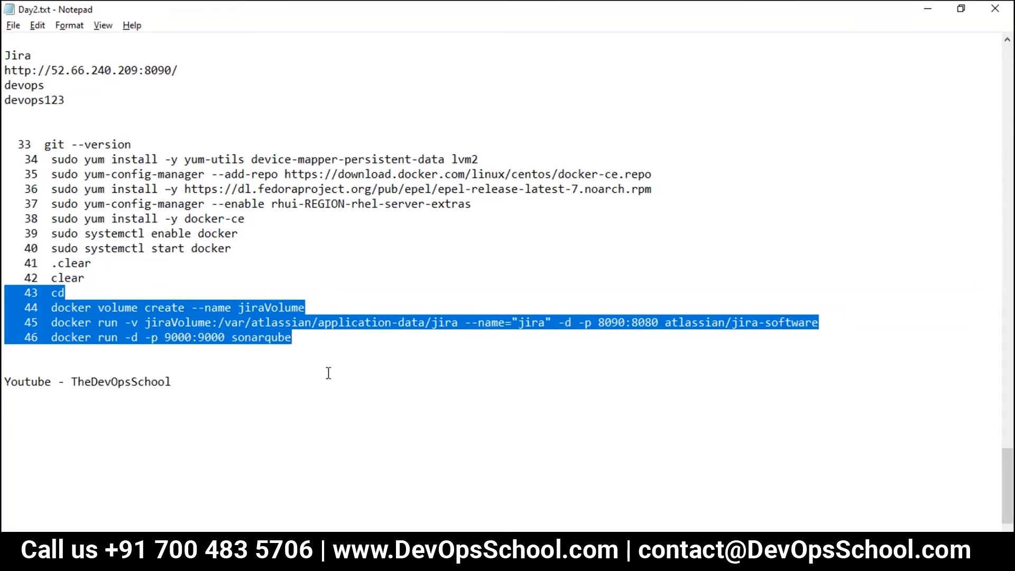
{"action": "left_click_drag", "start_coordinate": [40, 134], "coordinate": [201, 217]}
{"action": "left_click_drag", "start_coordinate": [232, 323], "coordinate": [127, 287]}
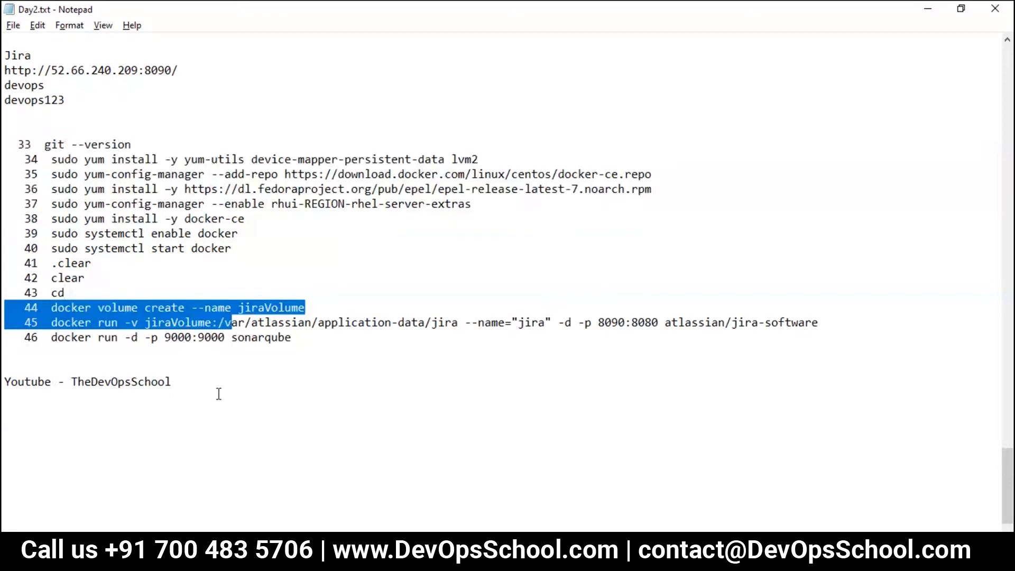
{"action": "double_click", "coordinate": [228, 337]}
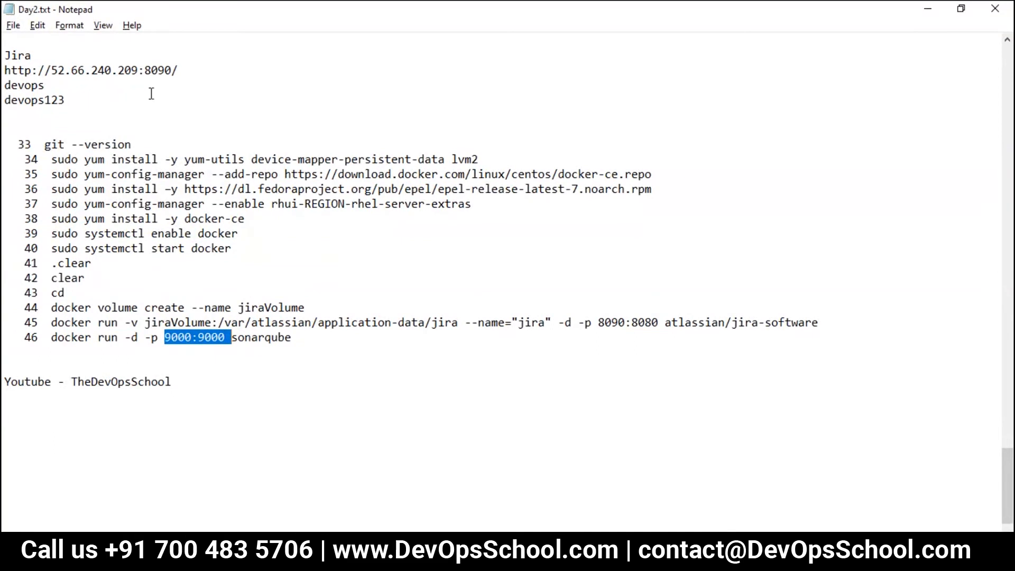
{"action": "left_click", "coordinate": [456, 547]}
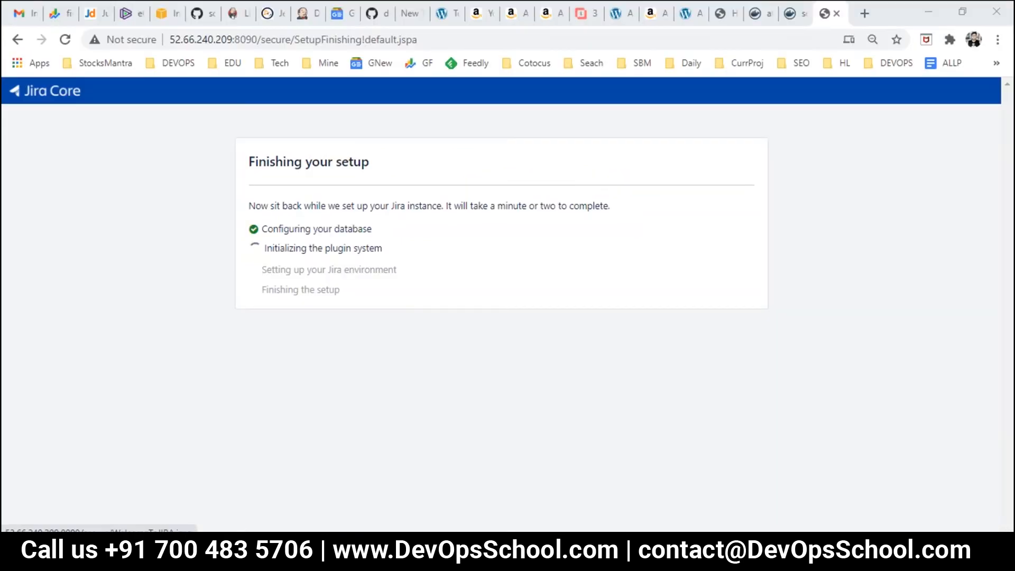
Step: Choose 'Let's get started' once Jira reports it is ready to go
{"action": "left_click", "coordinate": [491, 402]}
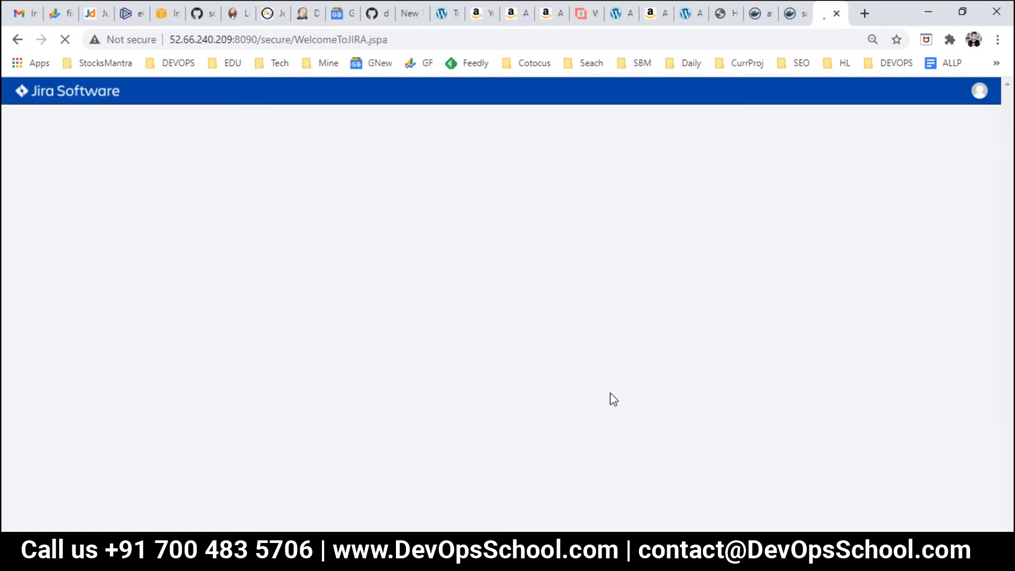
Step: Keep English as Jira's language and skip the avatar choice
{"action": "scroll", "coordinate": [610, 392], "scroll_direction": "down", "scroll_amount": 2}
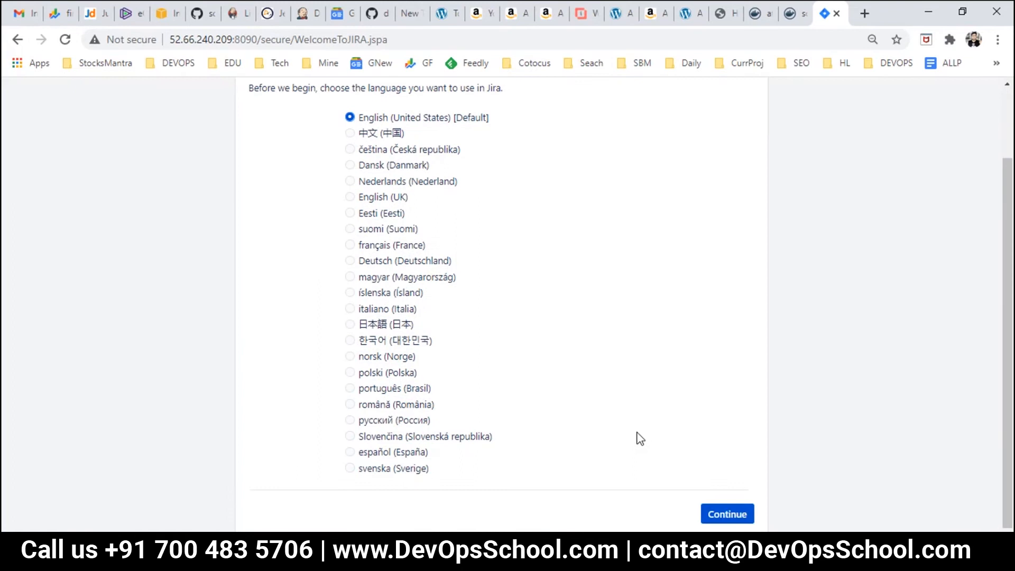
{"action": "left_click", "coordinate": [733, 516]}
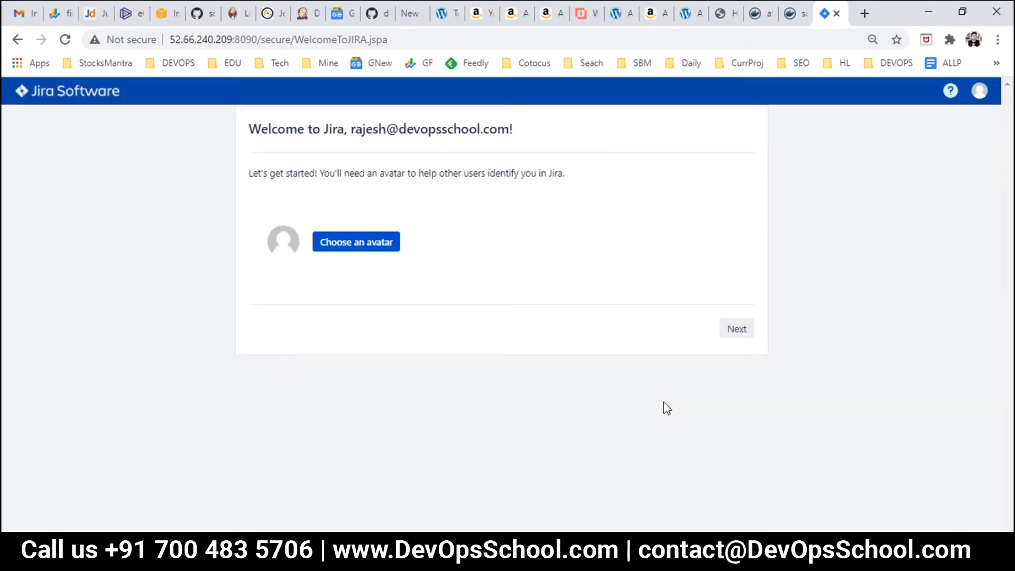
{"action": "left_click", "coordinate": [726, 334]}
Step: Start a Basic software development project named FIRST with key FIR
{"action": "left_click", "coordinate": [471, 297]}
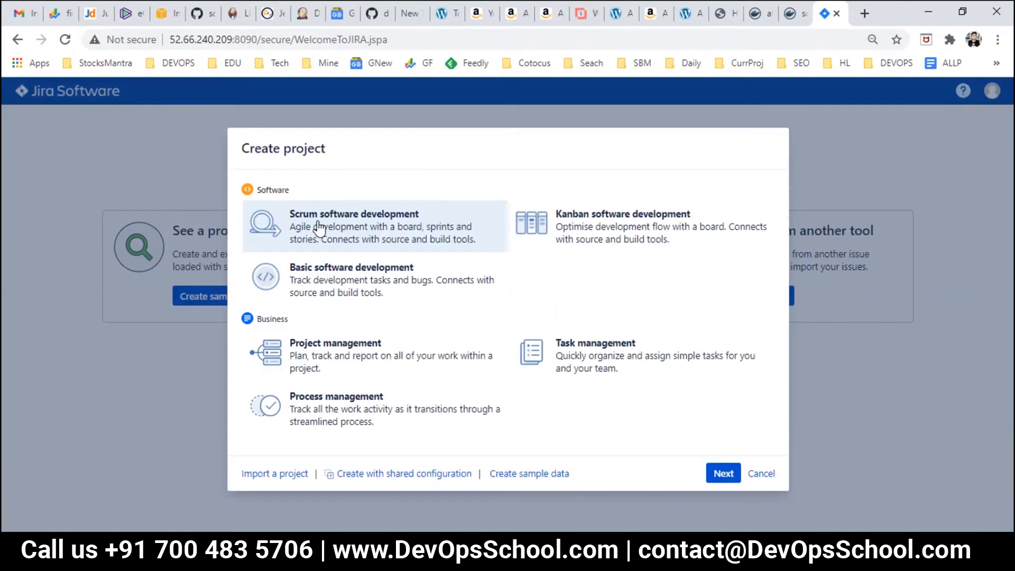
{"action": "left_click", "coordinate": [342, 275]}
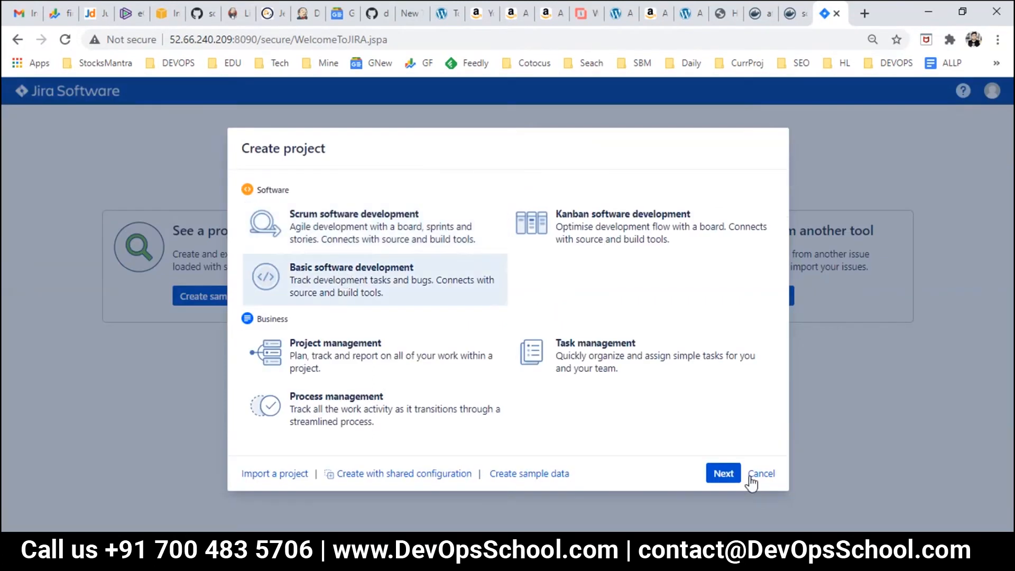
{"action": "left_click", "coordinate": [730, 478]}
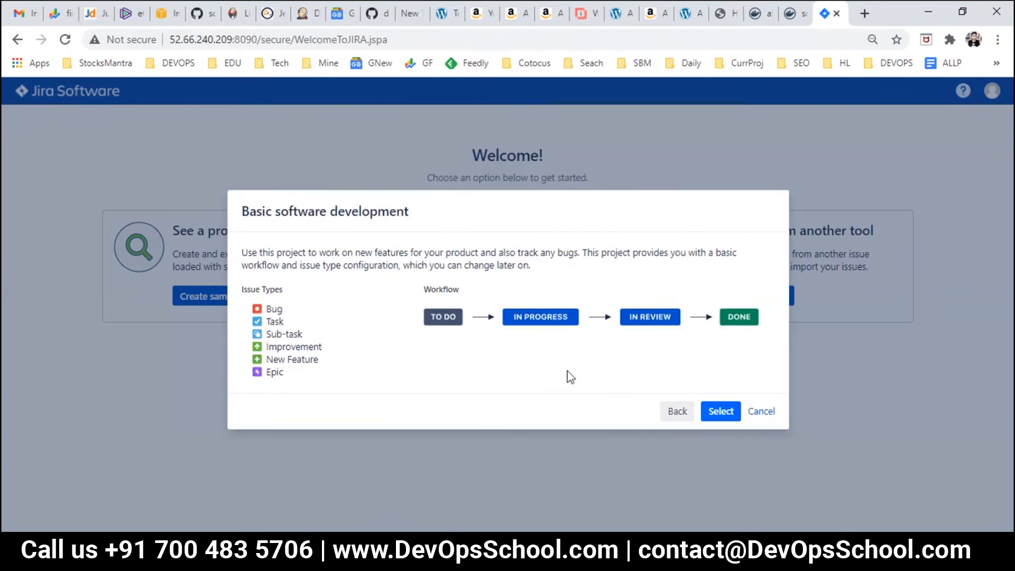
{"action": "left_click", "coordinate": [721, 413]}
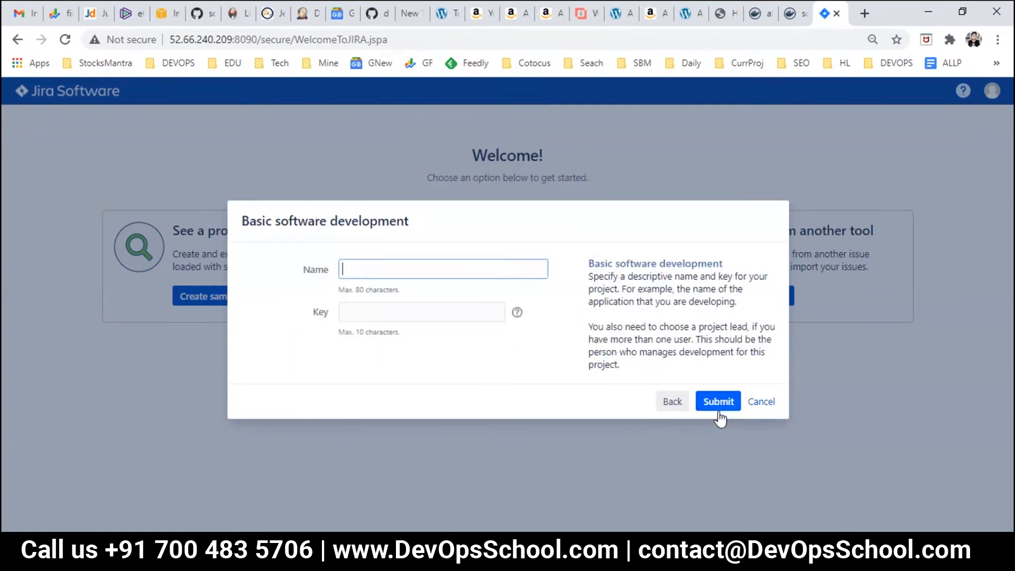
{"action": "type", "text": "IRST"}
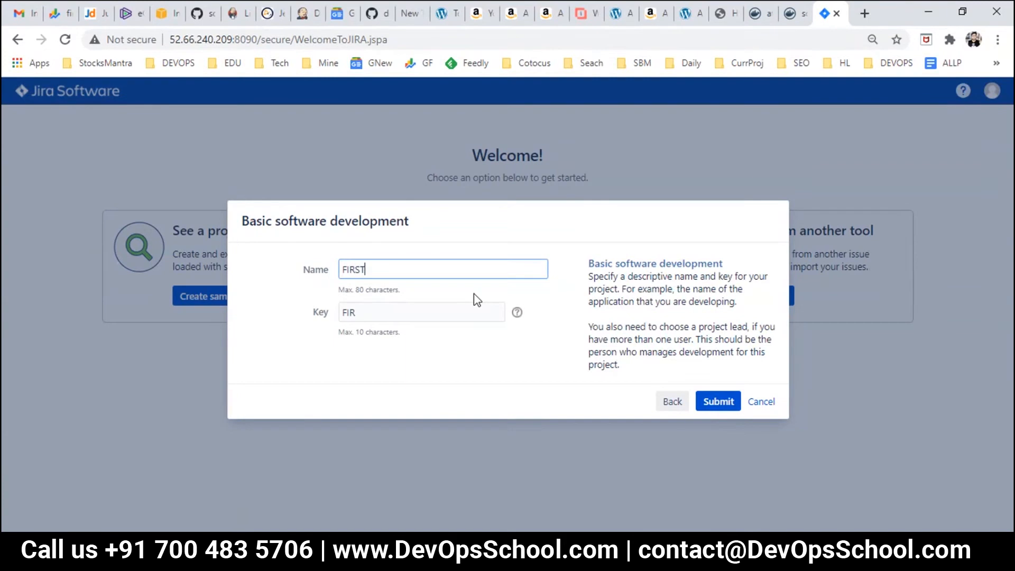
{"action": "left_click", "coordinate": [722, 404]}
{"action": "key", "text": "super"}
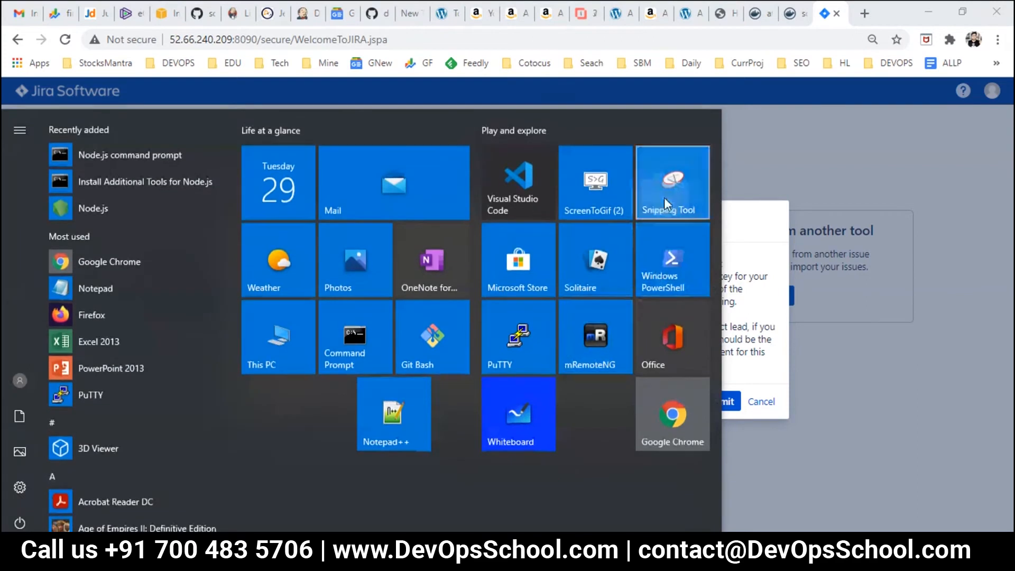
Step: Snip the browser window and circle the FIRST name and FIR key in red
{"action": "left_click", "coordinate": [664, 198]}
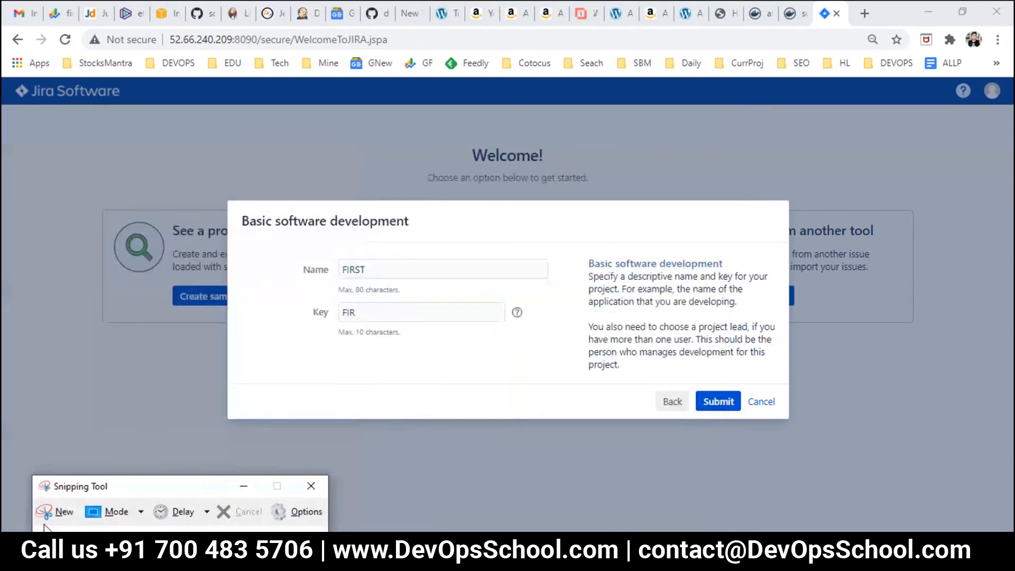
{"action": "left_click", "coordinate": [55, 512]}
{"action": "left_click_drag", "start_coordinate": [8, 29], "coordinate": [842, 503]}
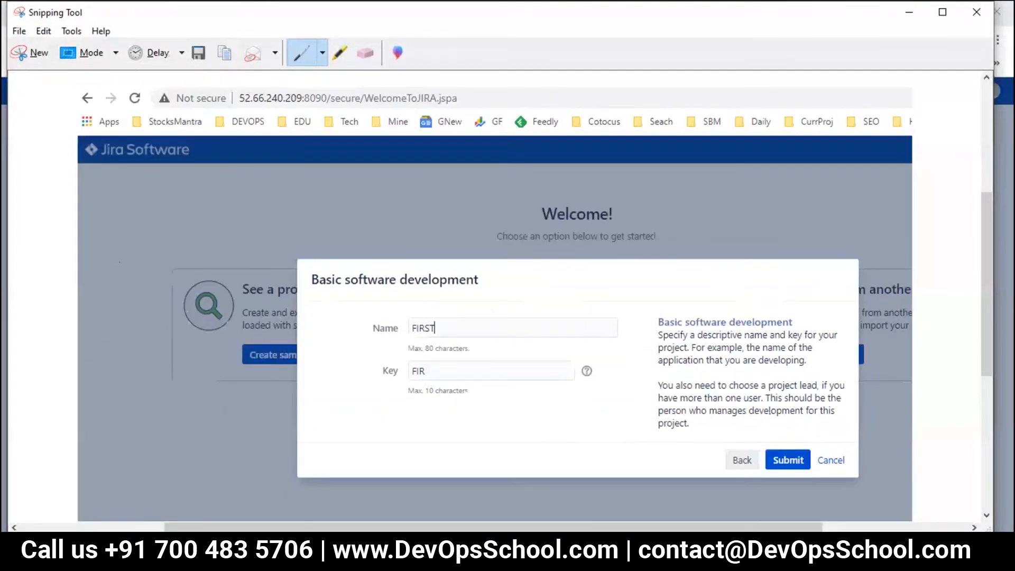
{"action": "left_click", "coordinate": [198, 53]}
{"action": "mouse_move", "coordinate": [392, 336]}
{"action": "left_mouse_down"}
{"action": "mouse_move", "coordinate": [454, 303]}
{"action": "mouse_move", "coordinate": [415, 292]}
{"action": "left_mouse_up"}
{"action": "left_click_drag", "start_coordinate": [405, 364], "coordinate": [446, 349]}
{"action": "left_click_drag", "start_coordinate": [352, 371], "coordinate": [405, 353]}
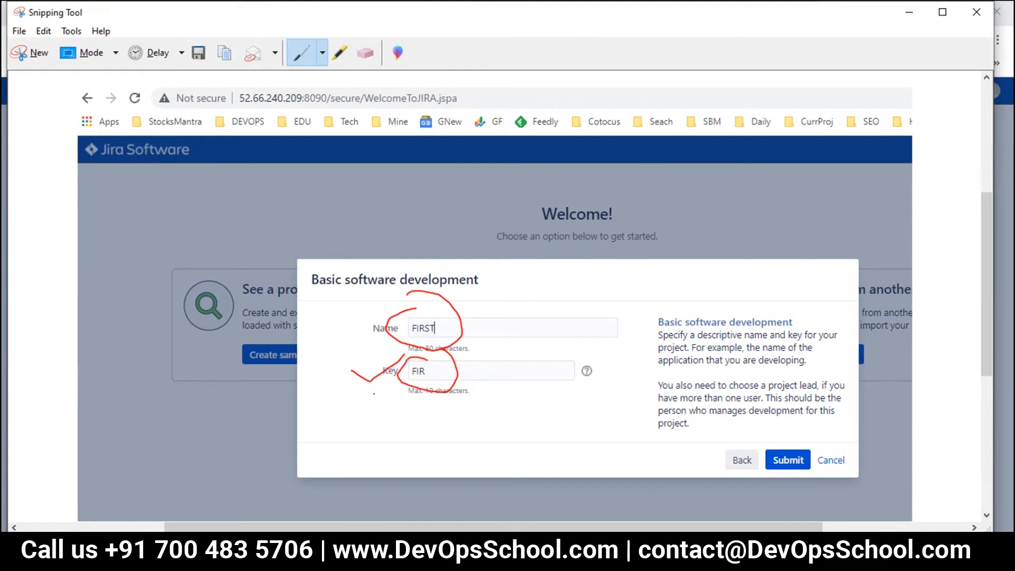
Step: Save the annotated capture as 27 in DevSecOps and submit the FIRST project
{"action": "left_click", "coordinate": [199, 52]}
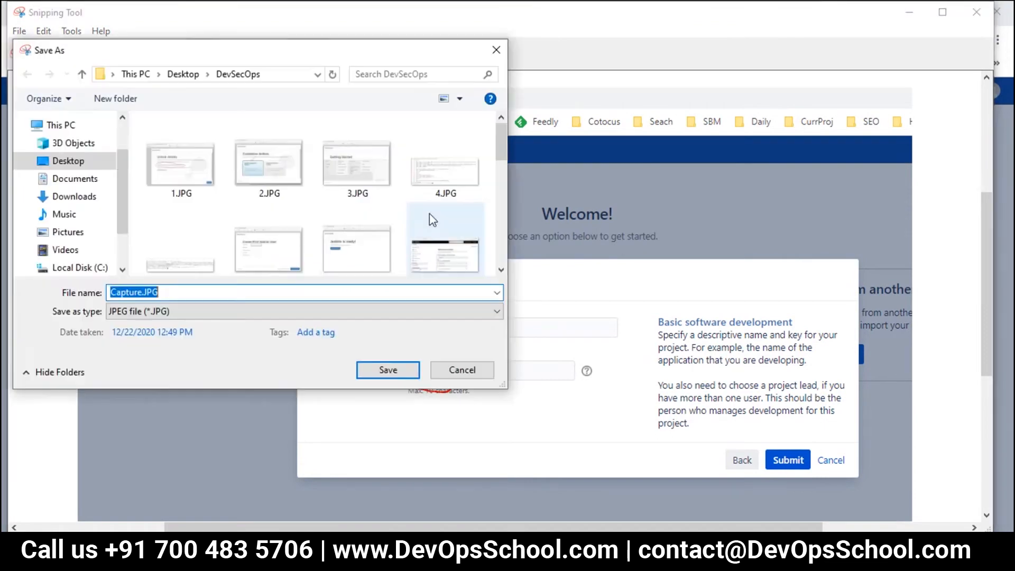
{"action": "scroll", "coordinate": [317, 222], "scroll_direction": "down", "scroll_amount": 10}
{"action": "left_click", "coordinate": [269, 238]}
{"action": "left_click", "coordinate": [156, 297]}
{"action": "type", "text": "27"}
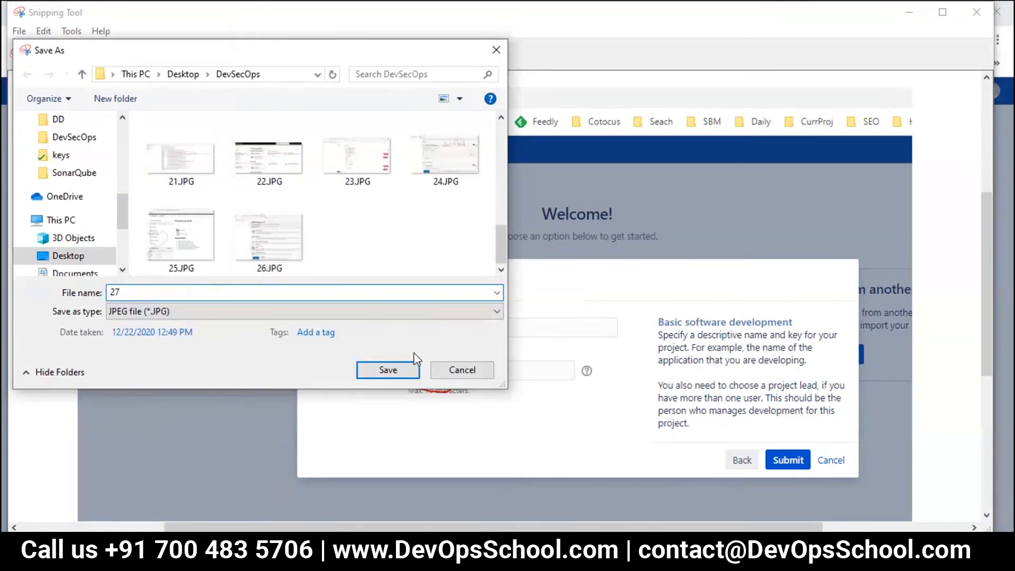
{"action": "left_click", "coordinate": [390, 369]}
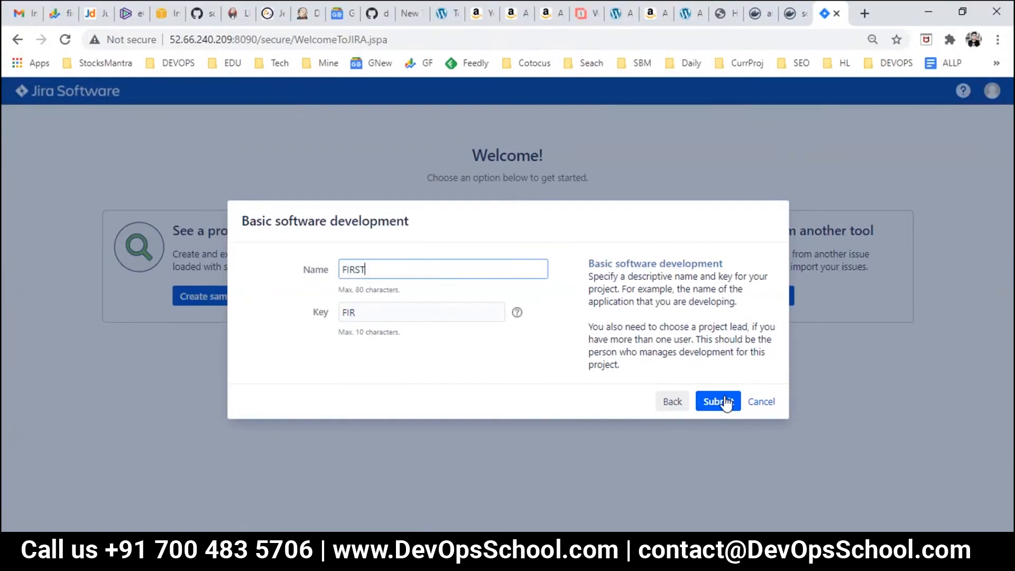
{"action": "left_click", "coordinate": [724, 401]}
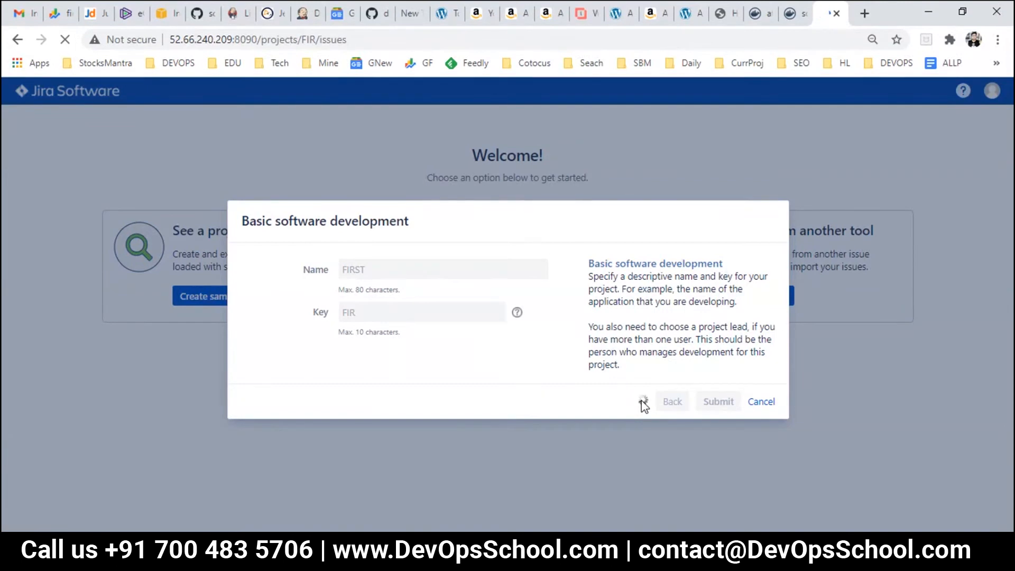
Step: Add a SonarQube heading under the Jira details, save Day2.txt, and copy the Jira server address
{"action": "mouse_move", "coordinate": [638, 559]}
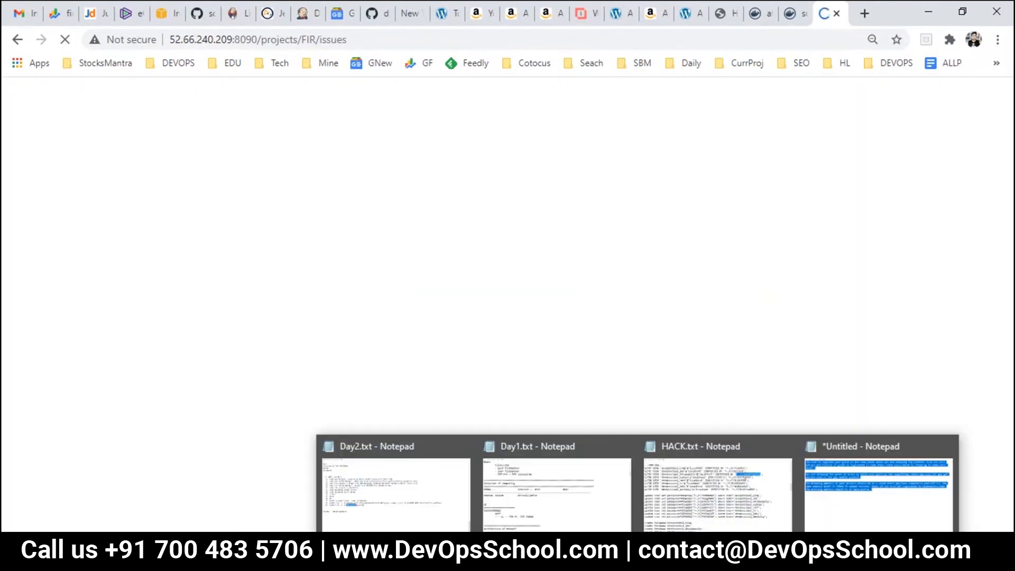
{"action": "left_click", "coordinate": [397, 474]}
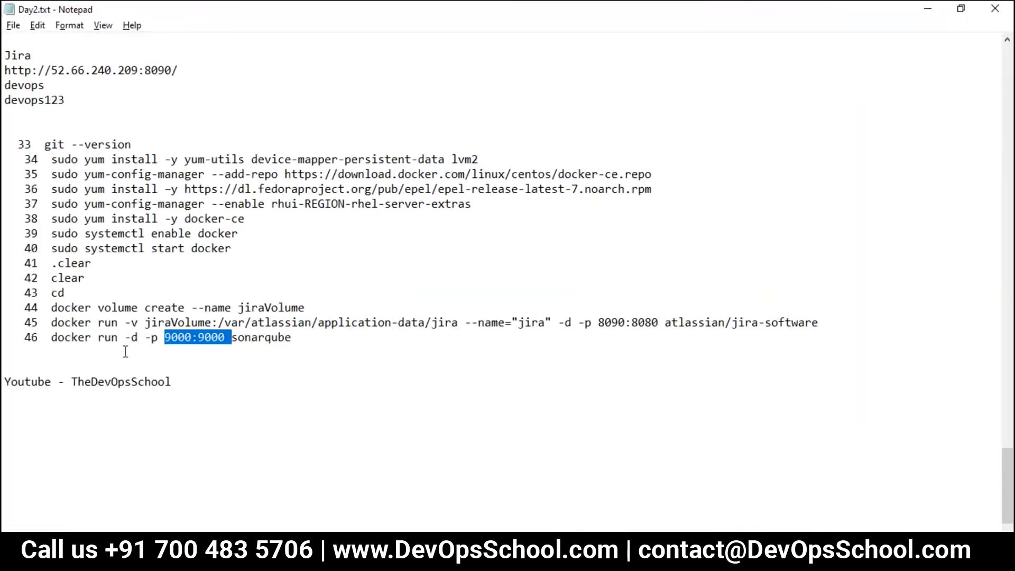
{"action": "scroll", "coordinate": [122, 340], "scroll_direction": "up", "scroll_amount": 4}
{"action": "left_click", "coordinate": [65, 278]}
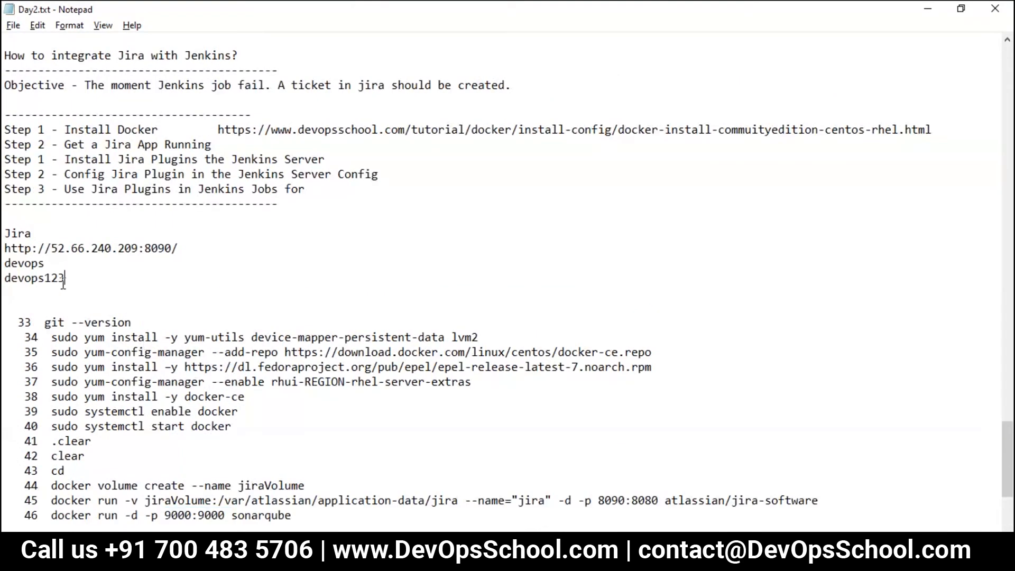
{"action": "key", "text": "Return"}
{"action": "key", "text": "Return"}
{"action": "type", "text": "SonarQube"}
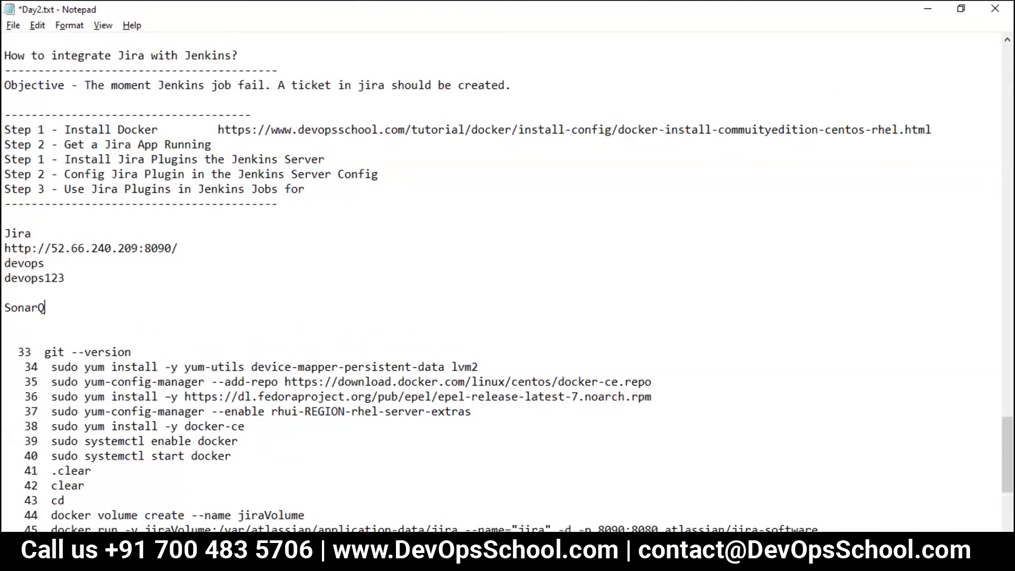
{"action": "key", "text": "Return"}
{"action": "key", "text": "ctrl+s"}
{"action": "left_click_drag", "start_coordinate": [198, 250], "coordinate": [3, 248]}
{"action": "key", "text": "ctrl+c"}
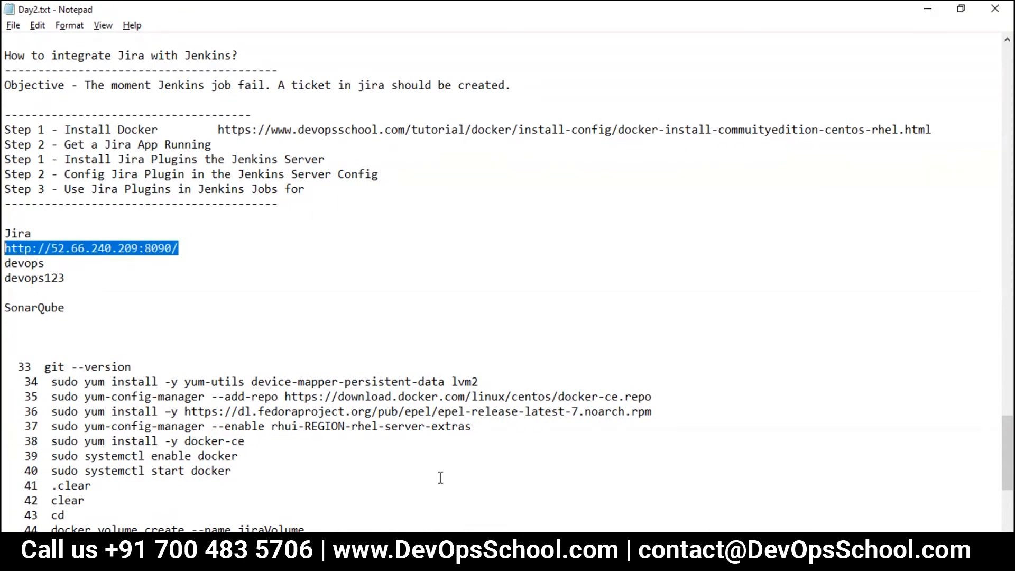
{"action": "key", "text": "alt+Tab"}
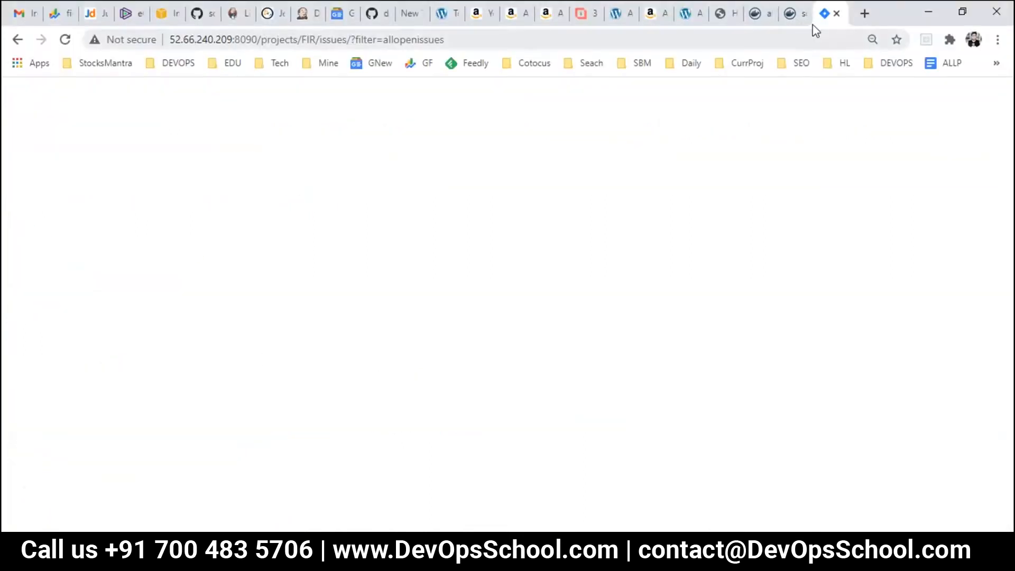
Step: Open SonarQube at the server address on port 9000 and sign in with the default admin credentials
{"action": "left_click", "coordinate": [865, 15]}
{"action": "key", "text": "ctrl+v"}
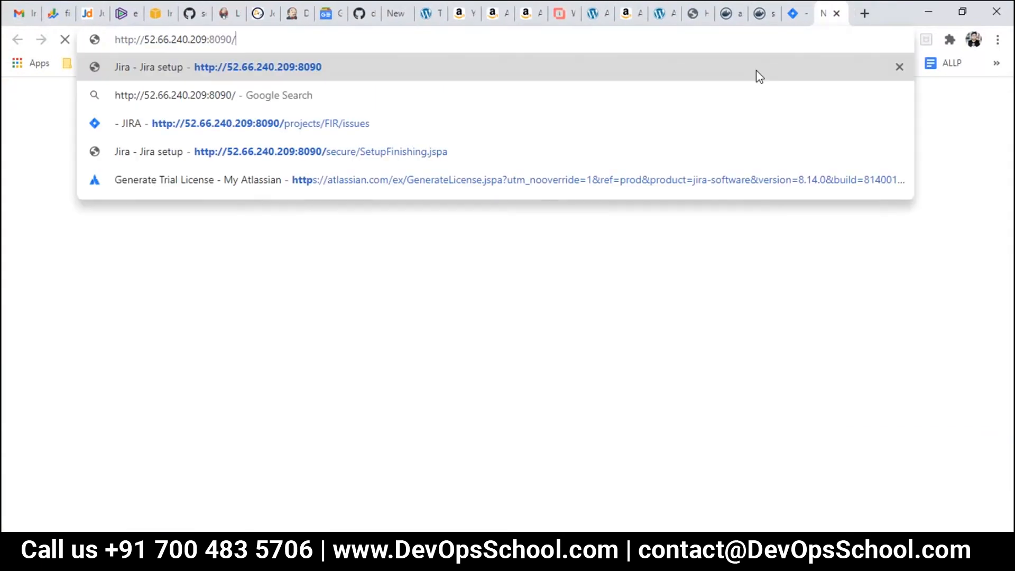
{"action": "key", "text": "BackSpace"}
{"action": "key", "text": "BackSpace"}
{"action": "key", "text": "BackSpace"}
{"action": "key", "text": "BackSpace"}
{"action": "key", "text": "BackSpace"}
{"action": "type", "text": "9000"}
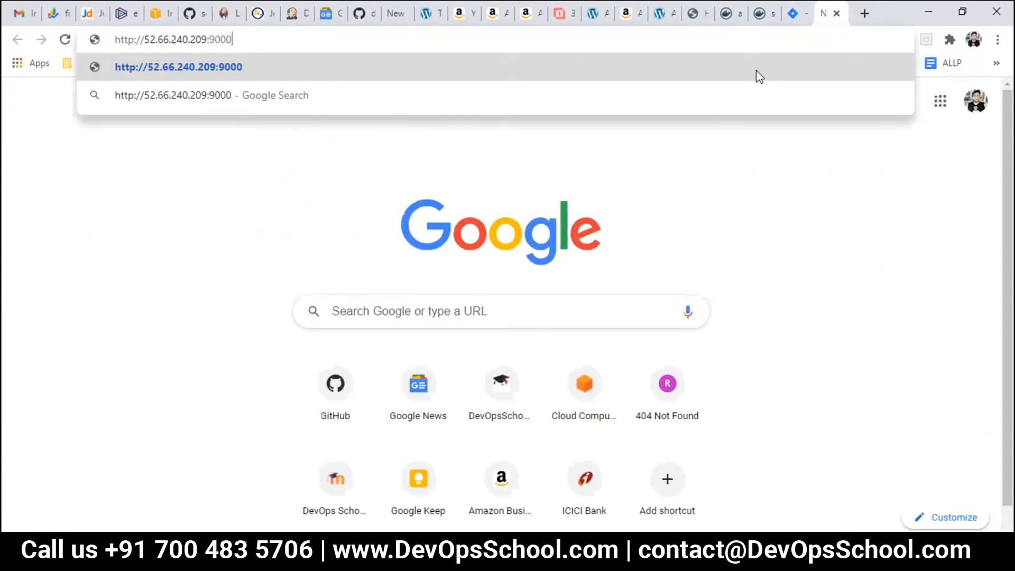
{"action": "key", "text": "Return"}
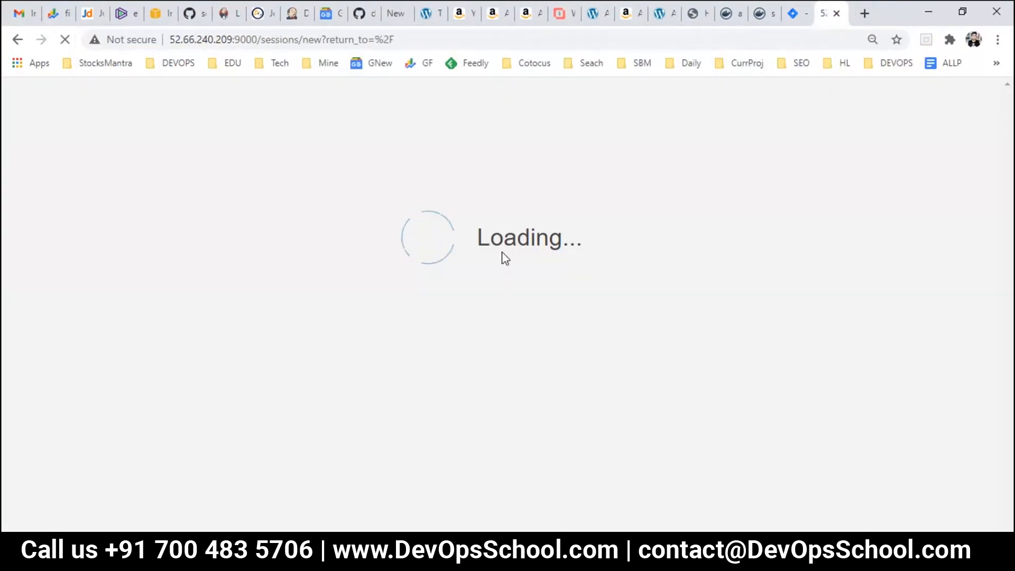
{"action": "type", "text": "admia"}
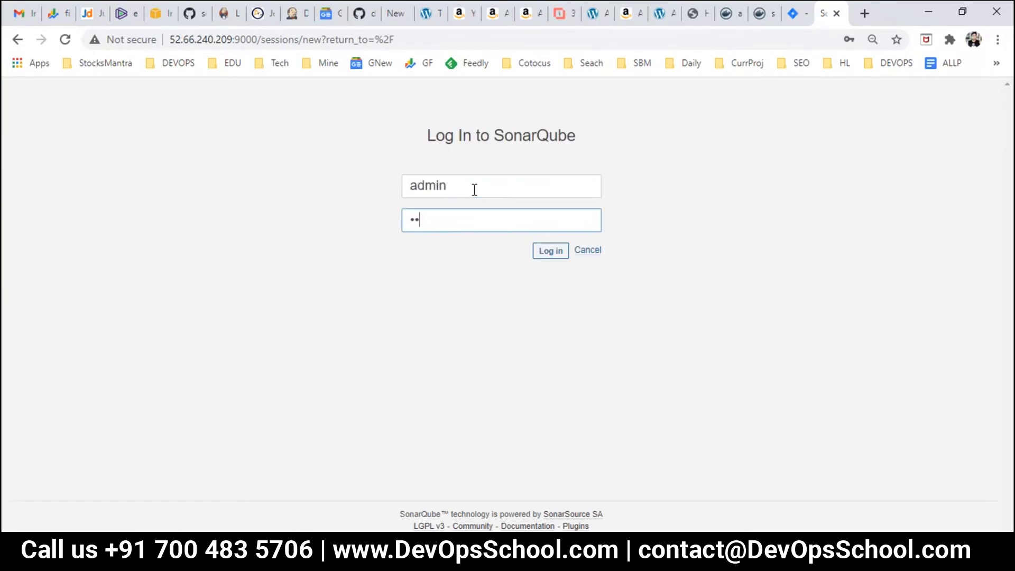
{"action": "key", "text": "ctrl+a"}
{"action": "type", "text": "admin"}
{"action": "key", "text": "Return"}
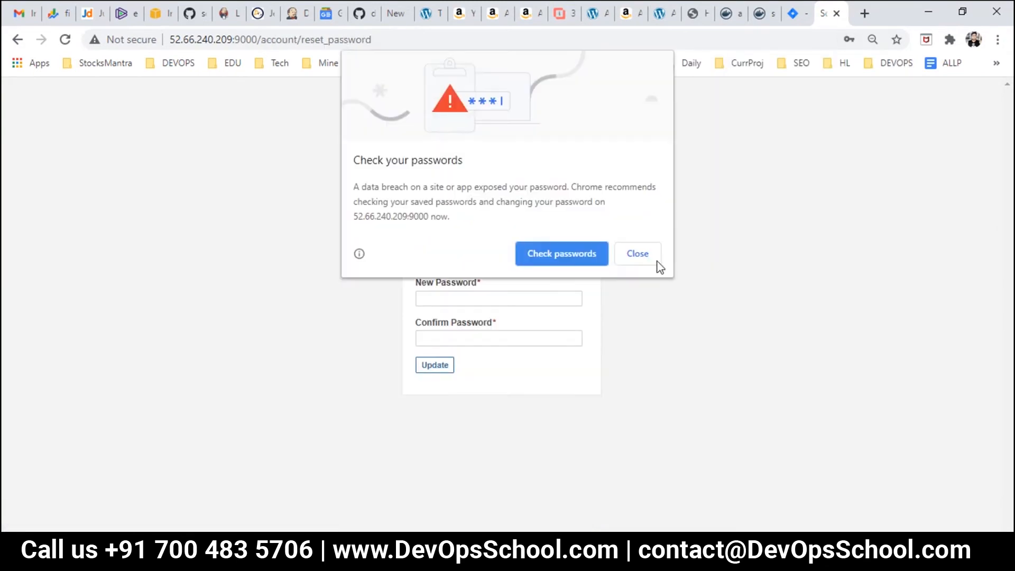
{"action": "left_click", "coordinate": [637, 253]}
Step: Replace the default SonarQube admin password with a new one, declining to save it in the browser
{"action": "left_click", "coordinate": [459, 255]}
{"action": "type", "text": "admin"}
{"action": "key", "text": "Tab"}
{"action": "type", "text": "admin123"}
{"action": "key", "text": "Tab"}
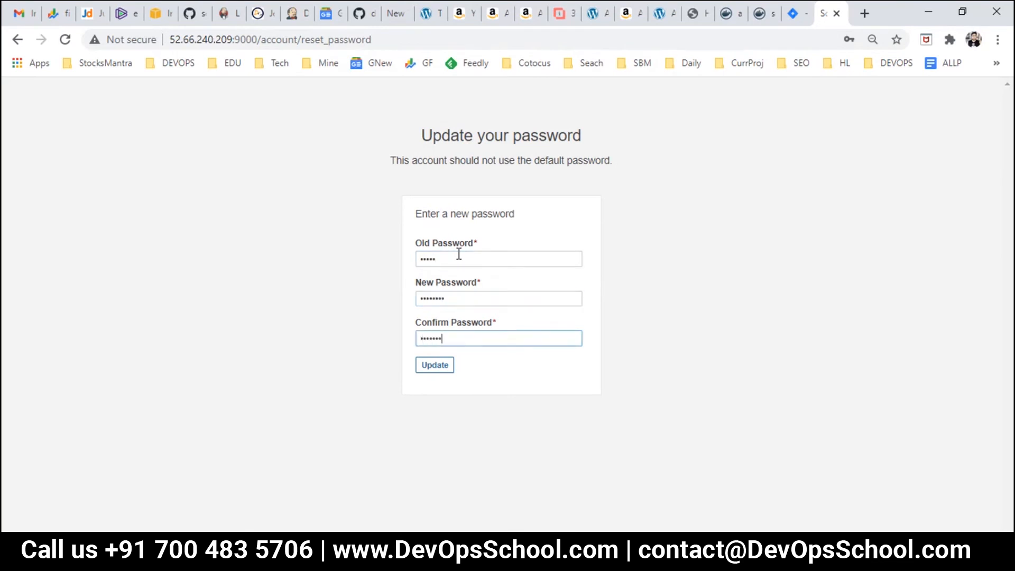
{"action": "type", "text": "admin123"}
{"action": "key", "text": "Return"}
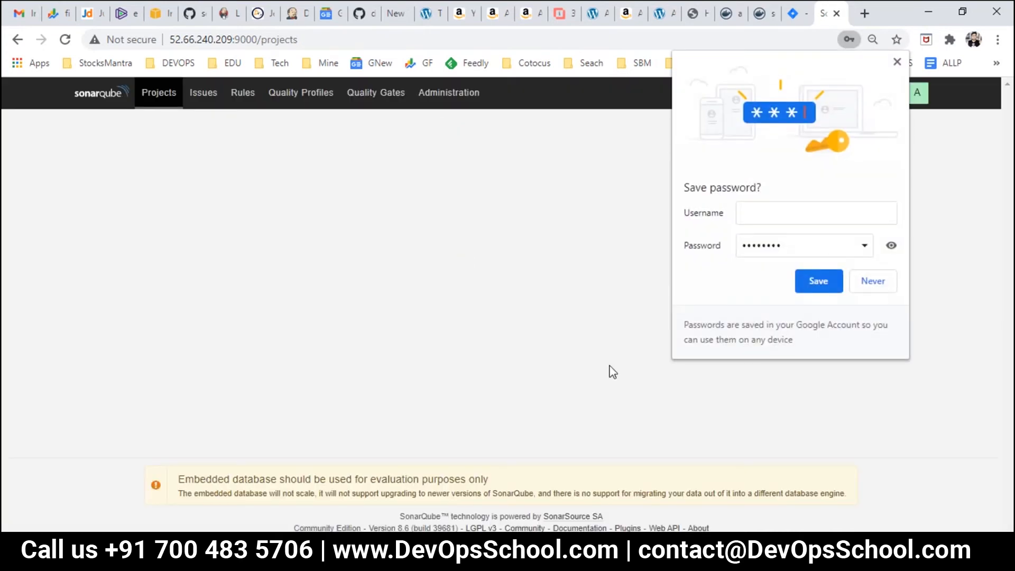
{"action": "left_click", "coordinate": [875, 288]}
{"action": "key", "text": "alt+Tab"}
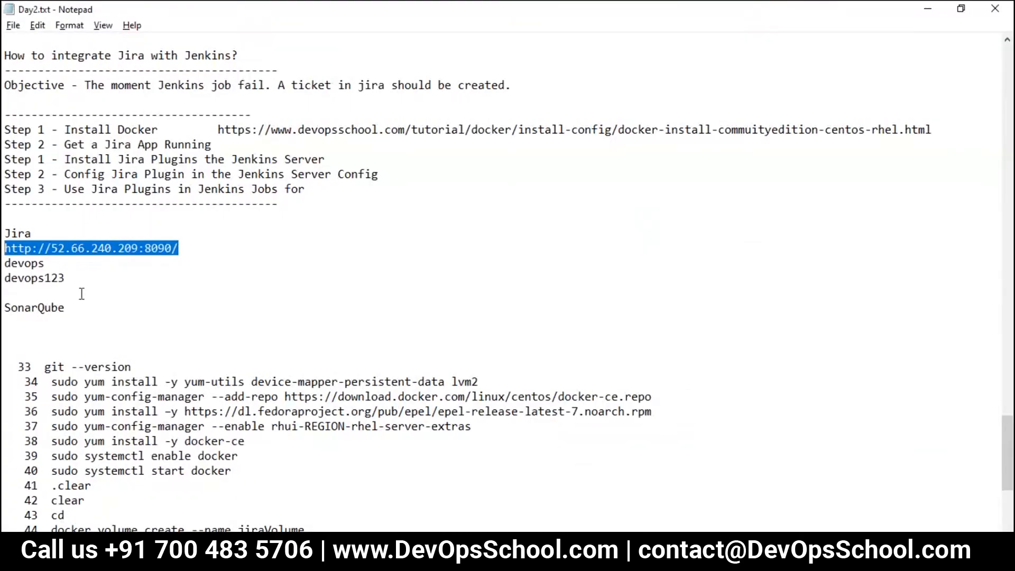
Step: Copy the Jira address and login lines onto the empty line under the SonarQube heading
{"action": "left_click_drag", "start_coordinate": [78, 286], "coordinate": [3, 227]}
{"action": "left_click", "coordinate": [81, 312]}
{"action": "left_click_drag", "start_coordinate": [79, 285], "coordinate": [2, 251]}
{"action": "key", "text": "ctrl+c"}
{"action": "left_click", "coordinate": [27, 267]}
{"action": "left_click", "coordinate": [132, 321]}
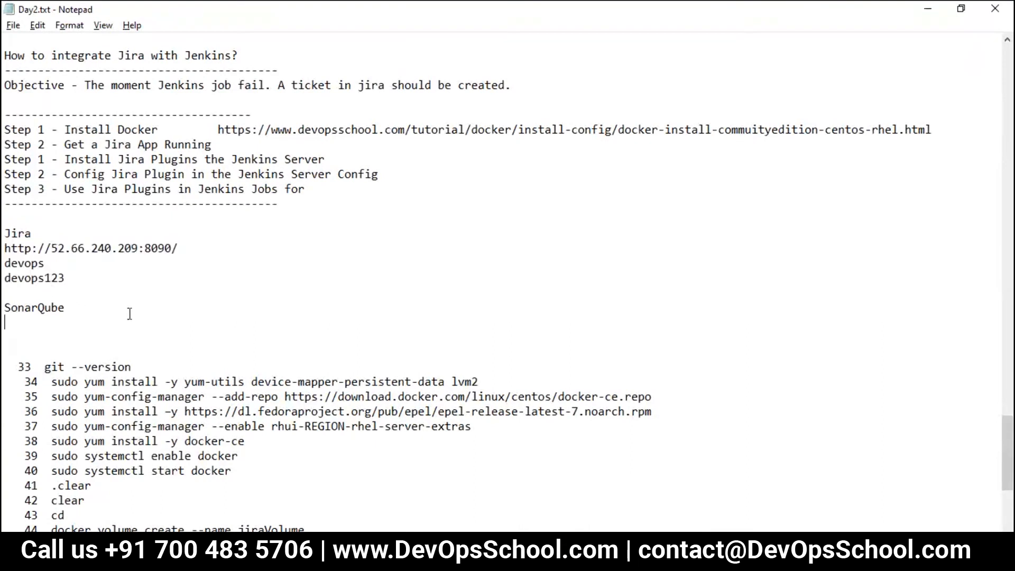
{"action": "key", "text": "ctrl+v"}
Step: Change the pasted entry to port 9000 with the SonarQube username and new password, then save
{"action": "left_click_drag", "start_coordinate": [145, 322], "coordinate": [254, 332]}
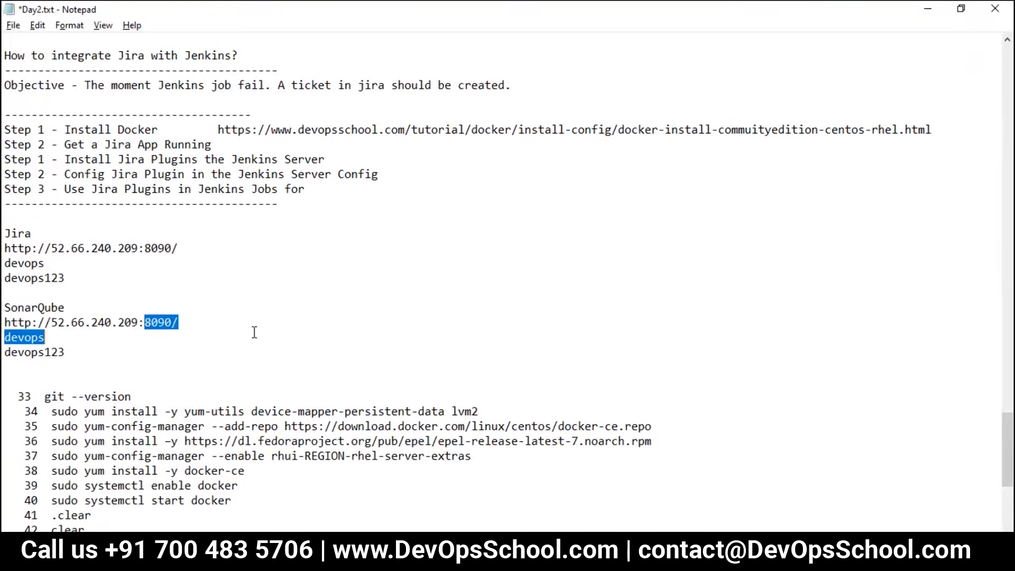
{"action": "left_click", "coordinate": [227, 322]}
{"action": "key", "text": "BackSpace"}
{"action": "key", "text": "BackSpace"}
{"action": "key", "text": "BackSpace"}
{"action": "key", "text": "BackSpace"}
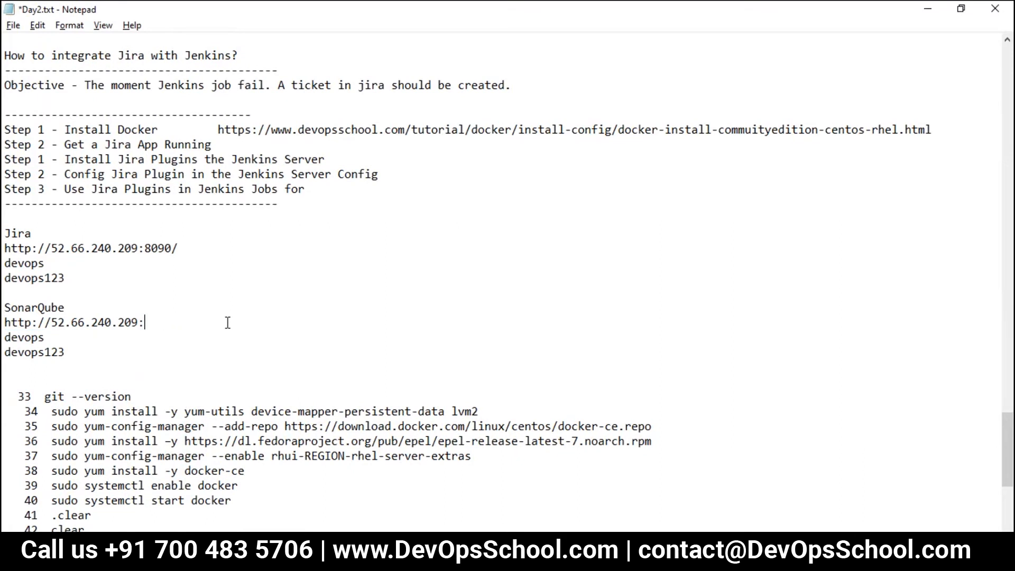
{"action": "type", "text": "9000"}
{"action": "double_click", "coordinate": [26, 337]}
{"action": "type", "text": "admin"}
{"action": "double_click", "coordinate": [35, 353]}
{"action": "type", "text": "admin123"}
{"action": "key", "text": "ctrl+s"}
Step: Renumber the plan's later steps as 3, 4 and 5 and save the notes
{"action": "left_click_drag", "start_coordinate": [102, 369], "coordinate": [6, 306]}
{"action": "left_click_drag", "start_coordinate": [77, 264], "coordinate": [3, 238]}
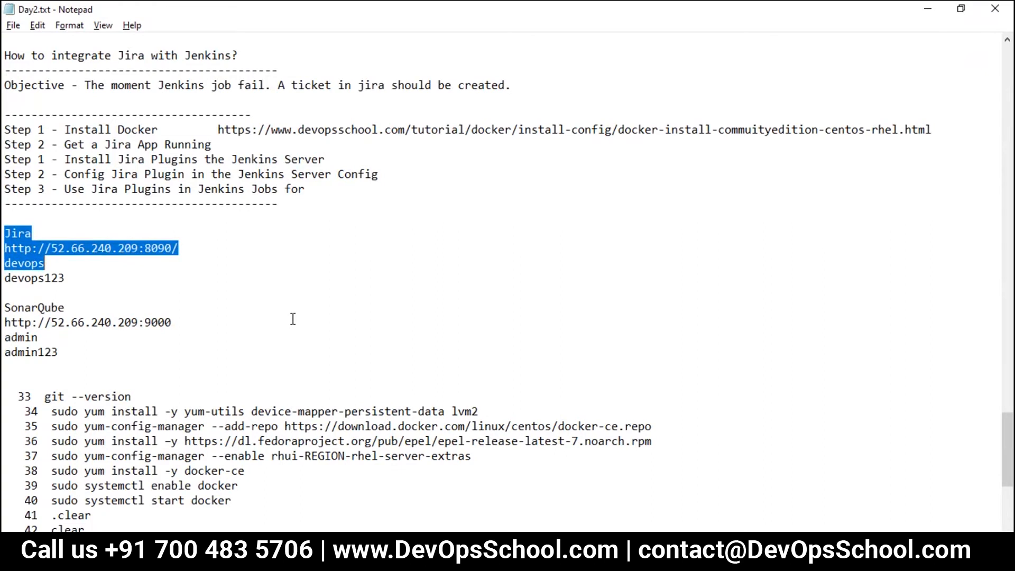
{"action": "scroll", "coordinate": [292, 320], "scroll_direction": "down", "scroll_amount": 4}
{"action": "scroll", "coordinate": [151, 386], "scroll_direction": "down", "scroll_amount": 1}
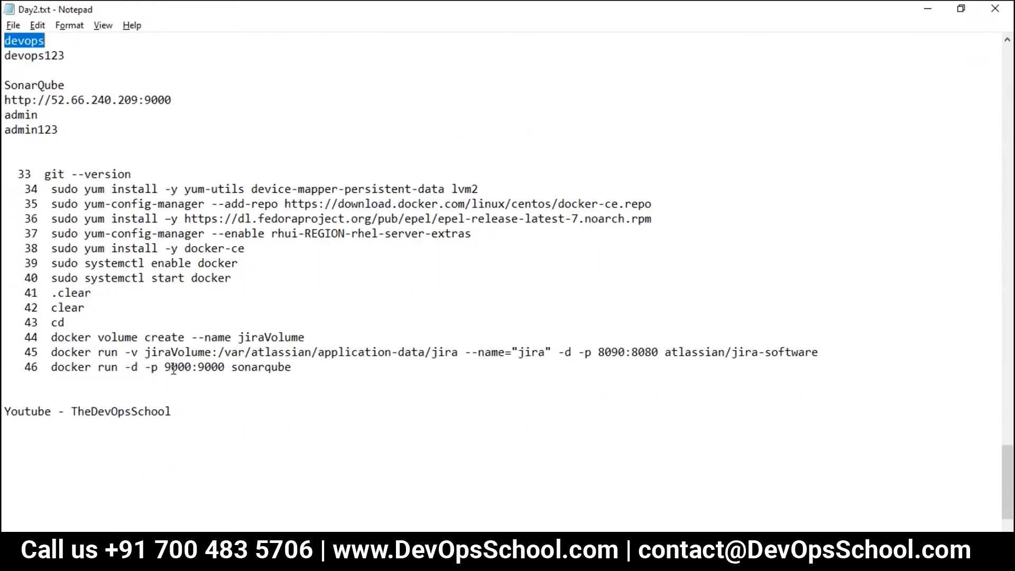
{"action": "scroll", "coordinate": [117, 324], "scroll_direction": "up", "scroll_amount": 6}
{"action": "left_click_drag", "start_coordinate": [5, 100], "coordinate": [259, 219]}
{"action": "left_click", "coordinate": [192, 184]}
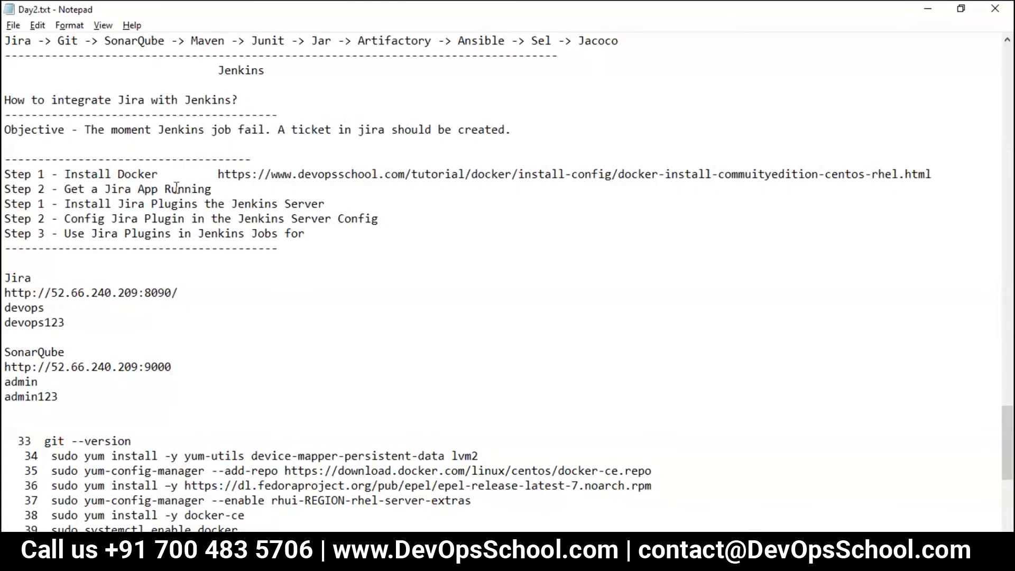
{"action": "double_click", "coordinate": [94, 174]}
{"action": "left_click_drag", "start_coordinate": [212, 190], "coordinate": [38, 236]}
{"action": "type", "text": "3"}
{"action": "type", "text": "4"}
{"action": "type", "text": "5"}
{"action": "key", "text": "ctrl+s"}
Step: Look over Step 3's Install Plugins item before returning to the browser
{"action": "scroll", "coordinate": [154, 275], "scroll_direction": "up", "scroll_amount": 1, "text": "ctrl"}
{"action": "scroll", "coordinate": [154, 274], "scroll_direction": "down", "scroll_amount": 1, "text": "ctrl"}
{"action": "double_click", "coordinate": [85, 204]}
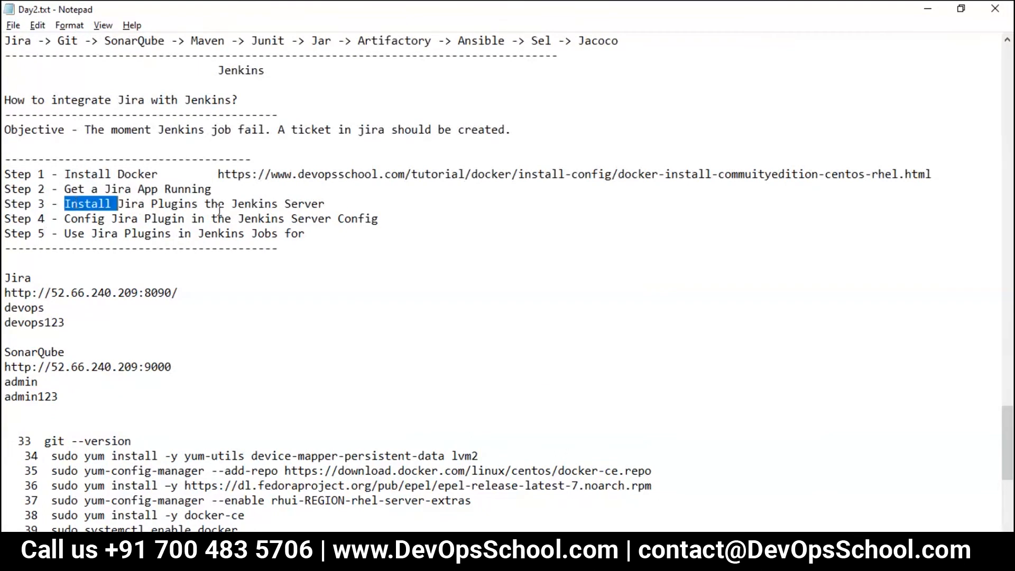
{"action": "double_click", "coordinate": [175, 203]}
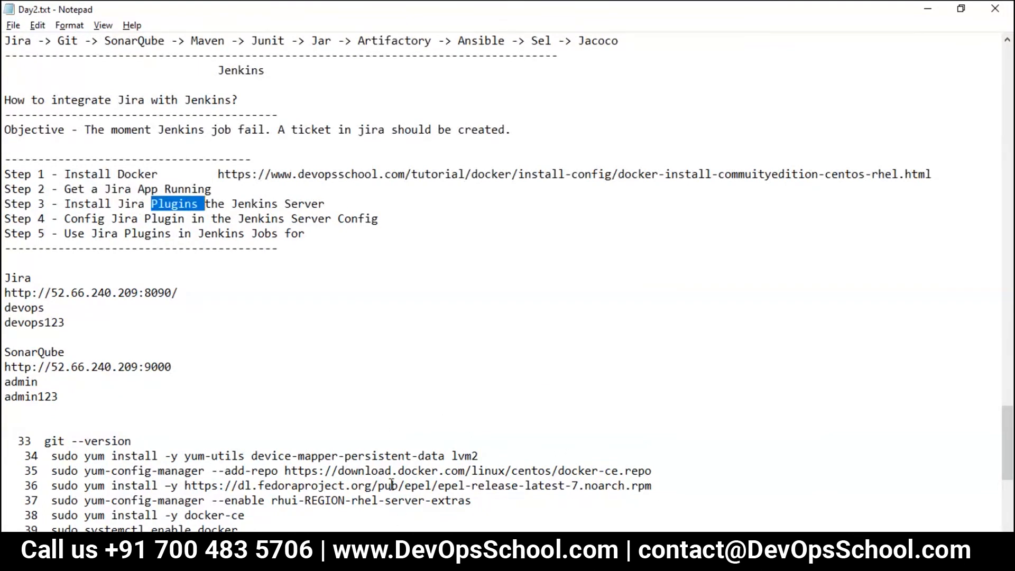
{"action": "key", "text": "alt+Tab"}
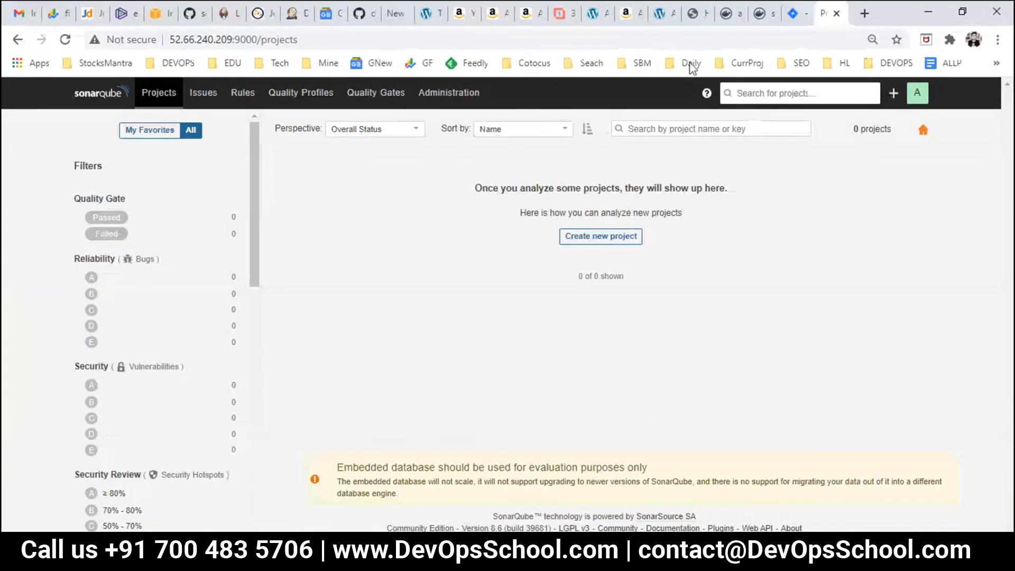
Step: Find the Jenkins tab among the open tabs and reload it to the sign-in page
{"action": "left_click", "coordinate": [702, 17]}
{"action": "left_click", "coordinate": [729, 15]}
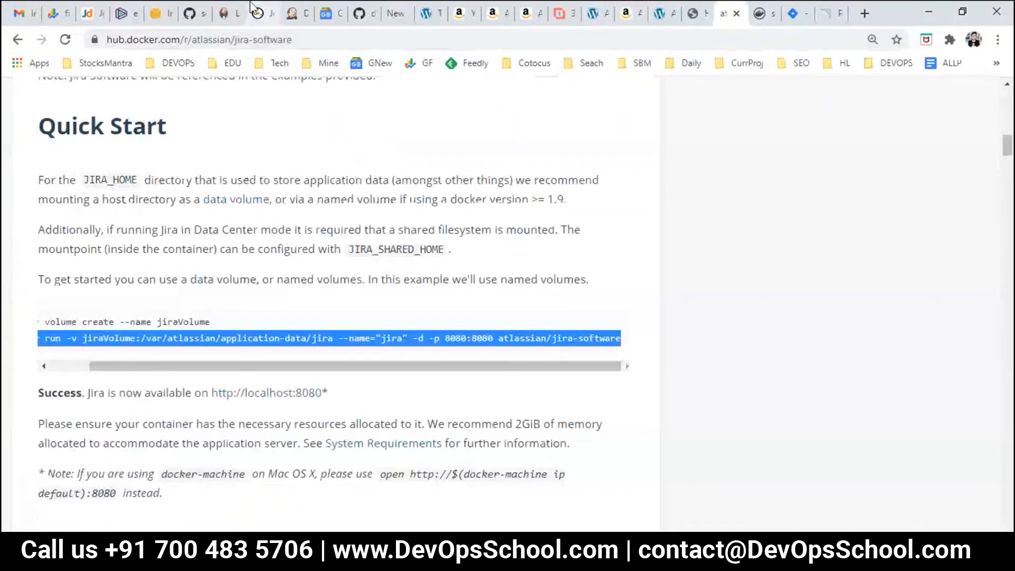
{"action": "left_click", "coordinate": [294, 14]}
{"action": "left_click", "coordinate": [22, 132]}
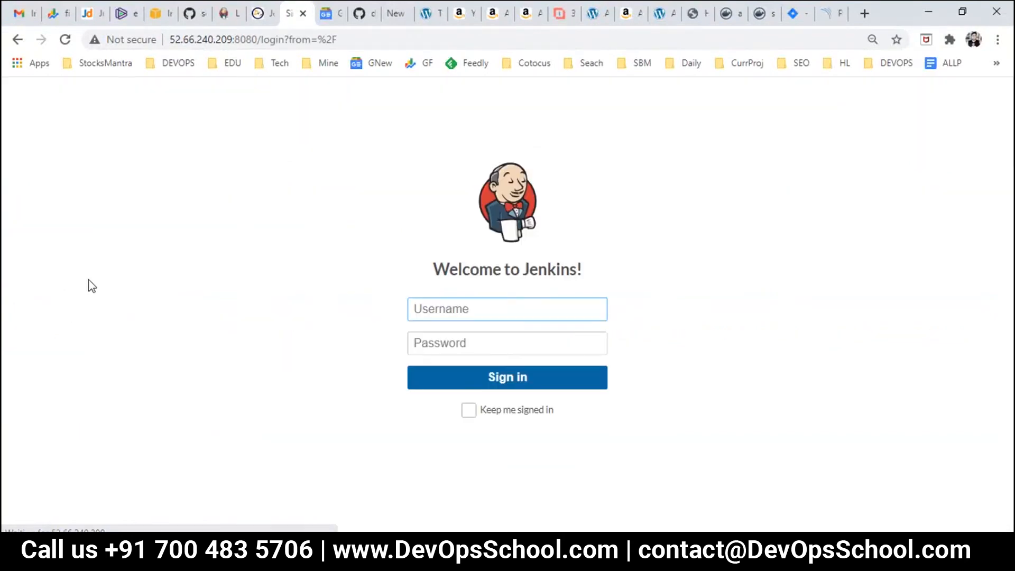
Step: Sign in to Jenkins with the account username and password and open Manage Jenkins
{"action": "type", "text": "devops"}
{"action": "key", "text": "Tab"}
{"action": "type", "text": "d"}
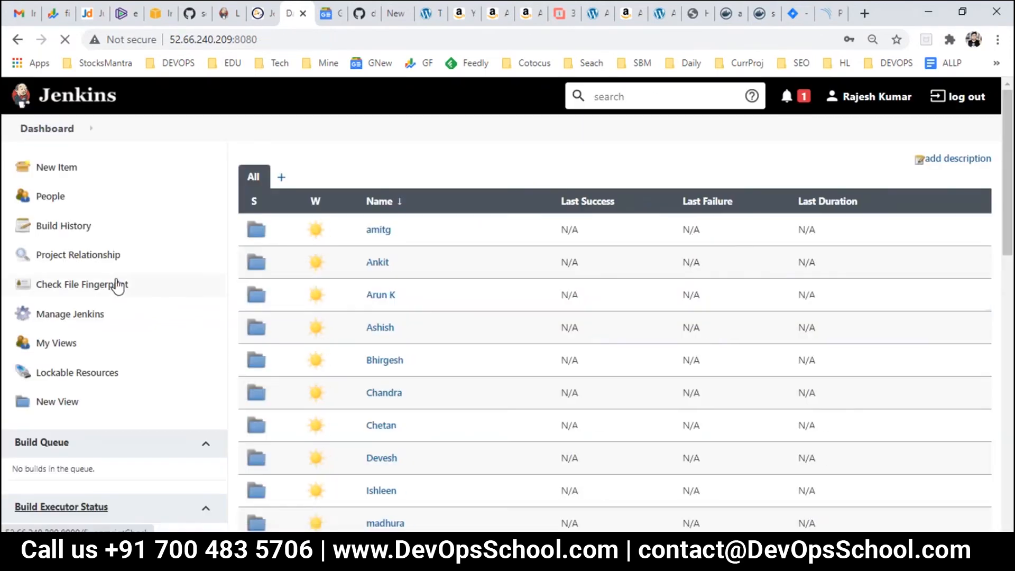
{"action": "left_click", "coordinate": [78, 318]}
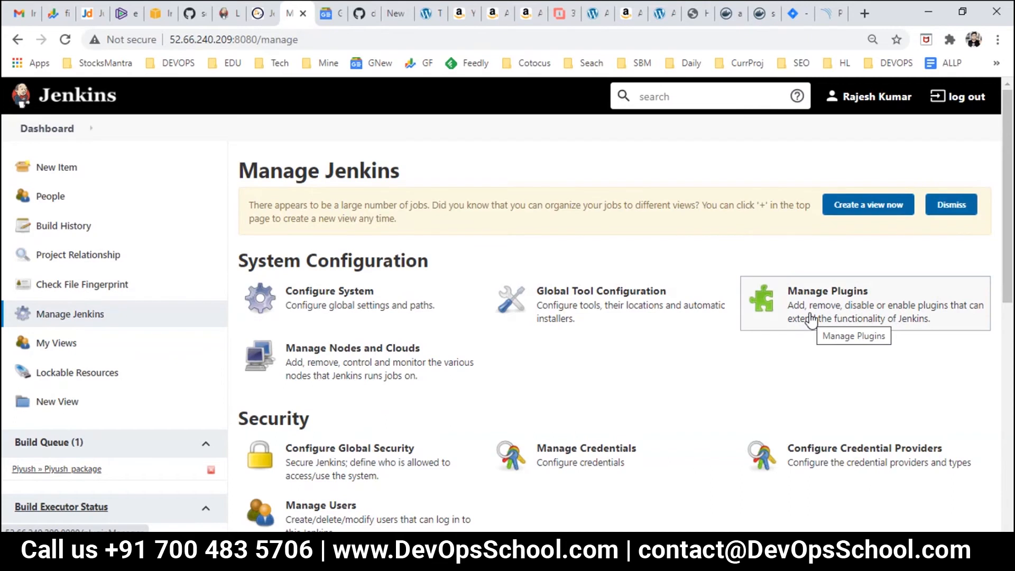
{"action": "left_click", "coordinate": [714, 549]}
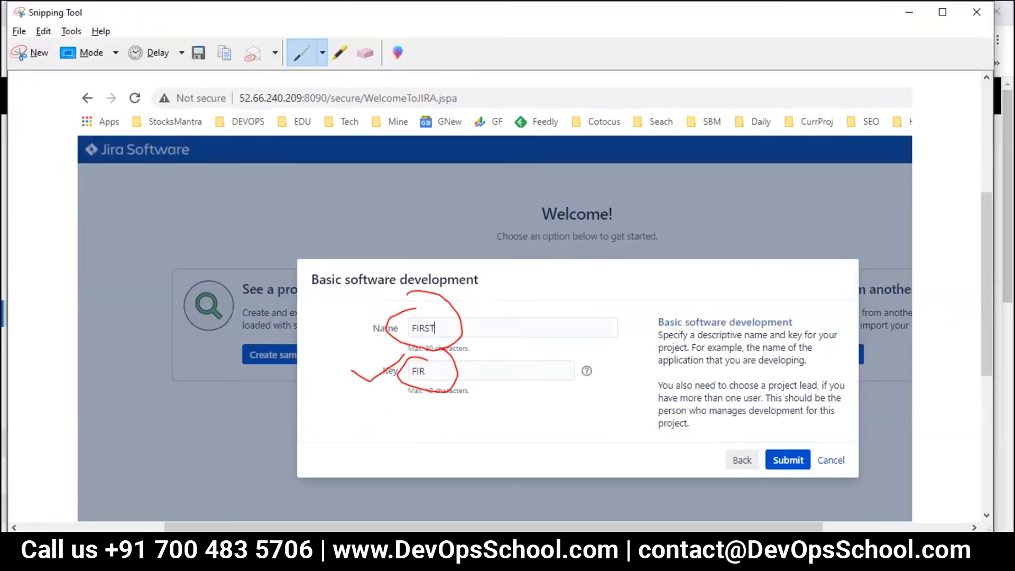
Step: Snip the Manage Jenkins page and circle Manage Jenkins and Manage Plugins in red
{"action": "left_click", "coordinate": [18, 53]}
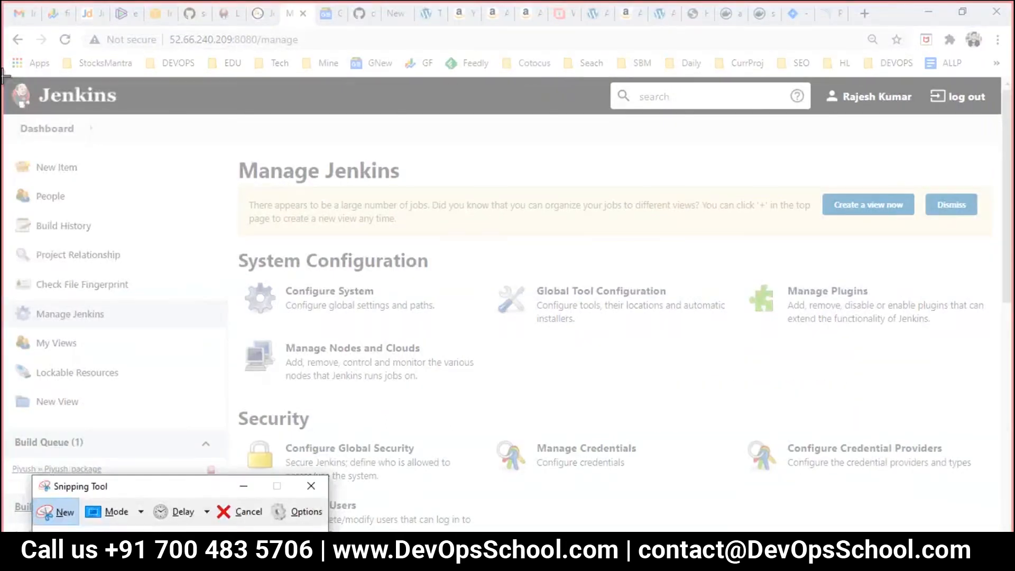
{"action": "left_click_drag", "start_coordinate": [931, 529], "coordinate": [961, 517]}
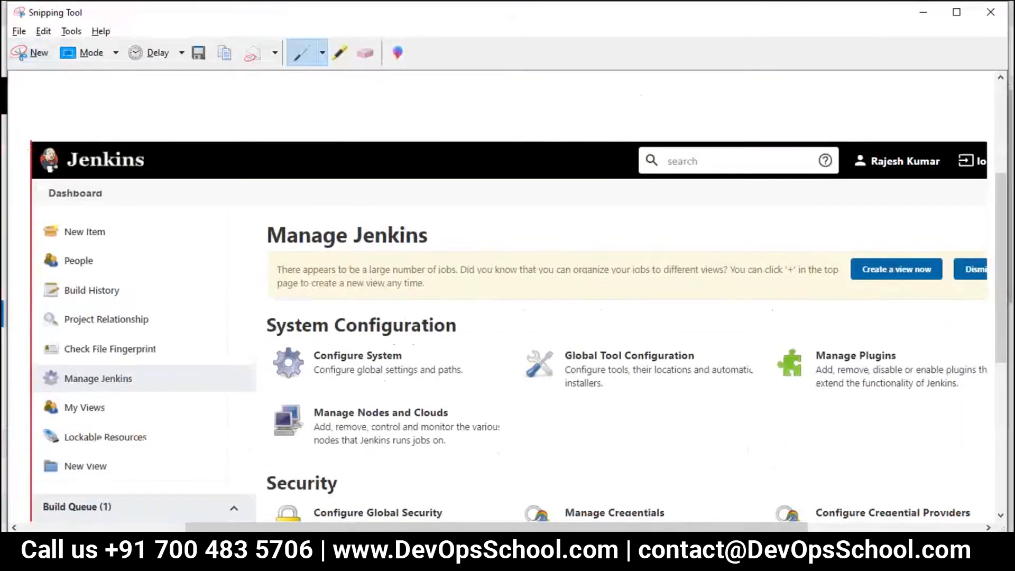
{"action": "mouse_move", "coordinate": [94, 364]}
{"action": "left_mouse_down"}
{"action": "mouse_move", "coordinate": [19, 376]}
{"action": "mouse_move", "coordinate": [97, 401]}
{"action": "mouse_move", "coordinate": [134, 373]}
{"action": "mouse_move", "coordinate": [106, 373]}
{"action": "mouse_move", "coordinate": [594, 296]}
{"action": "mouse_move", "coordinate": [810, 340]}
{"action": "mouse_move", "coordinate": [819, 333]}
{"action": "mouse_move", "coordinate": [805, 337]}
{"action": "mouse_move", "coordinate": [902, 414]}
{"action": "mouse_move", "coordinate": [864, 338]}
{"action": "mouse_move", "coordinate": [841, 329]}
{"action": "left_mouse_up"}
Step: Save the capture as 28 in DevSecOps, then go to Manage Plugins in Jenkins
{"action": "left_click", "coordinate": [198, 52]}
{"action": "scroll", "coordinate": [287, 222], "scroll_direction": "down", "scroll_amount": 5}
{"action": "left_click", "coordinate": [203, 289]}
{"action": "double_click", "coordinate": [203, 288]}
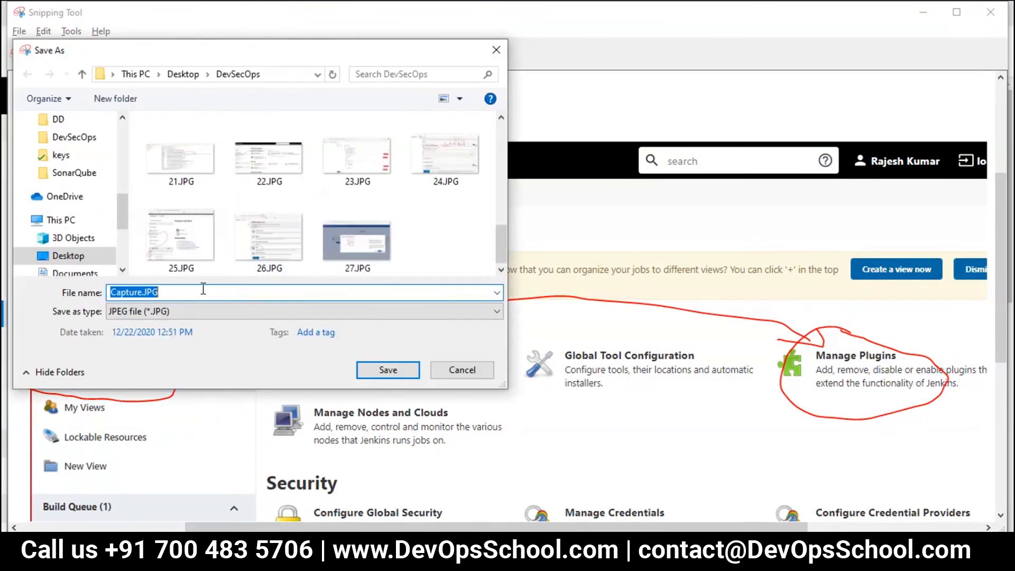
{"action": "type", "text": "28"}
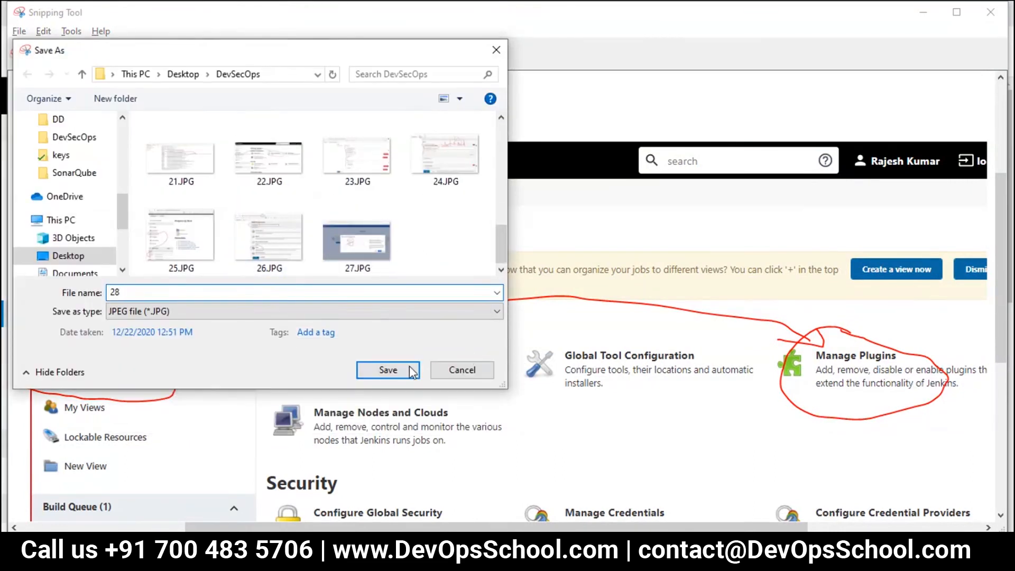
{"action": "left_click", "coordinate": [388, 370]}
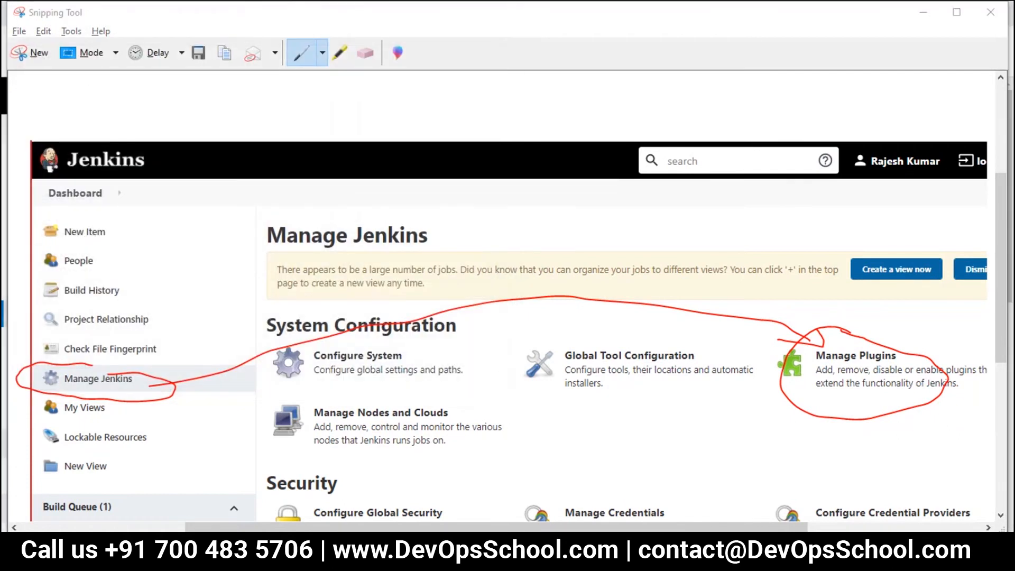
{"action": "key", "text": "alt+Tab"}
{"action": "left_click", "coordinate": [819, 303]}
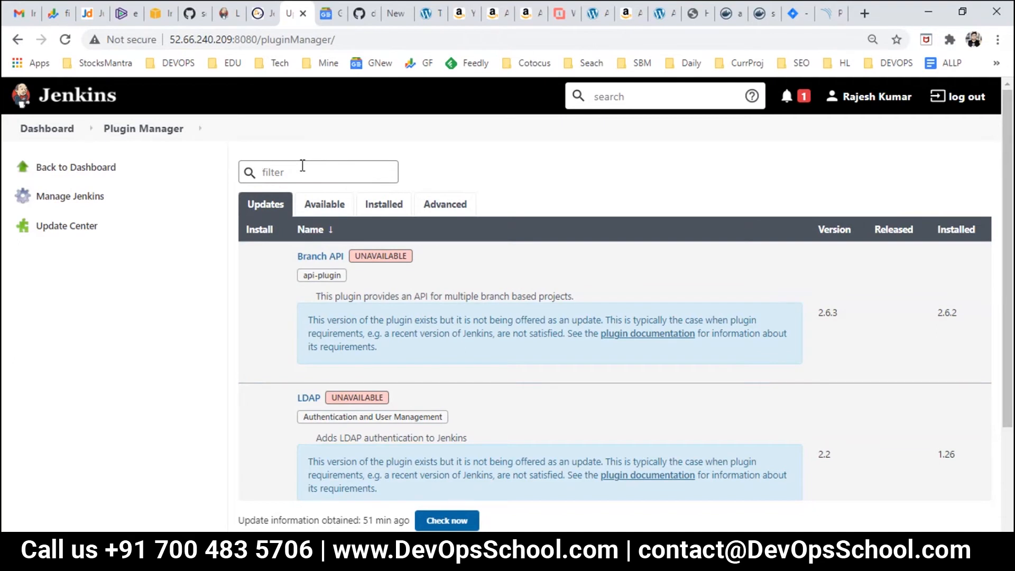
Step: Search the Available plugins for 'rally'
{"action": "type", "text": "rally"}
{"action": "left_click", "coordinate": [313, 203]}
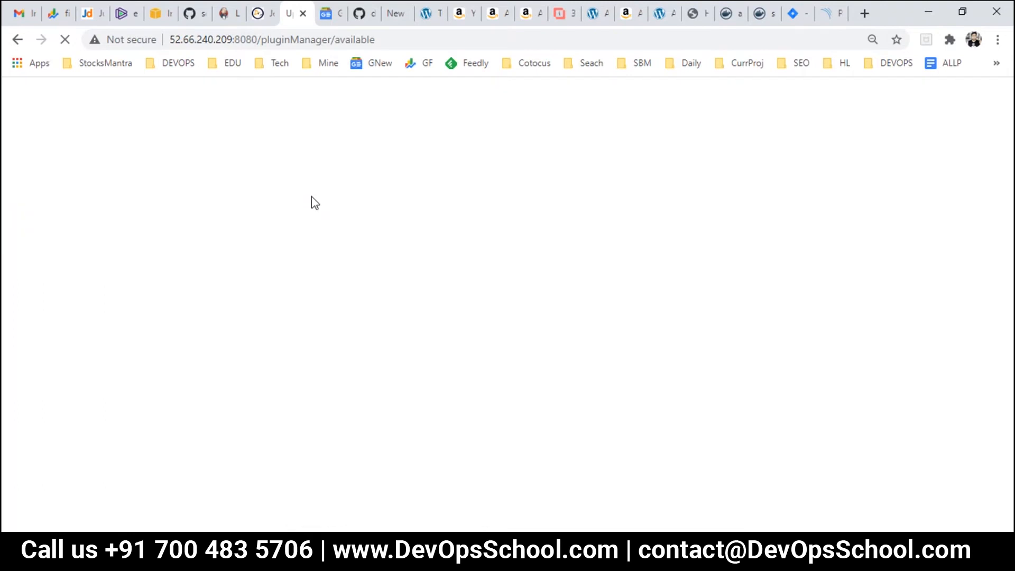
{"action": "left_click", "coordinate": [304, 174]}
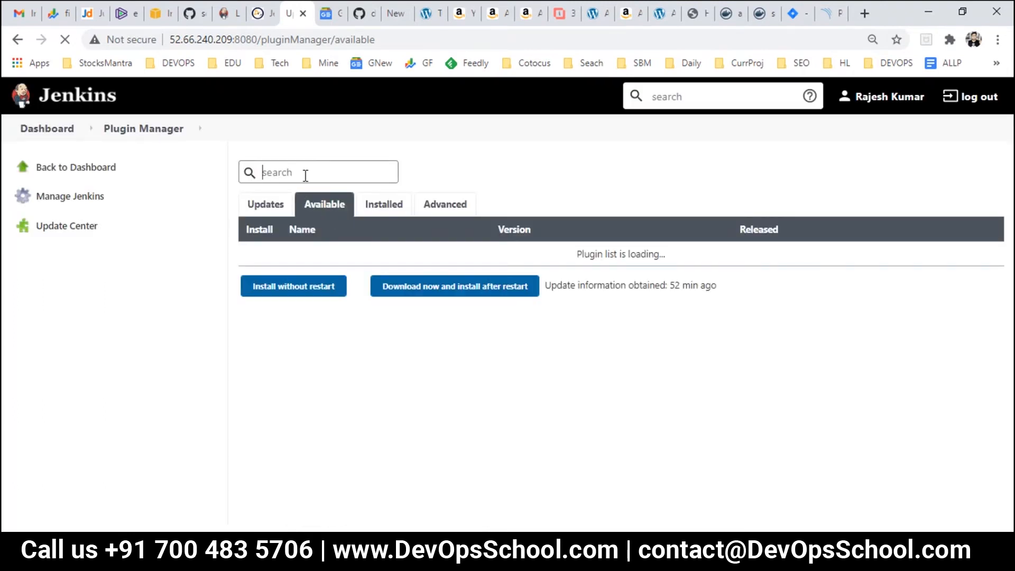
{"action": "type", "text": "rally"}
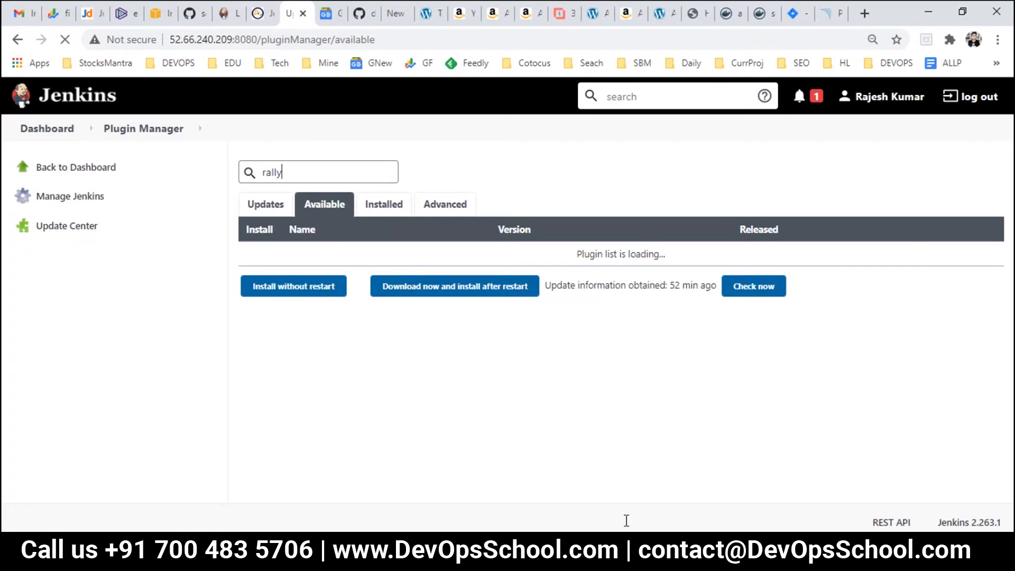
Step: Review steps 1 to 5 of the integration plan in Day2.txt
{"action": "left_click", "coordinate": [638, 552]}
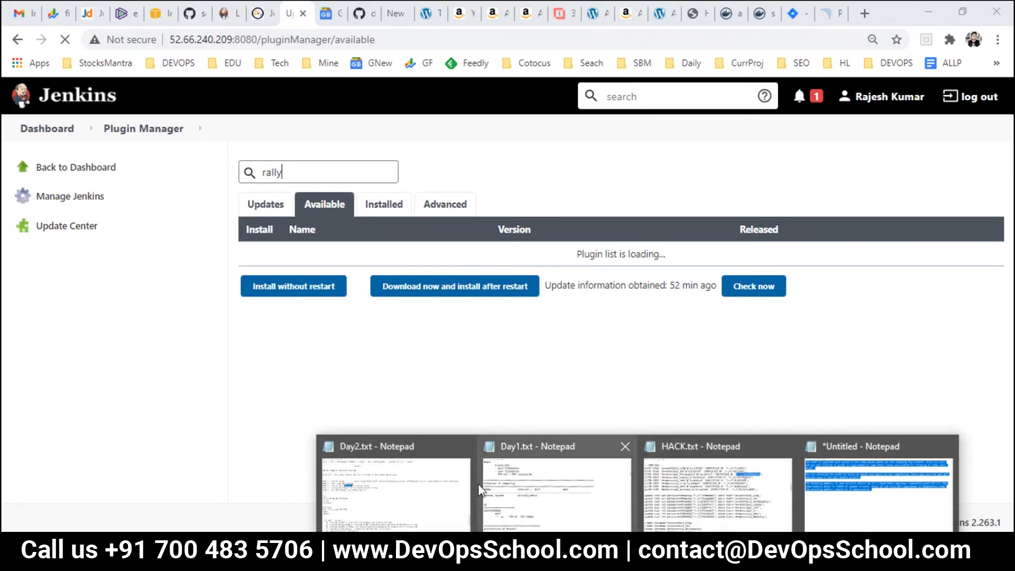
{"action": "left_click", "coordinate": [423, 489]}
{"action": "left_click_drag", "start_coordinate": [201, 256], "coordinate": [3, 168]}
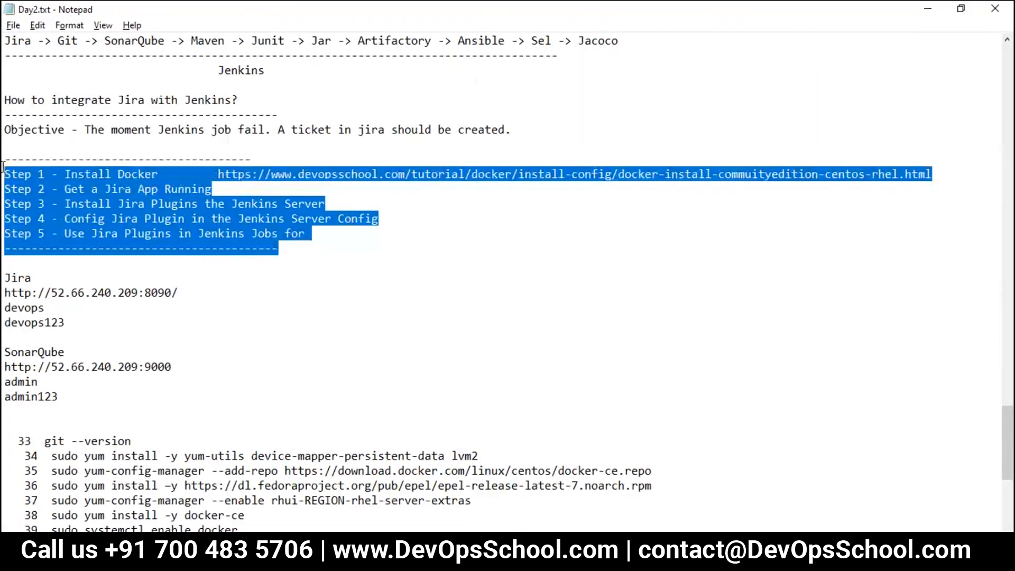
{"action": "key", "text": "alt+Tab"}
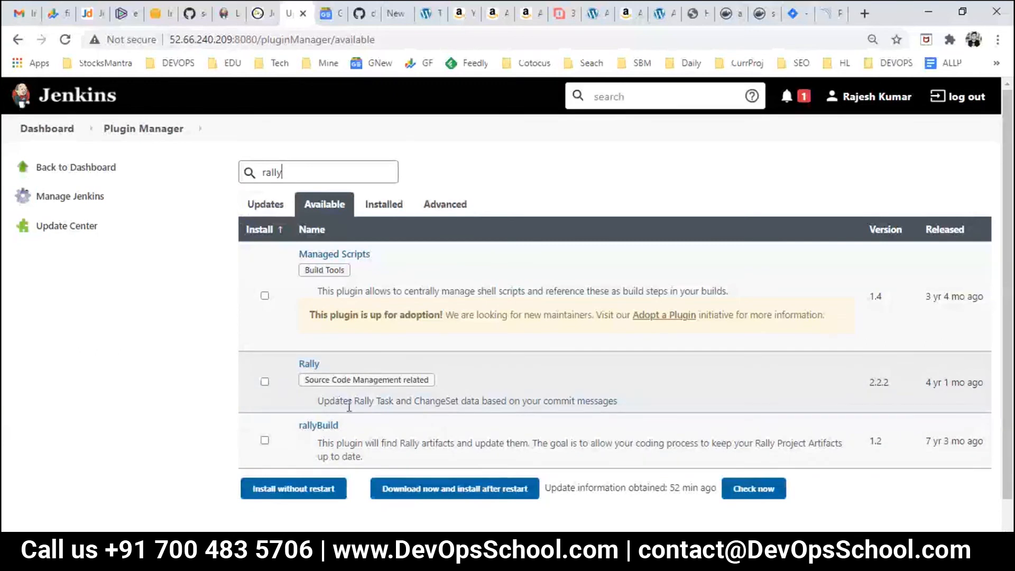
{"action": "scroll", "coordinate": [349, 405], "scroll_direction": "down", "scroll_amount": 1}
{"action": "double_click", "coordinate": [327, 372]}
{"action": "left_click", "coordinate": [364, 368]}
{"action": "double_click", "coordinate": [364, 368]}
{"action": "double_click", "coordinate": [389, 368]}
{"action": "double_click", "coordinate": [430, 368]}
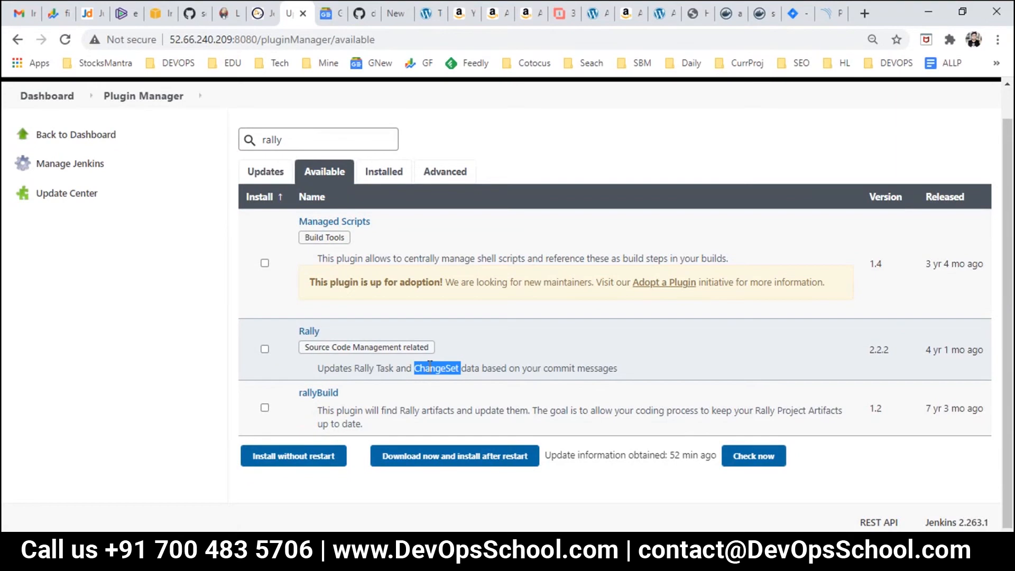
{"action": "double_click", "coordinate": [476, 368]}
{"action": "left_click", "coordinate": [518, 368]}
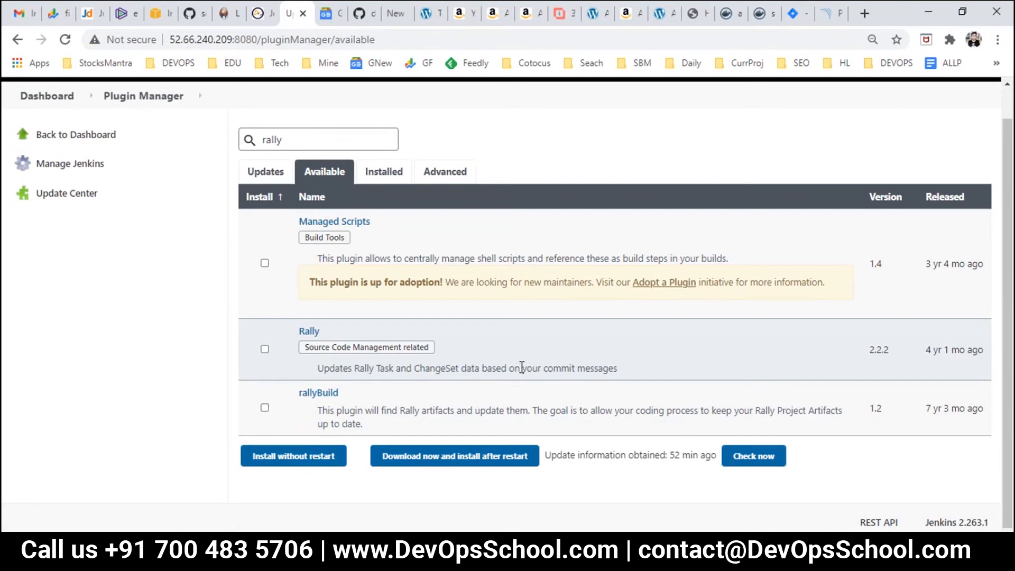
{"action": "left_click_drag", "start_coordinate": [560, 367], "coordinate": [319, 364]}
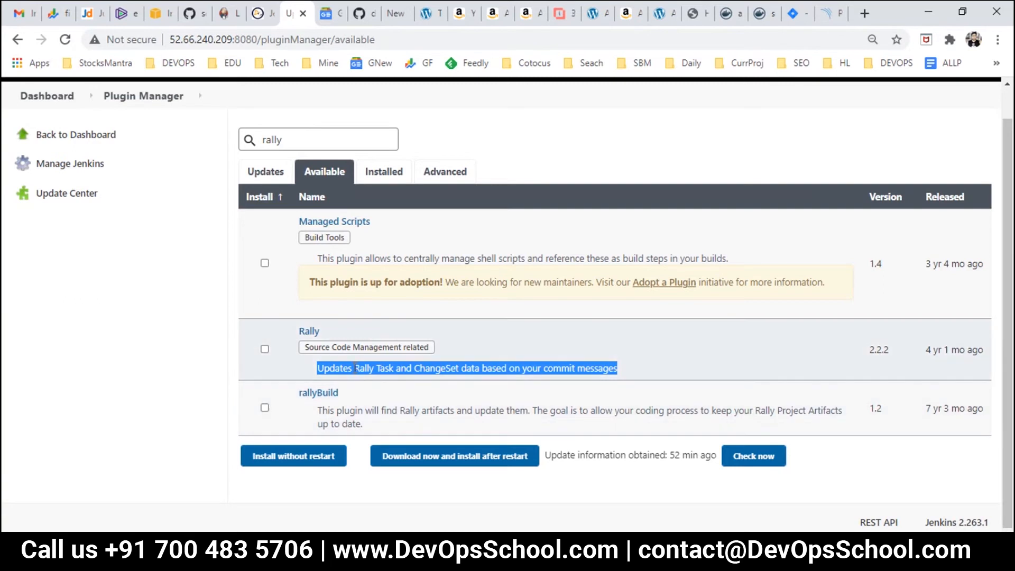
{"action": "left_click", "coordinate": [352, 364]}
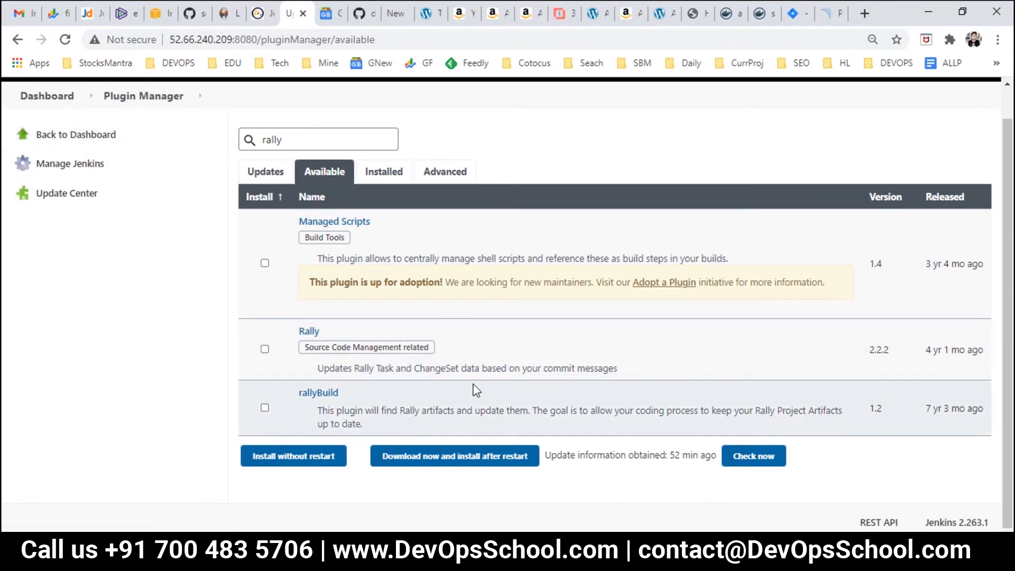
{"action": "left_click_drag", "start_coordinate": [594, 368], "coordinate": [319, 370]}
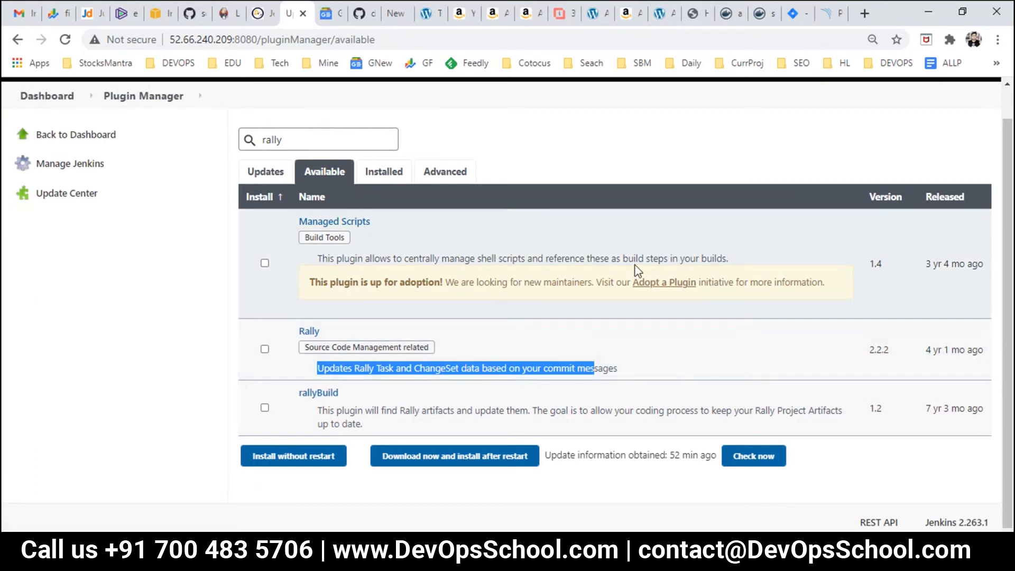
{"action": "left_click_drag", "start_coordinate": [715, 258], "coordinate": [506, 258]}
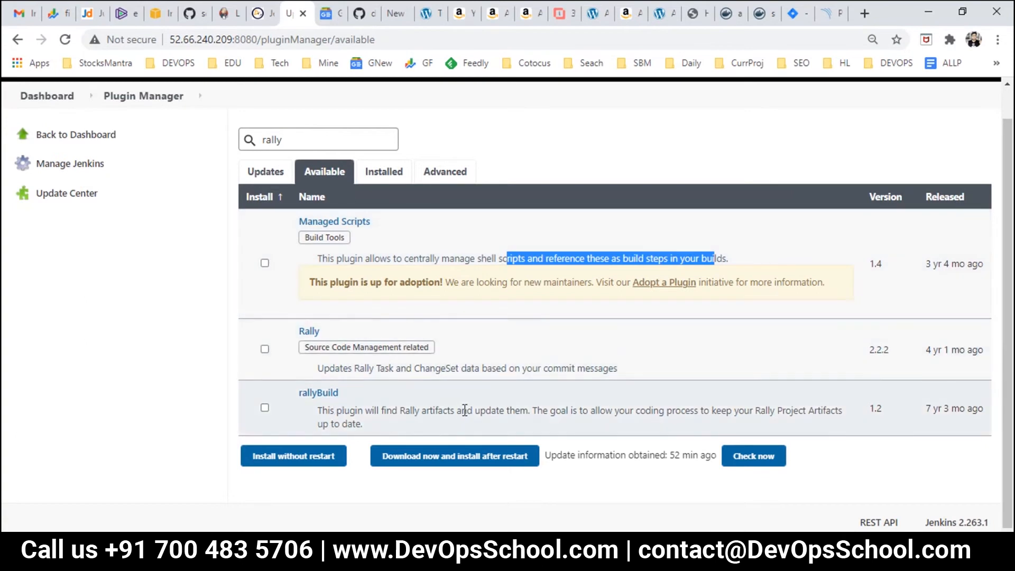
{"action": "left_click_drag", "start_coordinate": [672, 411], "coordinate": [797, 412]}
{"action": "left_click", "coordinate": [365, 423]}
{"action": "left_click_drag", "start_coordinate": [365, 425], "coordinate": [320, 412]}
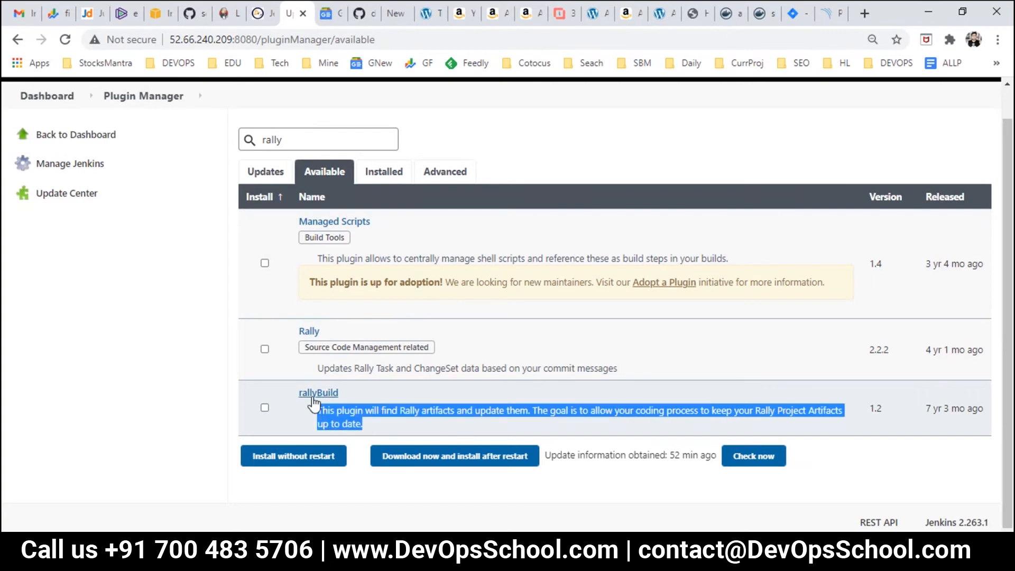
{"action": "left_click_drag", "start_coordinate": [928, 410], "coordinate": [976, 408]}
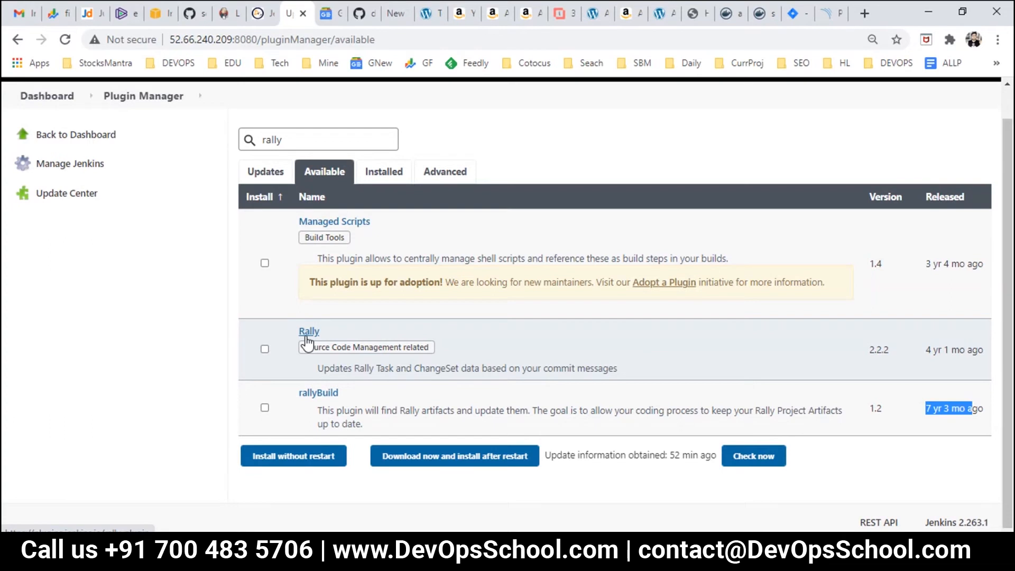
{"action": "left_click_drag", "start_coordinate": [320, 140], "coordinate": [83, 128]}
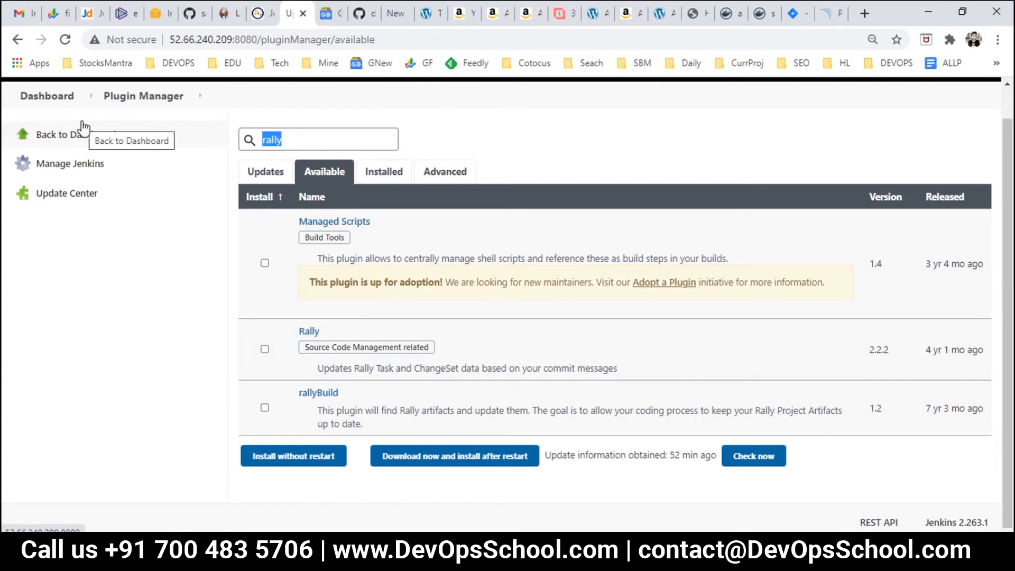
Step: Search the available plugins for 'jira' and start a new Snipping Tool capture
{"action": "type", "text": "jira"}
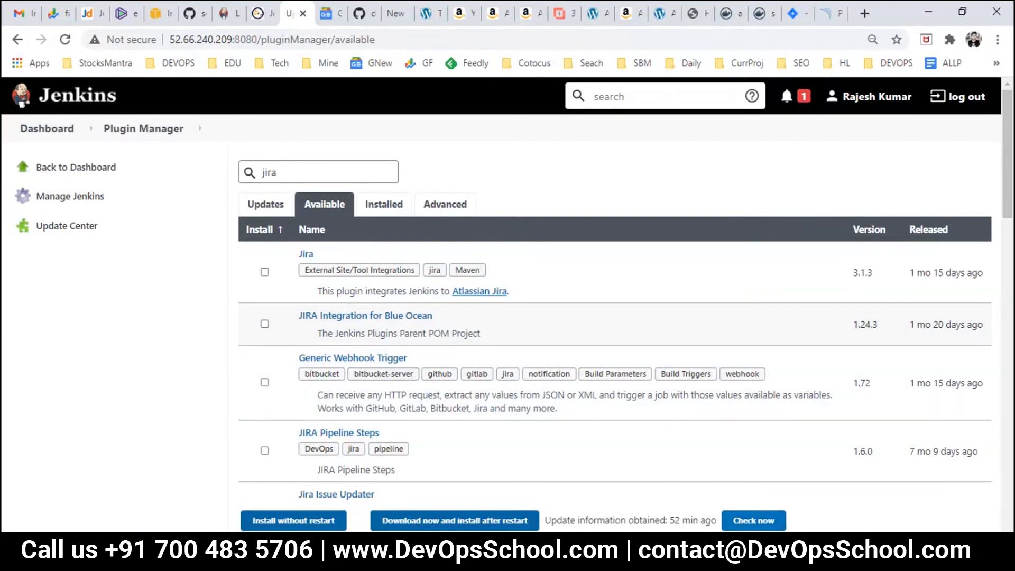
{"action": "key", "text": "alt+Tab"}
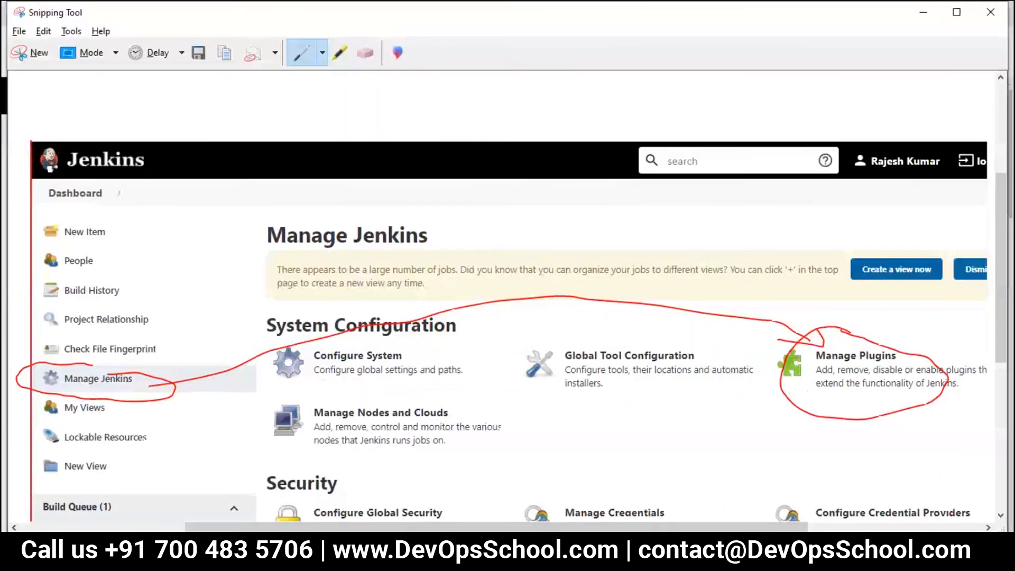
{"action": "left_click", "coordinate": [26, 52]}
Step: Capture the jira search page and mark Plugin Manager, Available, search box and Jira entries in red
{"action": "left_click_drag", "start_coordinate": [3, 77], "coordinate": [1001, 508]}
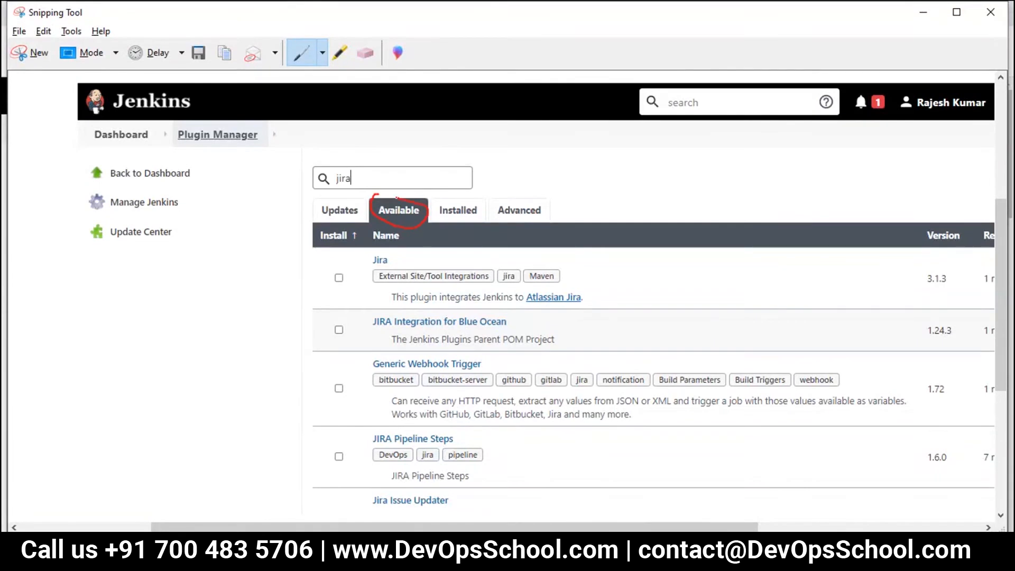
{"action": "mouse_move", "coordinate": [204, 115]}
{"action": "left_mouse_down"}
{"action": "mouse_move", "coordinate": [178, 125]}
{"action": "mouse_move", "coordinate": [188, 150]}
{"action": "mouse_move", "coordinate": [268, 134]}
{"action": "mouse_move", "coordinate": [190, 117]}
{"action": "left_mouse_up"}
{"action": "mouse_move", "coordinate": [338, 158]}
{"action": "left_mouse_down"}
{"action": "mouse_move", "coordinate": [301, 172]}
{"action": "mouse_move", "coordinate": [344, 195]}
{"action": "mouse_move", "coordinate": [345, 158]}
{"action": "left_mouse_up"}
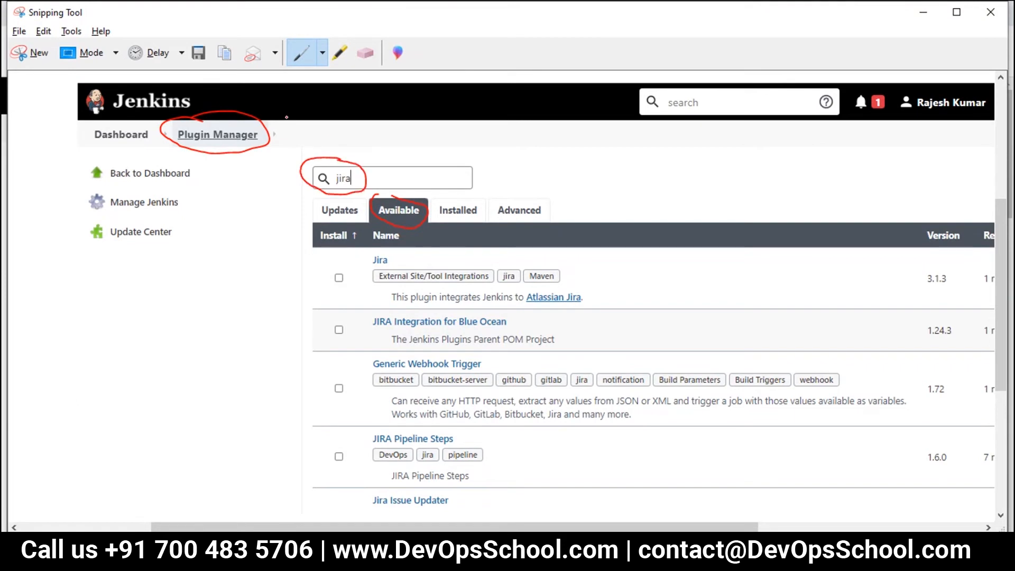
{"action": "mouse_move", "coordinate": [438, 186]}
{"action": "left_mouse_down"}
{"action": "mouse_move", "coordinate": [439, 202]}
{"action": "mouse_move", "coordinate": [456, 202]}
{"action": "left_mouse_up"}
{"action": "left_click_drag", "start_coordinate": [354, 150], "coordinate": [382, 151]}
{"action": "mouse_move", "coordinate": [378, 290]}
{"action": "left_mouse_down"}
{"action": "mouse_move", "coordinate": [379, 306]}
{"action": "mouse_move", "coordinate": [398, 306]}
{"action": "left_mouse_up"}
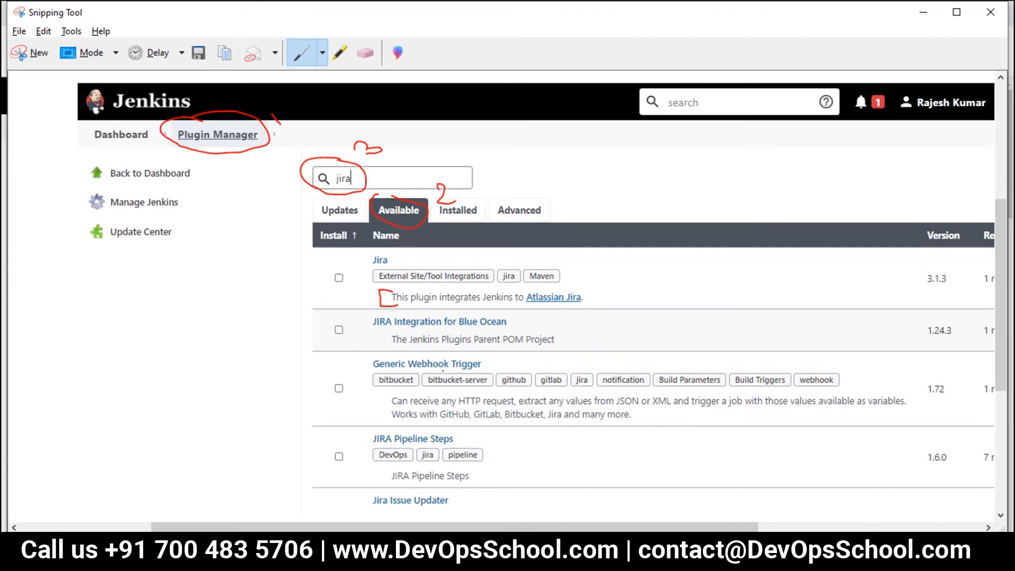
{"action": "mouse_move", "coordinate": [375, 332]}
{"action": "left_mouse_down"}
{"action": "mouse_move", "coordinate": [362, 332]}
{"action": "mouse_move", "coordinate": [362, 350]}
{"action": "mouse_move", "coordinate": [377, 350]}
{"action": "left_mouse_up"}
{"action": "left_click_drag", "start_coordinate": [364, 433], "coordinate": [376, 469]}
{"action": "left_click_drag", "start_coordinate": [296, 288], "coordinate": [357, 288]}
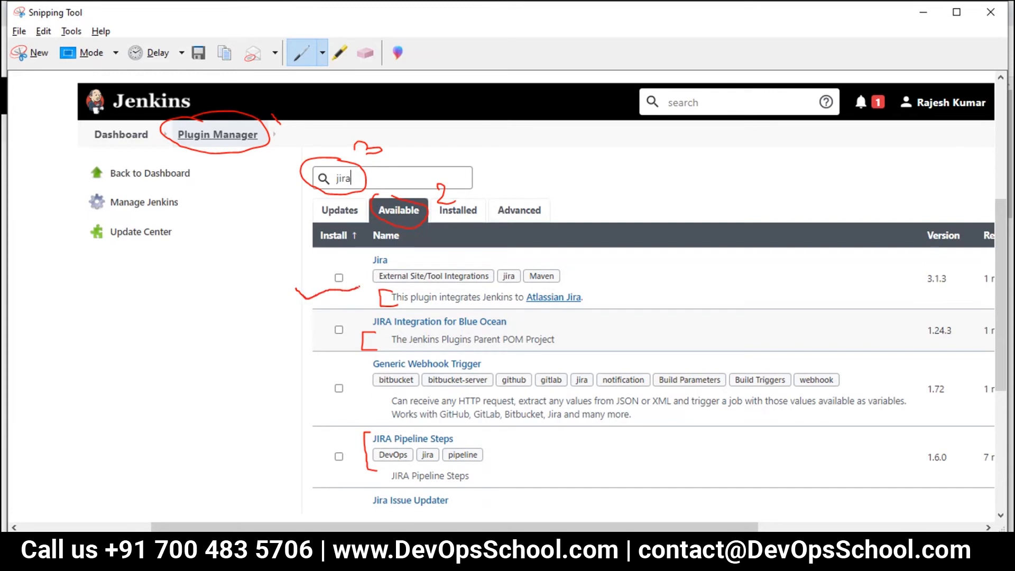
Step: Save the annotated capture as 29.JPG in the DevSecOps folder
{"action": "scroll", "coordinate": [542, 288], "scroll_direction": "down", "scroll_amount": 1}
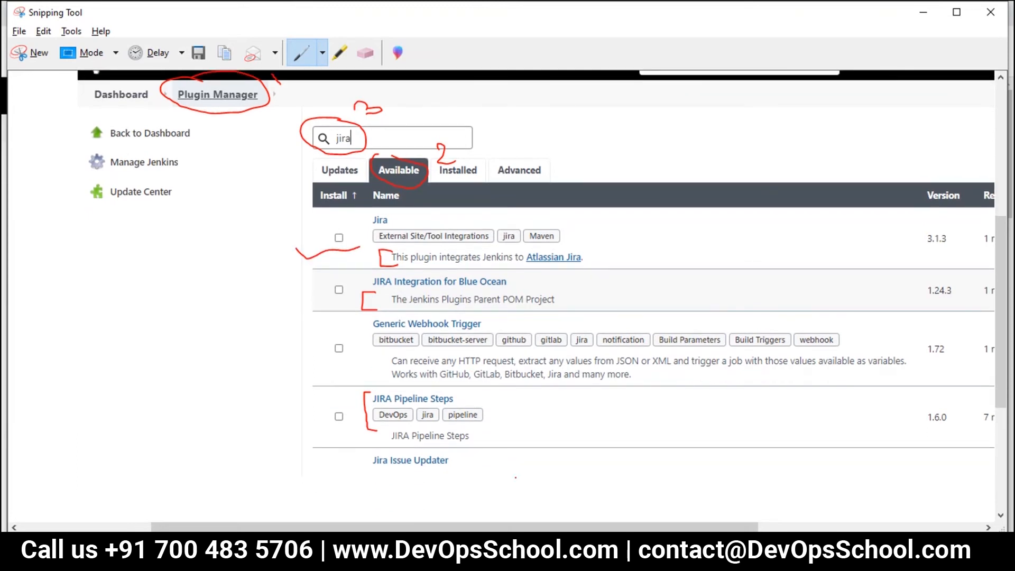
{"action": "key", "text": "alt+Tab"}
{"action": "scroll", "coordinate": [452, 376], "scroll_direction": "down", "scroll_amount": 4}
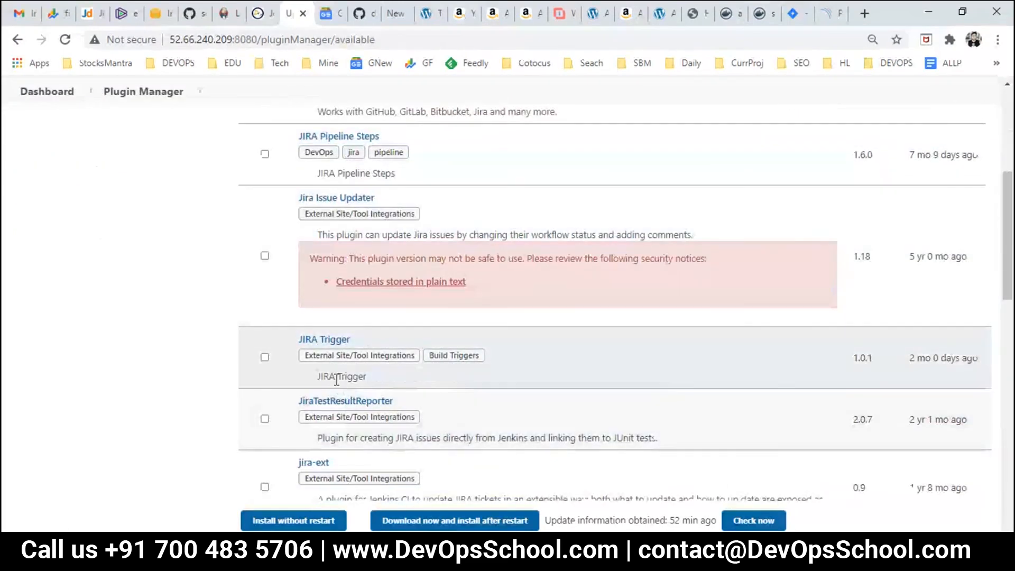
{"action": "scroll", "coordinate": [336, 376], "scroll_direction": "down", "scroll_amount": 1}
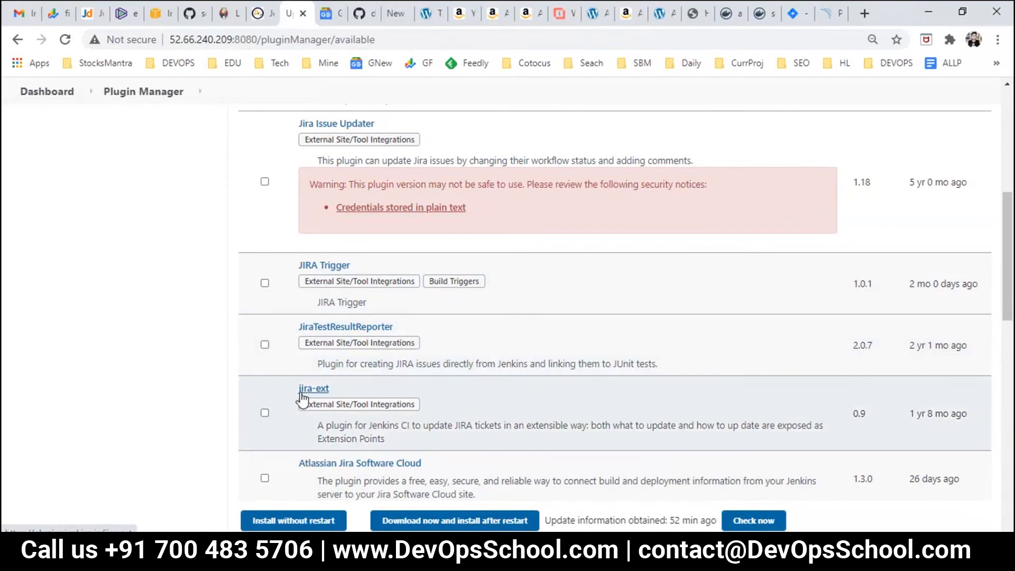
{"action": "scroll", "coordinate": [354, 440], "scroll_direction": "down", "scroll_amount": 2}
{"action": "scroll", "coordinate": [362, 393], "scroll_direction": "down", "scroll_amount": 1}
{"action": "scroll", "coordinate": [364, 394], "scroll_direction": "up", "scroll_amount": 1}
{"action": "scroll", "coordinate": [365, 391], "scroll_direction": "up", "scroll_amount": 8}
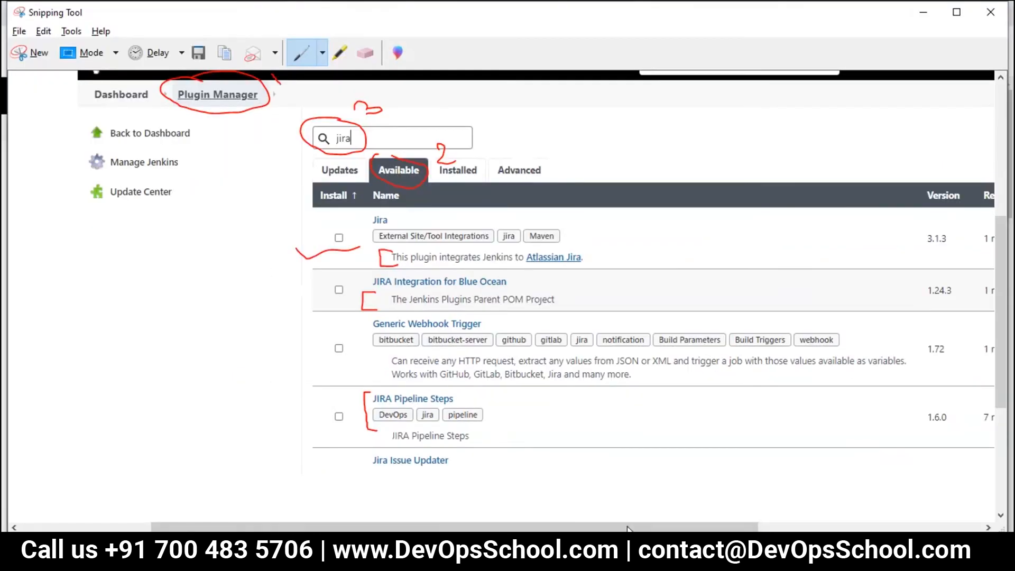
{"action": "left_click", "coordinate": [198, 52]}
{"action": "scroll", "coordinate": [377, 264], "scroll_direction": "down", "scroll_amount": 3}
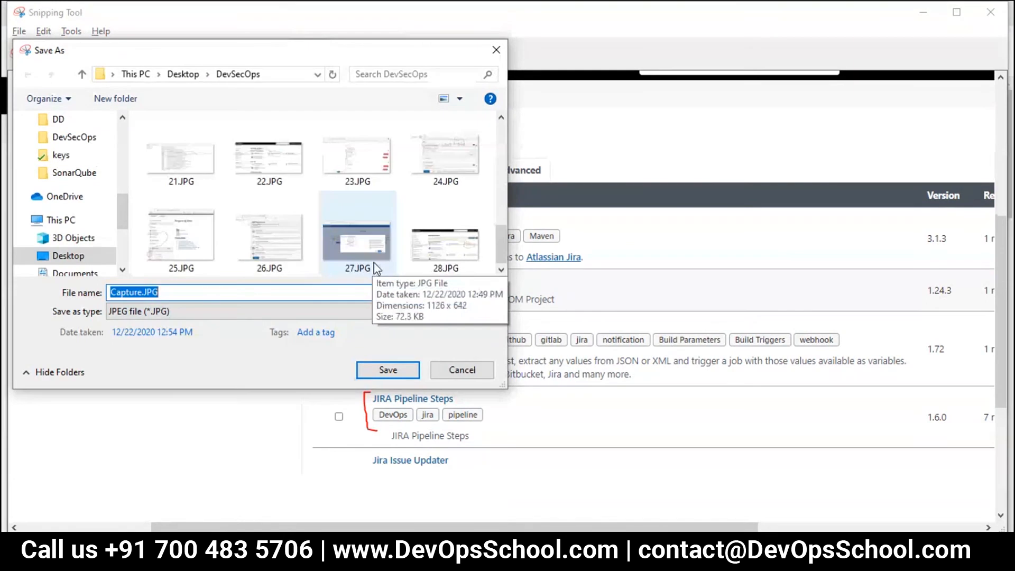
{"action": "left_click", "coordinate": [455, 253]}
{"action": "left_click", "coordinate": [155, 293]}
{"action": "type", "text": "29"}
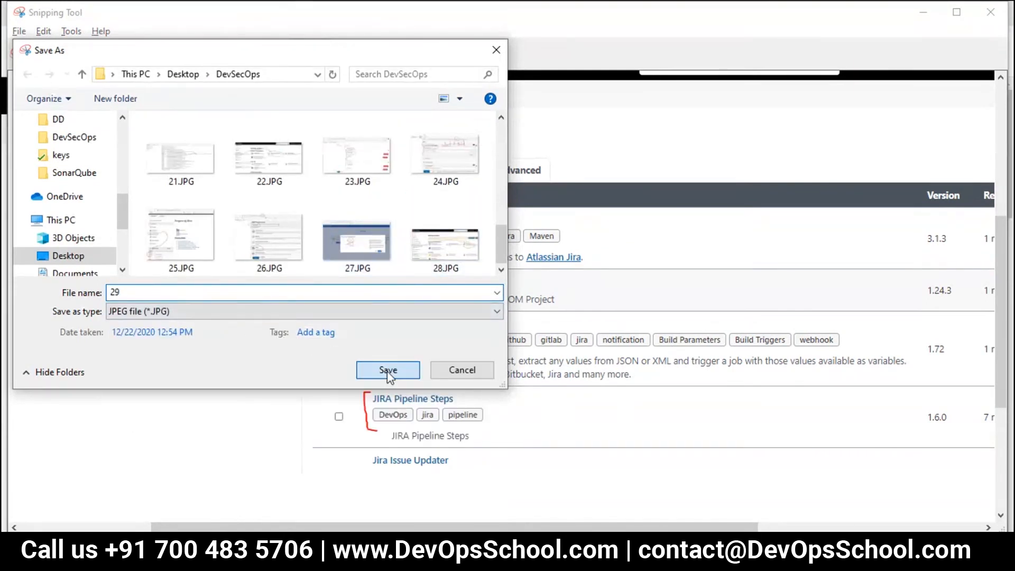
{"action": "left_click", "coordinate": [388, 370]}
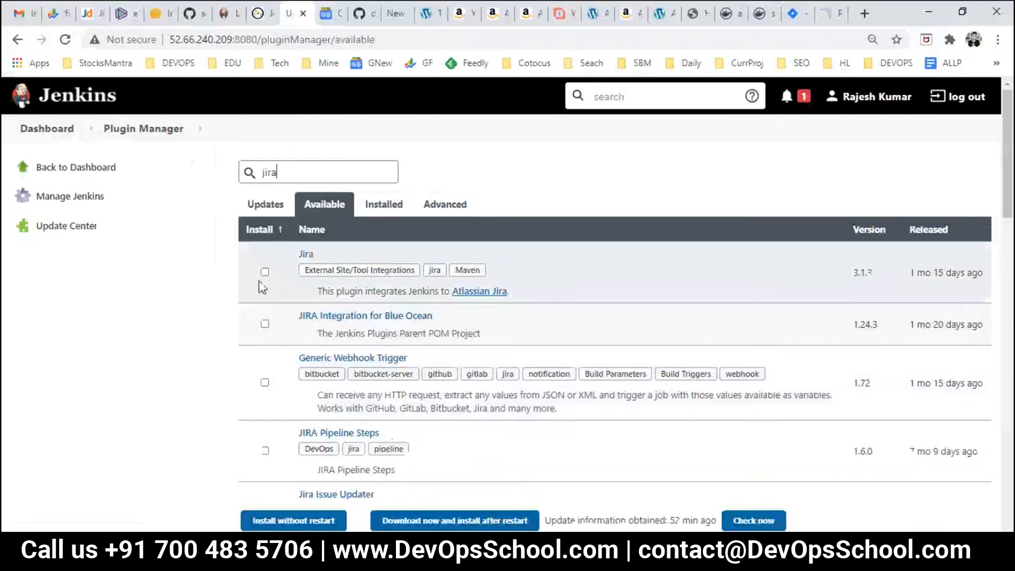
Step: Install the Jira plugin without restart, then return to the Day2.txt notes
{"action": "left_click", "coordinate": [264, 273]}
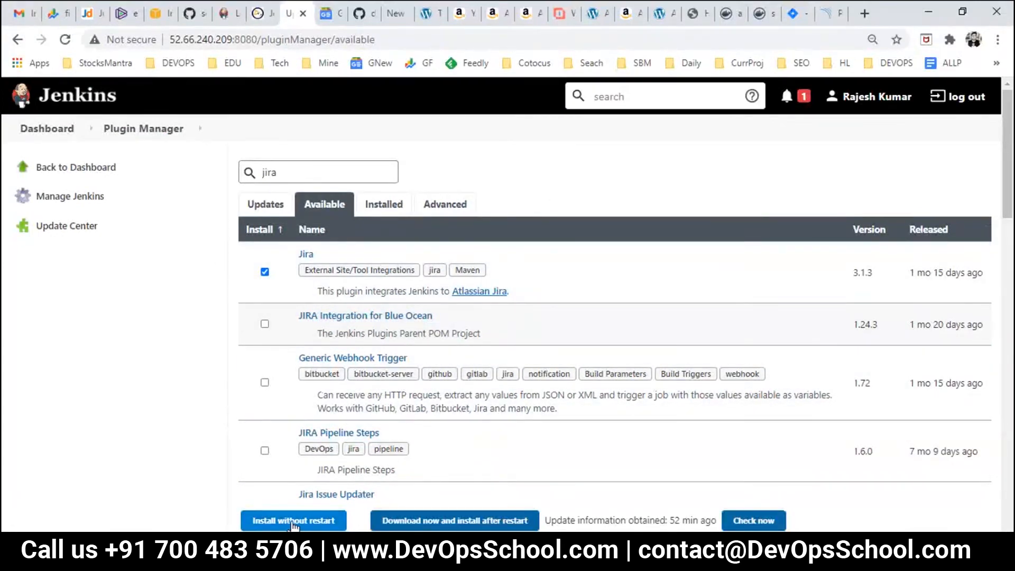
{"action": "left_click", "coordinate": [294, 520]}
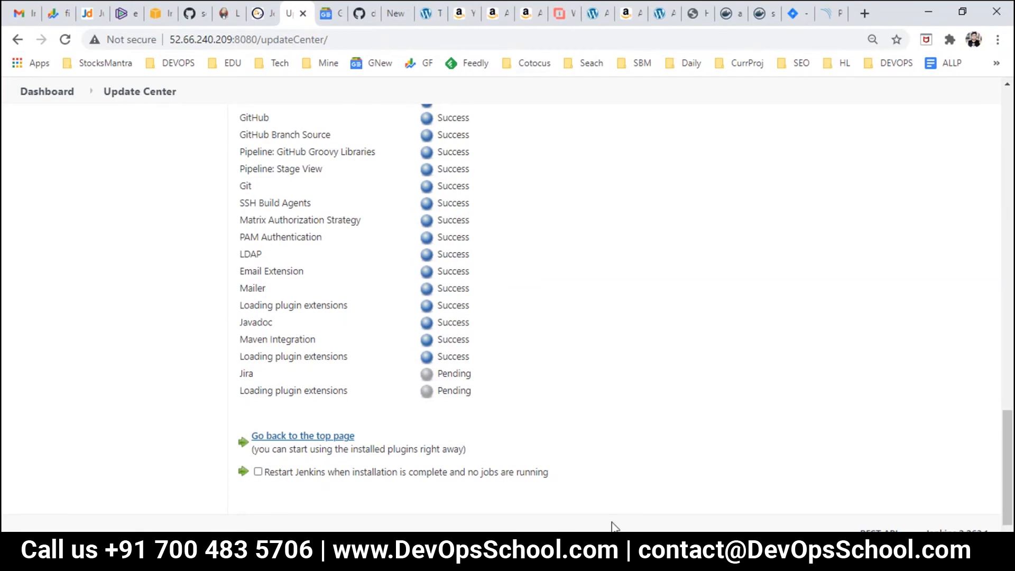
{"action": "mouse_move", "coordinate": [608, 560]}
{"action": "left_click", "coordinate": [425, 468]}
{"action": "left_click", "coordinate": [38, 293]}
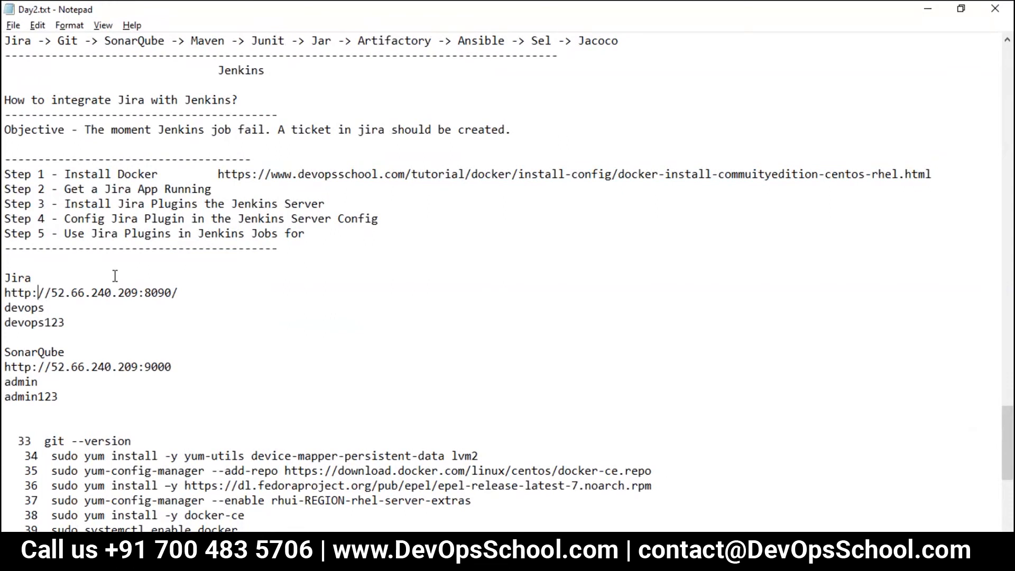
Step: Review Steps 2 to 4 of the plan, ending on configuring the plugin
{"action": "left_click_drag", "start_coordinate": [84, 189], "coordinate": [140, 191]}
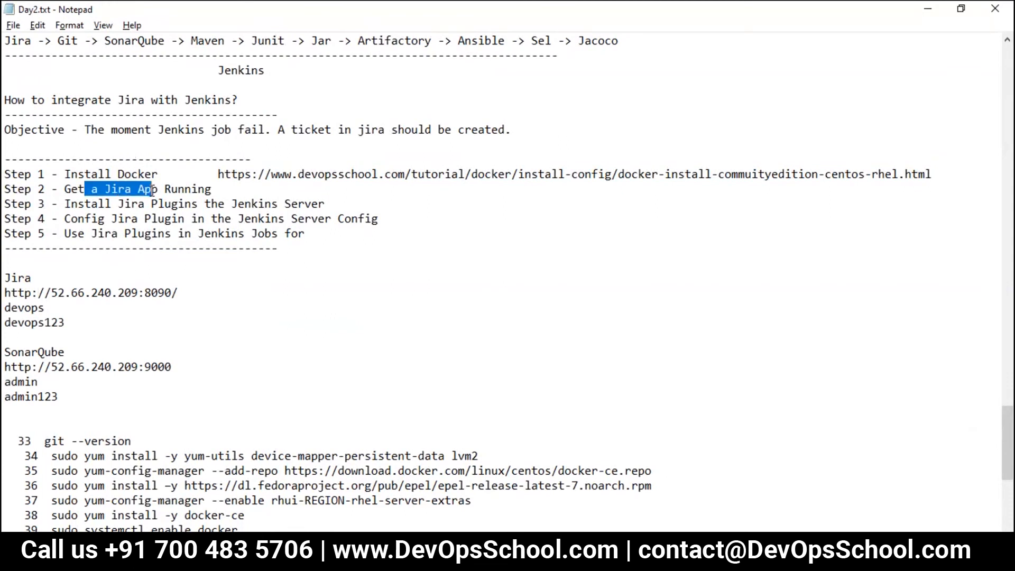
{"action": "left_click_drag", "start_coordinate": [78, 203], "coordinate": [272, 205]}
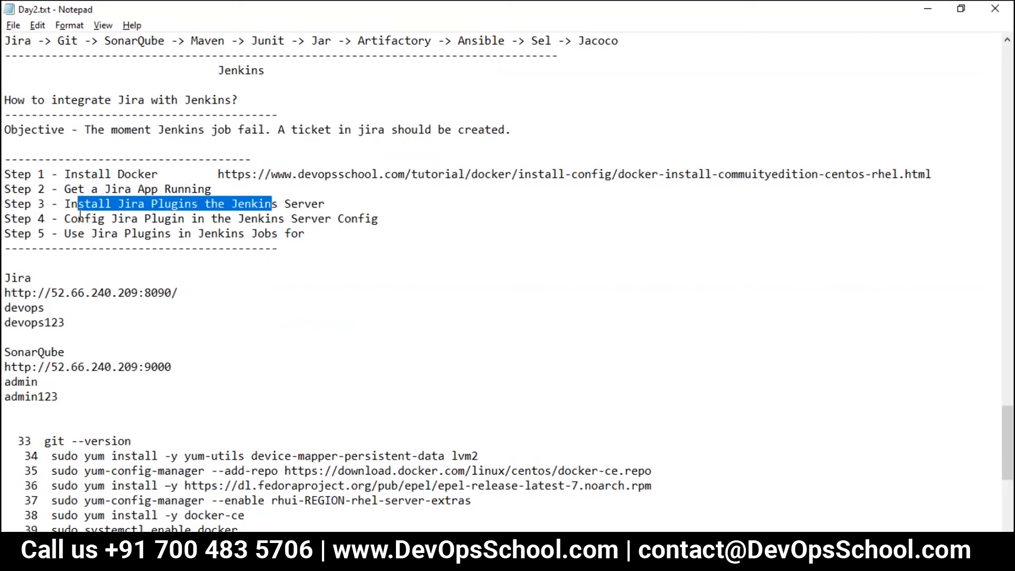
{"action": "left_click_drag", "start_coordinate": [64, 219], "coordinate": [319, 227]}
{"action": "left_click_drag", "start_coordinate": [409, 228], "coordinate": [402, 218]}
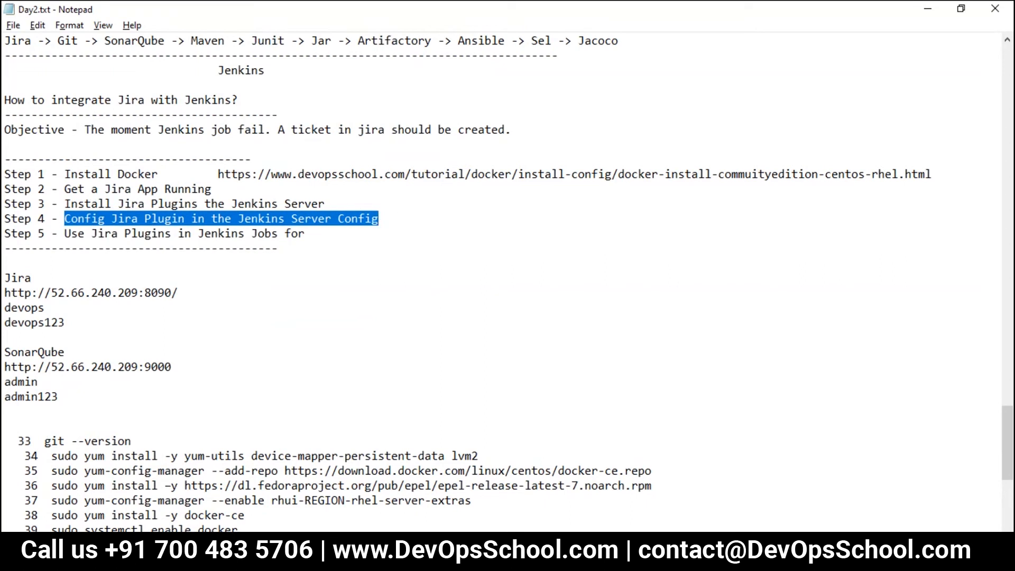
Step: Go from the Jenkins Dashboard to the Manage Jenkins page
{"action": "key", "text": "alt+Tab"}
{"action": "scroll", "coordinate": [270, 340], "scroll_direction": "up", "scroll_amount": 5}
{"action": "left_click", "coordinate": [52, 93]}
{"action": "left_click", "coordinate": [63, 315]}
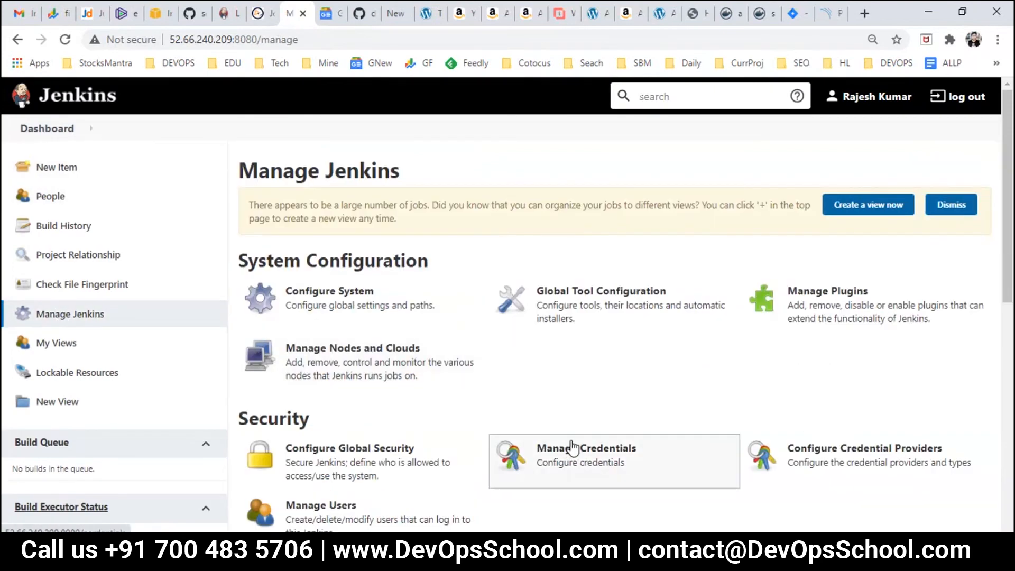
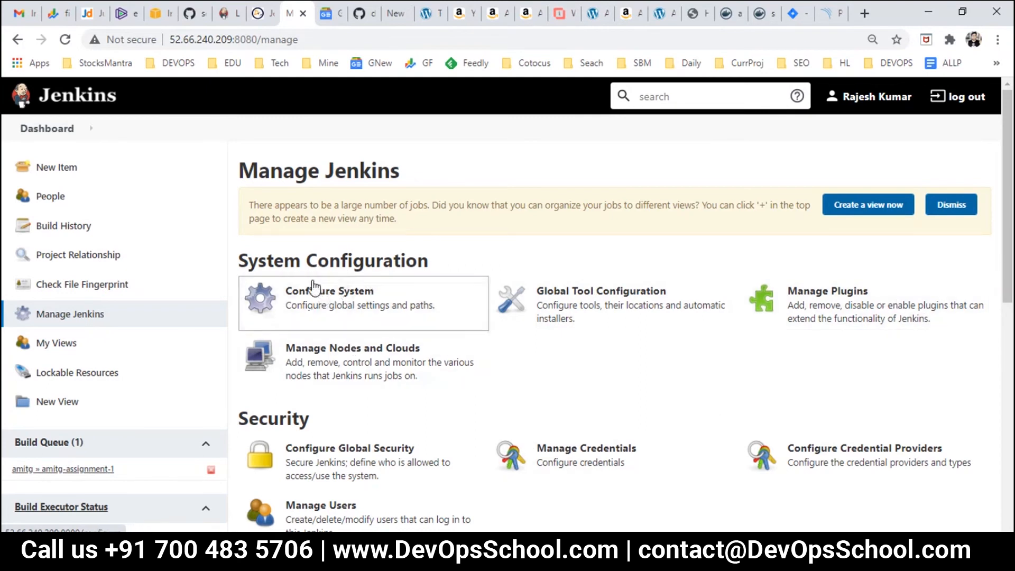
Step: Open Configure System from Manage Jenkins and scroll down to the Jira sites section
{"action": "left_click", "coordinate": [346, 304]}
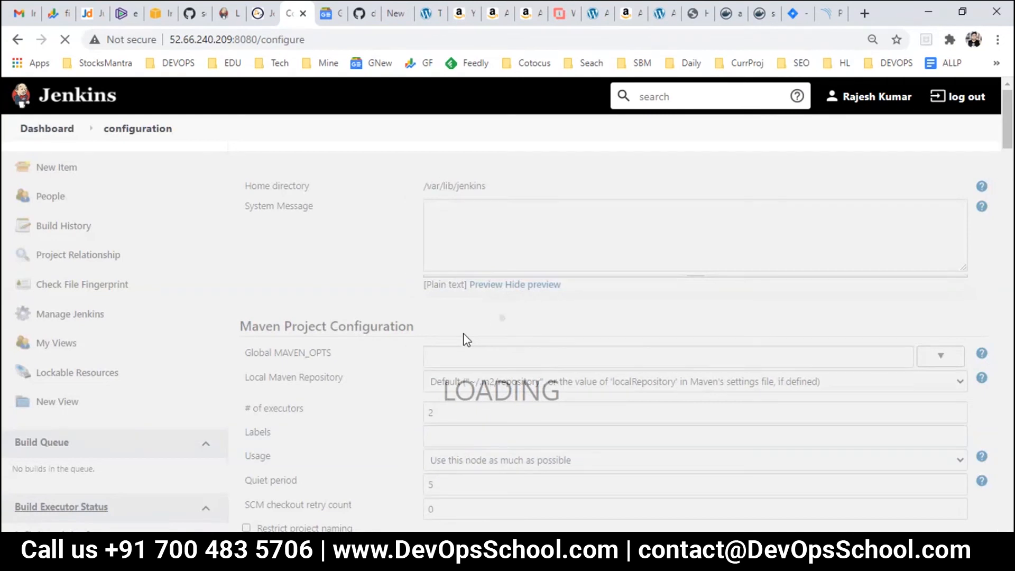
{"action": "scroll", "coordinate": [467, 340], "scroll_direction": "down", "scroll_amount": 5}
{"action": "scroll", "coordinate": [467, 340], "scroll_direction": "down", "scroll_amount": 5}
{"action": "scroll", "coordinate": [467, 340], "scroll_direction": "down", "scroll_amount": 8}
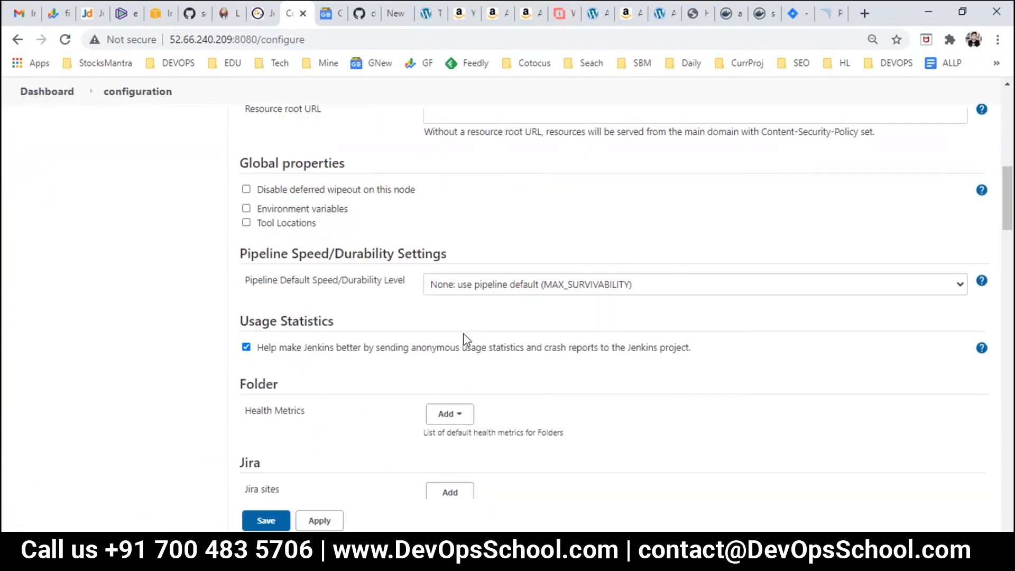
{"action": "scroll", "coordinate": [467, 340], "scroll_direction": "down", "scroll_amount": 10}
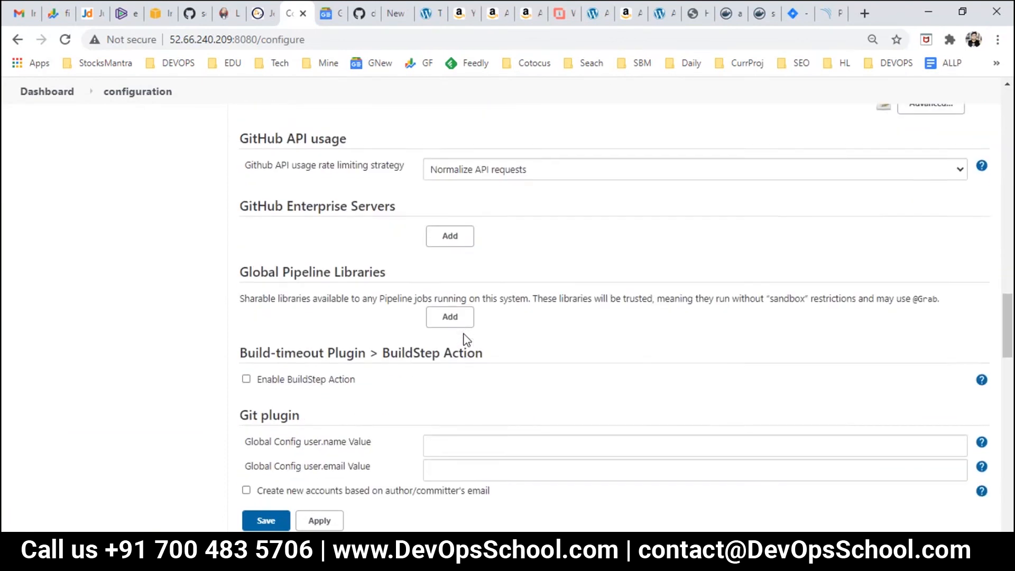
{"action": "scroll", "coordinate": [466, 340], "scroll_direction": "down", "scroll_amount": 10}
{"action": "scroll", "coordinate": [467, 340], "scroll_direction": "down", "scroll_amount": 9}
{"action": "scroll", "coordinate": [467, 340], "scroll_direction": "up", "scroll_amount": 18}
{"action": "scroll", "coordinate": [467, 340], "scroll_direction": "up", "scroll_amount": 20}
{"action": "scroll", "coordinate": [467, 340], "scroll_direction": "down", "scroll_amount": 4}
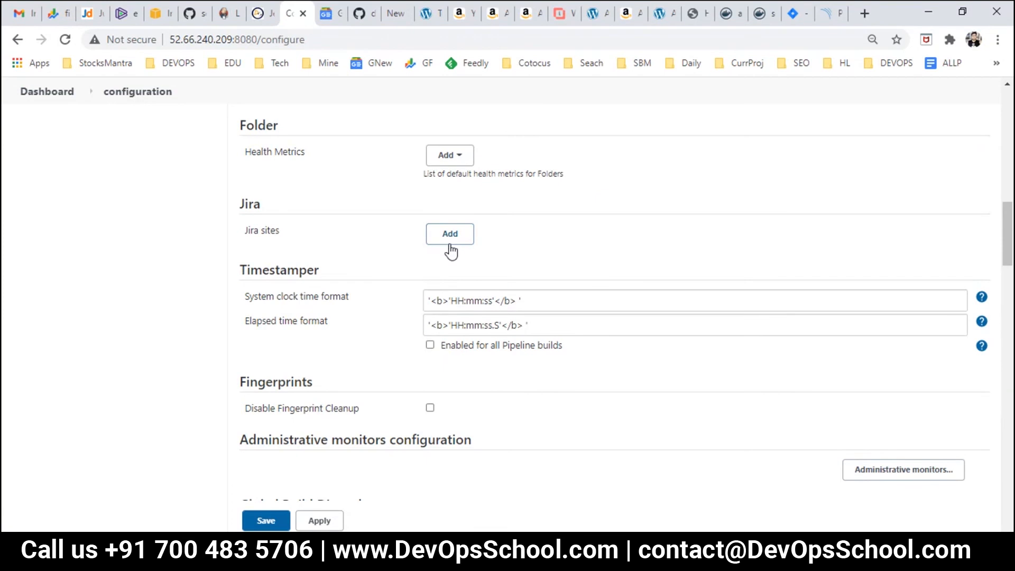
{"action": "left_click", "coordinate": [449, 241]}
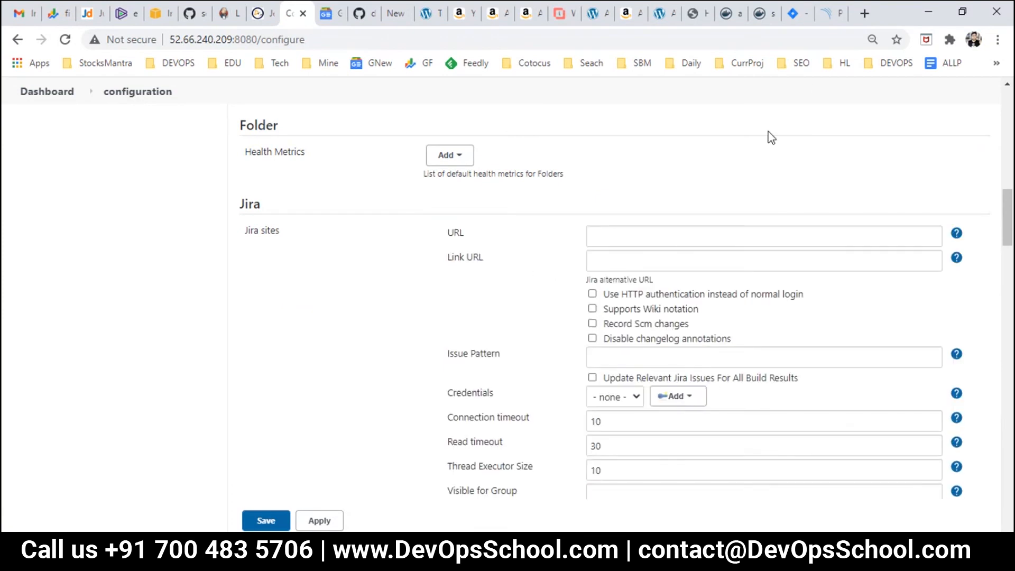
{"action": "mouse_move", "coordinate": [633, 555]}
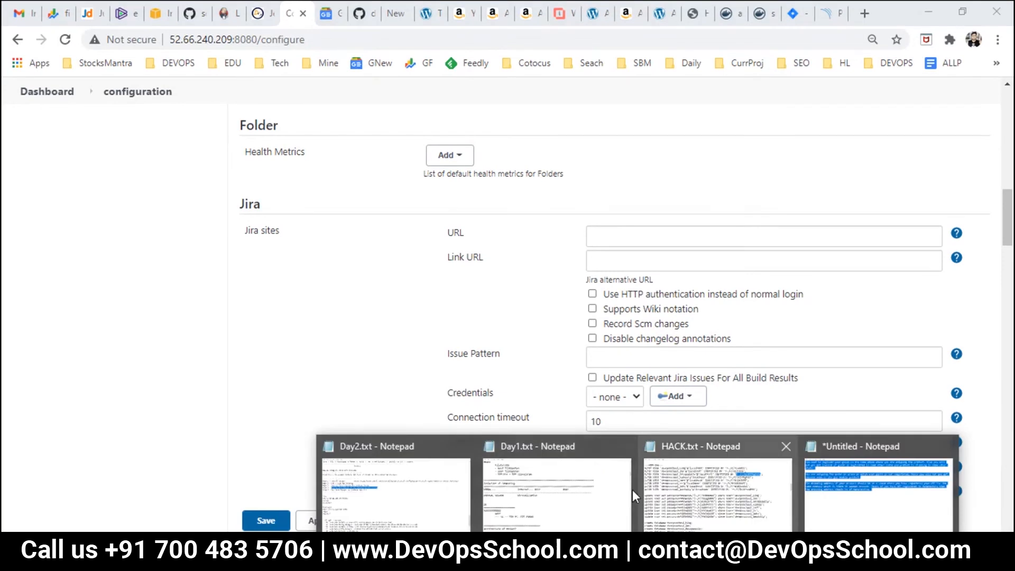
{"action": "left_click", "coordinate": [356, 499]}
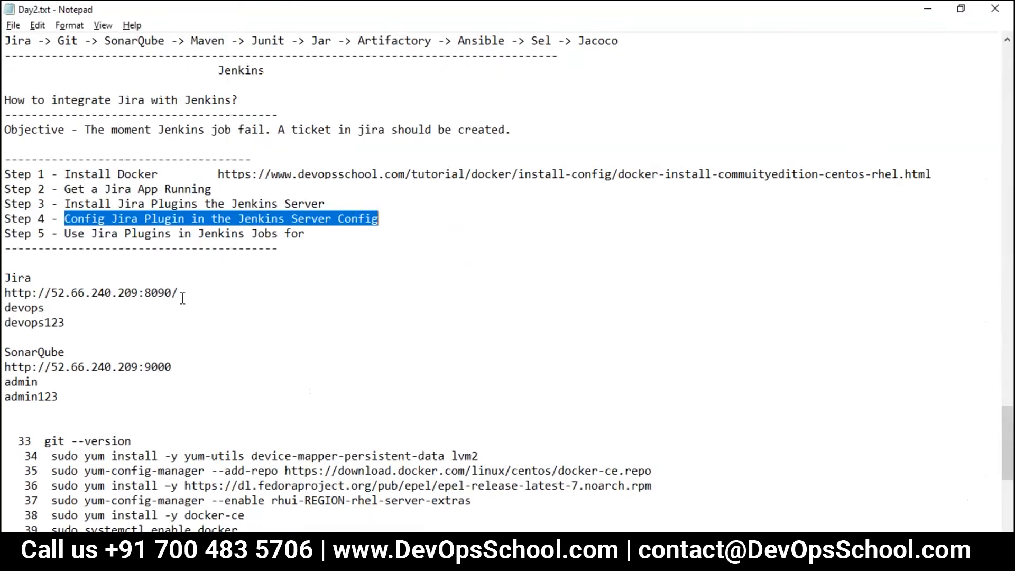
{"action": "left_click_drag", "start_coordinate": [194, 291], "coordinate": [3, 289]}
{"action": "key", "text": "ctrl+c"}
{"action": "key", "text": "alt+Tab"}
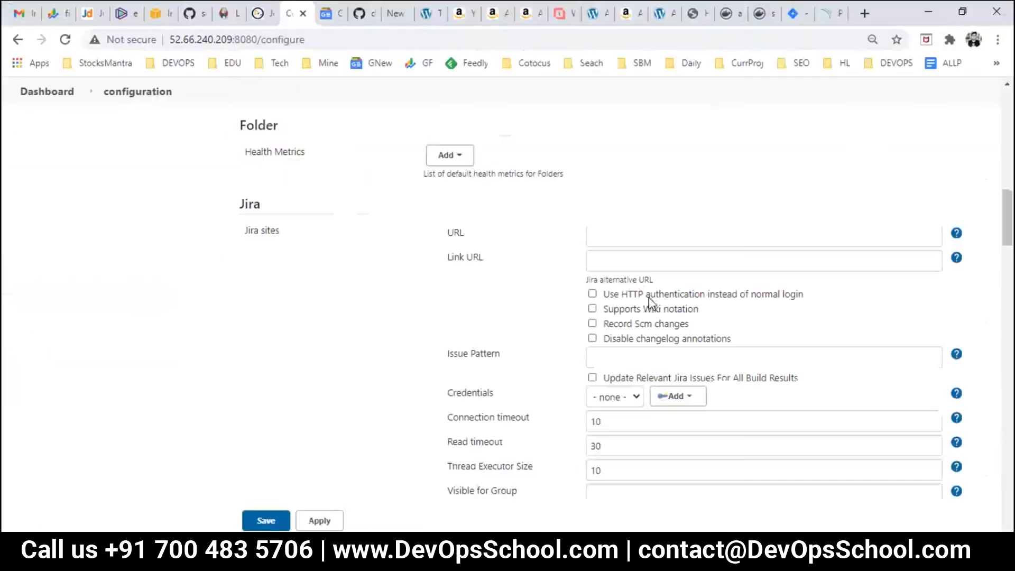
{"action": "left_click", "coordinate": [627, 240]}
{"action": "key", "text": "ctrl+v"}
{"action": "left_click", "coordinate": [635, 259]}
{"action": "key", "text": "ctrl+v"}
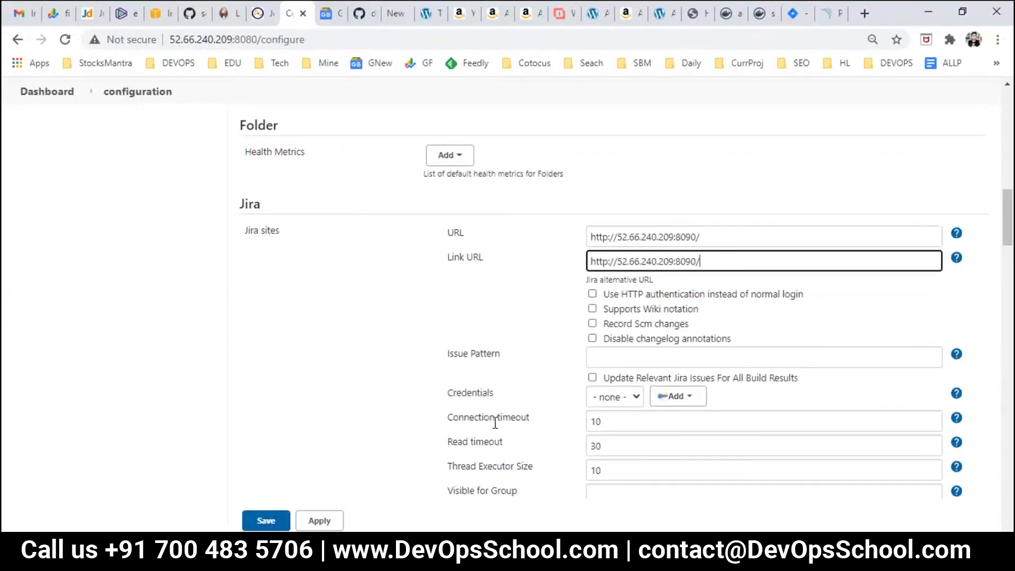
Step: Enable Use HTTP authentication for the Jira site and apply the settings
{"action": "left_click", "coordinate": [620, 398]}
{"action": "left_click", "coordinate": [621, 401]}
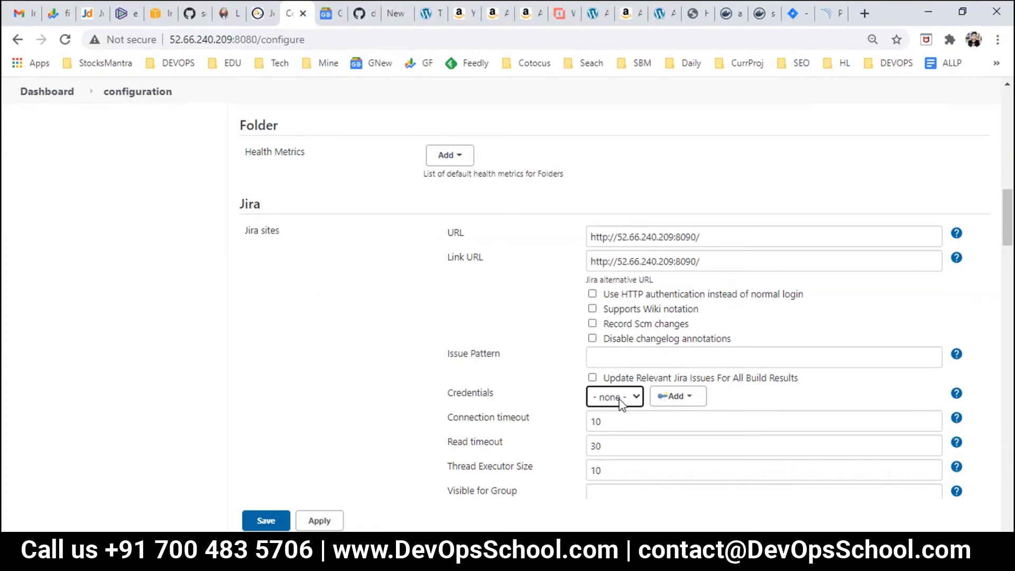
{"action": "left_click", "coordinate": [677, 397]}
{"action": "left_click", "coordinate": [591, 290]}
{"action": "left_click", "coordinate": [592, 294]}
{"action": "scroll", "coordinate": [656, 415], "scroll_direction": "down", "scroll_amount": 3}
{"action": "scroll", "coordinate": [655, 415], "scroll_direction": "up", "scroll_amount": 3}
{"action": "left_click", "coordinate": [319, 522]}
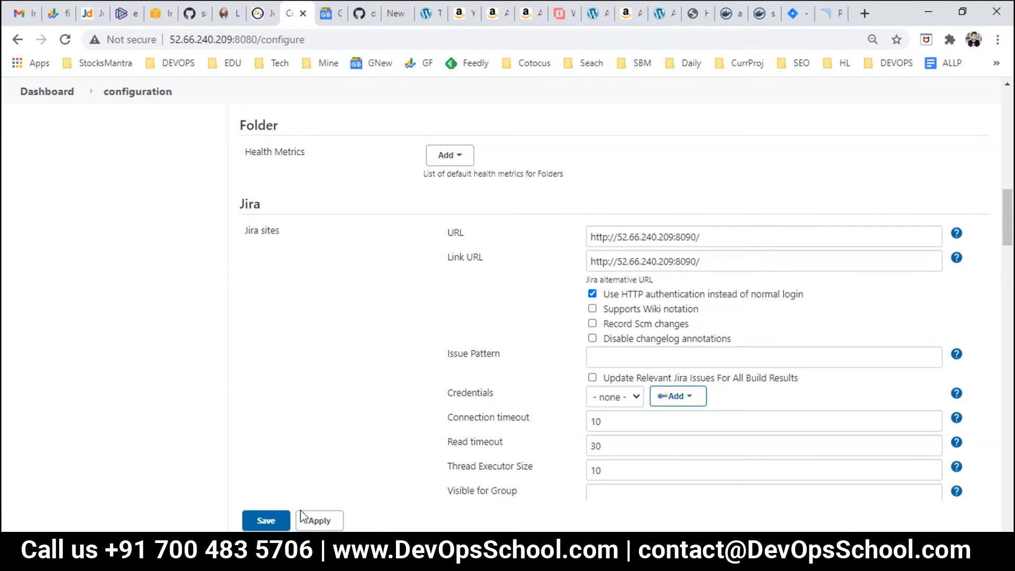
Step: Save the Jira site configuration and reopen Configure System at the Jira section
{"action": "left_click", "coordinate": [277, 520]}
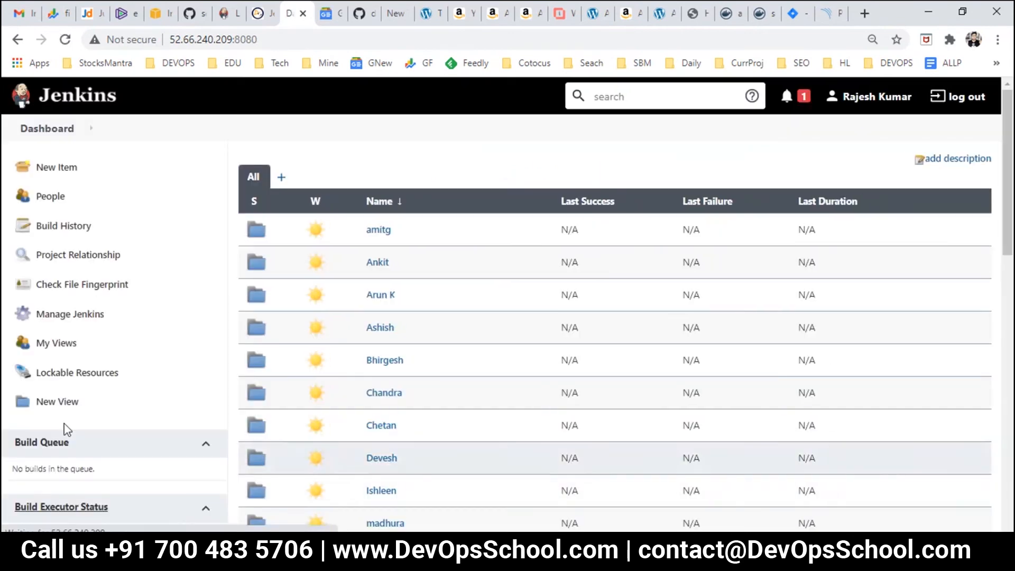
{"action": "left_click", "coordinate": [78, 317]}
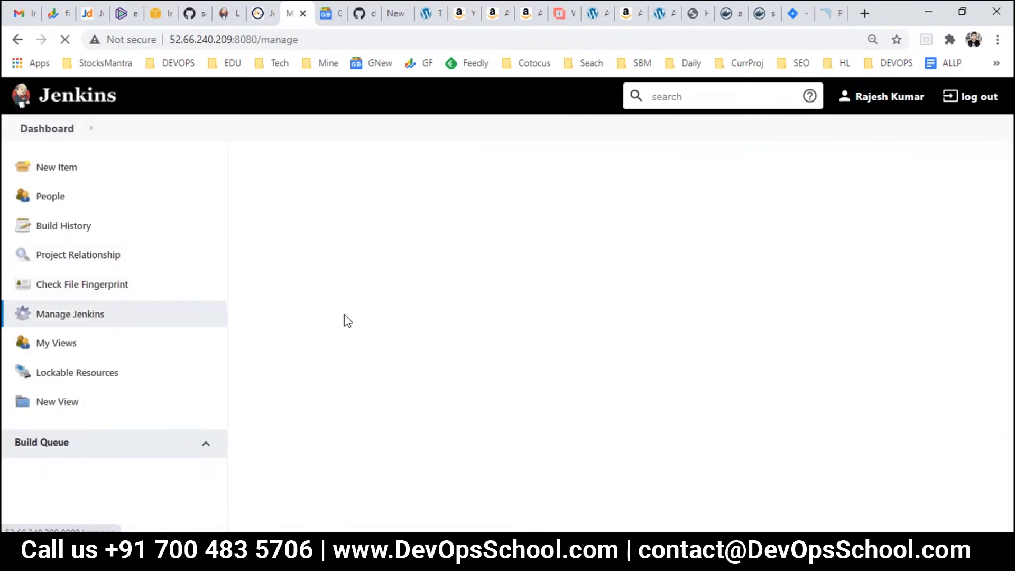
{"action": "left_click", "coordinate": [462, 347]}
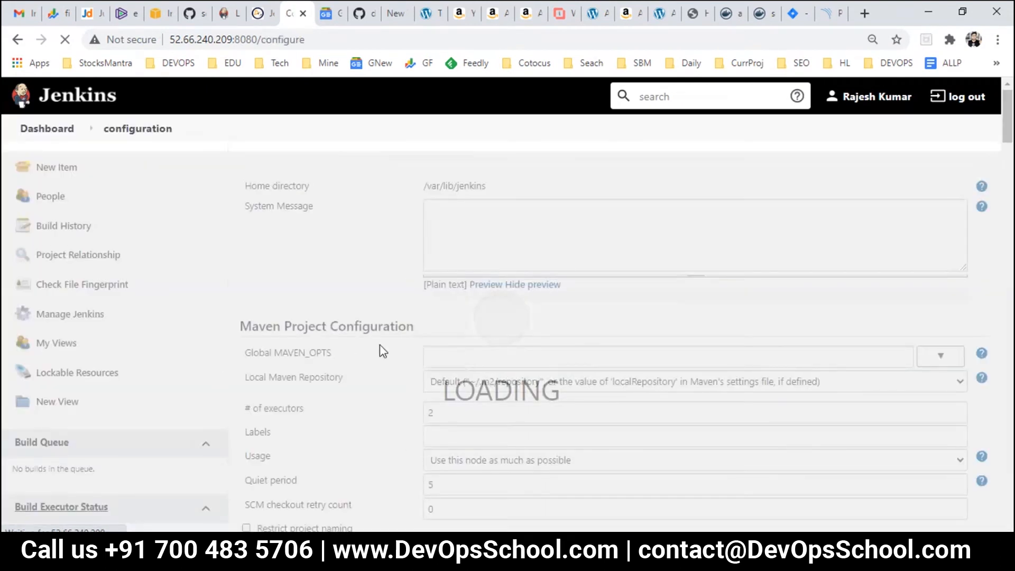
{"action": "scroll", "coordinate": [563, 376], "scroll_direction": "down", "scroll_amount": 15}
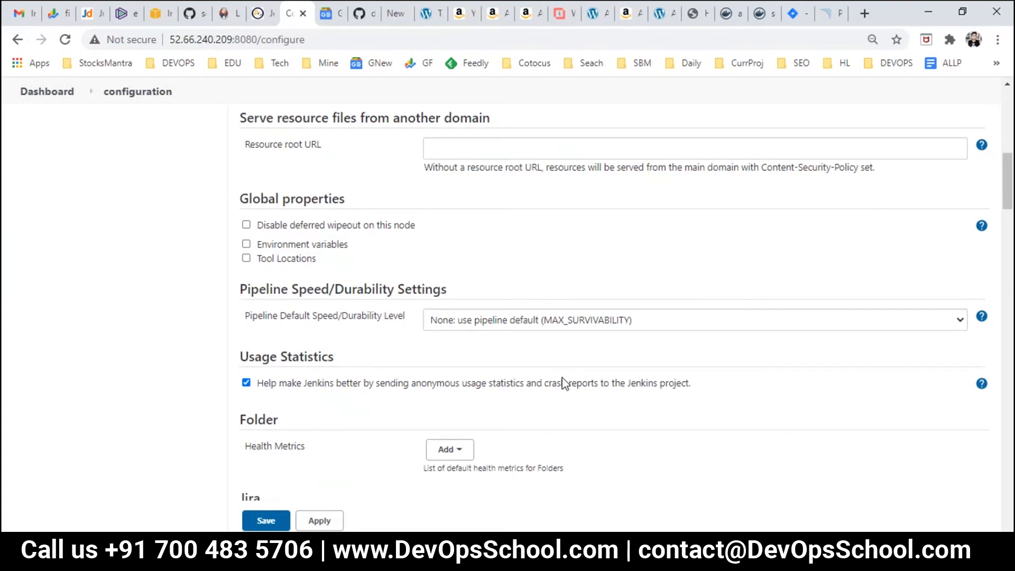
{"action": "scroll", "coordinate": [560, 364], "scroll_direction": "down", "scroll_amount": 1}
Step: Start a Jenkins-store credential for Jira, entering the Jira login username
{"action": "left_click", "coordinate": [672, 322]}
{"action": "left_click", "coordinate": [676, 344]}
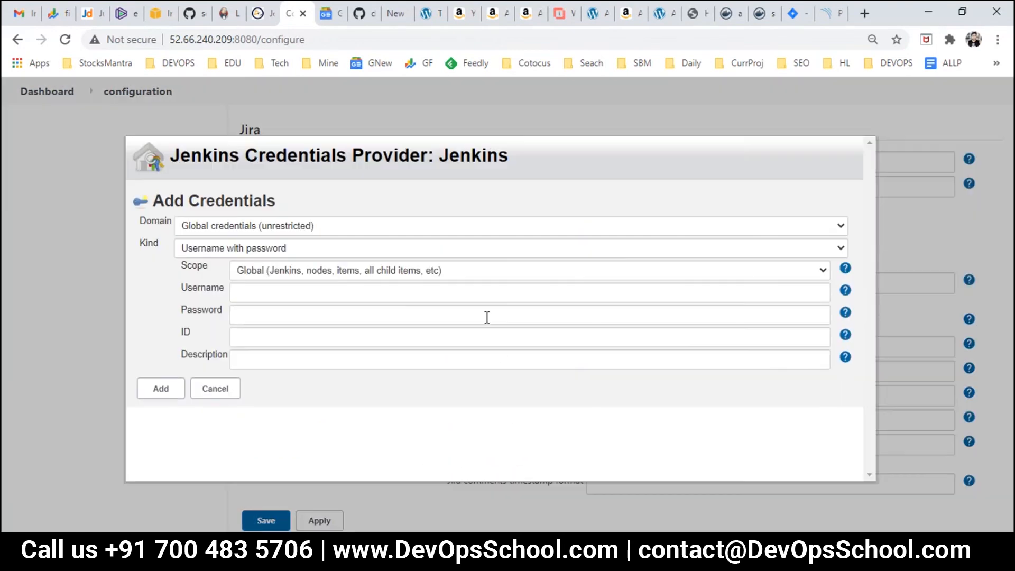
{"action": "left_click", "coordinate": [264, 290]}
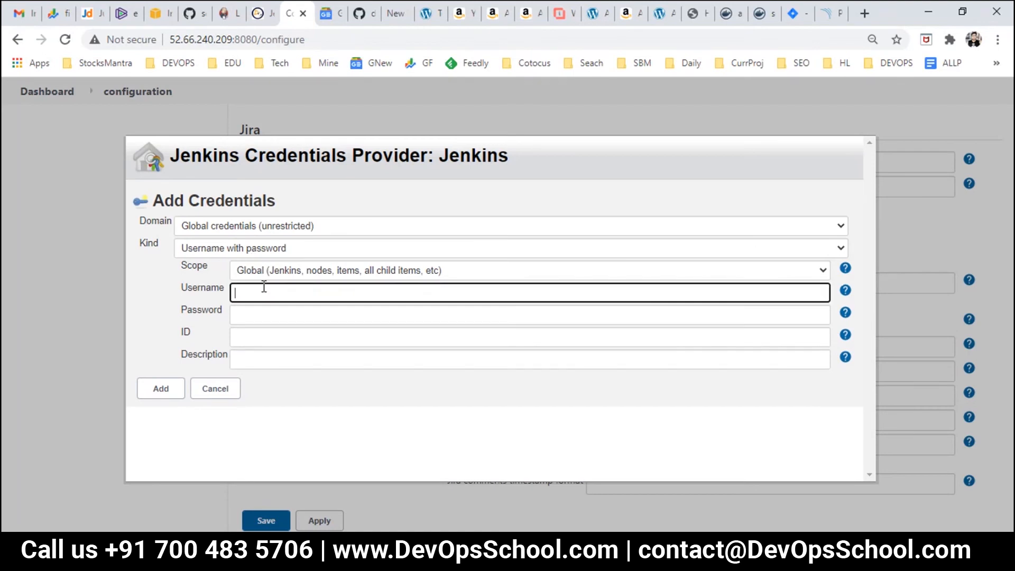
{"action": "key", "text": "alt+Tab"}
{"action": "key", "text": "alt+Tab"}
{"action": "type", "text": "devops"}
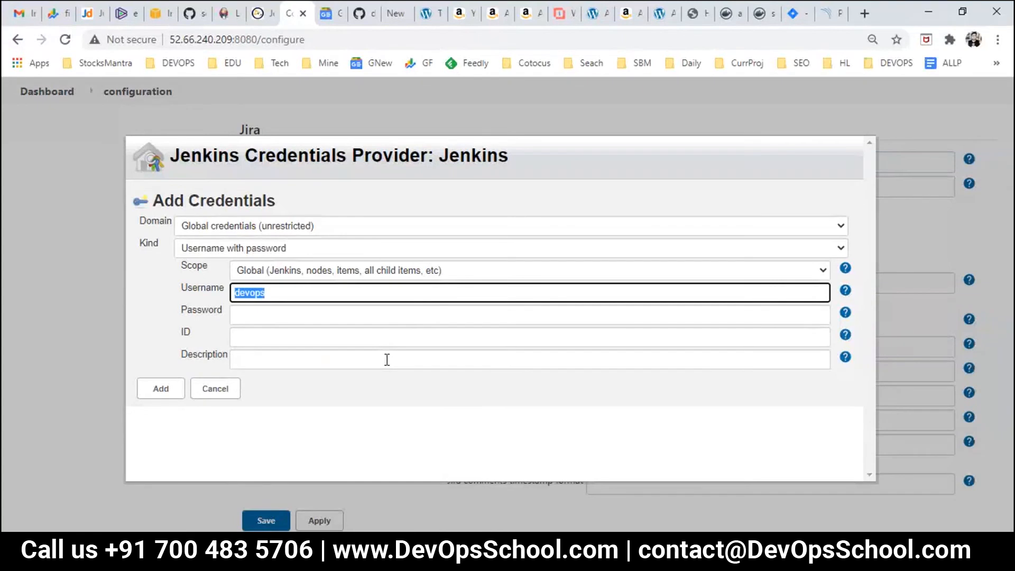
{"action": "key", "text": "Tab"}
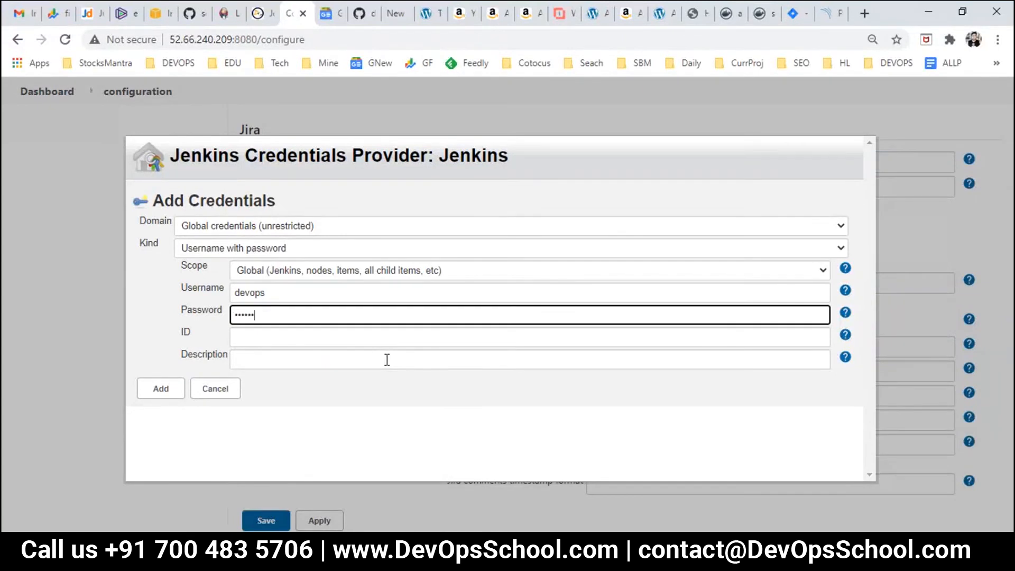
{"action": "key", "text": "Tab"}
{"action": "key", "text": "Tab"}
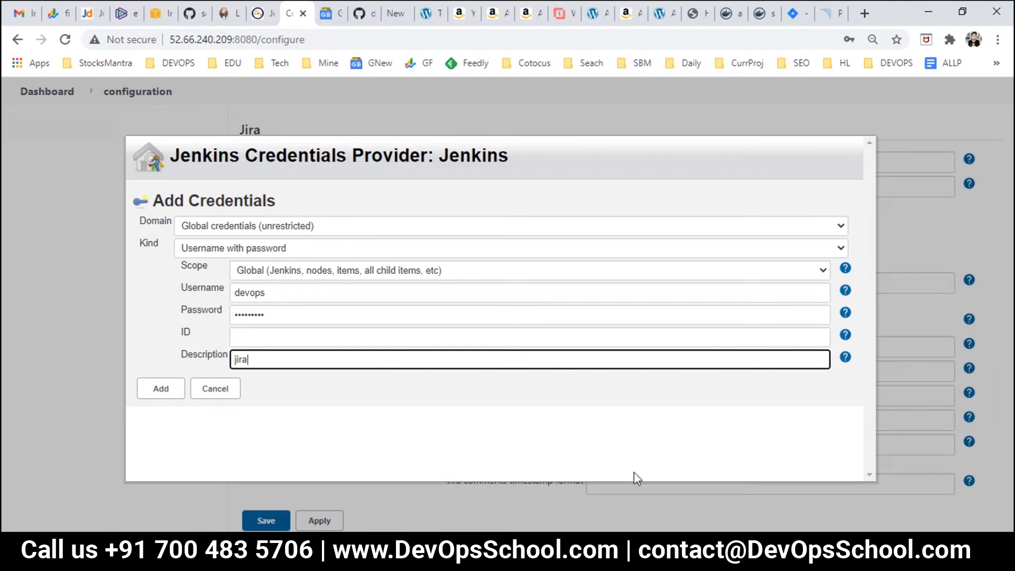
{"action": "left_click", "coordinate": [630, 551]}
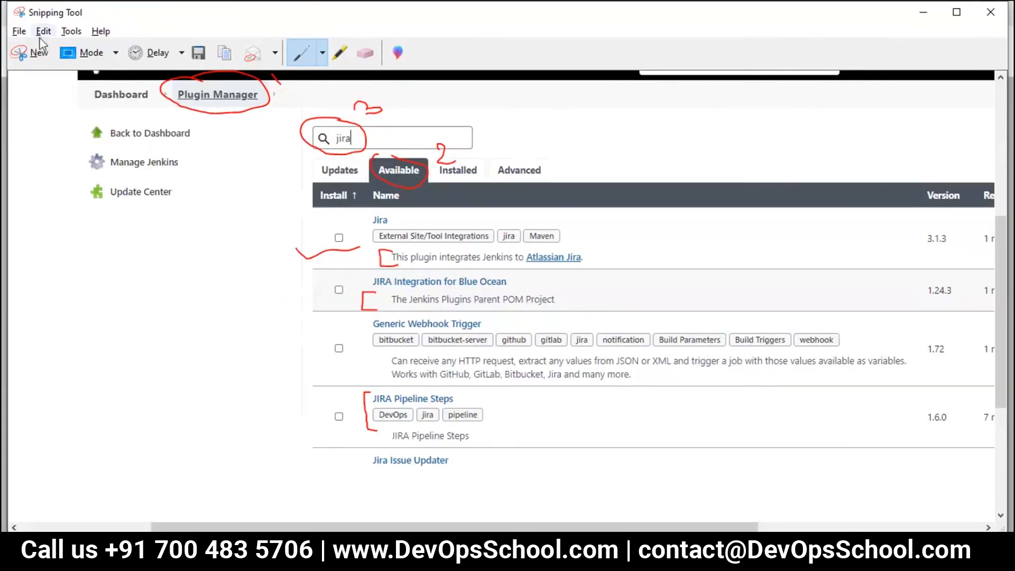
Step: Snip the filled-in Add Credentials form and save it as 30.JPG in DevSecOps
{"action": "left_click", "coordinate": [39, 53]}
{"action": "left_click_drag", "start_coordinate": [413, 317], "coordinate": [995, 532]}
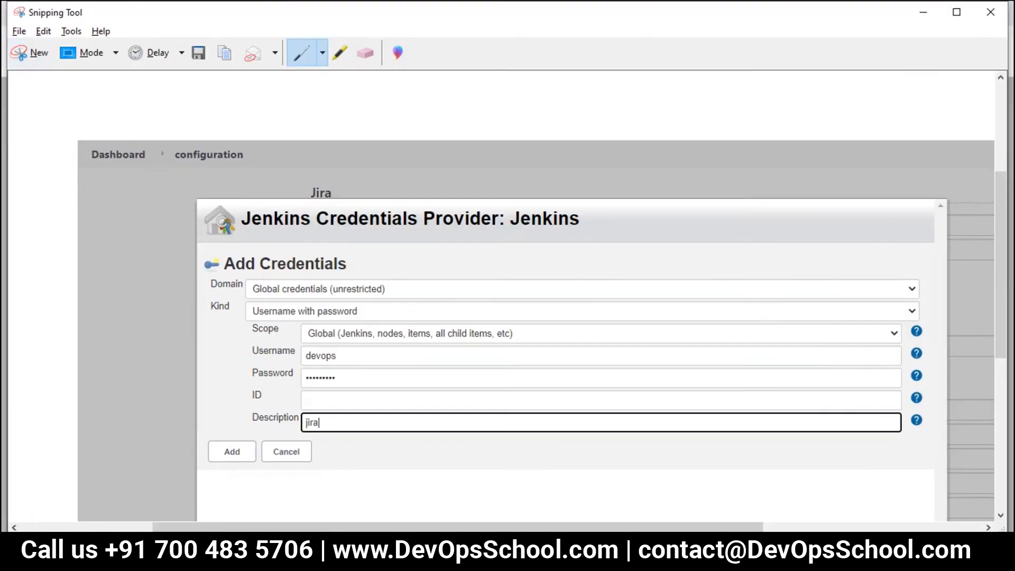
{"action": "left_click", "coordinate": [199, 52]}
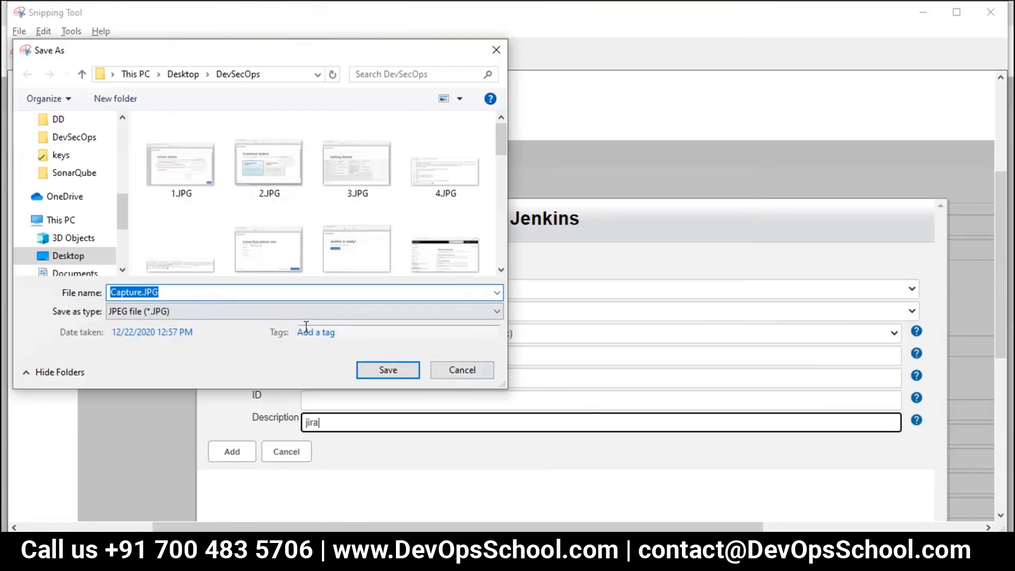
{"action": "scroll", "coordinate": [351, 265], "scroll_direction": "down", "scroll_amount": 8}
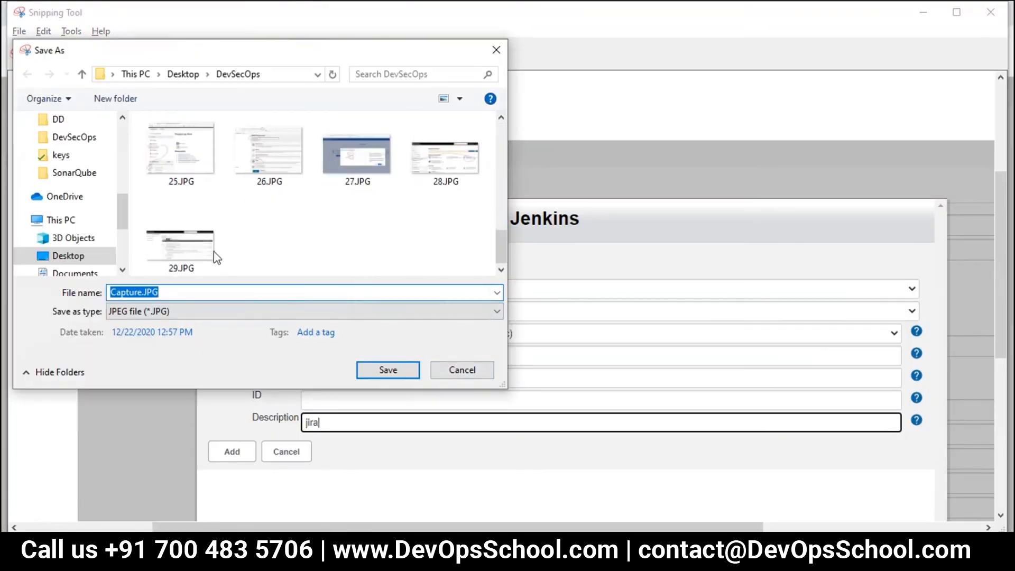
{"action": "left_click", "coordinate": [213, 252]}
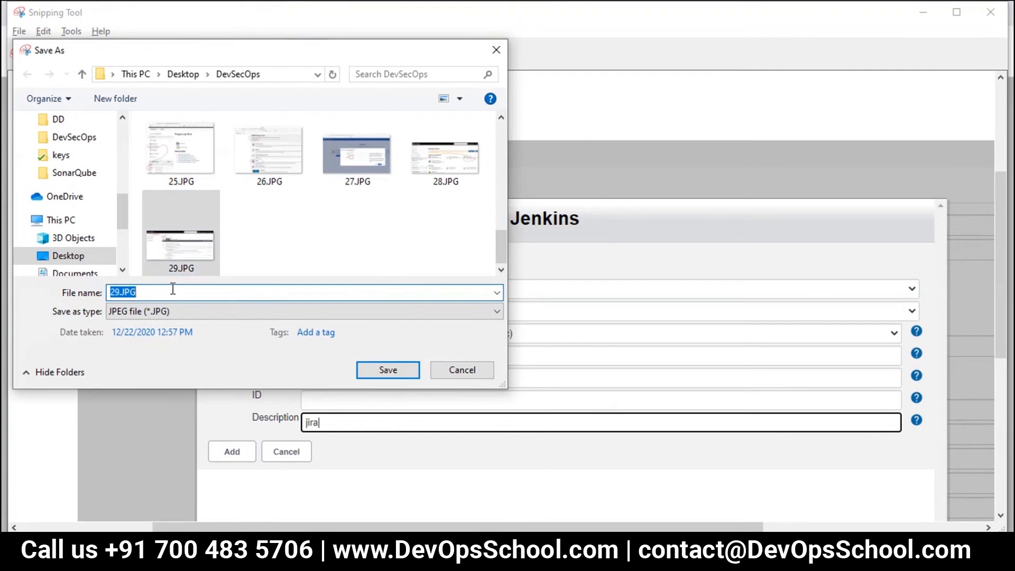
{"action": "type", "text": "30"}
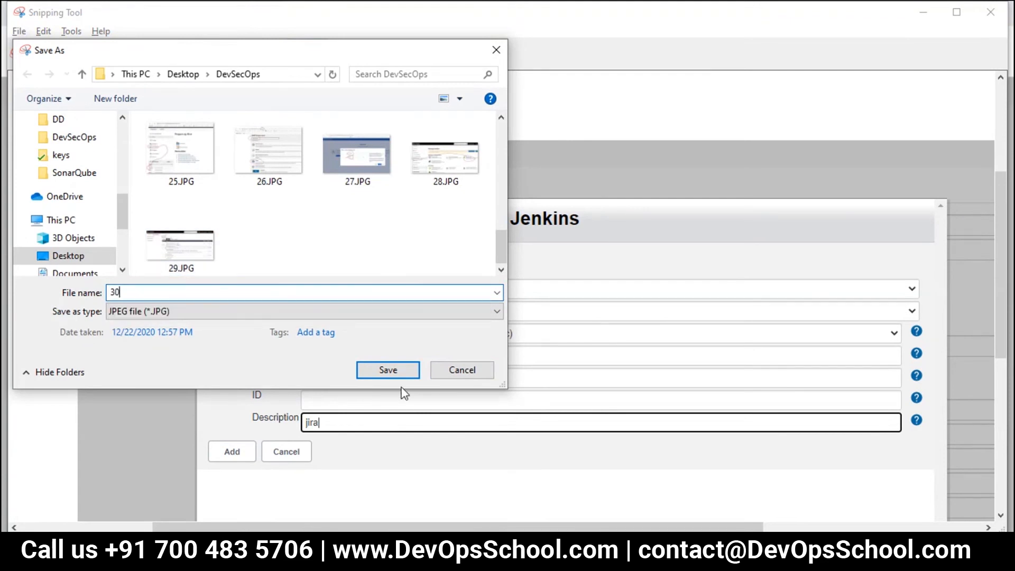
{"action": "left_click", "coordinate": [395, 366]}
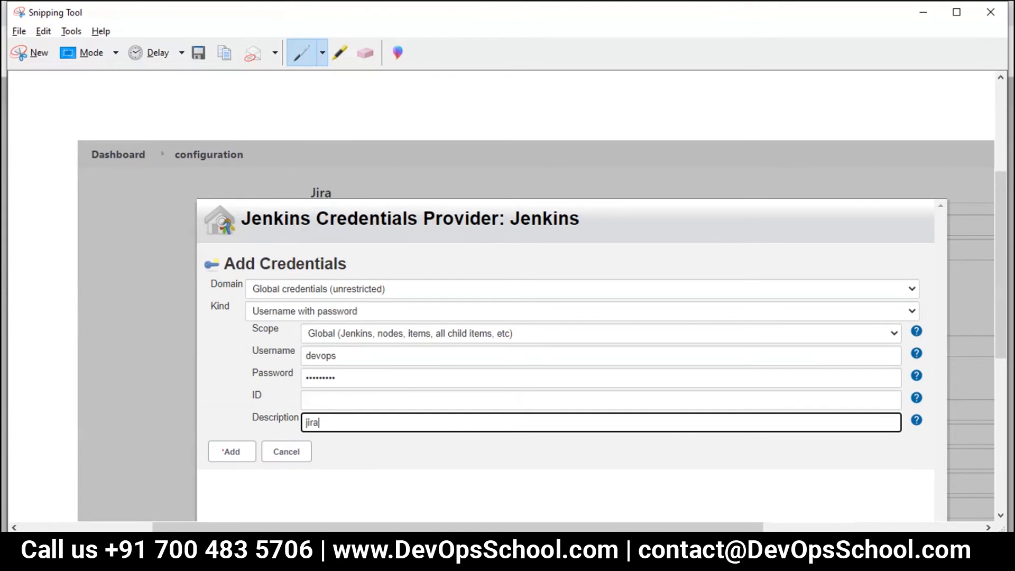
Step: Return to Jenkins and add the new Jira credential
{"action": "left_click", "coordinate": [371, 554]}
{"action": "left_click", "coordinate": [370, 554]}
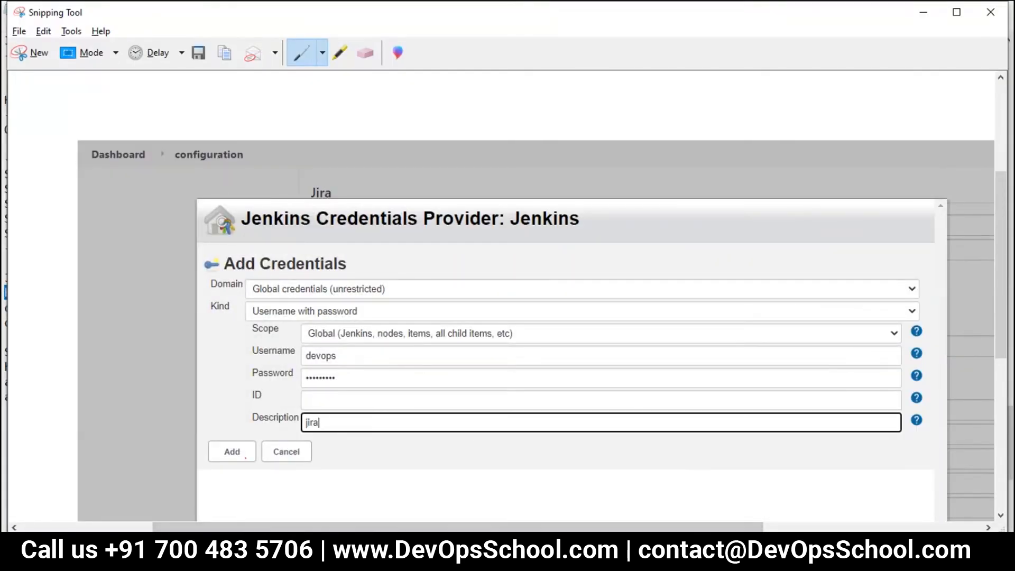
{"action": "left_click", "coordinate": [370, 554]}
{"action": "left_click", "coordinate": [162, 391]}
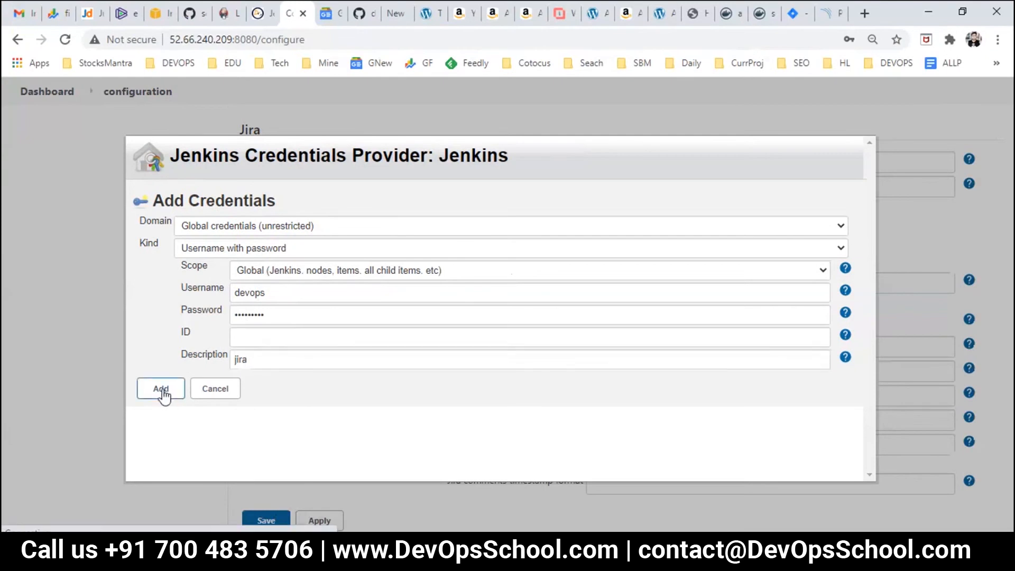
Step: Select the newly added jira credential for the Jira site
{"action": "left_click", "coordinate": [648, 325]}
{"action": "left_click", "coordinate": [629, 351]}
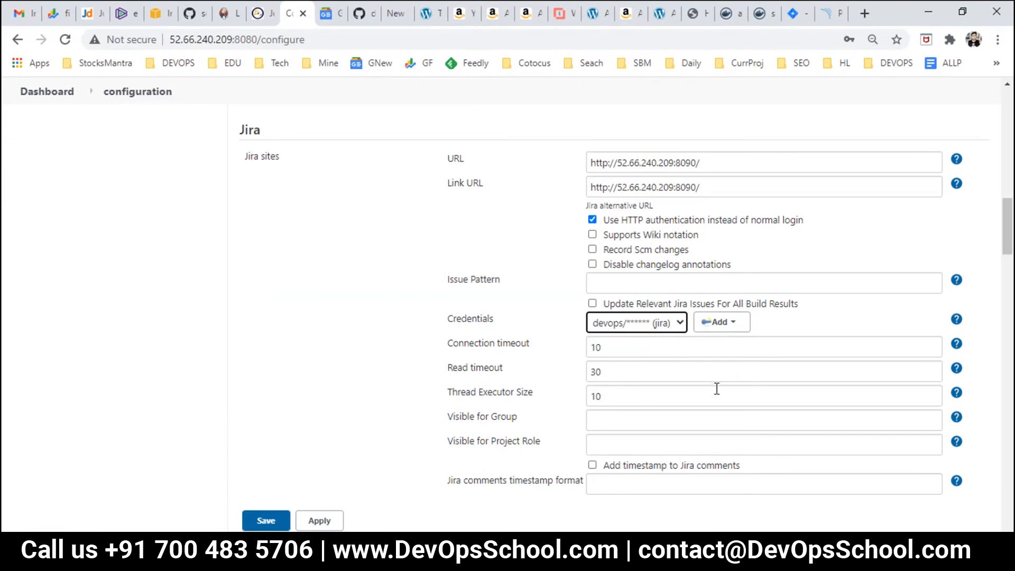
{"action": "scroll", "coordinate": [615, 402], "scroll_direction": "down", "scroll_amount": 1}
{"action": "scroll", "coordinate": [635, 421], "scroll_direction": "down", "scroll_amount": 1}
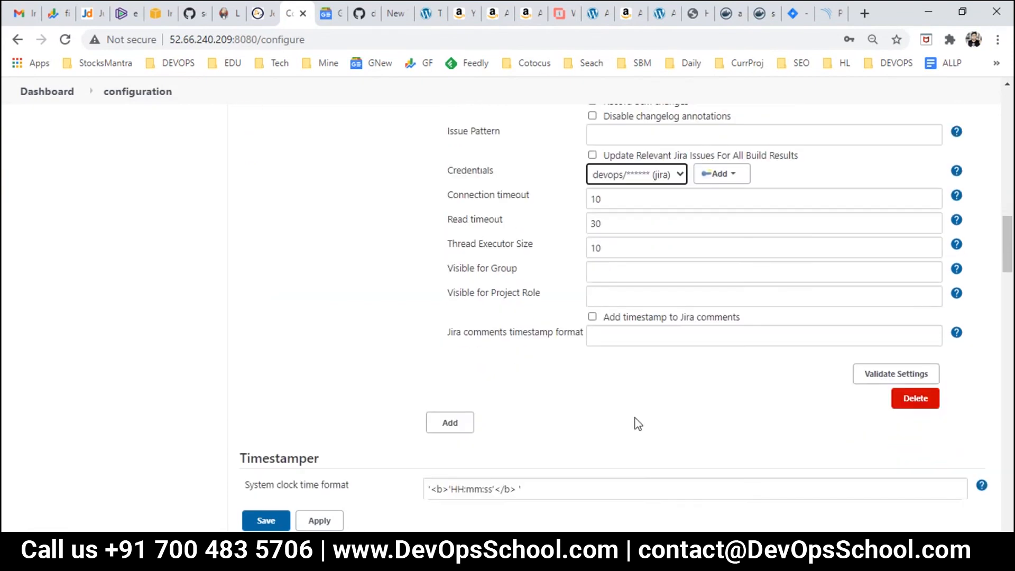
{"action": "scroll", "coordinate": [884, 375], "scroll_direction": "up", "scroll_amount": 2}
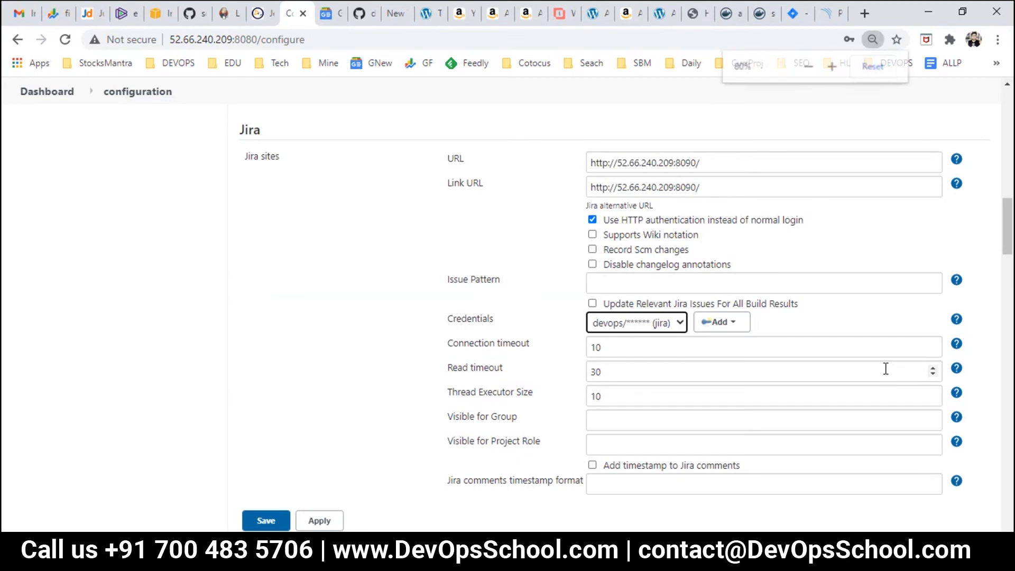
Step: Validate the Jira site settings so Success appears, adjusting the page zoom
{"action": "key", "text": "ctrl+minus"}
{"action": "left_click", "coordinate": [903, 491]}
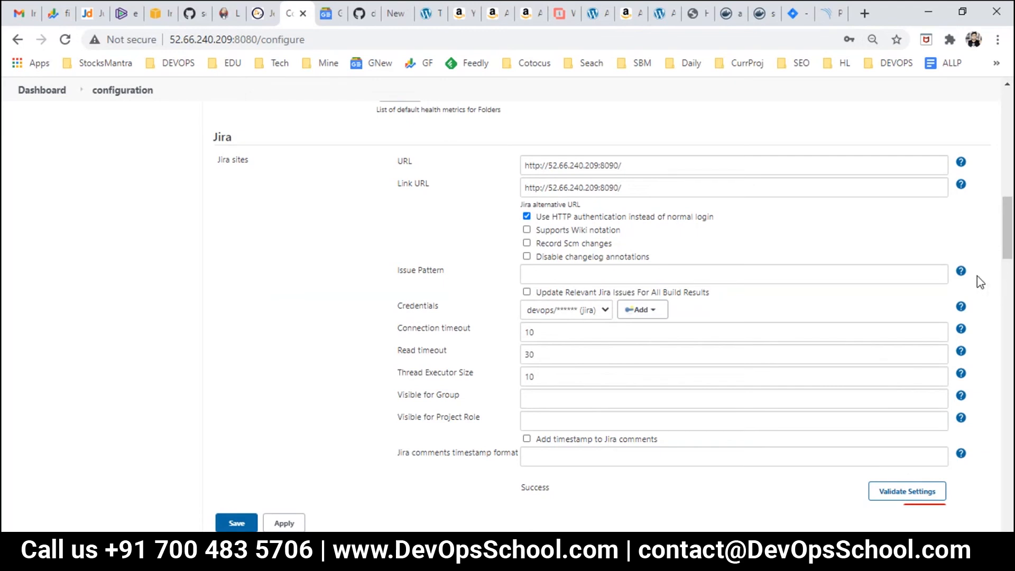
{"action": "key", "text": "ctrl+plus"}
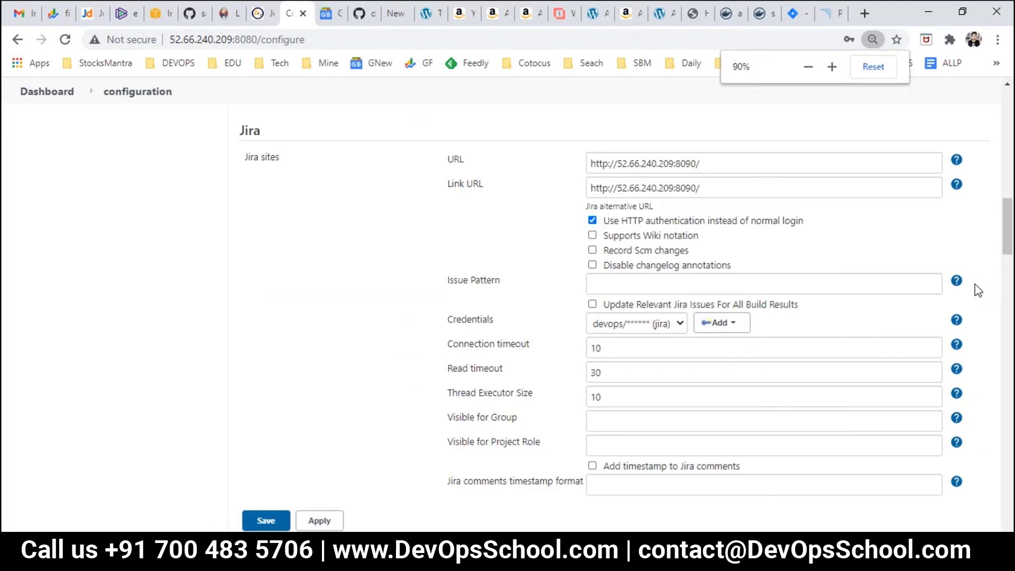
{"action": "left_click_drag", "start_coordinate": [1008, 247], "coordinate": [1010, 254]}
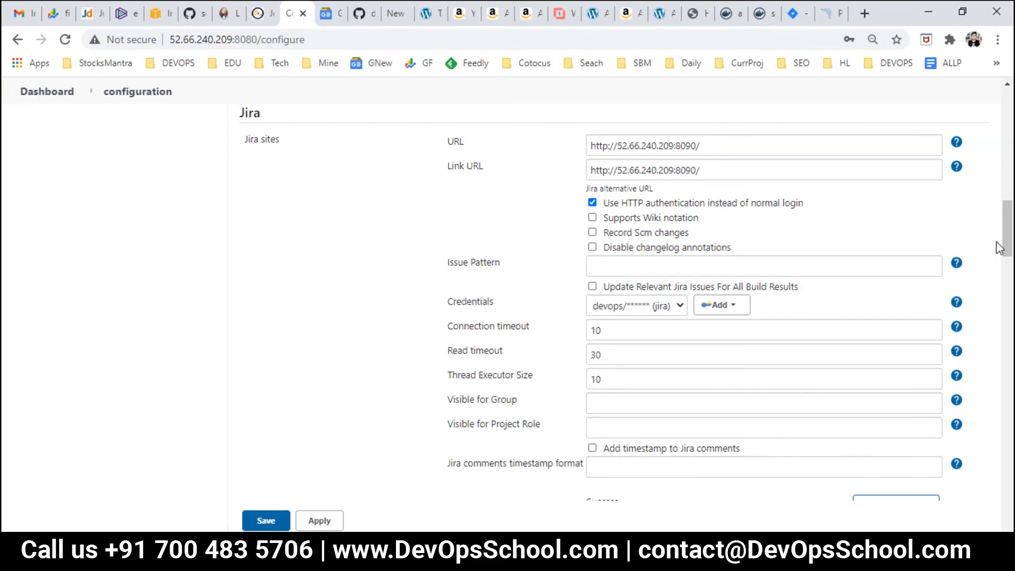
{"action": "key", "text": "ctrl+minus"}
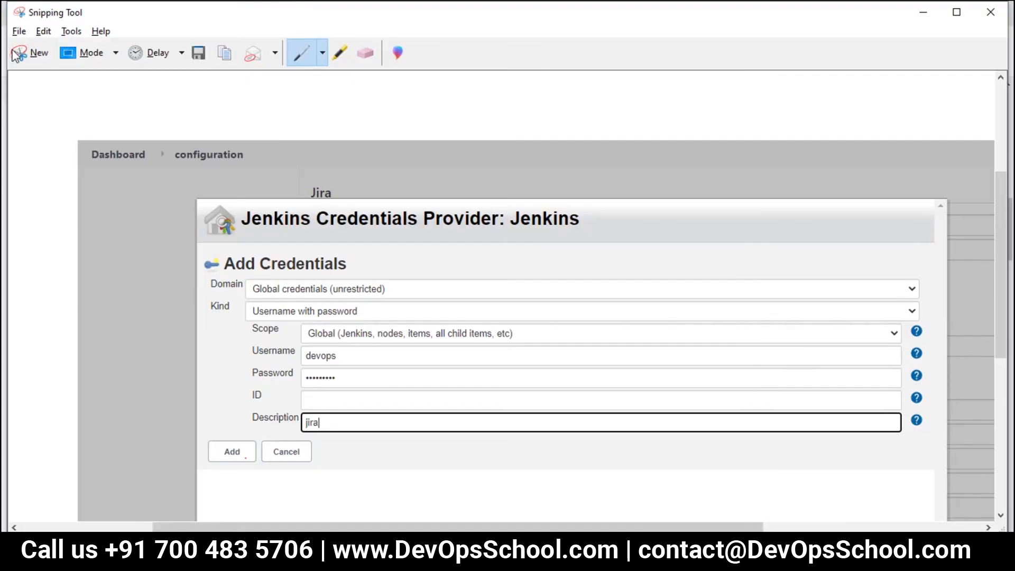
{"action": "left_click", "coordinate": [19, 54]}
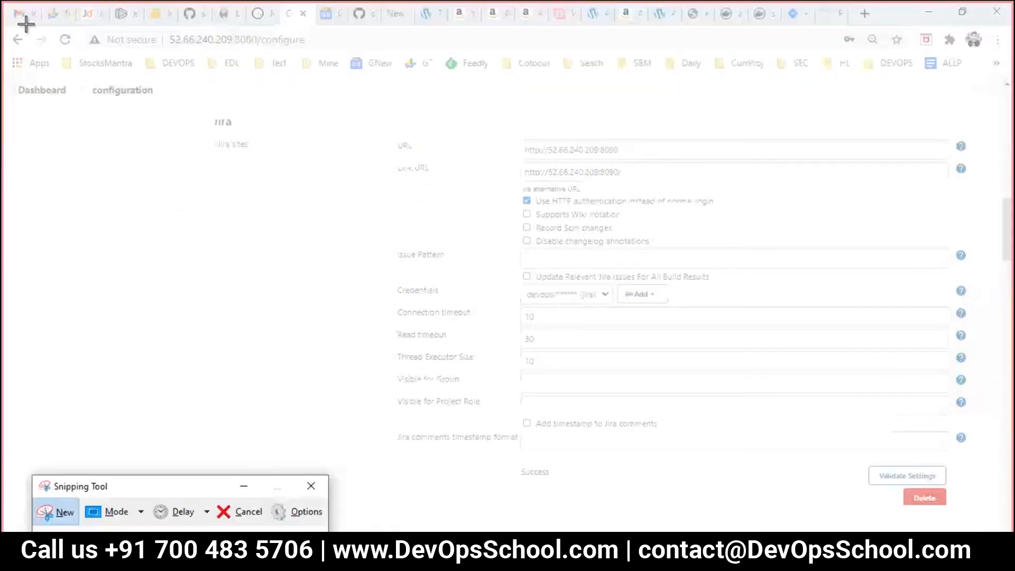
Step: Snip the Jira settings page and mark the breadcrumb, Link URL and Success message in red
{"action": "left_click_drag", "start_coordinate": [20, 29], "coordinate": [954, 531]}
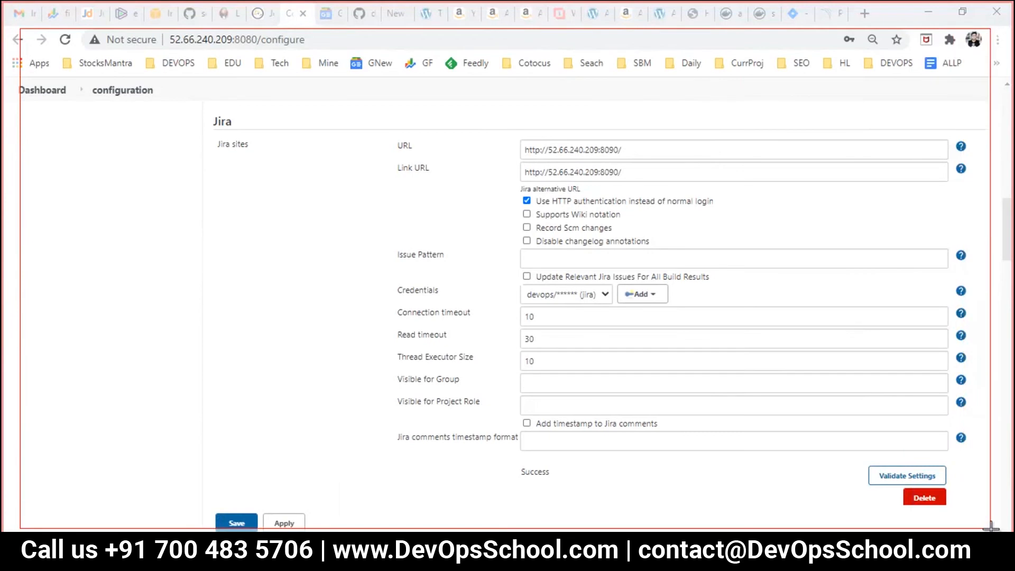
{"action": "mouse_move", "coordinate": [142, 189]}
{"action": "left_mouse_down"}
{"action": "mouse_move", "coordinate": [219, 226]}
{"action": "mouse_move", "coordinate": [190, 180]}
{"action": "left_mouse_up"}
{"action": "mouse_move", "coordinate": [204, 249]}
{"action": "left_mouse_down"}
{"action": "mouse_move", "coordinate": [263, 239]}
{"action": "mouse_move", "coordinate": [256, 276]}
{"action": "left_mouse_up"}
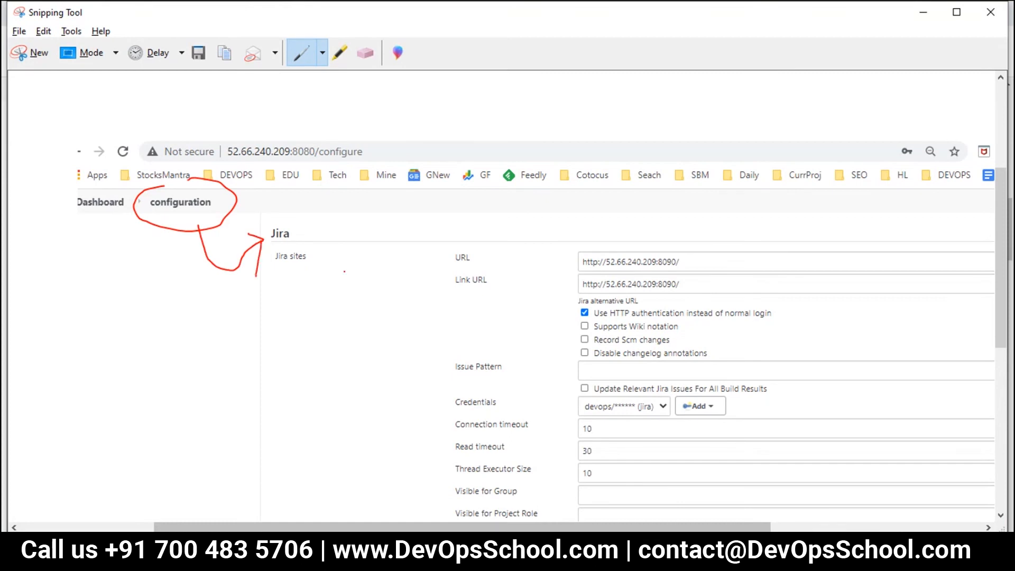
{"action": "left_click_drag", "start_coordinate": [365, 231], "coordinate": [458, 225]}
{"action": "left_click_drag", "start_coordinate": [563, 278], "coordinate": [571, 284]}
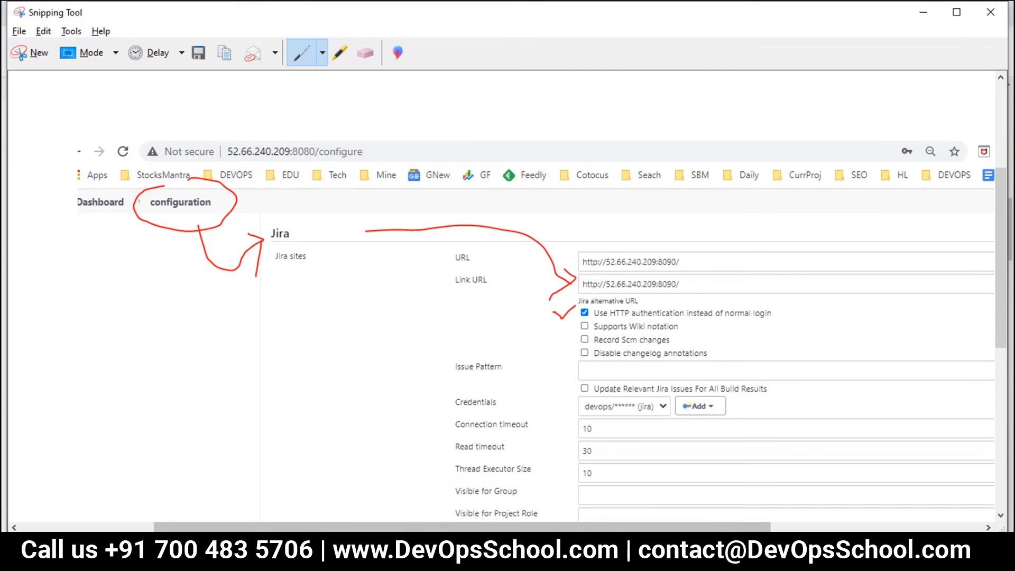
{"action": "mouse_move", "coordinate": [611, 420]}
{"action": "left_mouse_down"}
{"action": "mouse_move", "coordinate": [663, 398]}
{"action": "mouse_move", "coordinate": [563, 410]}
{"action": "left_mouse_up"}
{"action": "scroll", "coordinate": [673, 448], "scroll_direction": "down", "scroll_amount": 3}
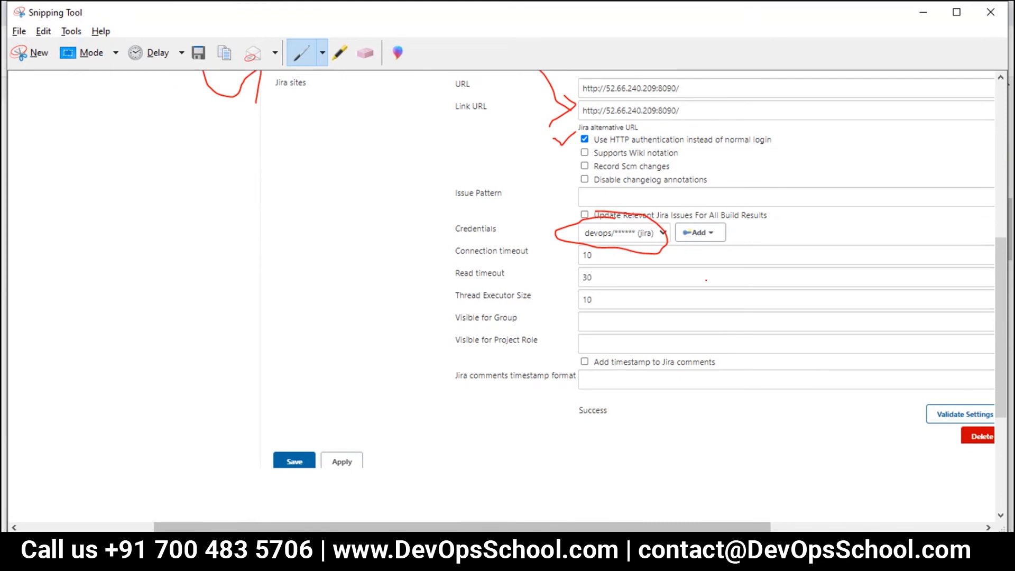
{"action": "left_click_drag", "start_coordinate": [672, 262], "coordinate": [920, 388]}
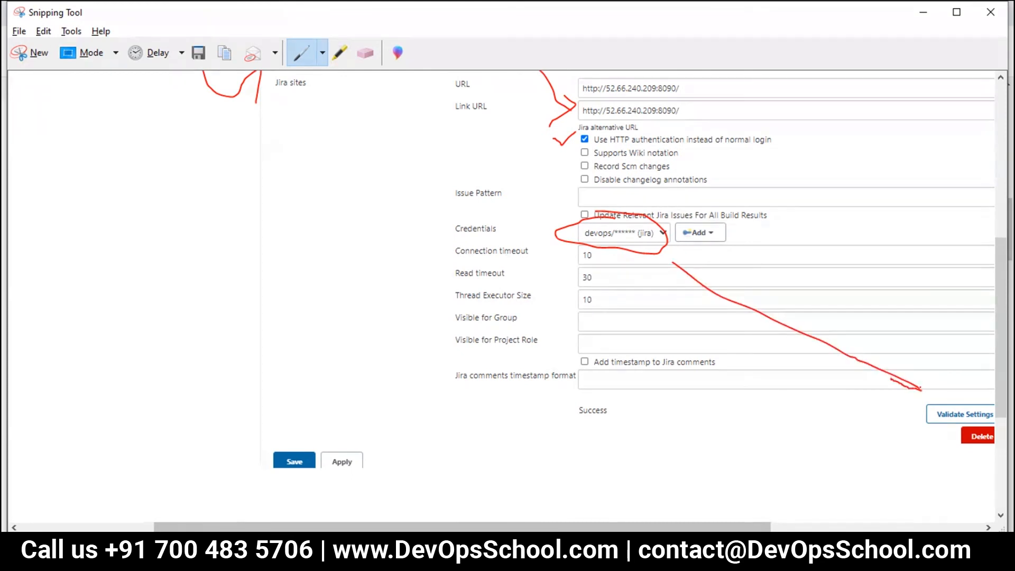
{"action": "left_click_drag", "start_coordinate": [596, 386], "coordinate": [637, 400]}
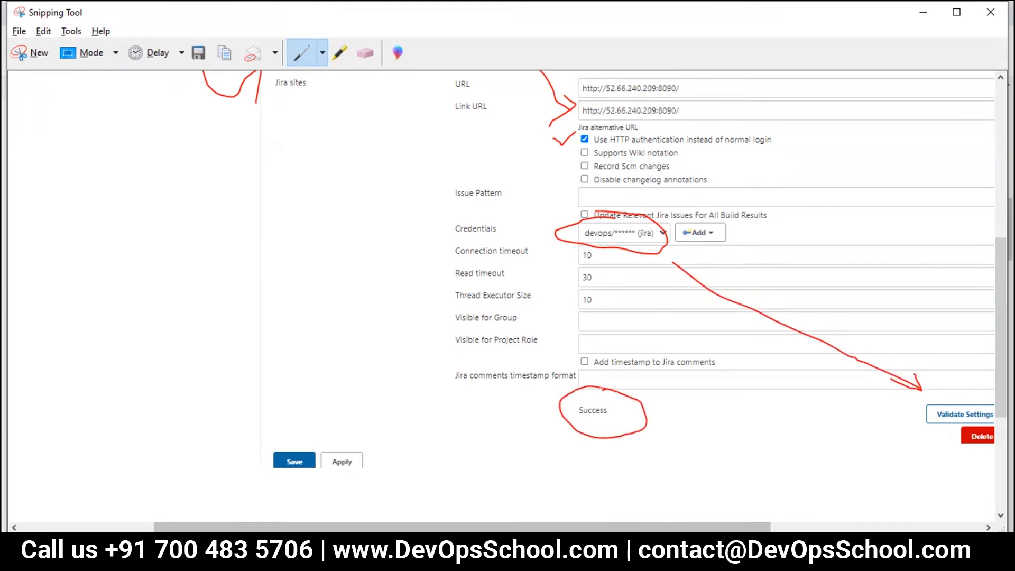
{"action": "scroll", "coordinate": [634, 297], "scroll_direction": "up", "scroll_amount": 1}
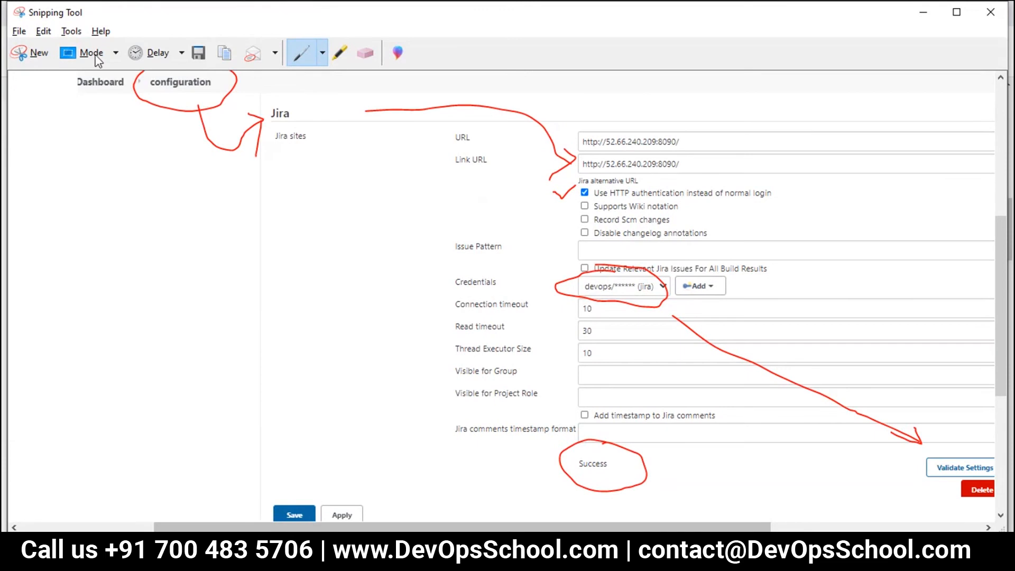
Step: Save the annotated snip as 31.JPG in DevSecOps
{"action": "left_click", "coordinate": [199, 52]}
{"action": "scroll", "coordinate": [283, 244], "scroll_direction": "down", "scroll_amount": 10}
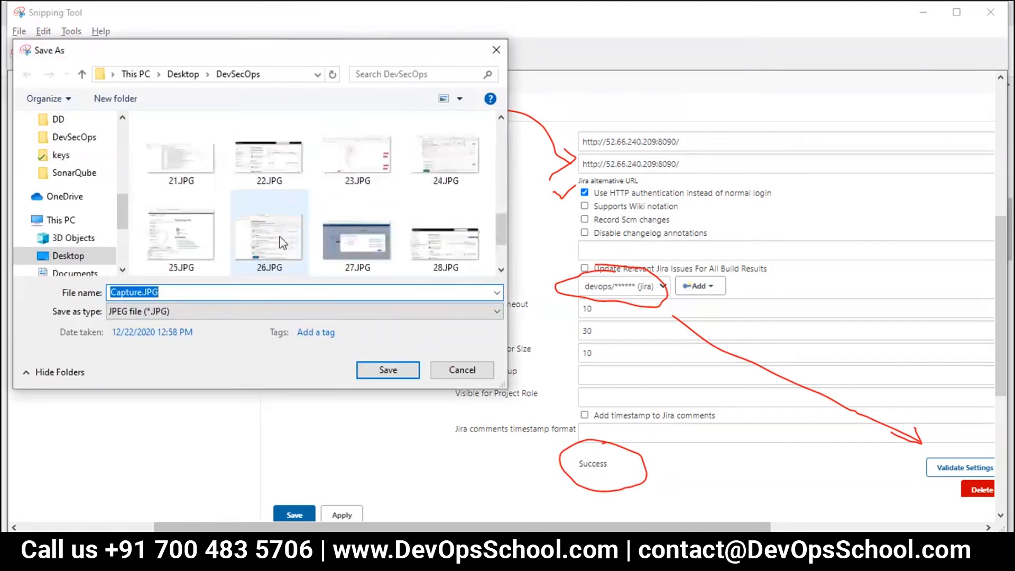
{"action": "left_click", "coordinate": [278, 246]}
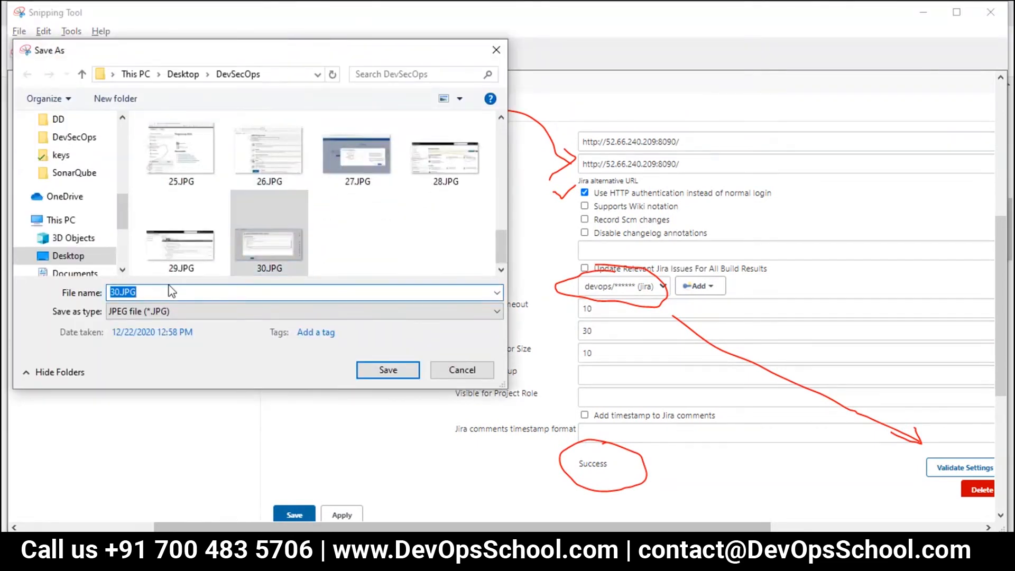
{"action": "type", "text": "31"}
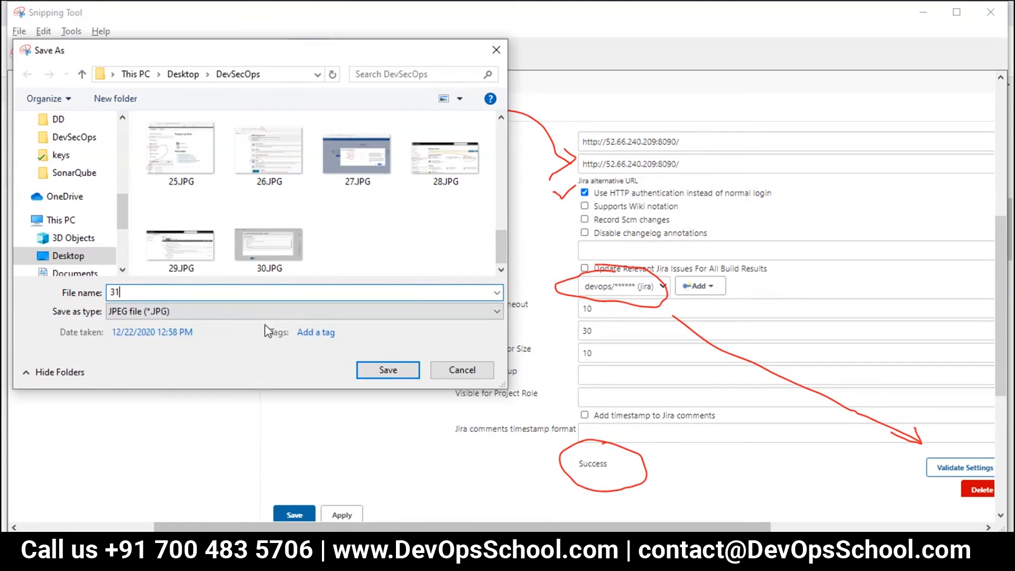
{"action": "left_click", "coordinate": [384, 372]}
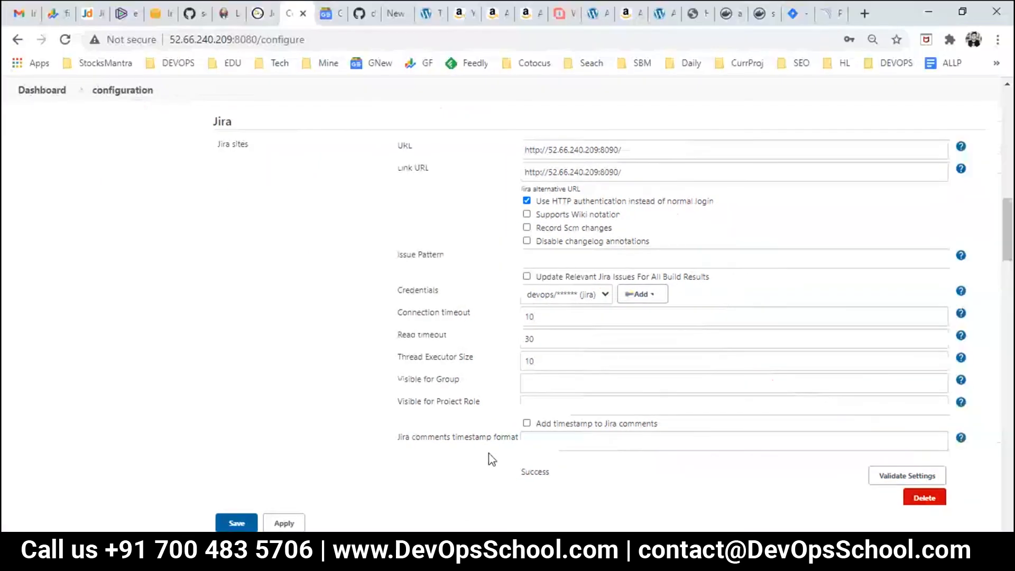
Step: Save the Jenkins configuration and reopen Day2.txt, highlighting the Step 4 plugin-configuration line
{"action": "scroll", "coordinate": [487, 455], "scroll_direction": "down", "scroll_amount": 4}
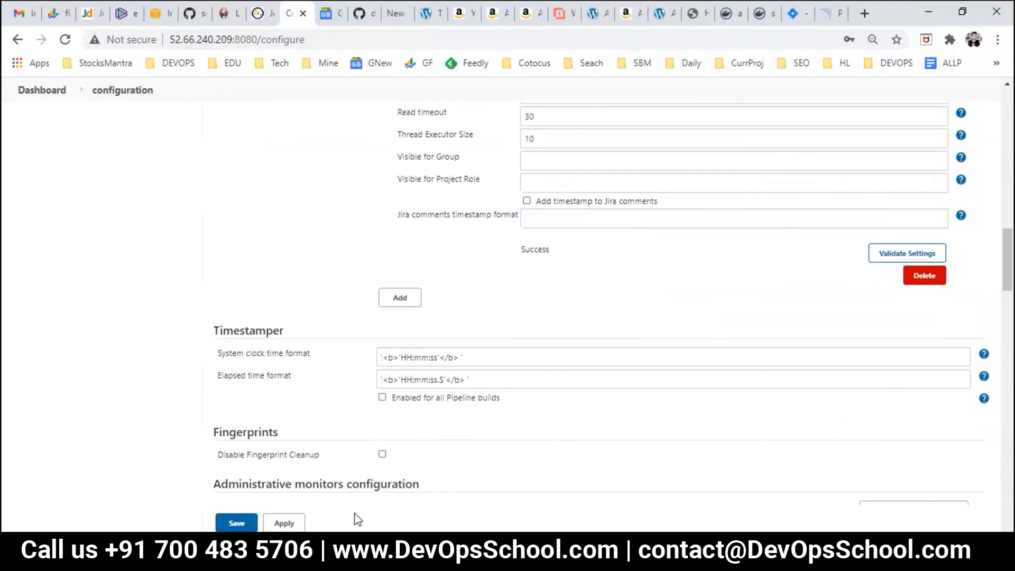
{"action": "left_click", "coordinate": [252, 523]}
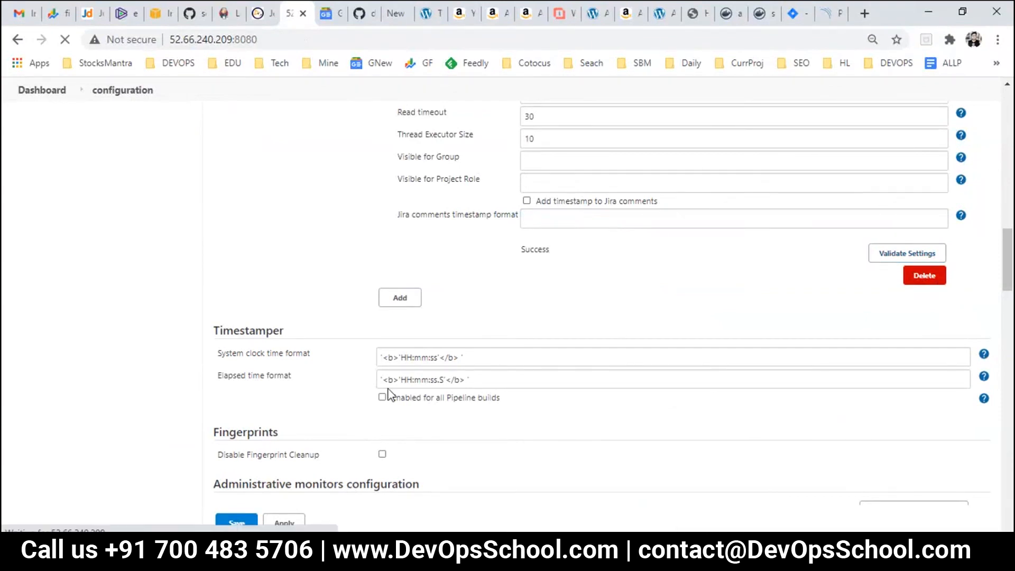
{"action": "mouse_move", "coordinate": [638, 561]}
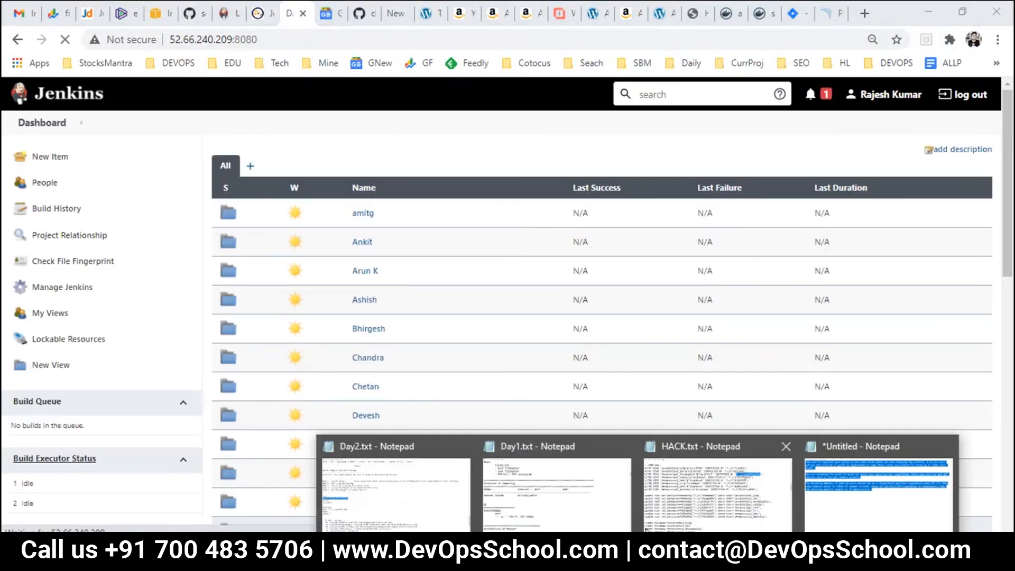
{"action": "left_click", "coordinate": [381, 471]}
{"action": "left_click", "coordinate": [136, 242]}
{"action": "left_click_drag", "start_coordinate": [97, 218], "coordinate": [72, 233]}
Step: Highlight the objective's key words: The, Jenkins, fail, ticket and jira
{"action": "left_click", "coordinate": [311, 236]}
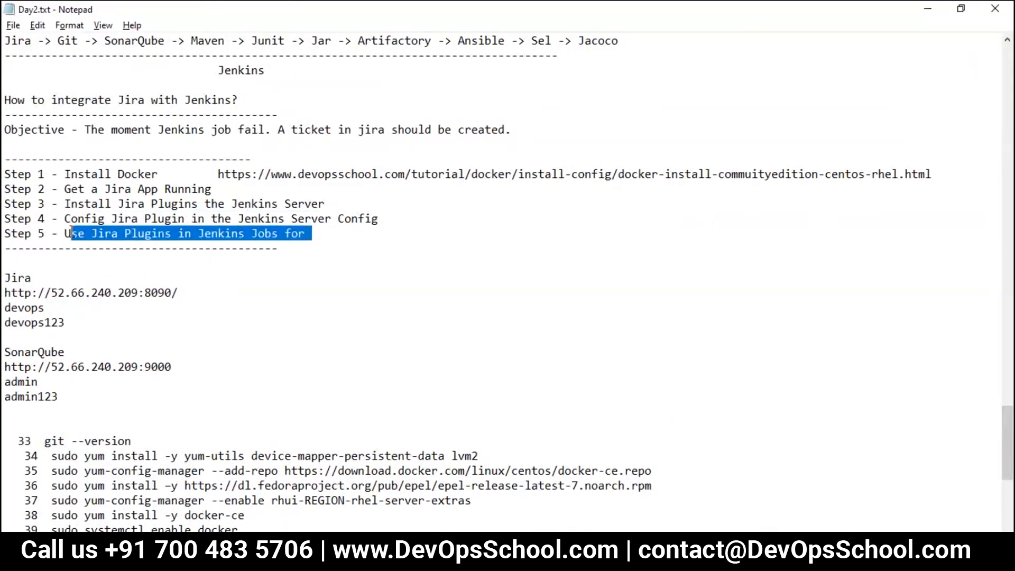
{"action": "double_click", "coordinate": [94, 130]}
{"action": "double_click", "coordinate": [169, 130]}
{"action": "left_click", "coordinate": [244, 132]}
{"action": "double_click", "coordinate": [245, 132]}
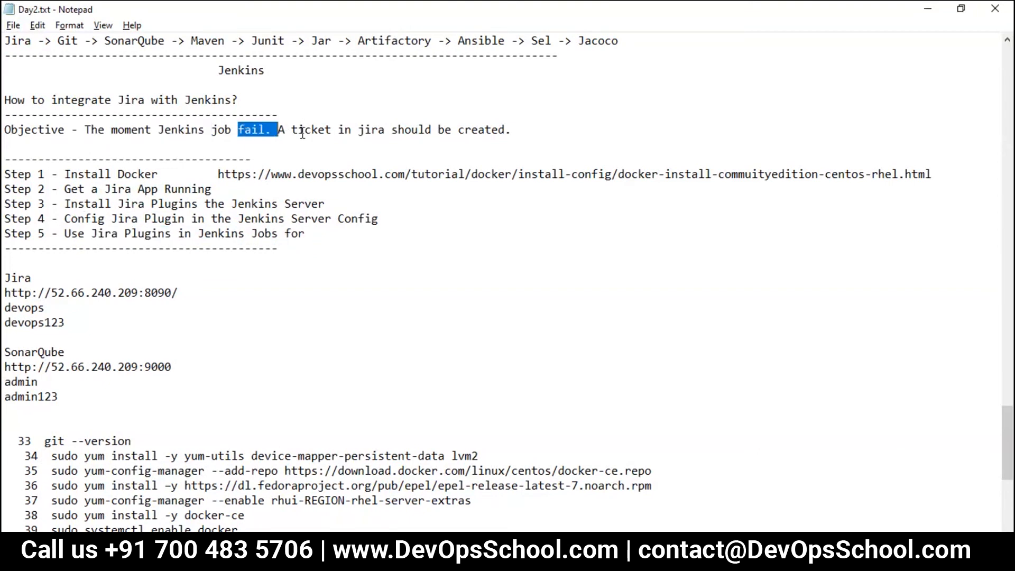
{"action": "double_click", "coordinate": [302, 134]}
{"action": "double_click", "coordinate": [376, 133]}
{"action": "left_click", "coordinate": [432, 120]}
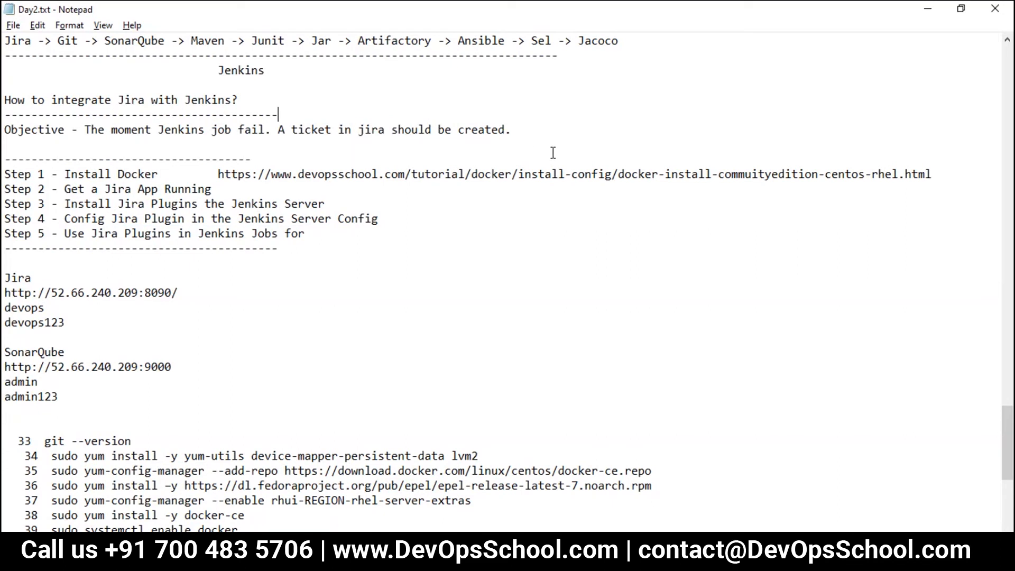
Step: Highlight Jira, Plugins and Jenkins in Step 5, then return to the Jenkins dashboard
{"action": "double_click", "coordinate": [115, 234]}
{"action": "double_click", "coordinate": [171, 233]}
{"action": "double_click", "coordinate": [218, 235]}
{"action": "left_click", "coordinate": [313, 235]}
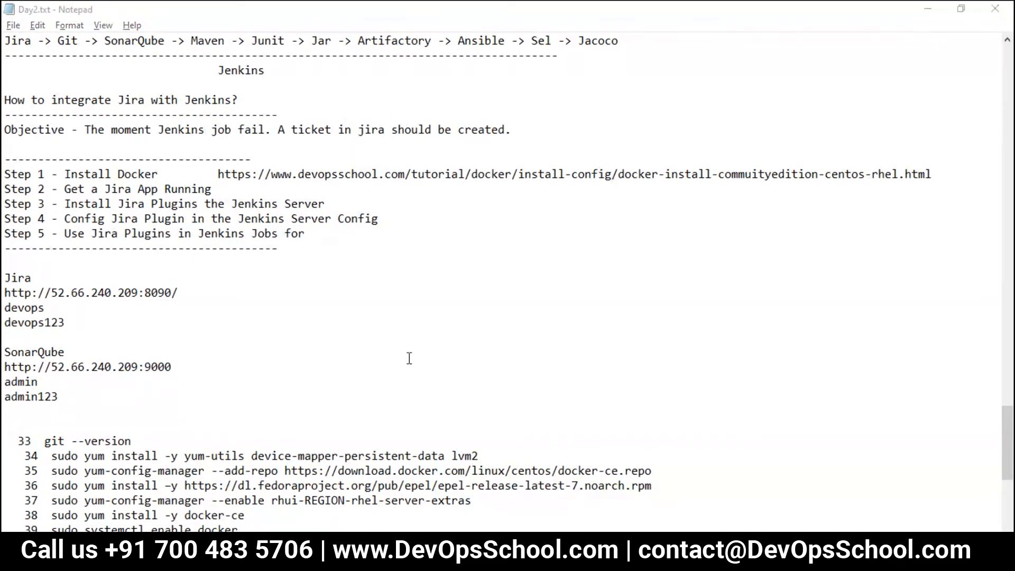
{"action": "key", "text": "alt+Tab"}
{"action": "key", "text": "ctrl+plus"}
{"action": "key", "text": "ctrl+plus"}
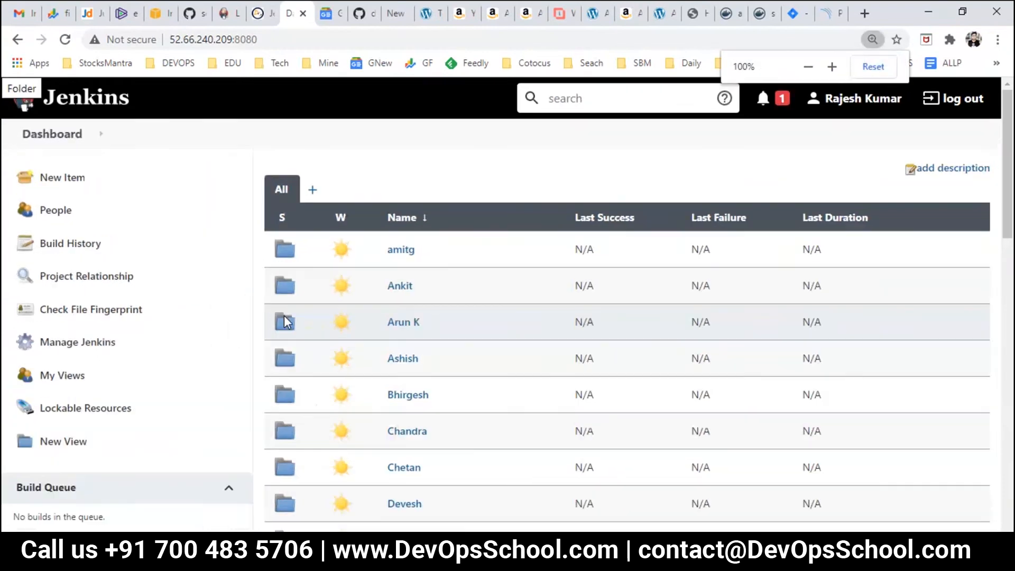
Step: Search the dashboard job list for 'firstrajesh' to locate RajeshFolder
{"action": "key", "text": "ctrl+plus"}
{"action": "key", "text": "ctrl+minus"}
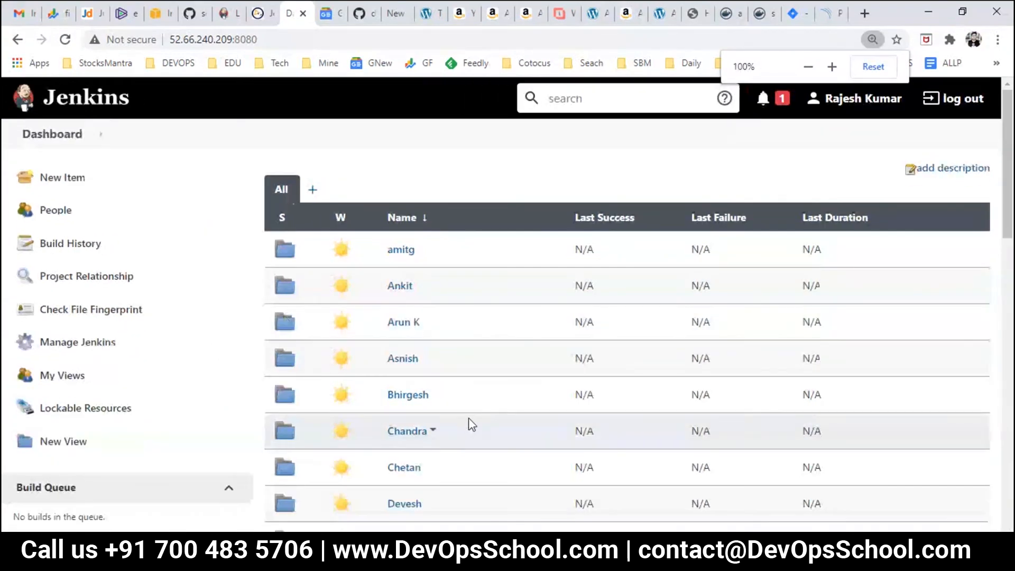
{"action": "scroll", "coordinate": [468, 425], "scroll_direction": "down", "scroll_amount": 10}
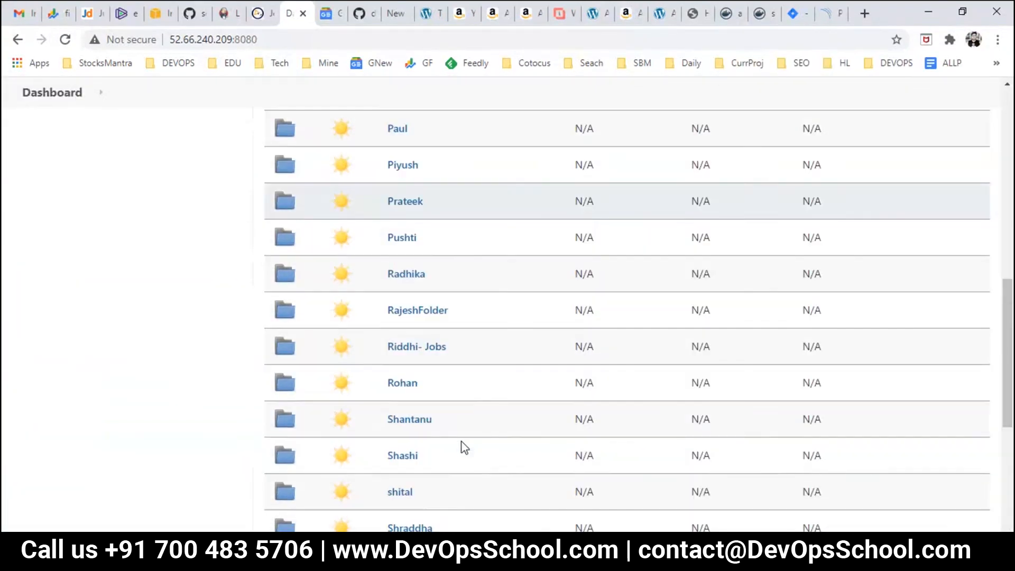
{"action": "scroll", "coordinate": [464, 447], "scroll_direction": "up", "scroll_amount": 3}
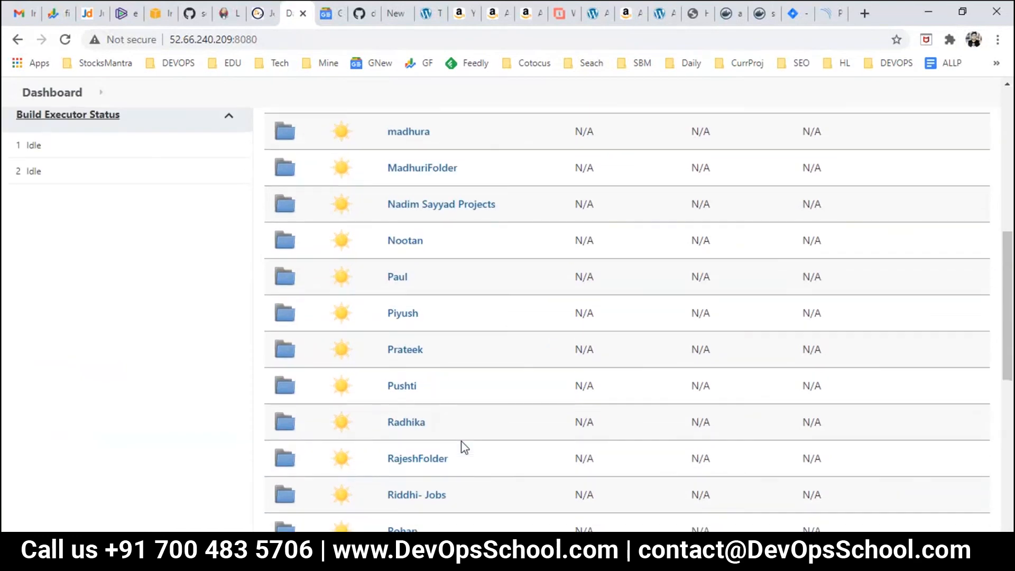
{"action": "scroll", "coordinate": [464, 447], "scroll_direction": "up", "scroll_amount": 4}
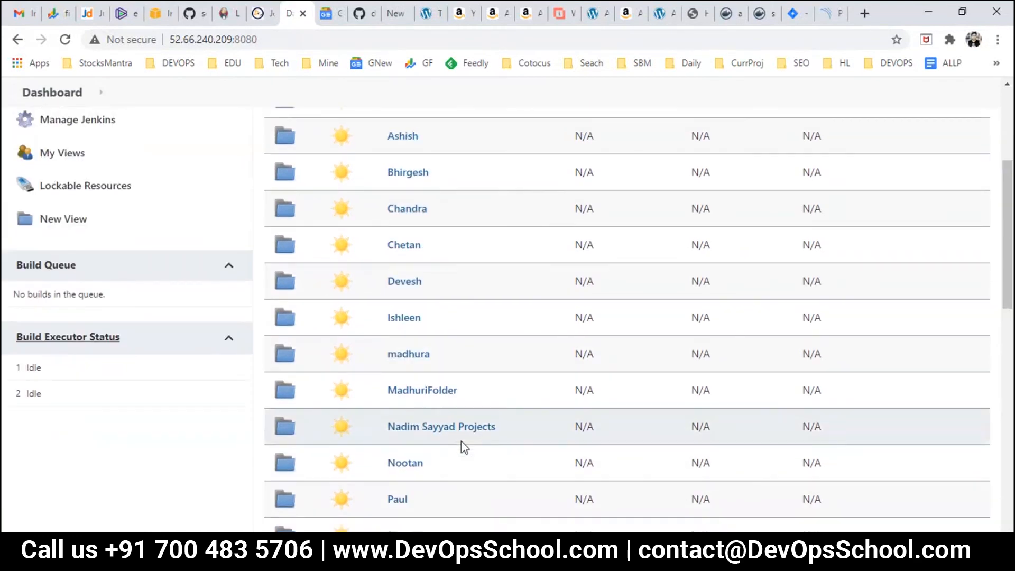
{"action": "scroll", "coordinate": [465, 447], "scroll_direction": "up", "scroll_amount": 3}
{"action": "scroll", "coordinate": [464, 449], "scroll_direction": "down", "scroll_amount": 10}
{"action": "scroll", "coordinate": [464, 452], "scroll_direction": "down", "scroll_amount": 3}
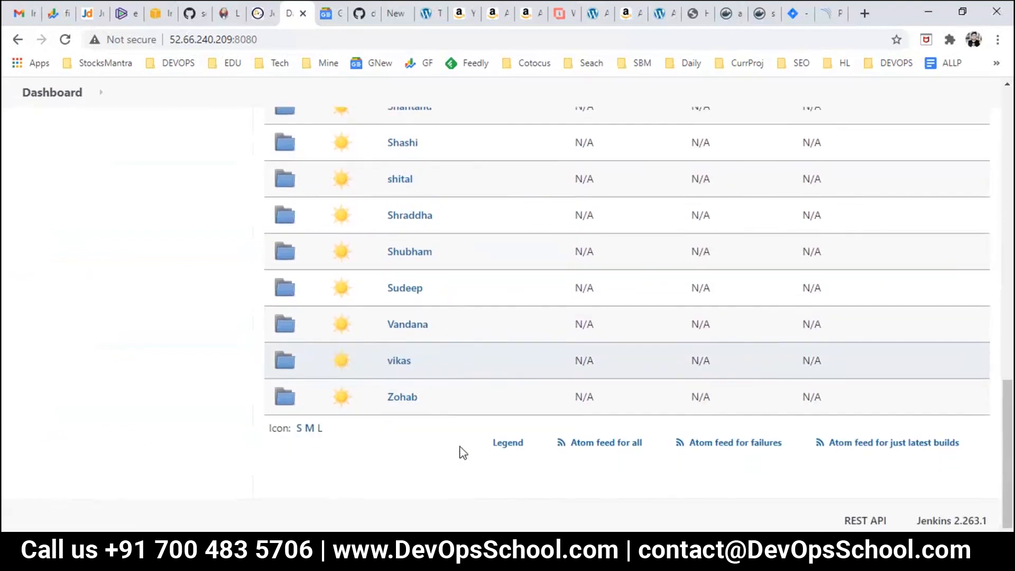
{"action": "scroll", "coordinate": [464, 452], "scroll_direction": "up", "scroll_amount": 4}
{"action": "scroll", "coordinate": [464, 452], "scroll_direction": "up", "scroll_amount": 6}
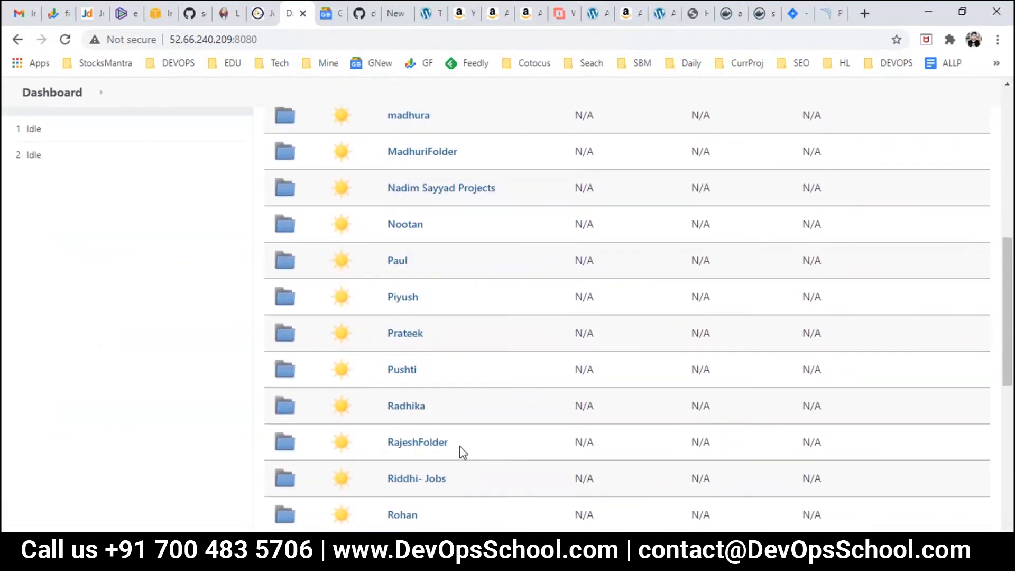
{"action": "key", "text": "ctrl+f"}
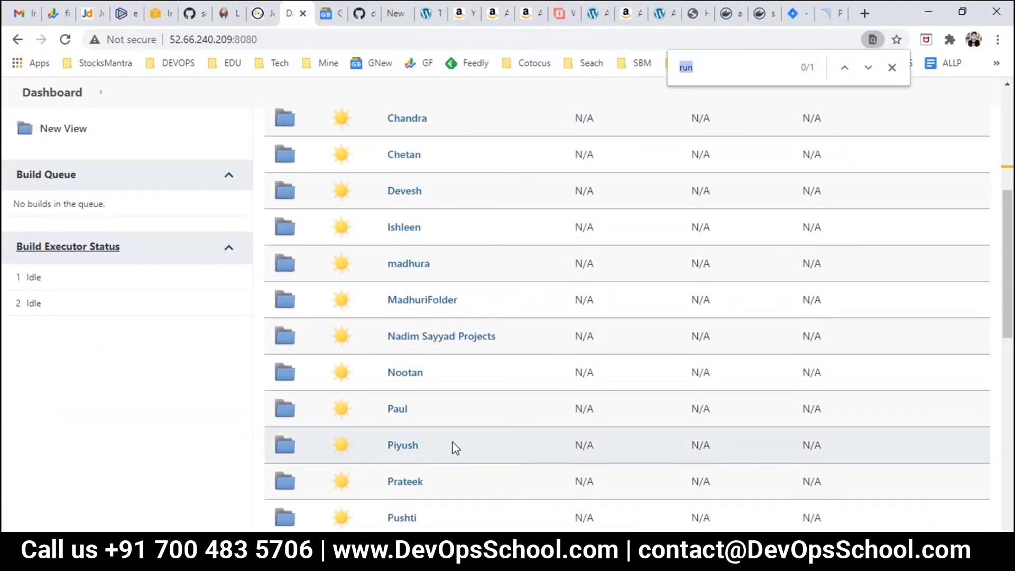
{"action": "scroll", "coordinate": [456, 449], "scroll_direction": "up", "scroll_amount": 5}
{"action": "type", "text": "f"}
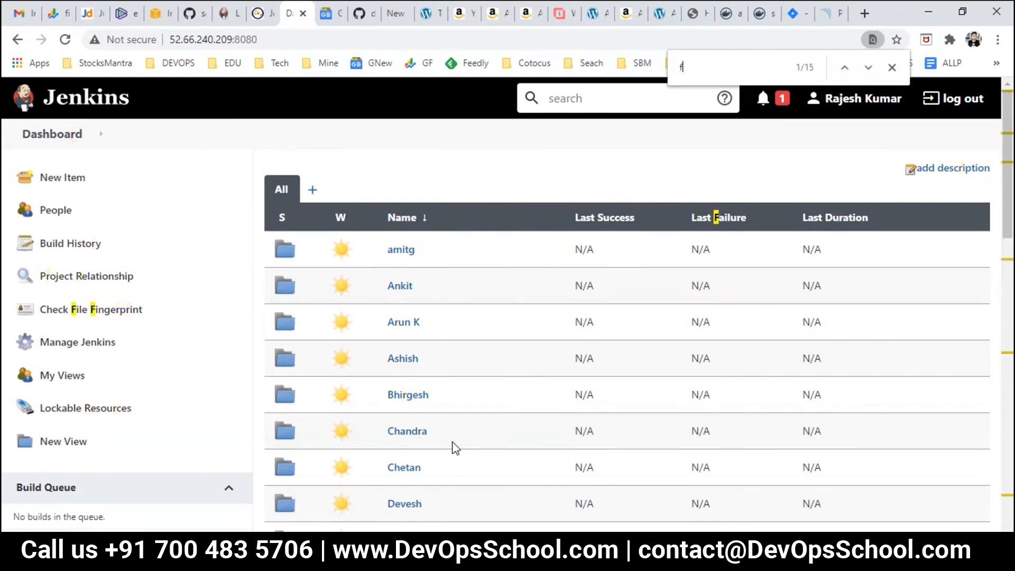
{"action": "type", "text": "irstrajesh'"}
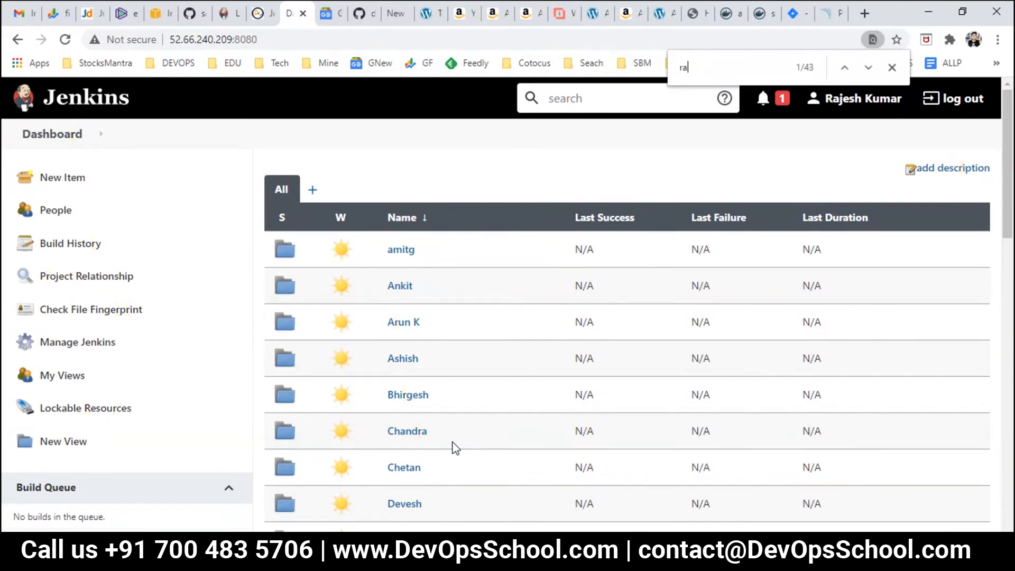
{"action": "key", "text": "BackSpace"}
{"action": "key", "text": "BackSpace"}
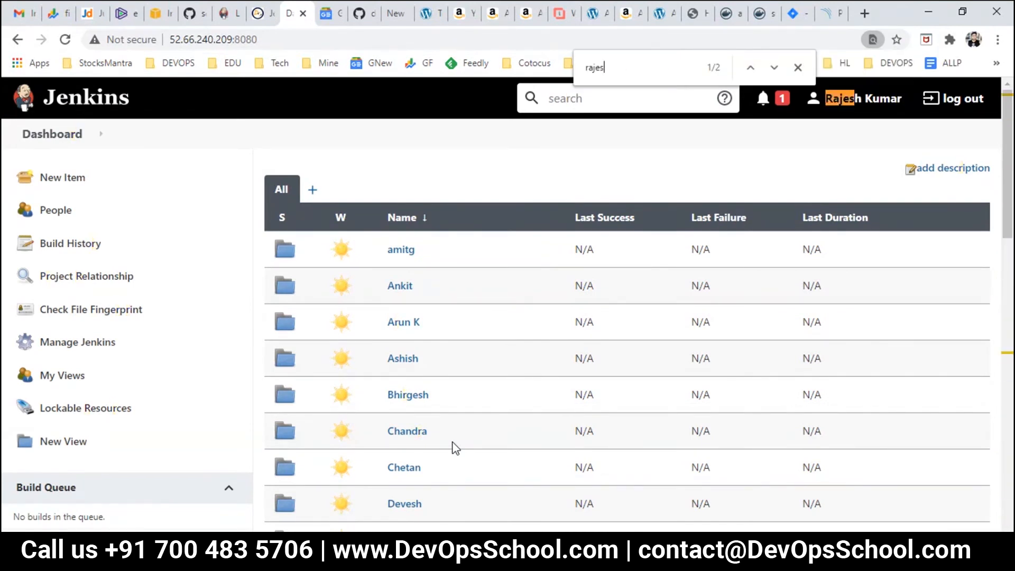
{"action": "type", "text": "h"}
{"action": "key", "text": "Return"}
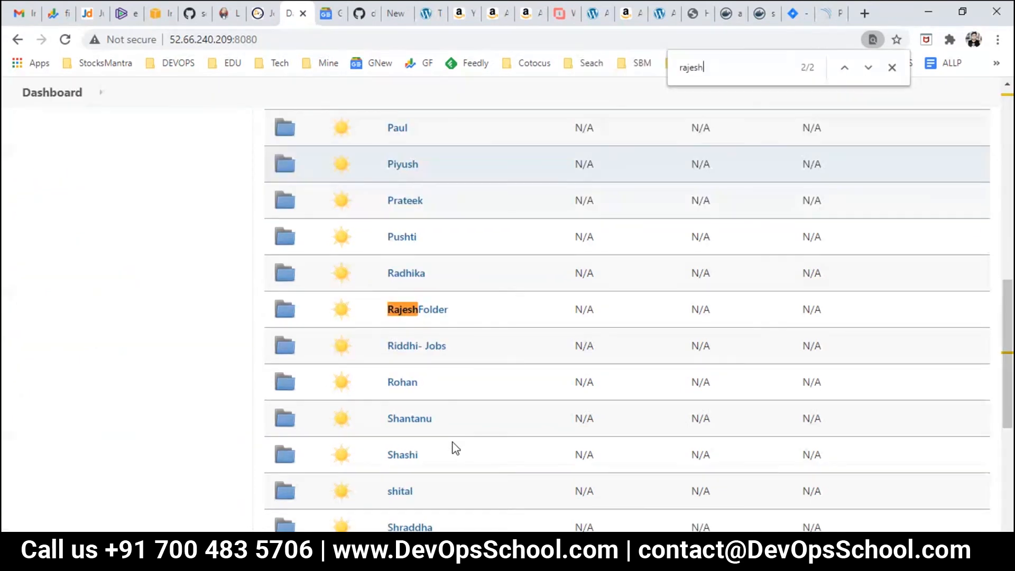
Step: Open the raj-first job's configuration at Post-build Actions and list the addable actions
{"action": "left_click", "coordinate": [407, 311]}
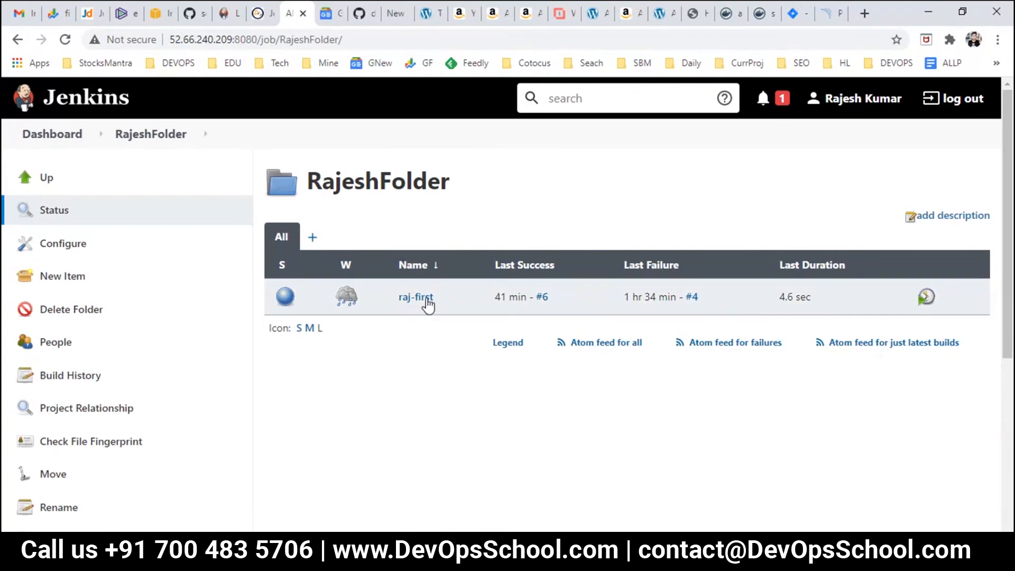
{"action": "left_click", "coordinate": [410, 297]}
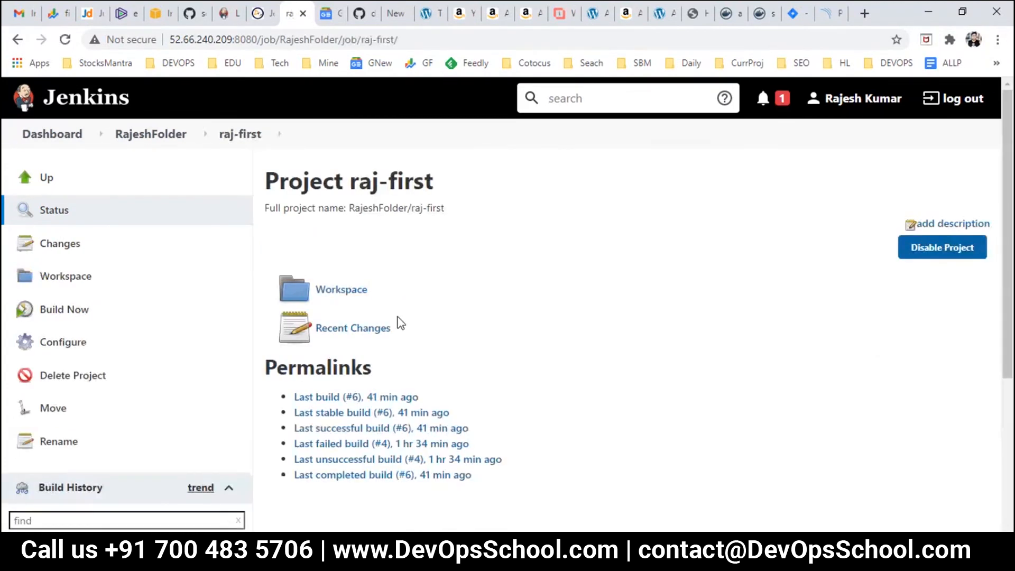
{"action": "left_click", "coordinate": [56, 344]}
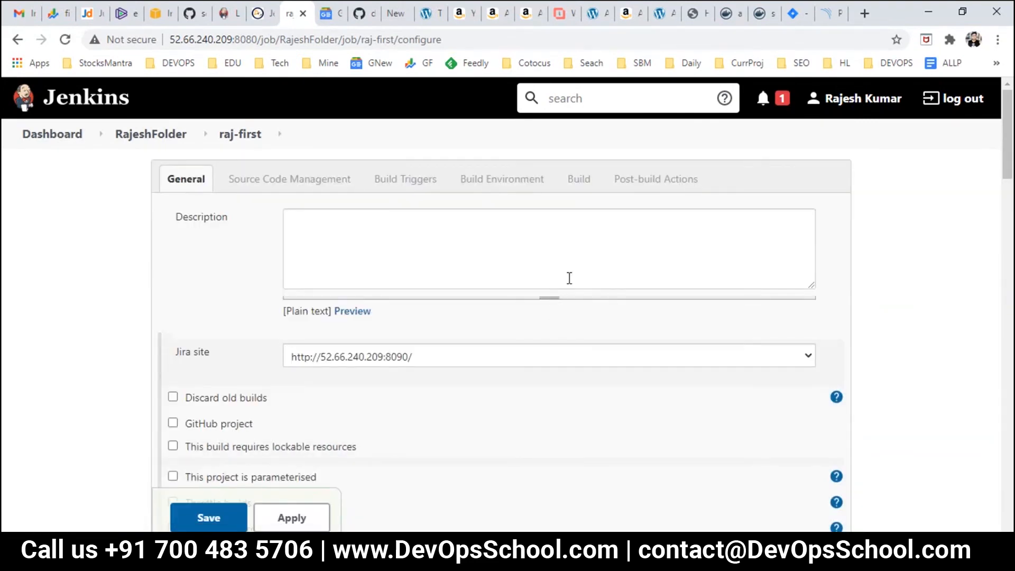
{"action": "left_click", "coordinate": [633, 182]}
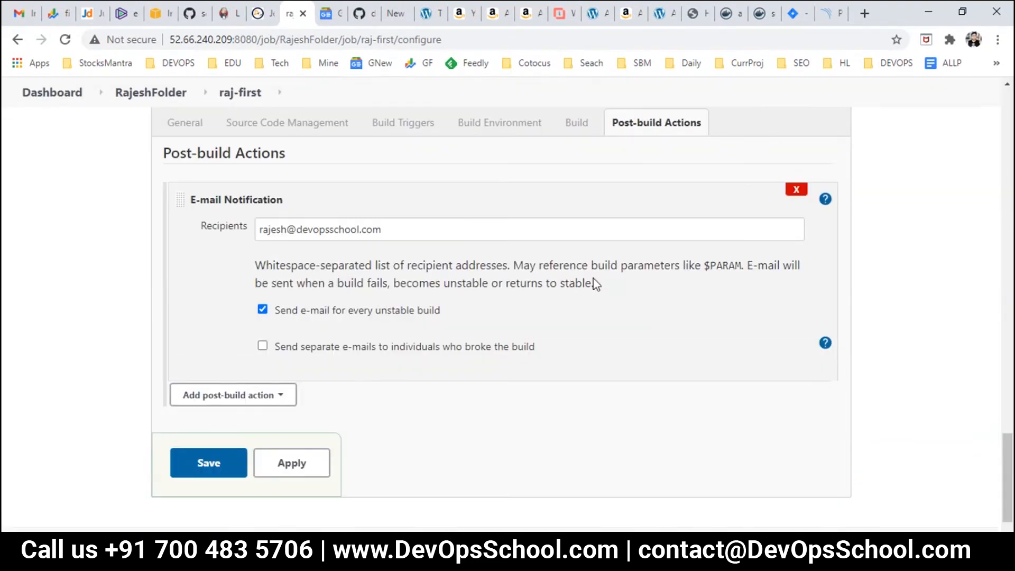
{"action": "left_click", "coordinate": [253, 401]}
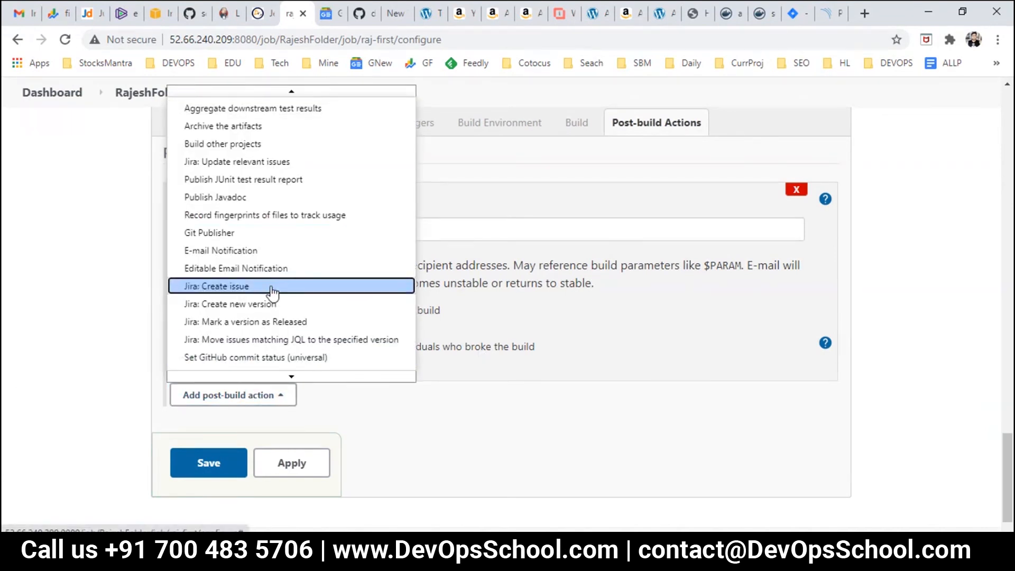
{"action": "scroll", "coordinate": [550, 407], "scroll_direction": "down", "scroll_amount": 1}
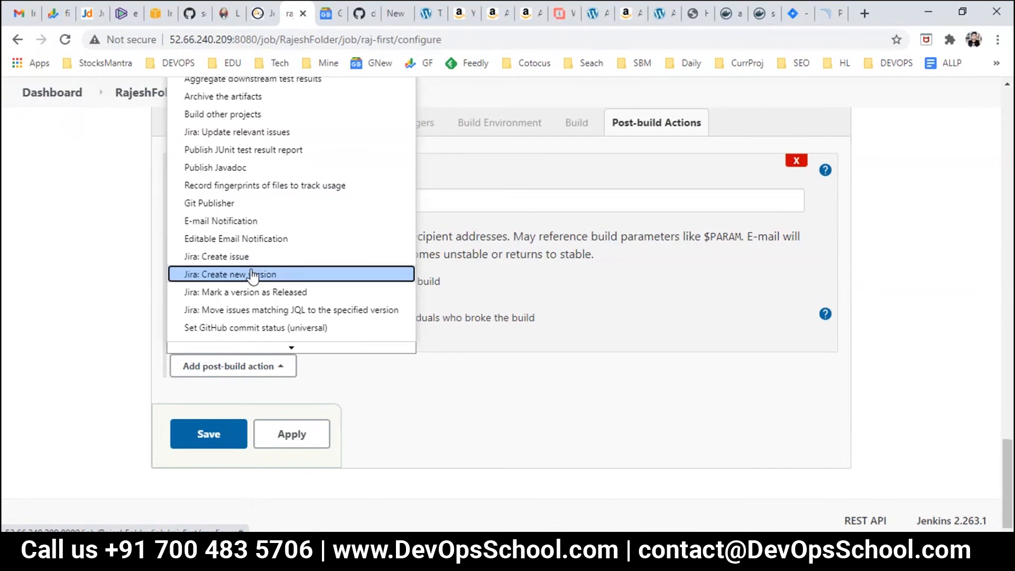
{"action": "scroll", "coordinate": [245, 263], "scroll_direction": "up", "scroll_amount": 2}
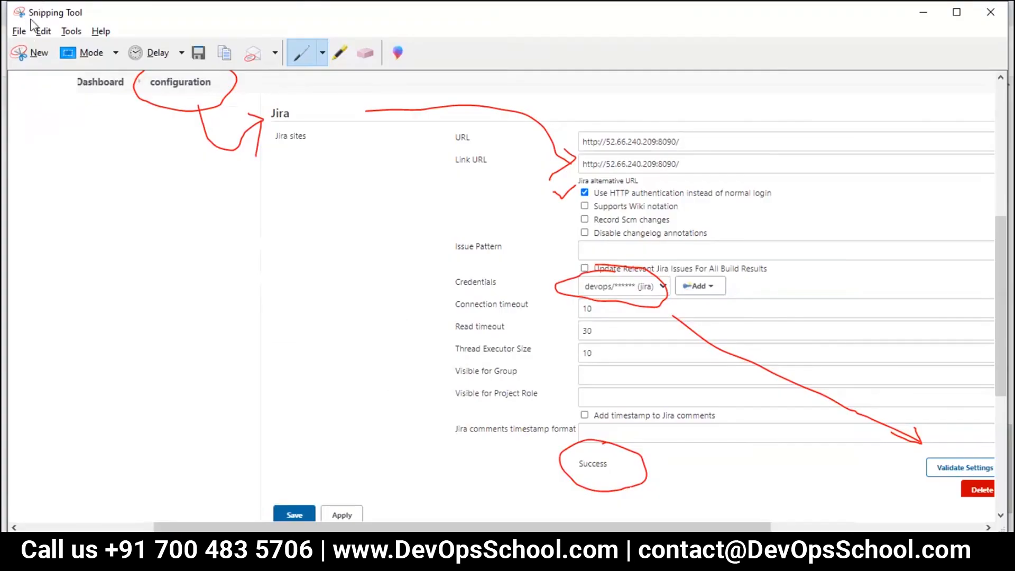
Step: Snip the post-build action list and mark the path to Jira: Create issue in red
{"action": "left_click", "coordinate": [23, 33]}
{"action": "left_click", "coordinate": [95, 31]}
{"action": "left_click", "coordinate": [37, 54]}
{"action": "left_click_drag", "start_coordinate": [13, 28], "coordinate": [859, 533]}
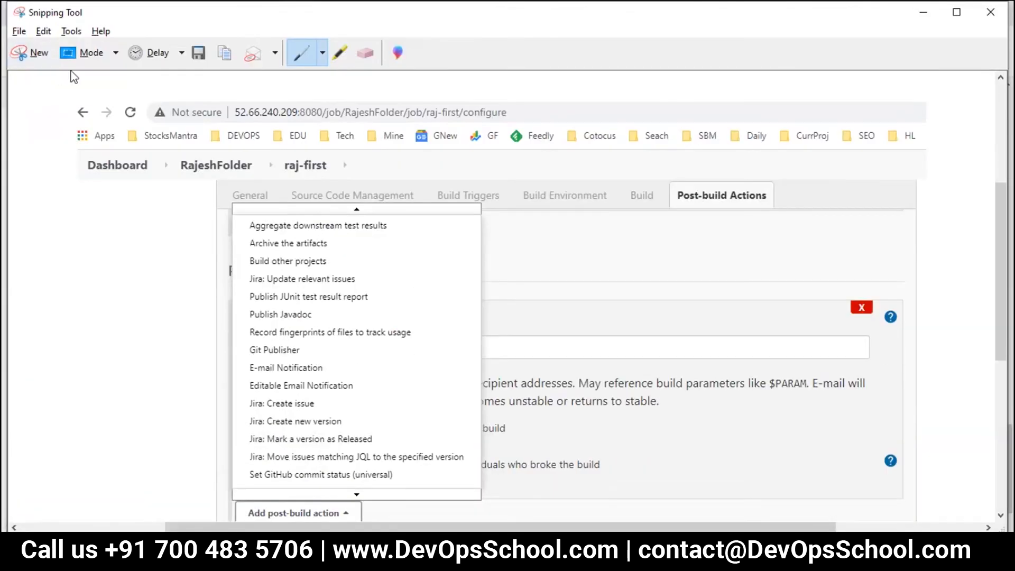
{"action": "mouse_move", "coordinate": [349, 169]}
{"action": "left_mouse_down"}
{"action": "mouse_move", "coordinate": [657, 186]}
{"action": "mouse_move", "coordinate": [649, 170]}
{"action": "mouse_move", "coordinate": [646, 198]}
{"action": "left_mouse_up"}
{"action": "scroll", "coordinate": [250, 179], "scroll_direction": "down", "scroll_amount": 2}
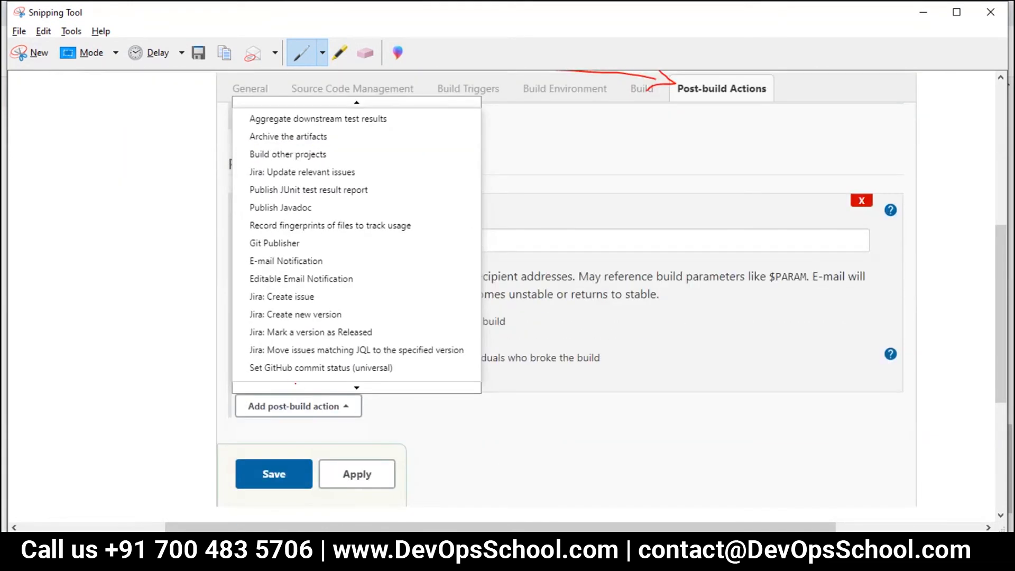
{"action": "mouse_move", "coordinate": [222, 411]}
{"action": "left_mouse_down"}
{"action": "mouse_move", "coordinate": [396, 418]}
{"action": "mouse_move", "coordinate": [291, 381]}
{"action": "mouse_move", "coordinate": [249, 379]}
{"action": "left_mouse_up"}
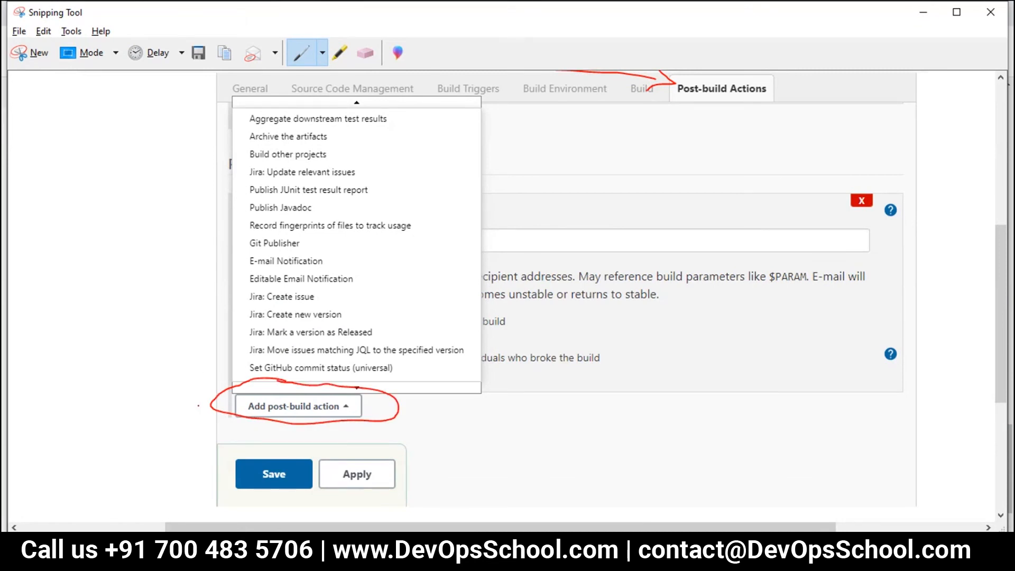
{"action": "left_click_drag", "start_coordinate": [221, 400], "coordinate": [159, 323]}
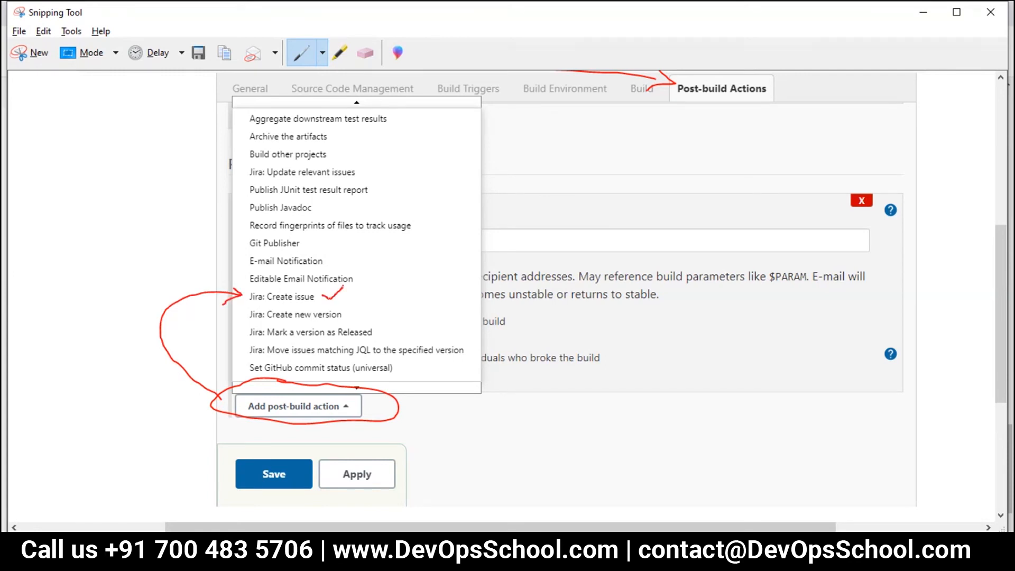
Step: Save the annotated snip as 32.JPG and return to Jenkins
{"action": "left_click", "coordinate": [200, 53]}
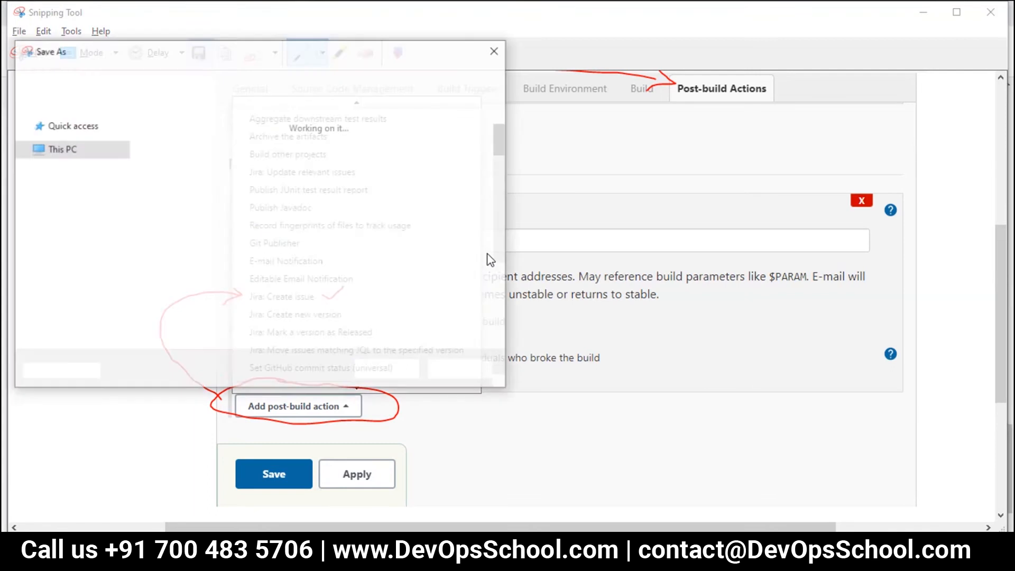
{"action": "scroll", "coordinate": [231, 216], "scroll_direction": "down", "scroll_amount": 3}
{"action": "scroll", "coordinate": [230, 217], "scroll_direction": "down", "scroll_amount": 4}
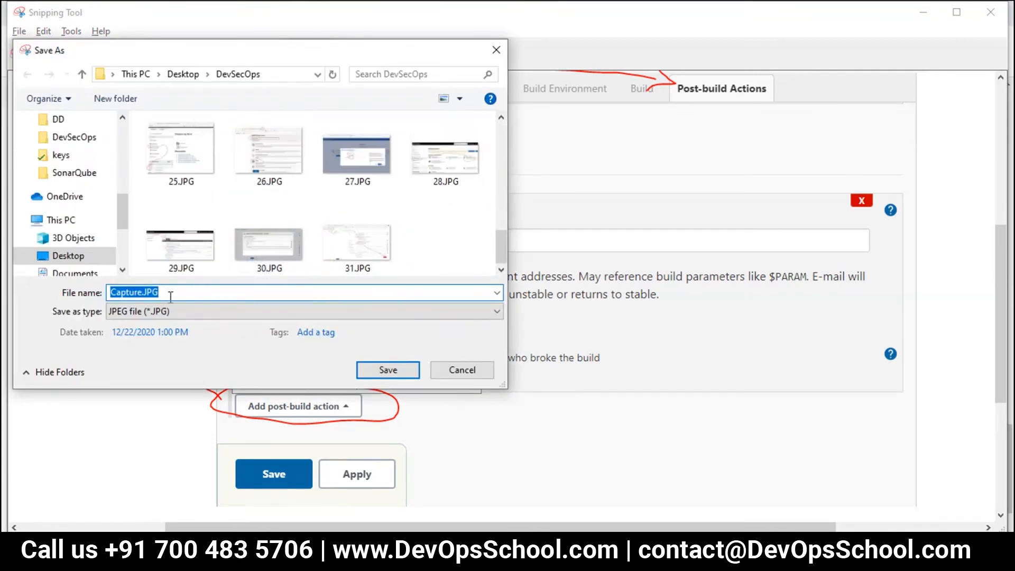
{"action": "type", "text": "31"}
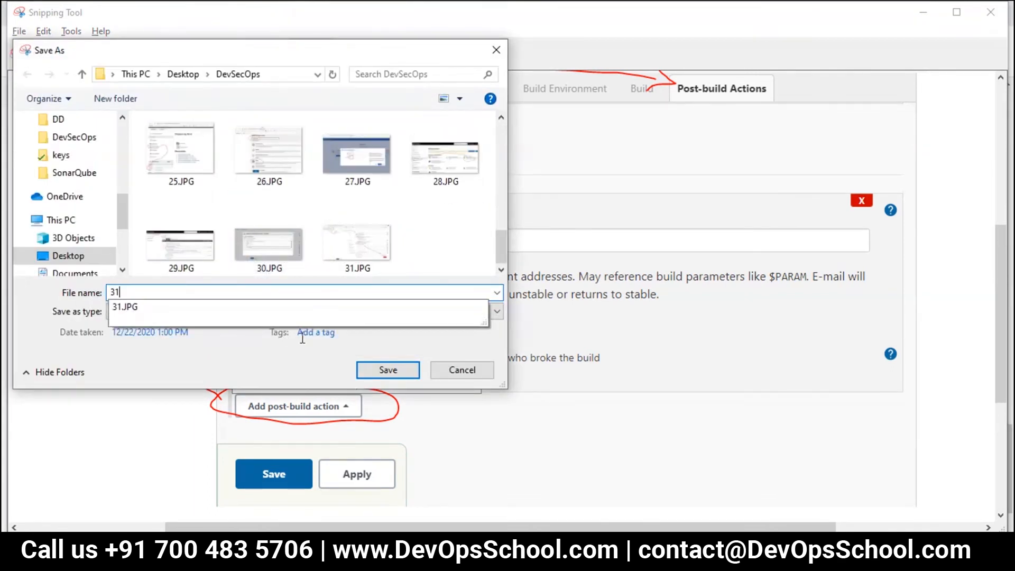
{"action": "left_click_drag", "start_coordinate": [137, 290], "coordinate": [60, 284]}
{"action": "type", "text": "32"}
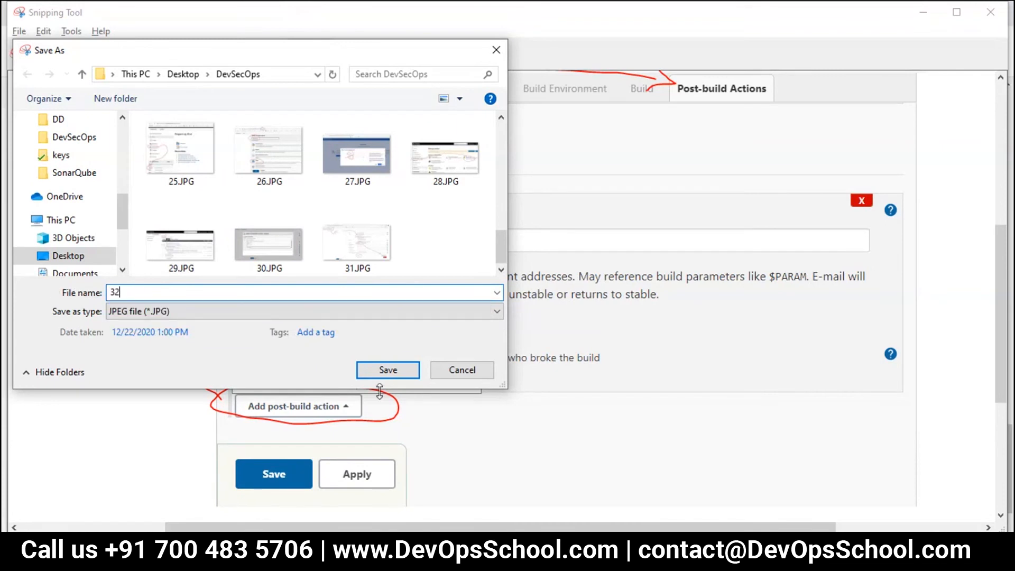
{"action": "left_click", "coordinate": [388, 369]}
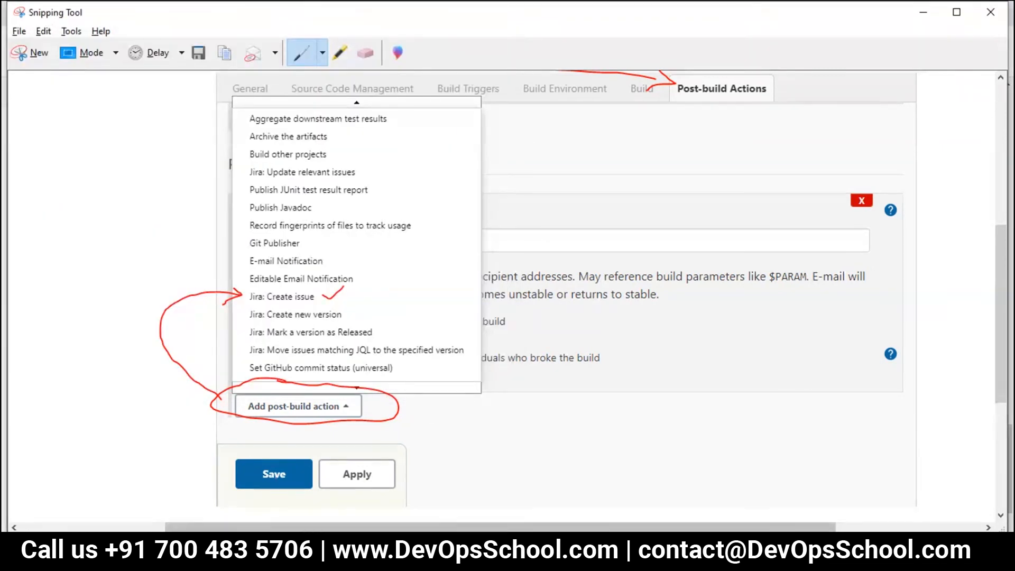
{"action": "left_click", "coordinate": [311, 554]}
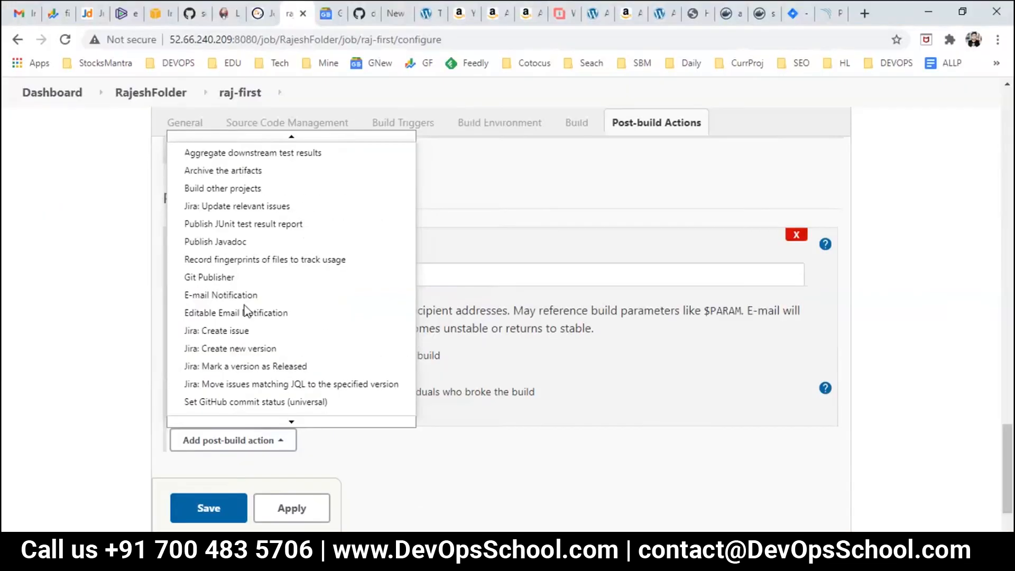
Step: Add Jira: Create issue as a post-build action, shrink the page, and select the Project Key field
{"action": "left_click", "coordinate": [211, 332]}
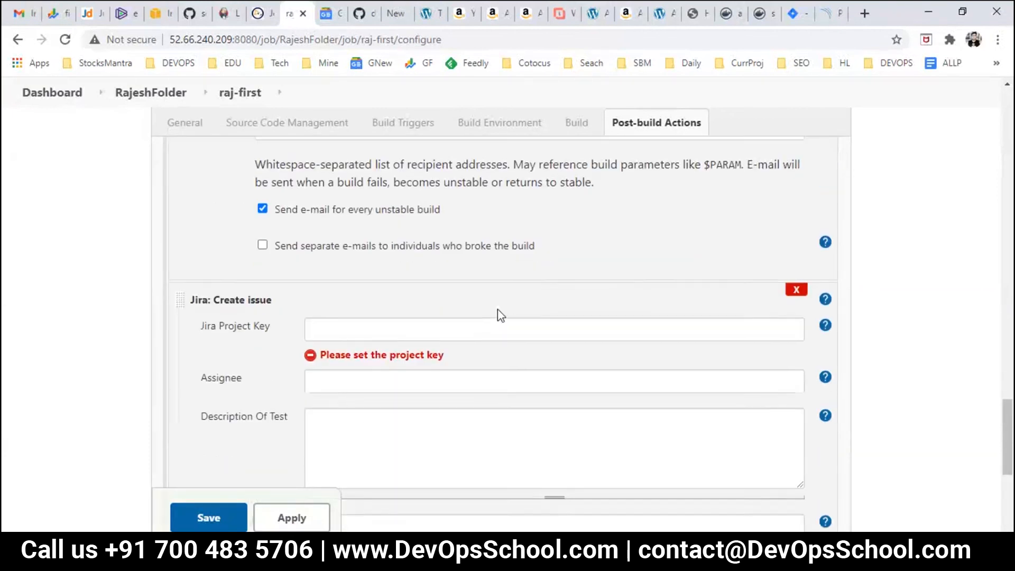
{"action": "scroll", "coordinate": [499, 311], "scroll_direction": "down", "scroll_amount": 3}
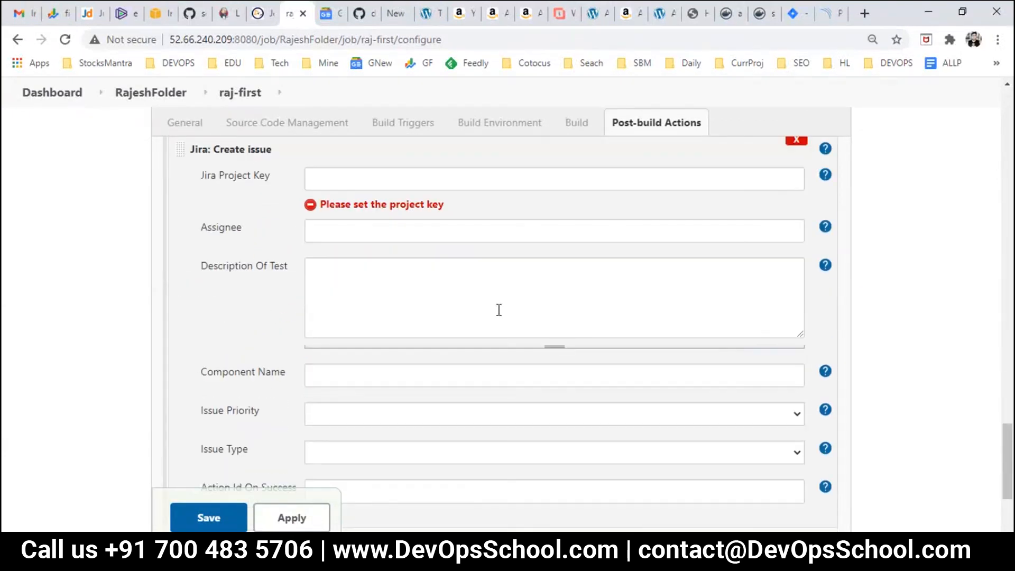
{"action": "key", "text": "ctrl+minus"}
{"action": "scroll", "coordinate": [498, 315], "scroll_direction": "up", "scroll_amount": 2}
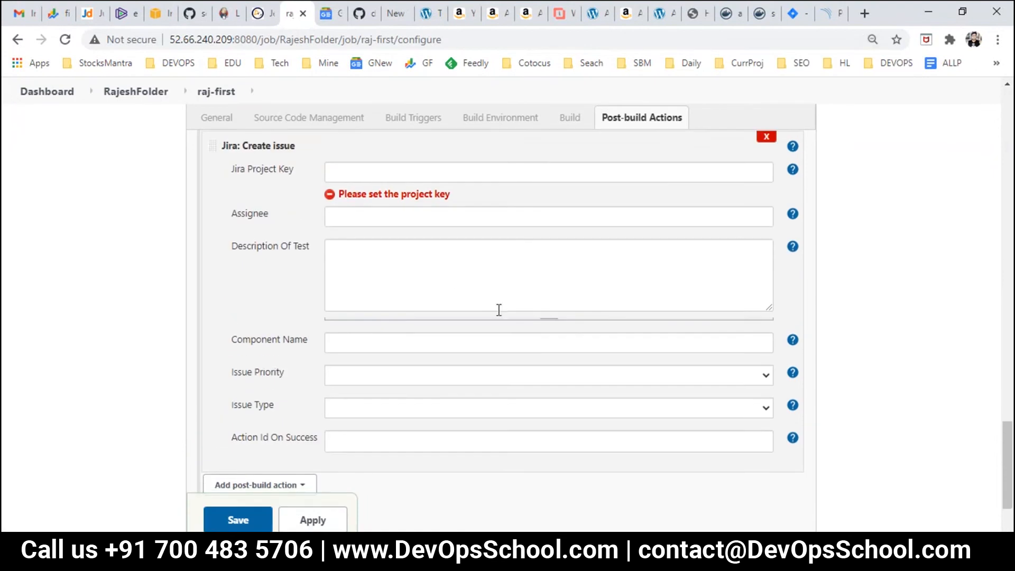
{"action": "left_click", "coordinate": [390, 173]}
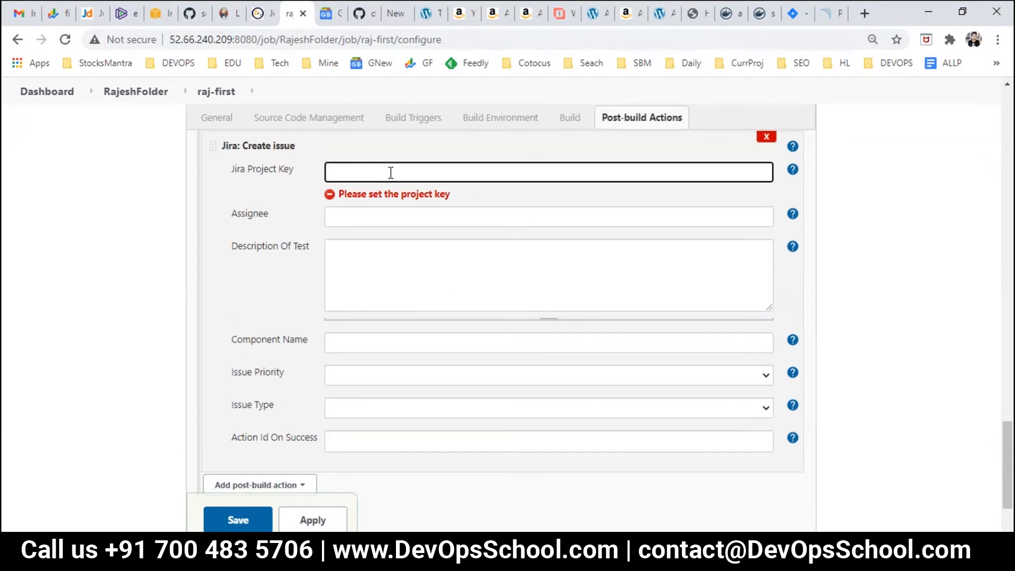
Step: Look up the FIRST project's key, FIR, in Jira's projects list, then return to raj-first's configuration
{"action": "left_click", "coordinate": [788, 17]}
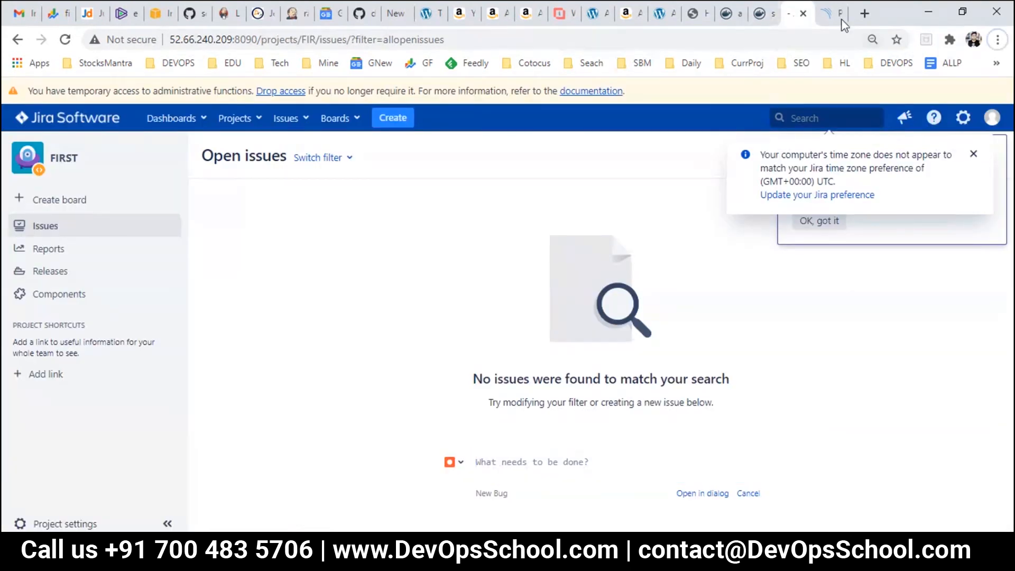
{"action": "left_click", "coordinate": [242, 124]}
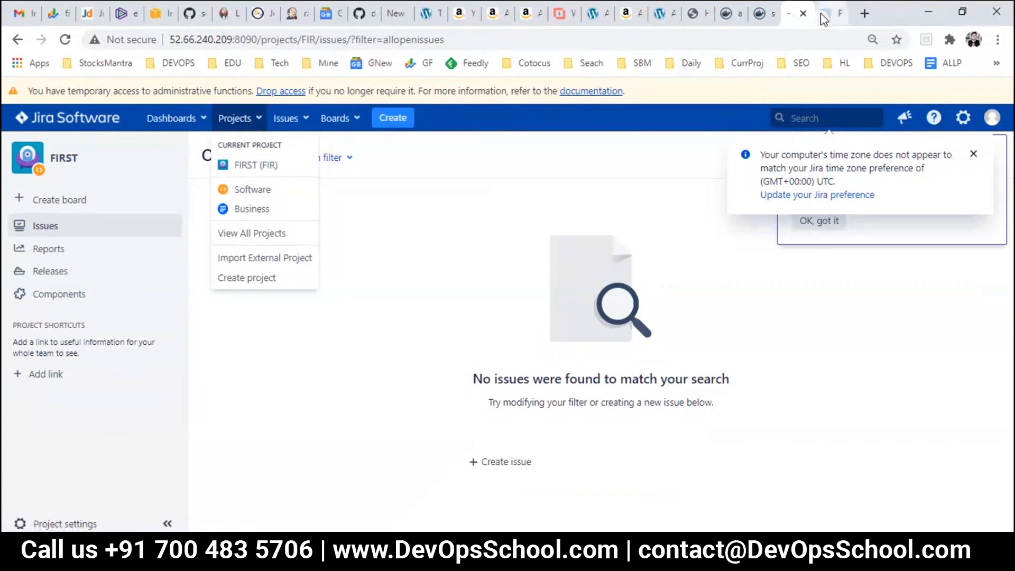
{"action": "left_click", "coordinate": [294, 13]}
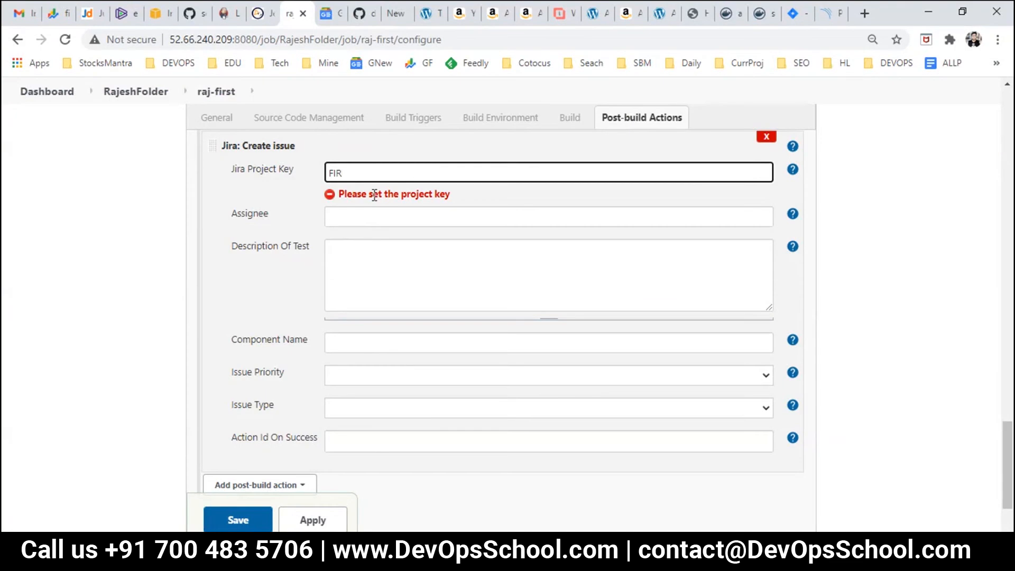
Step: Copy the login name devops from Day2.txt and paste it into the Jira Assignee field
{"action": "left_click", "coordinate": [377, 215]}
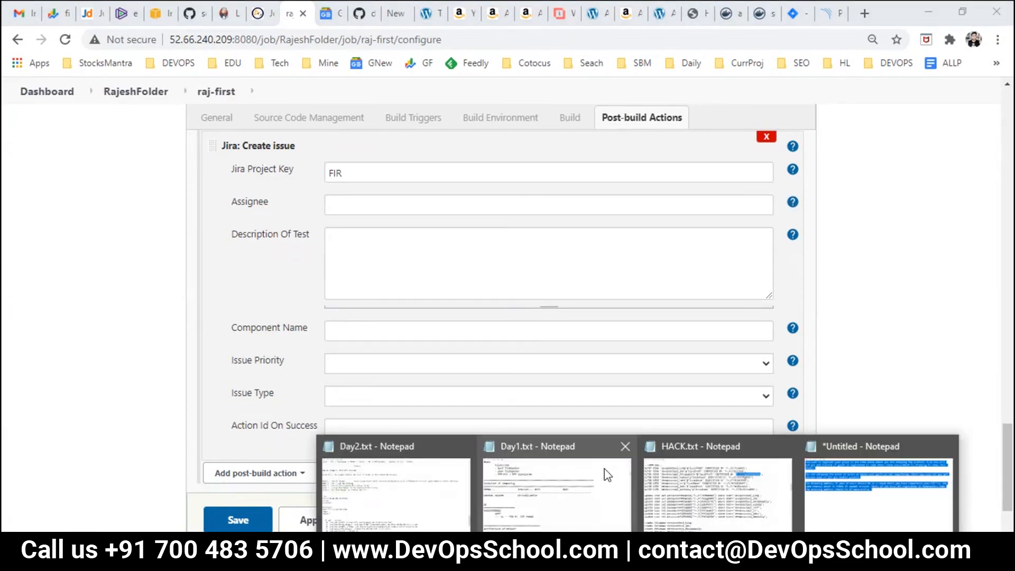
{"action": "left_click", "coordinate": [396, 478]}
{"action": "left_click_drag", "start_coordinate": [47, 309], "coordinate": [3, 307]}
{"action": "key", "text": "ctrl+c"}
{"action": "key", "text": "alt+Tab"}
{"action": "left_click", "coordinate": [345, 205]}
{"action": "key", "text": "ctrl+v"}
Step: Step through the description and component fields and check the empty Issue Priority list
{"action": "left_click", "coordinate": [393, 265]}
{"action": "left_click", "coordinate": [415, 334]}
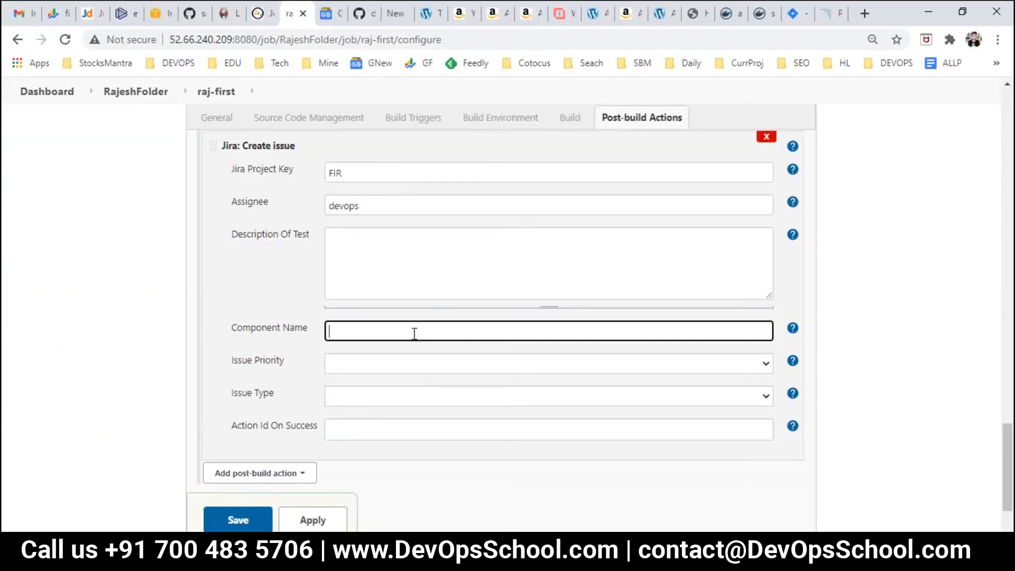
{"action": "scroll", "coordinate": [402, 317], "scroll_direction": "down", "scroll_amount": 2}
{"action": "left_click", "coordinate": [385, 290]}
{"action": "left_click", "coordinate": [384, 288]}
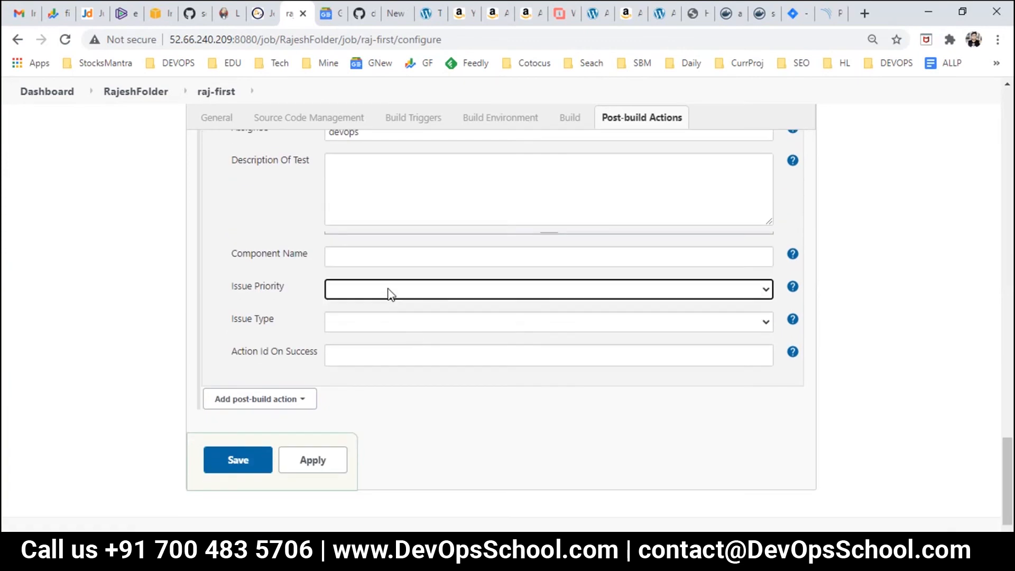
{"action": "left_click", "coordinate": [766, 291]}
{"action": "left_click", "coordinate": [765, 291]}
{"action": "left_click", "coordinate": [765, 291]}
{"action": "scroll", "coordinate": [763, 291], "scroll_direction": "up", "scroll_amount": 3}
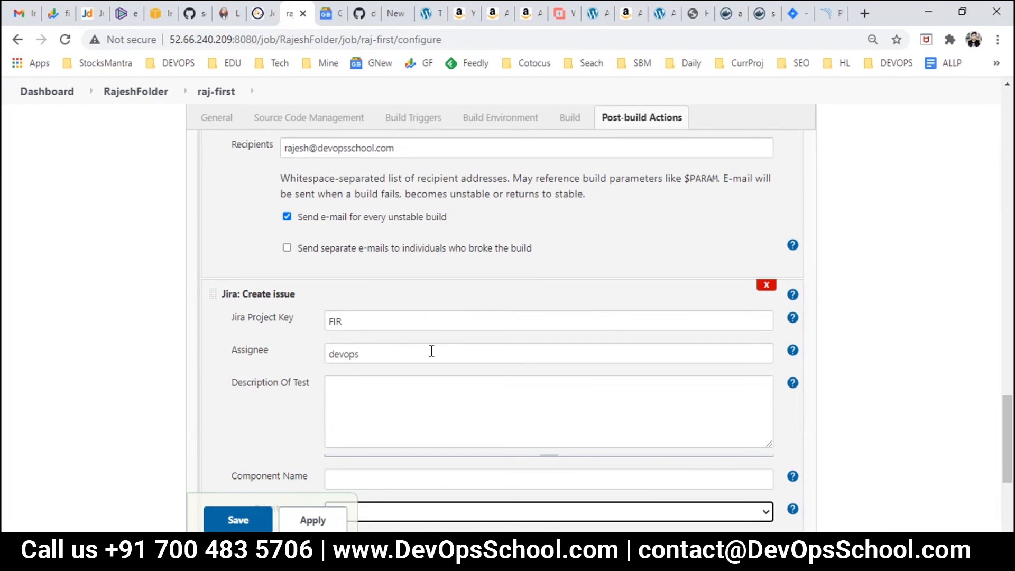
{"action": "scroll", "coordinate": [432, 351], "scroll_direction": "down", "scroll_amount": 3}
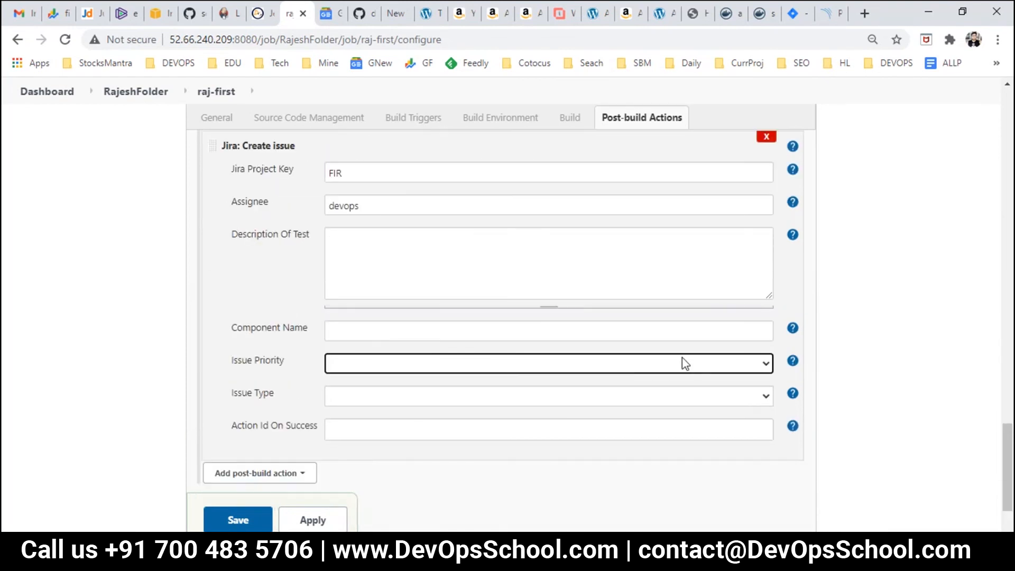
Step: Leave Issue Priority unset and apply the raj-first job configuration
{"action": "left_click", "coordinate": [766, 364]}
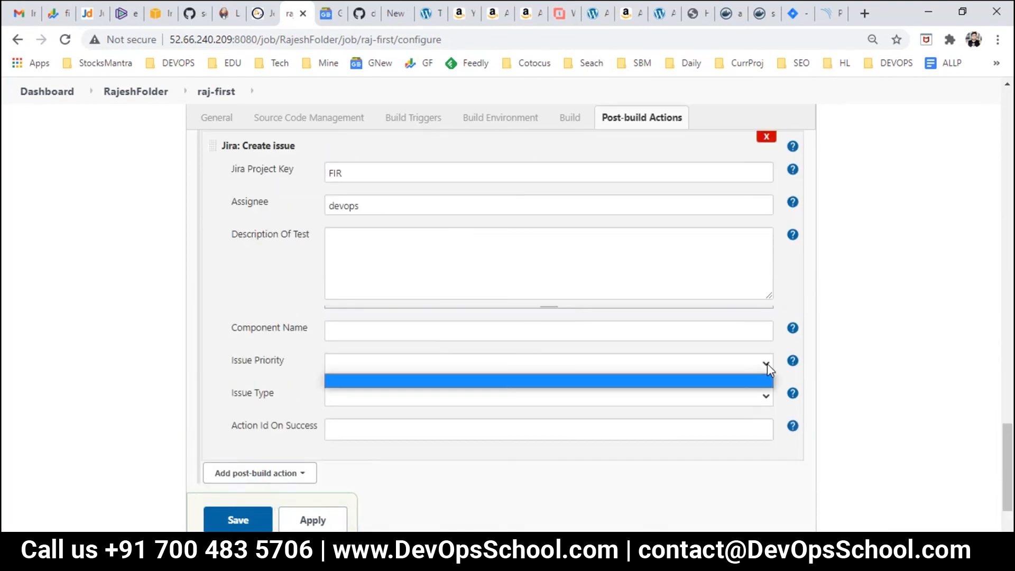
{"action": "left_click", "coordinate": [299, 523]}
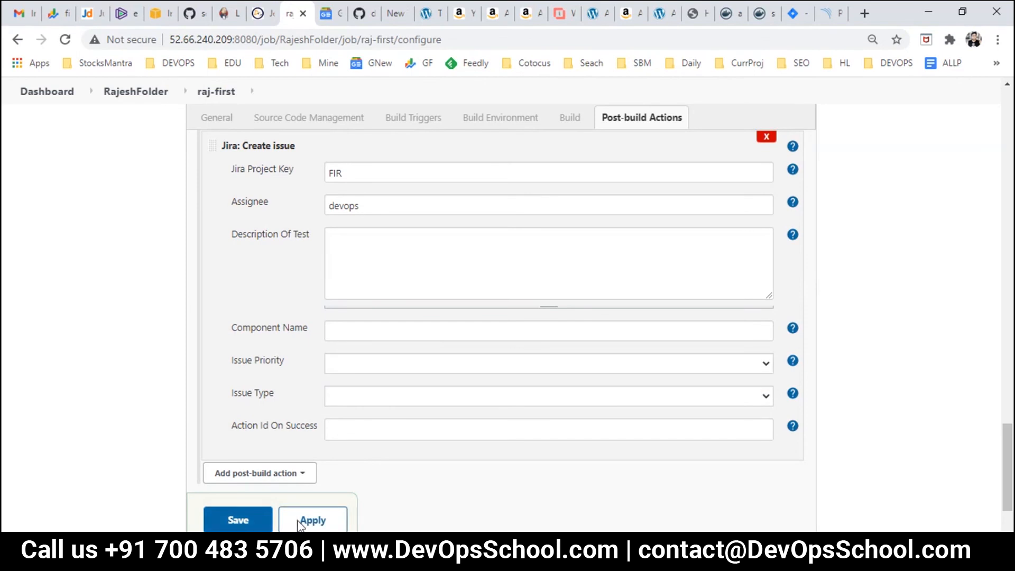
{"action": "left_click", "coordinate": [298, 524]}
{"action": "scroll", "coordinate": [472, 440], "scroll_direction": "up", "scroll_amount": 2}
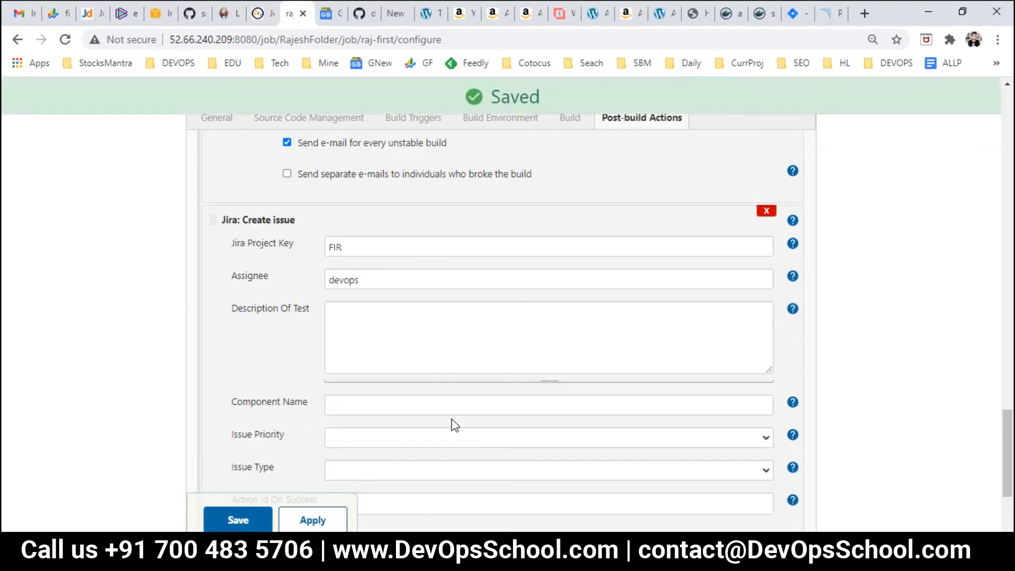
{"action": "left_click", "coordinate": [364, 250]}
Step: Check the Jira issue fields and confirm Issue Priority and Issue Type offer no choices
{"action": "left_click", "coordinate": [450, 285]}
{"action": "left_click", "coordinate": [451, 341]}
{"action": "left_click", "coordinate": [767, 438]}
{"action": "scroll", "coordinate": [594, 358], "scroll_direction": "down", "scroll_amount": 3}
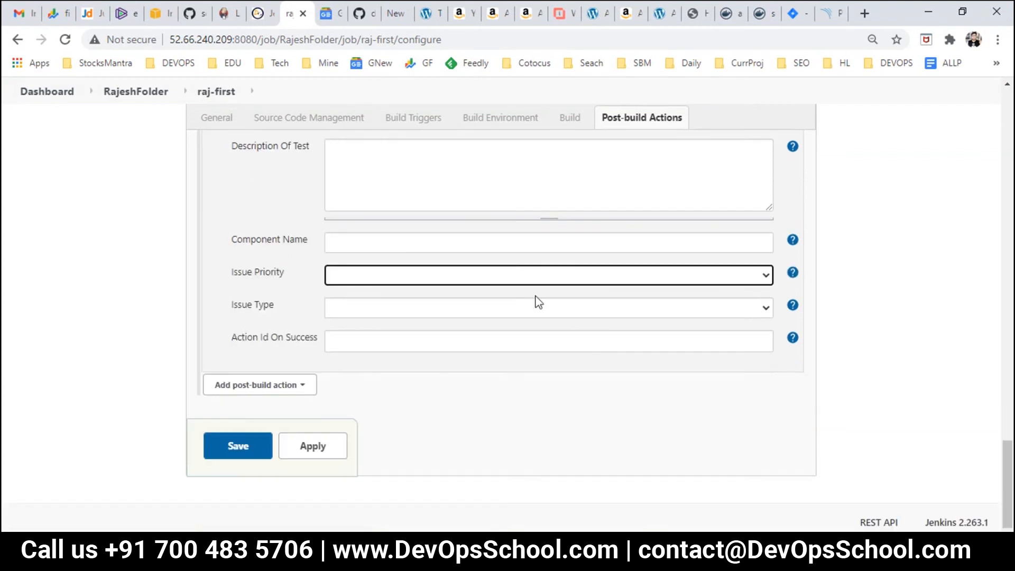
{"action": "left_click", "coordinate": [767, 309]}
{"action": "left_click", "coordinate": [767, 309]}
{"action": "left_click", "coordinate": [764, 271]}
{"action": "left_click", "coordinate": [763, 271]}
Step: Save raj-first, reopen its configuration, and recheck the empty Issue Priority list
{"action": "left_click", "coordinate": [237, 445]}
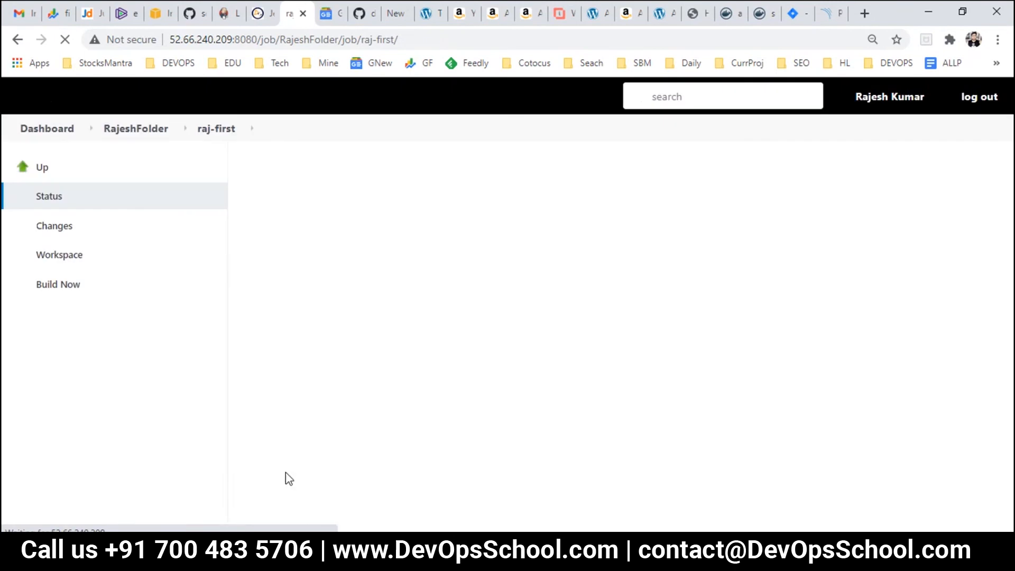
{"action": "left_click", "coordinate": [76, 312]}
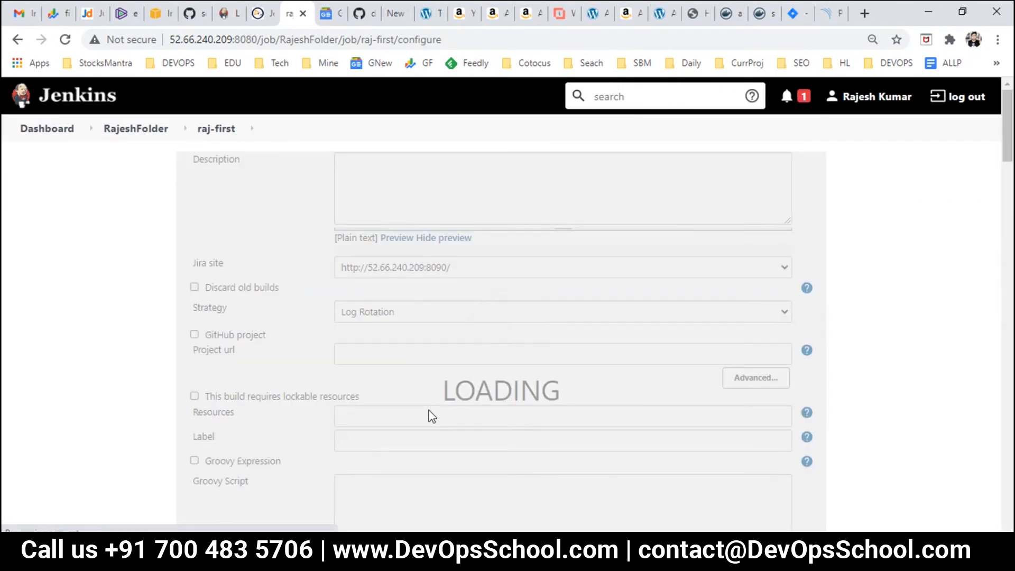
{"action": "left_click", "coordinate": [631, 174]}
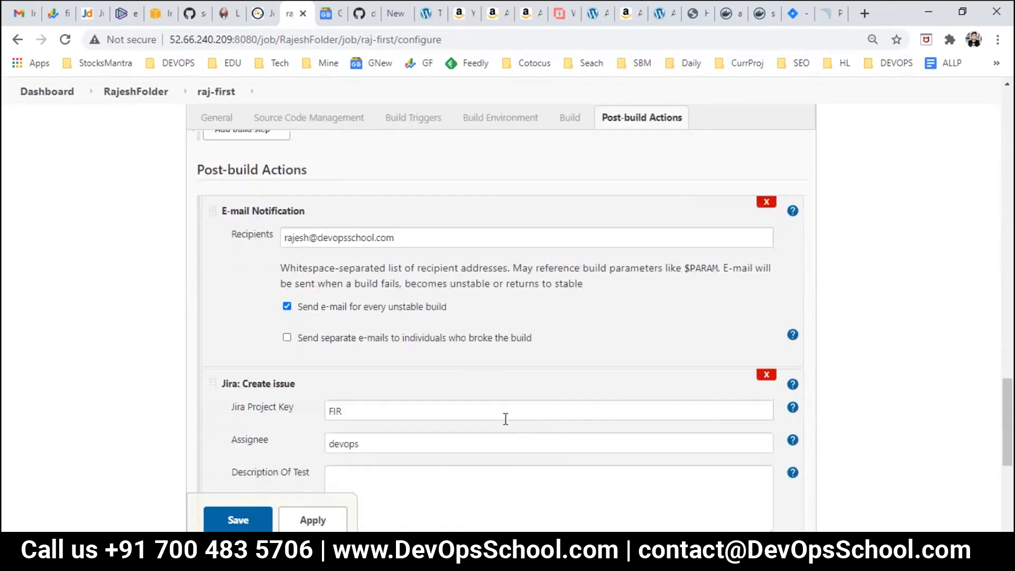
{"action": "scroll", "coordinate": [502, 418], "scroll_direction": "down", "scroll_amount": 3}
{"action": "scroll", "coordinate": [502, 418], "scroll_direction": "down", "scroll_amount": 3}
{"action": "left_click", "coordinate": [767, 271]}
{"action": "left_click", "coordinate": [766, 272]}
{"action": "scroll", "coordinate": [528, 317], "scroll_direction": "up", "scroll_amount": 8}
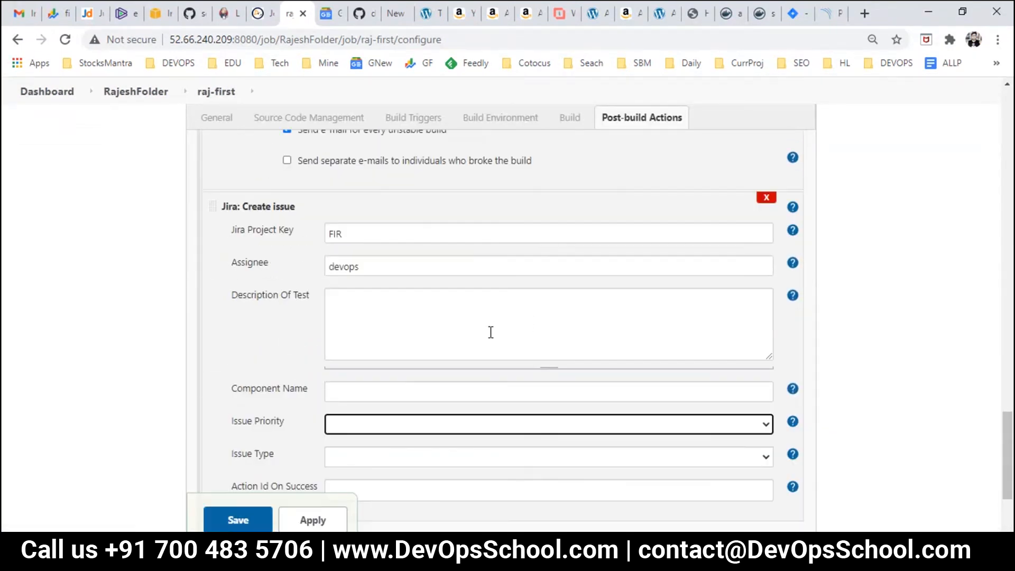
{"action": "scroll", "coordinate": [404, 410], "scroll_direction": "up", "scroll_amount": 7}
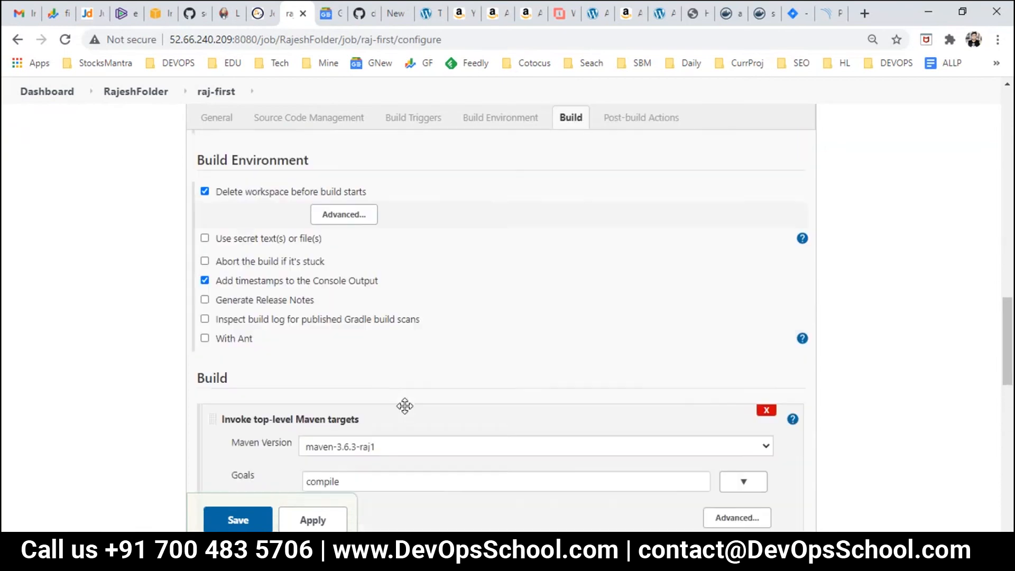
{"action": "scroll", "coordinate": [328, 431], "scroll_direction": "up", "scroll_amount": 8}
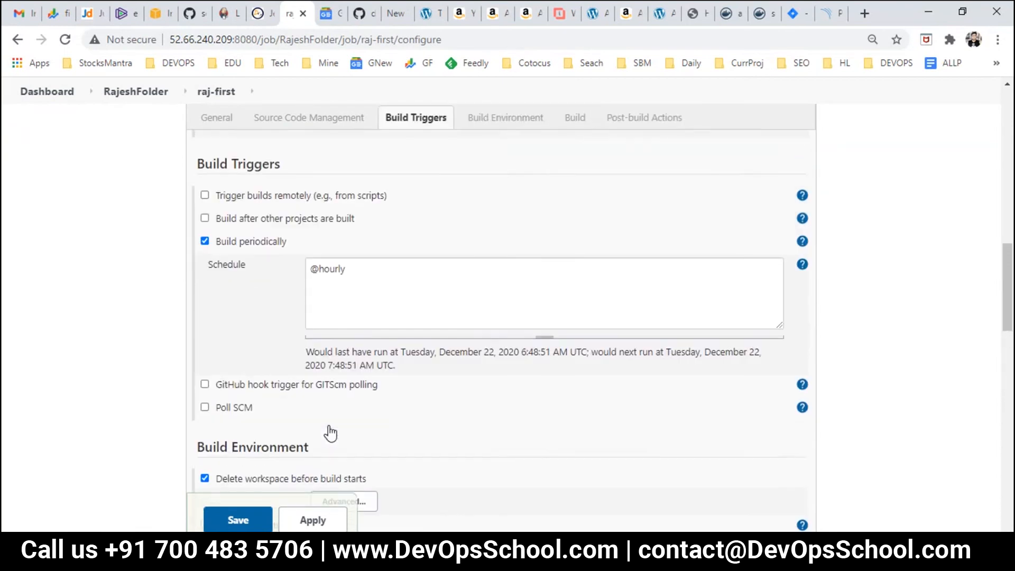
{"action": "scroll", "coordinate": [343, 440], "scroll_direction": "up", "scroll_amount": 5}
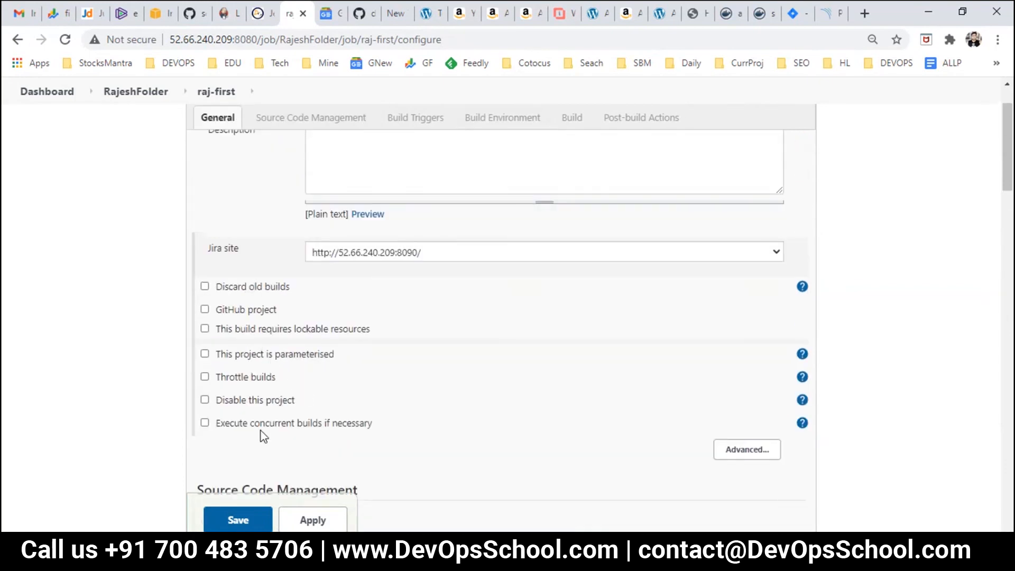
{"action": "scroll", "coordinate": [263, 436], "scroll_direction": "up", "scroll_amount": 2}
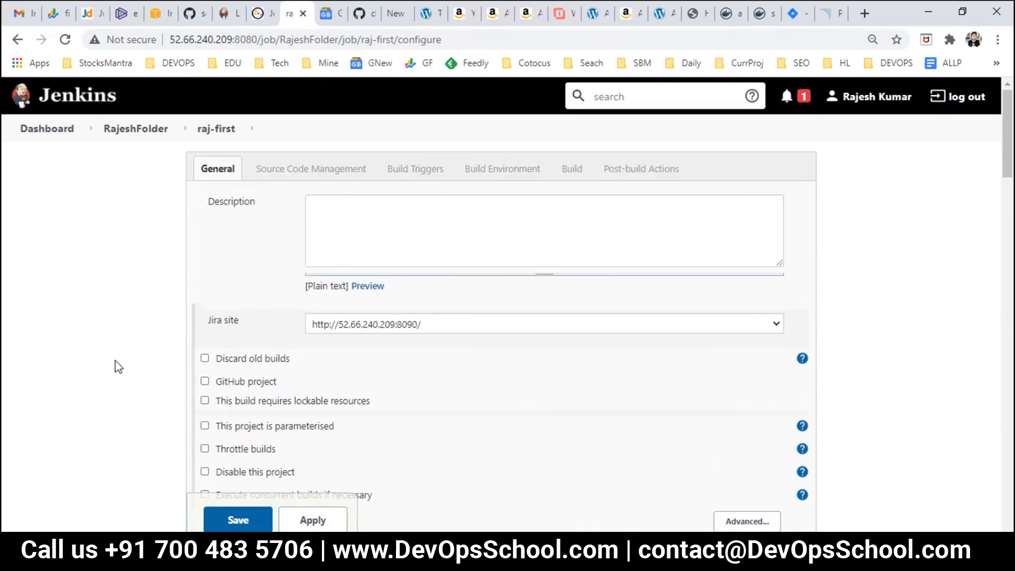
{"action": "key", "text": "ctrl+f"}
{"action": "type", "text": "jira"}
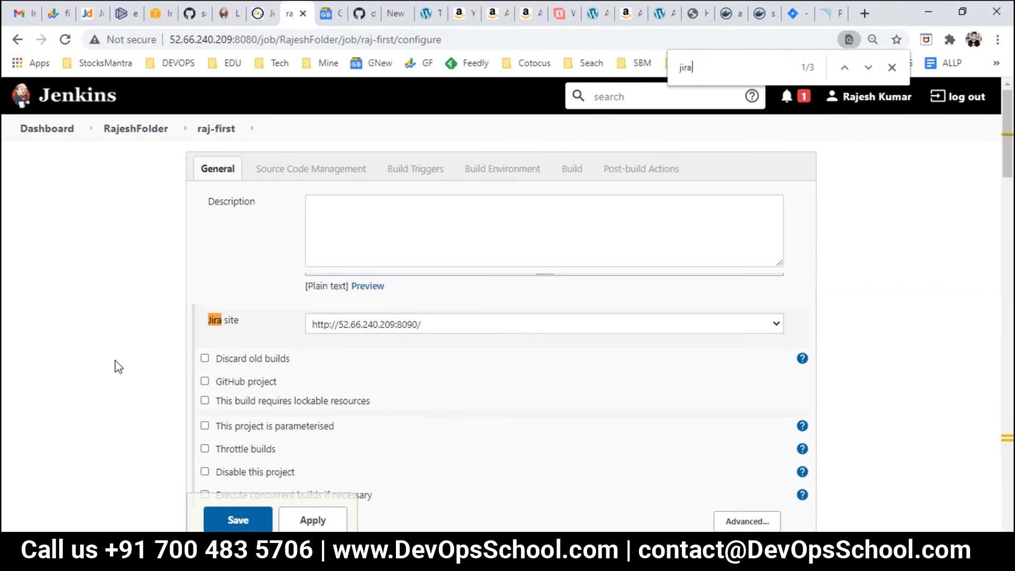
{"action": "left_click", "coordinate": [387, 325]}
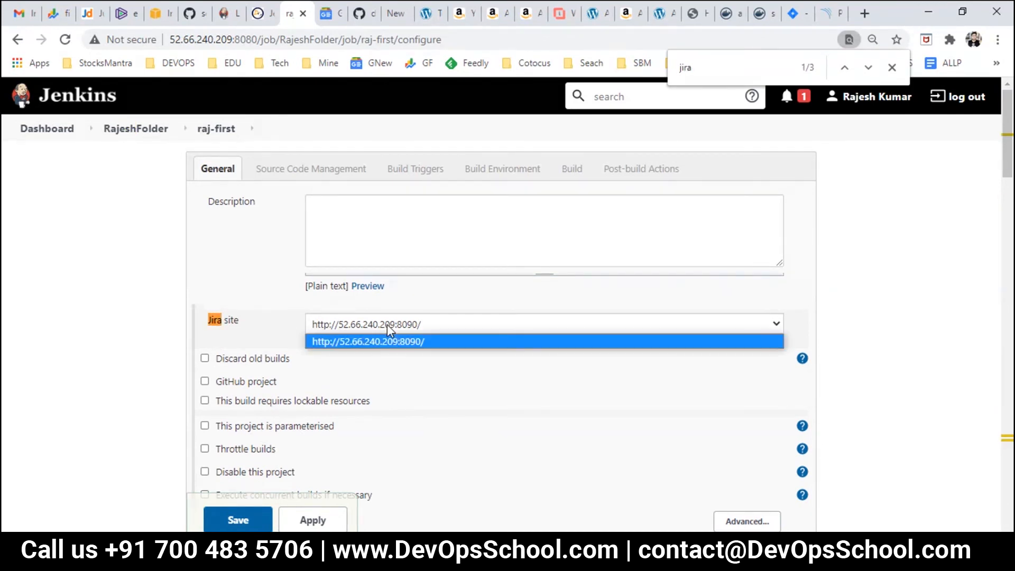
{"action": "left_click", "coordinate": [383, 339]}
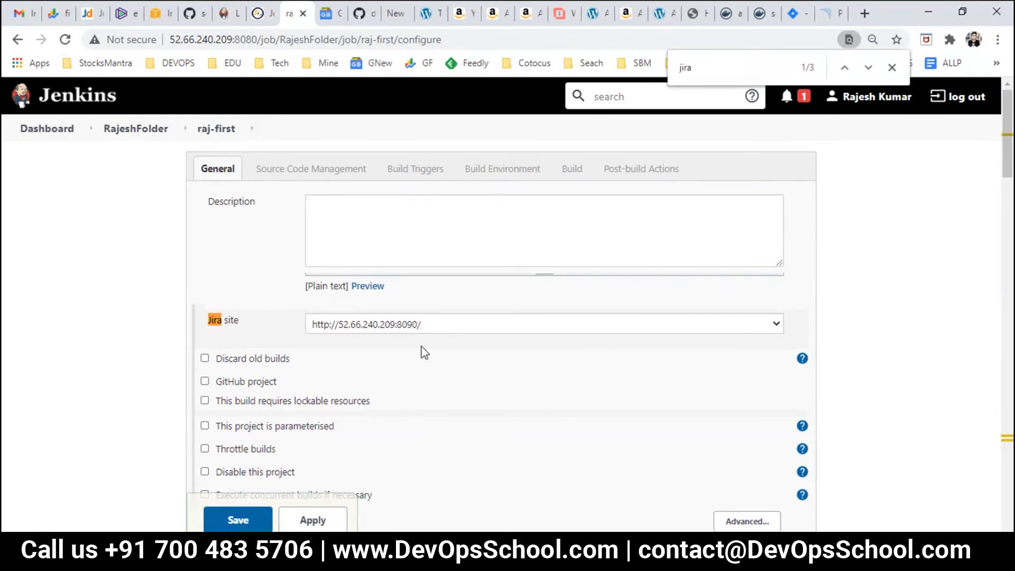
{"action": "left_click", "coordinate": [256, 520]}
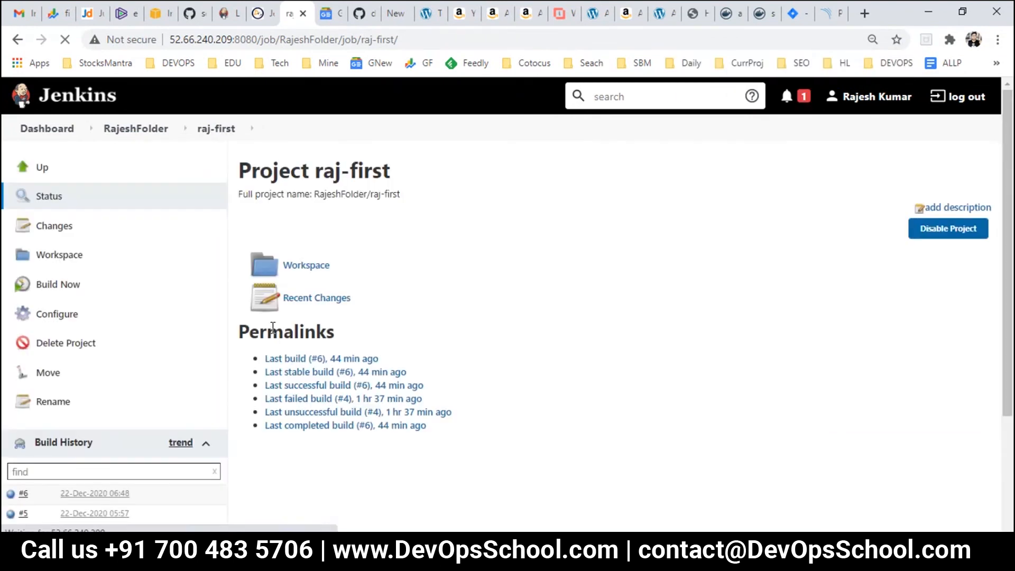
Step: Reopen the configuration, recheck the Jira site and Issue Priority, then go to Jira's FIRST issues page
{"action": "left_click", "coordinate": [51, 317]}
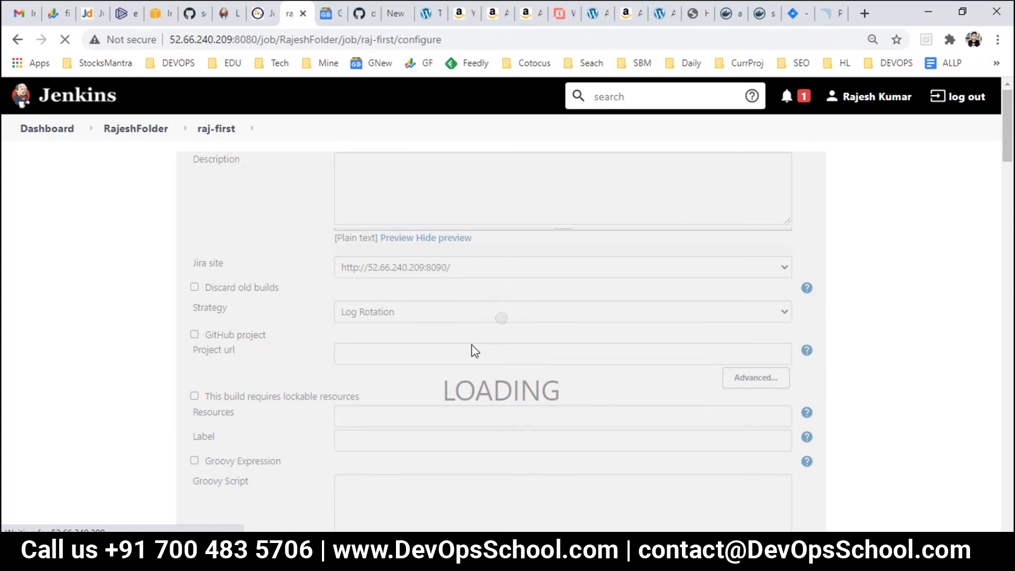
{"action": "left_click", "coordinate": [485, 332]}
{"action": "left_click", "coordinate": [482, 342]}
{"action": "scroll", "coordinate": [594, 431], "scroll_direction": "down", "scroll_amount": 12}
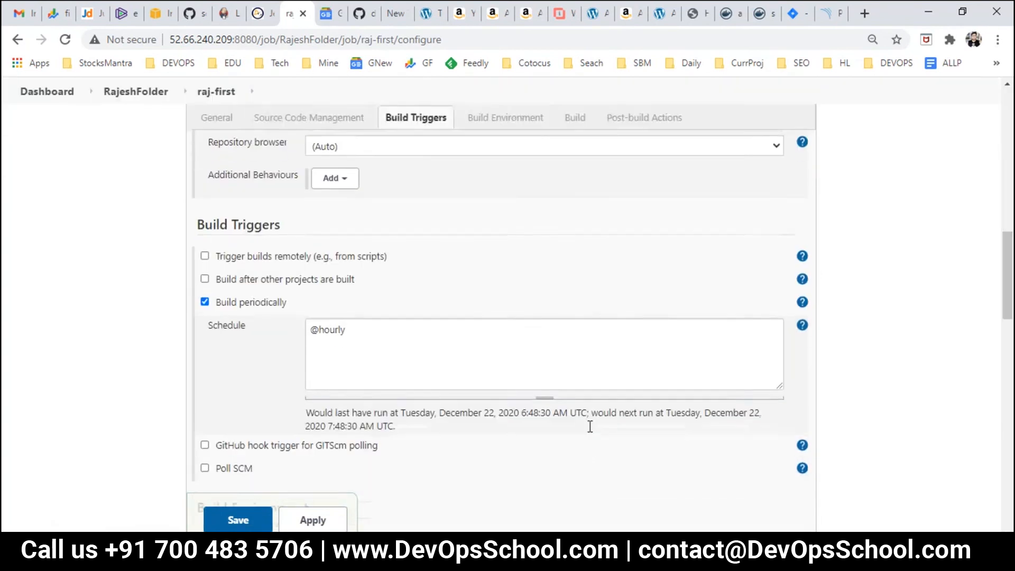
{"action": "scroll", "coordinate": [592, 433], "scroll_direction": "down", "scroll_amount": 15}
{"action": "scroll", "coordinate": [563, 382], "scroll_direction": "down", "scroll_amount": 3}
{"action": "left_click", "coordinate": [761, 274]}
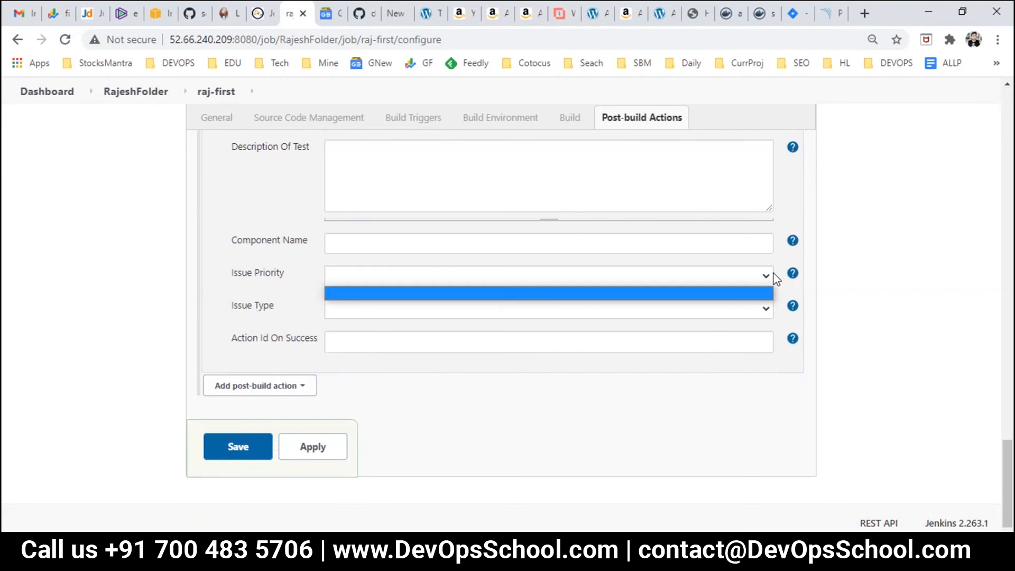
{"action": "left_click", "coordinate": [813, 9]}
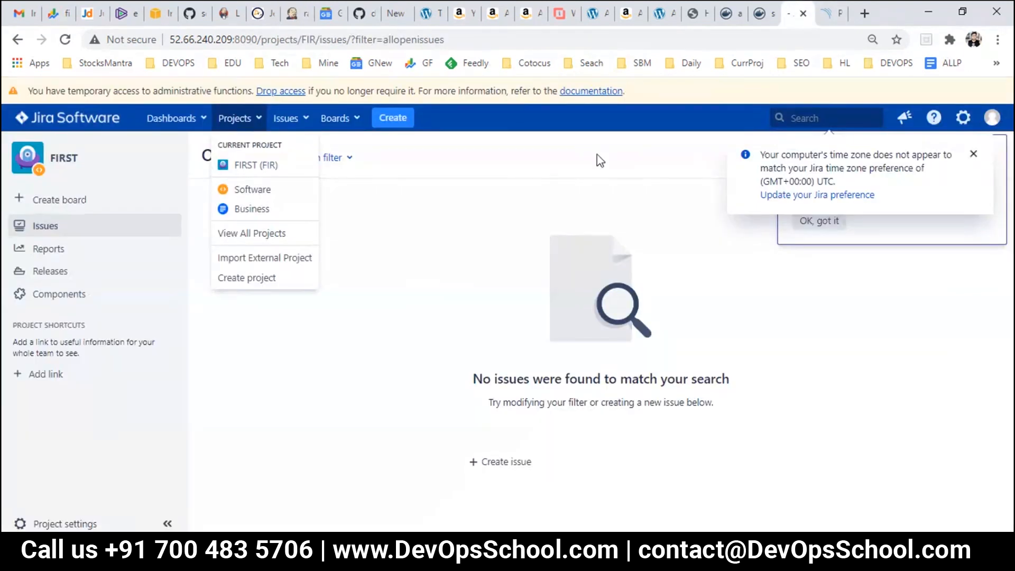
Step: Create Bug FIR-1 with summary 'dsaasdasd' in Jira, then return to raj-first's configuration
{"action": "left_click", "coordinate": [393, 118]}
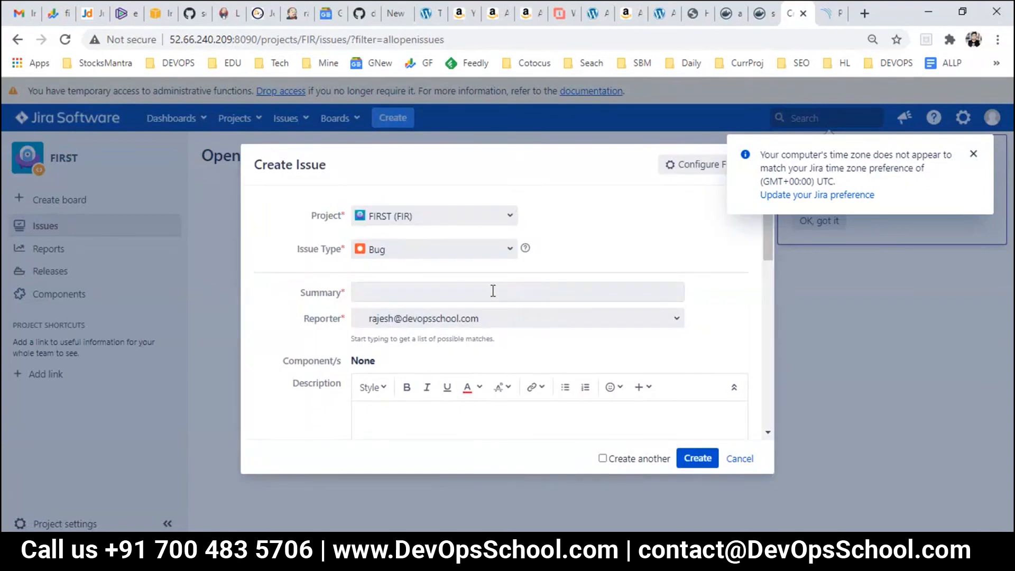
{"action": "left_click", "coordinate": [411, 290]}
{"action": "type", "text": "dsaasdasd"}
{"action": "left_click", "coordinate": [696, 465]}
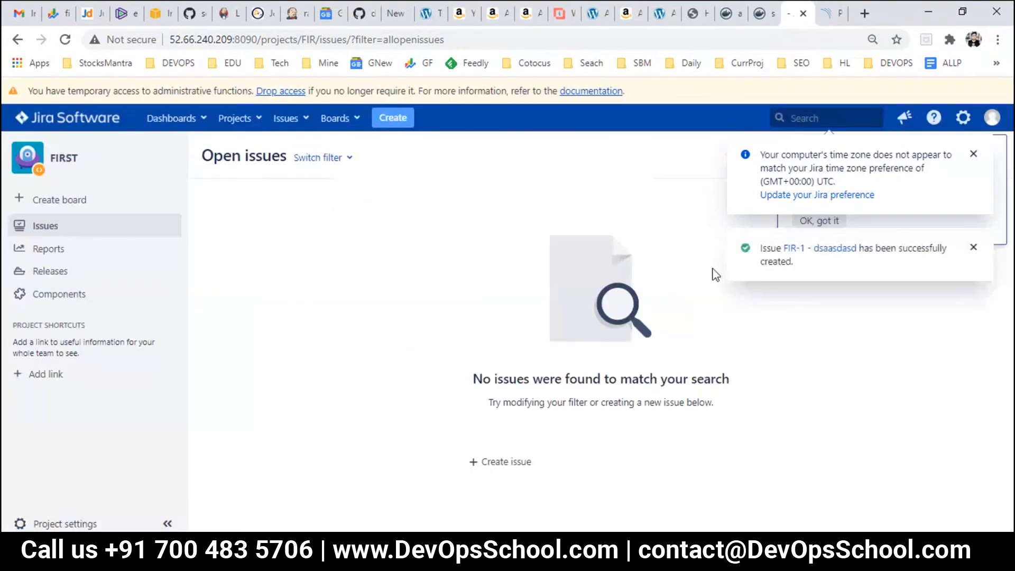
{"action": "left_click", "coordinate": [227, 13]}
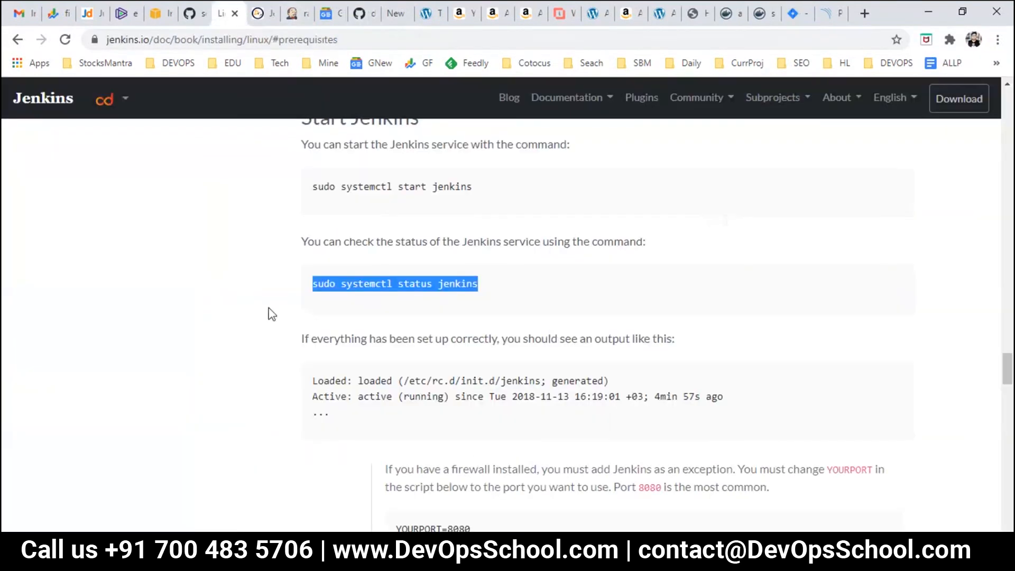
{"action": "left_click", "coordinate": [296, 13]}
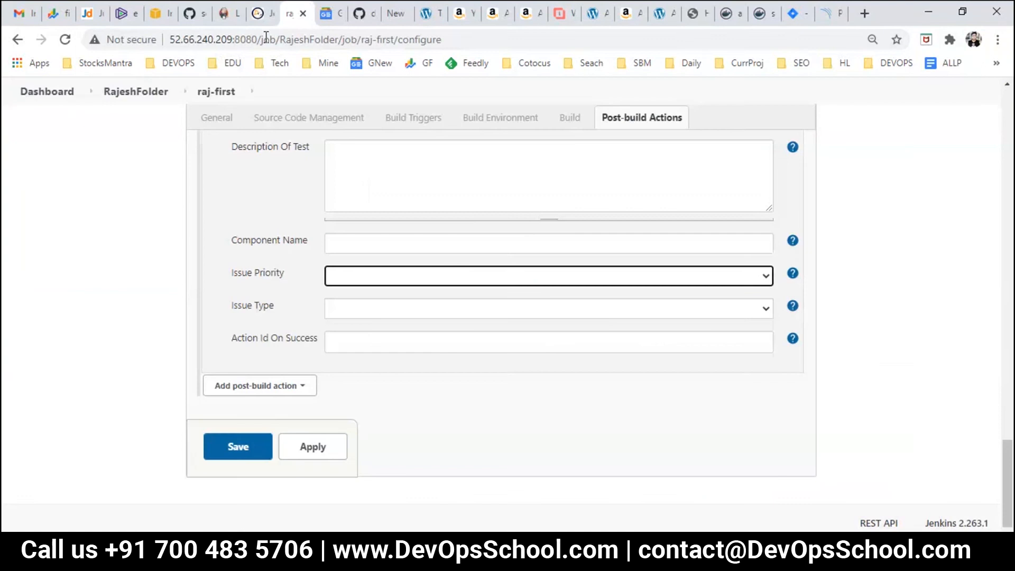
Step: Reload raj-first's configuration, keep the same Jira site, and jump to Post-build Actions
{"action": "left_click", "coordinate": [65, 39]}
{"action": "left_click", "coordinate": [571, 126]}
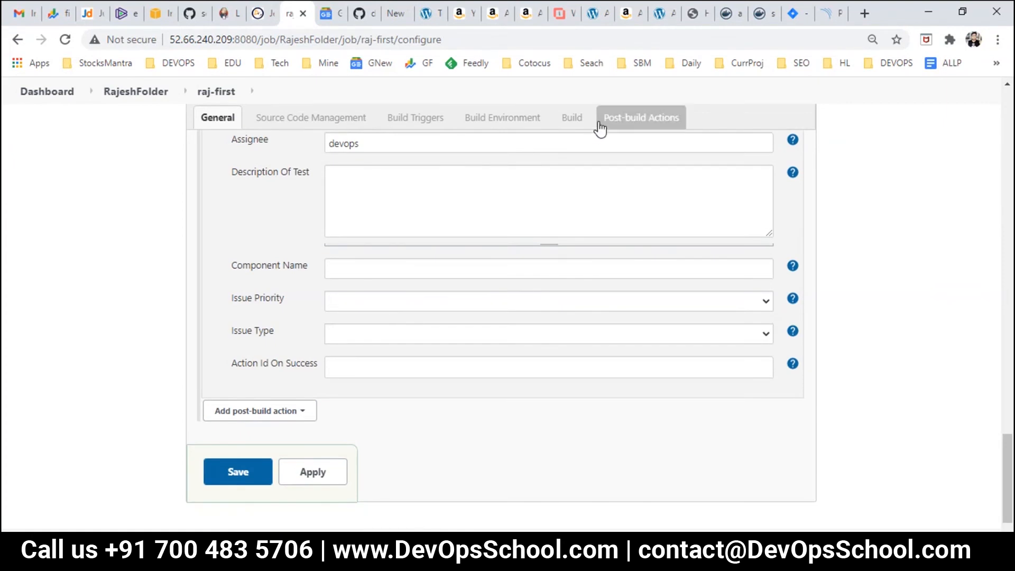
{"action": "scroll", "coordinate": [451, 352], "scroll_direction": "up", "scroll_amount": 20}
{"action": "left_click", "coordinate": [420, 325]}
{"action": "left_click", "coordinate": [420, 341]}
{"action": "left_click", "coordinate": [615, 181]}
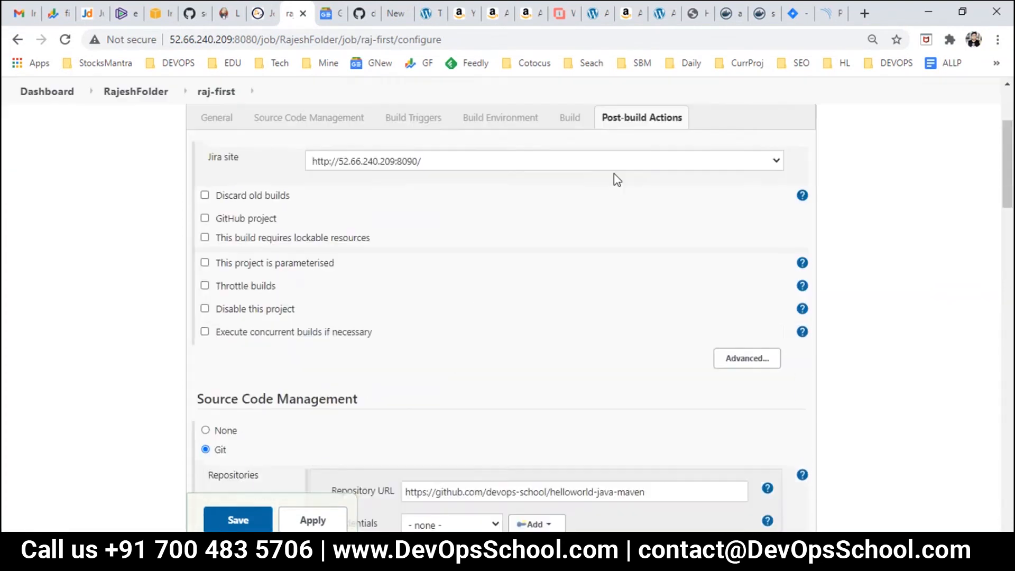
Step: Review the Jira issue fields: assignee devops, empty Issue Priority and Issue Type, Action Id On Success
{"action": "double_click", "coordinate": [429, 416]}
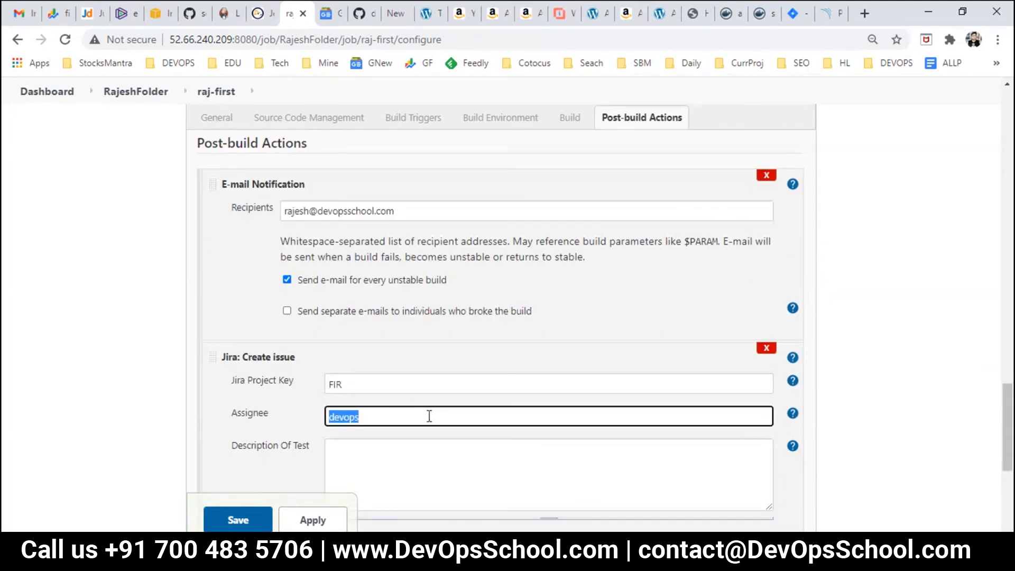
{"action": "scroll", "coordinate": [367, 384], "scroll_direction": "down", "scroll_amount": 4}
{"action": "left_click", "coordinate": [432, 318]}
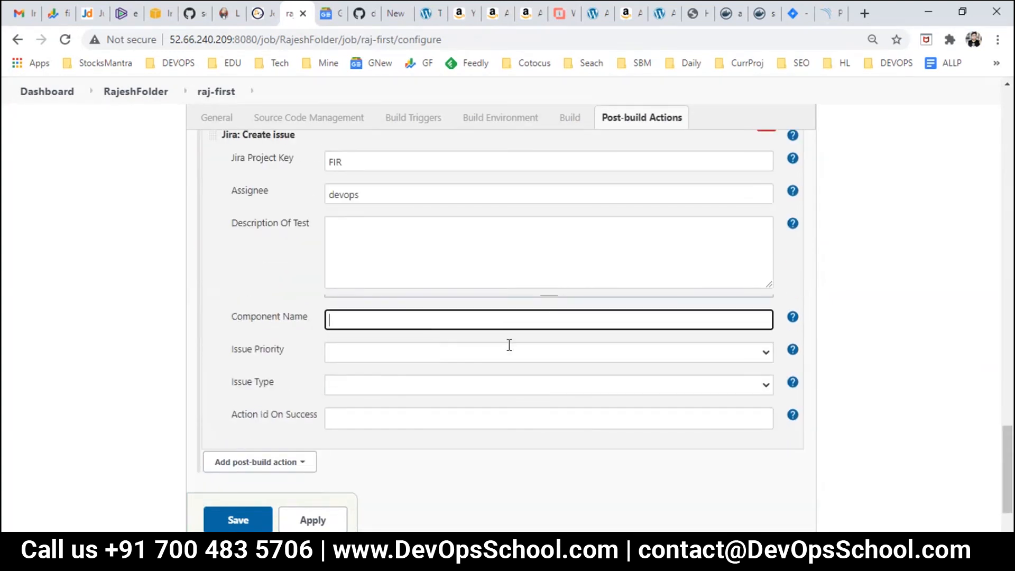
{"action": "left_click", "coordinate": [766, 352]}
{"action": "left_click", "coordinate": [766, 355]}
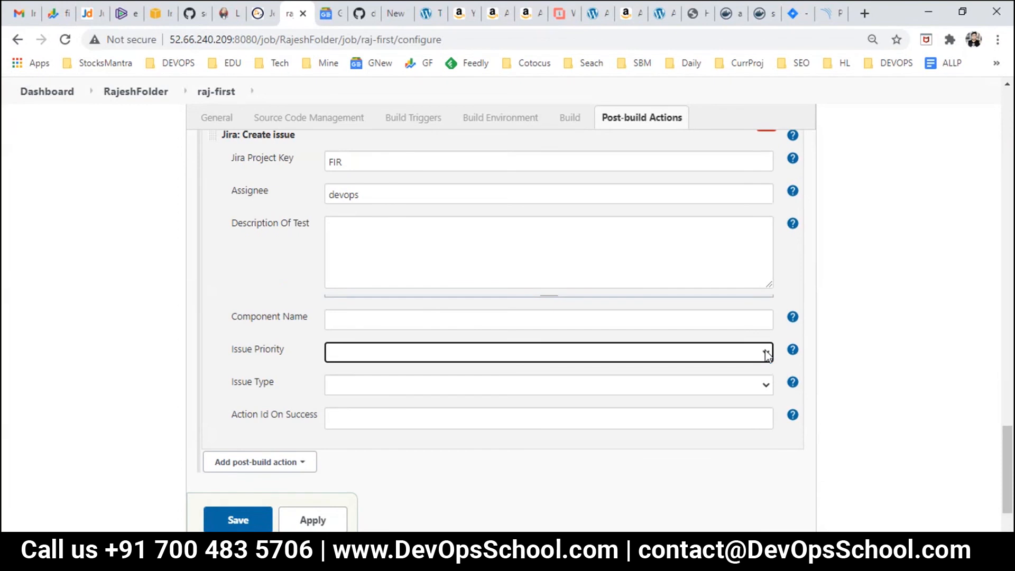
{"action": "left_click", "coordinate": [766, 385]}
{"action": "left_click", "coordinate": [767, 386]}
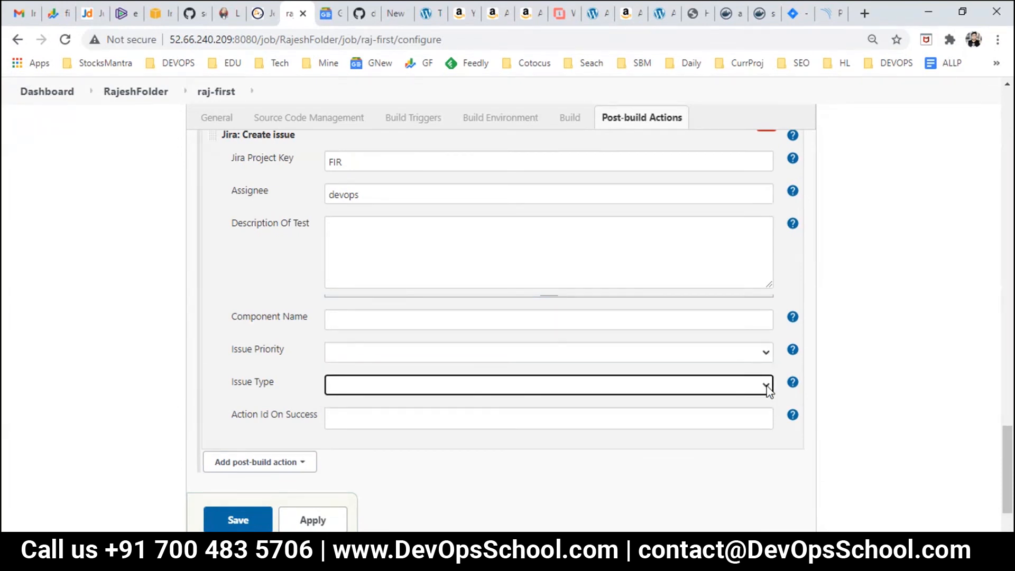
{"action": "left_click", "coordinate": [763, 418]}
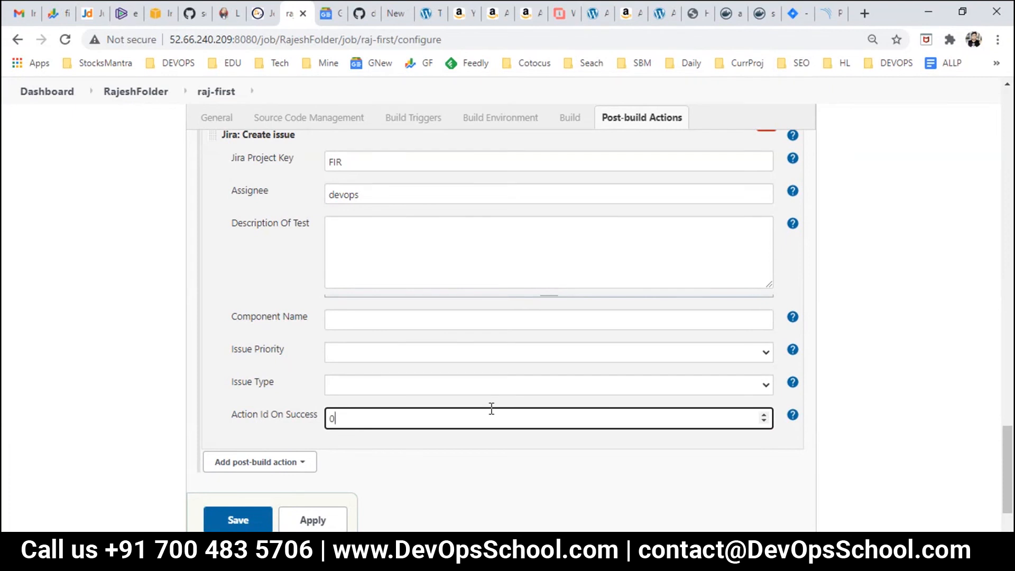
{"action": "left_click", "coordinate": [266, 340]}
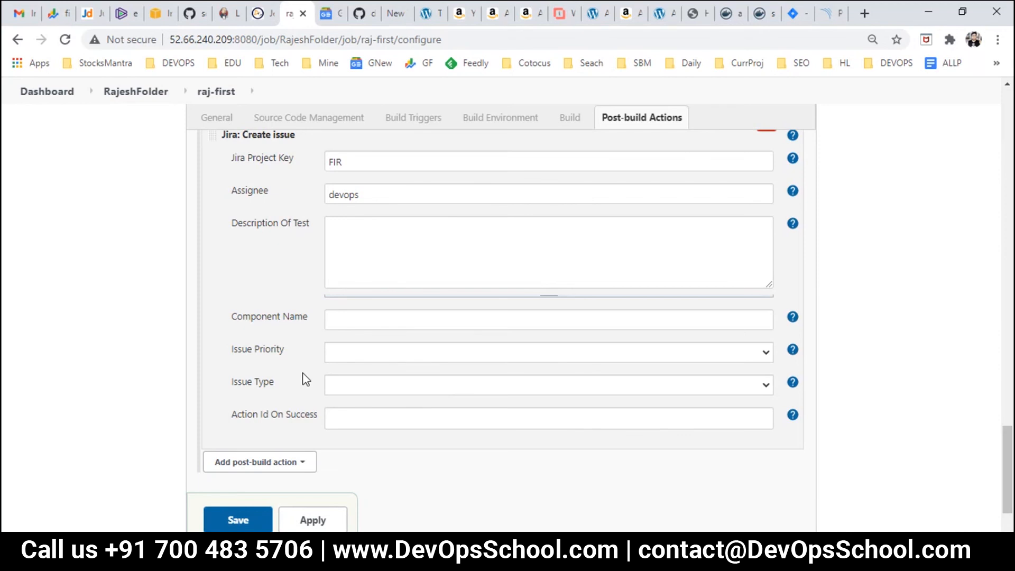
Step: Verify Maven goal compile, project key FIR and assignee devops, then save the job
{"action": "scroll", "coordinate": [296, 439], "scroll_direction": "down", "scroll_amount": 2}
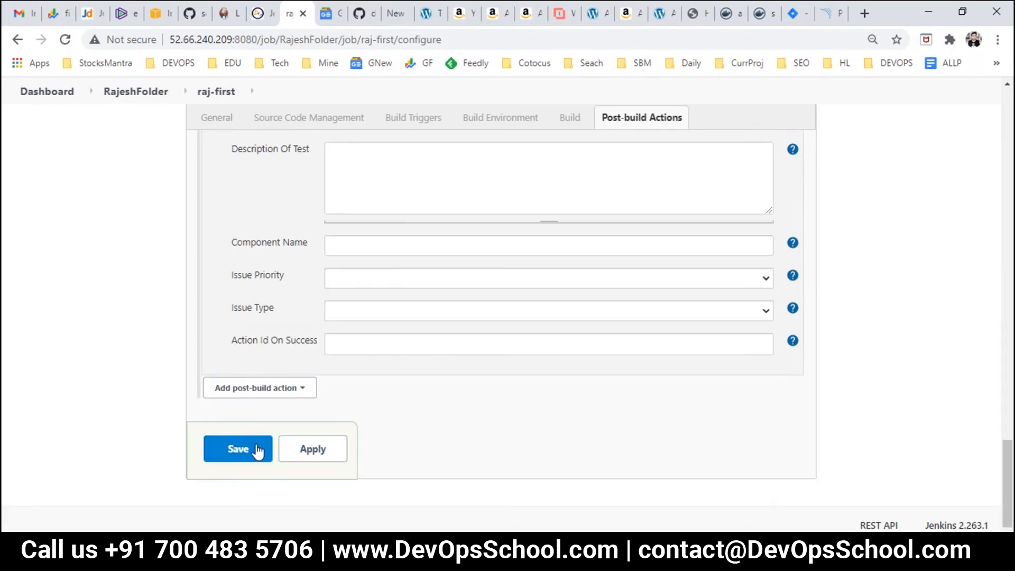
{"action": "scroll", "coordinate": [381, 337], "scroll_direction": "up", "scroll_amount": 10}
{"action": "left_click", "coordinate": [348, 323]}
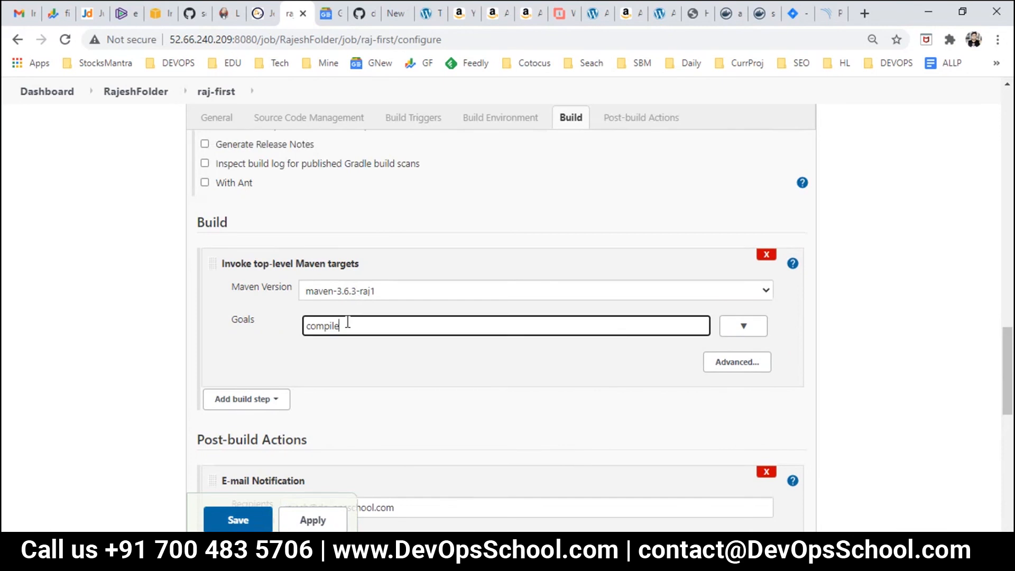
{"action": "scroll", "coordinate": [319, 404], "scroll_direction": "down", "scroll_amount": 7}
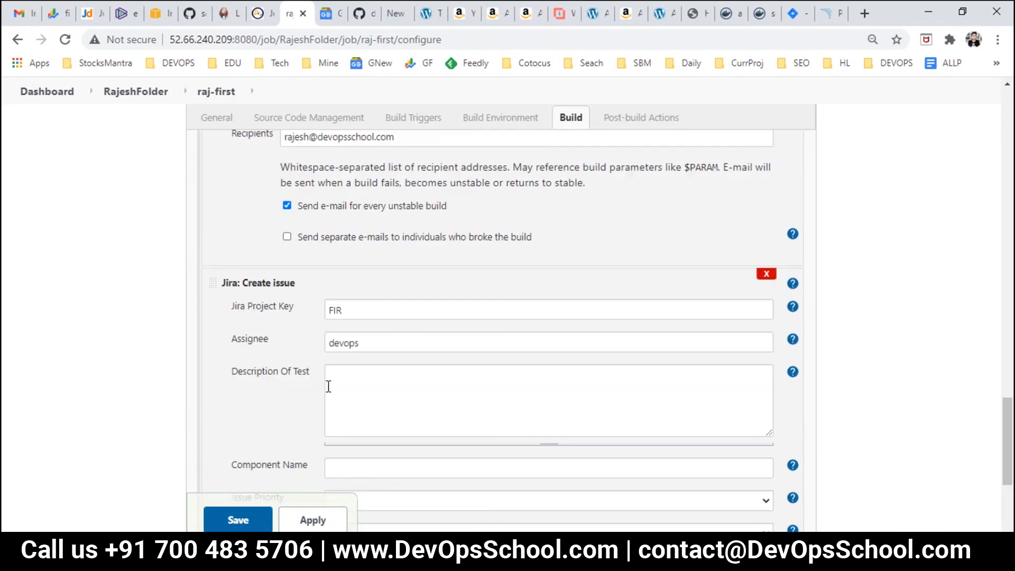
{"action": "left_click", "coordinate": [360, 385]}
{"action": "left_click", "coordinate": [344, 311]}
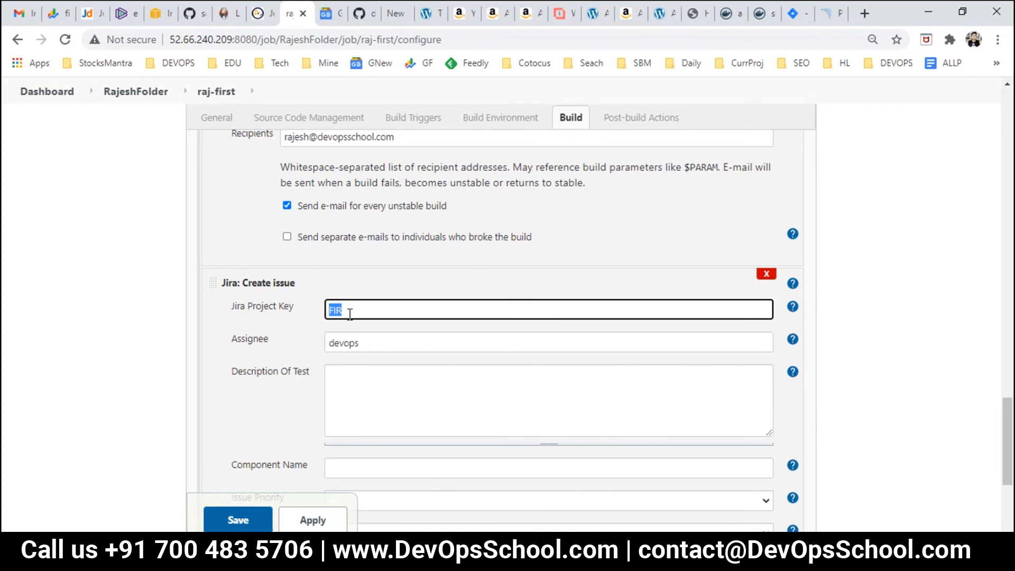
{"action": "double_click", "coordinate": [361, 344]}
{"action": "scroll", "coordinate": [445, 411], "scroll_direction": "down", "scroll_amount": 3}
{"action": "left_click", "coordinate": [238, 521]}
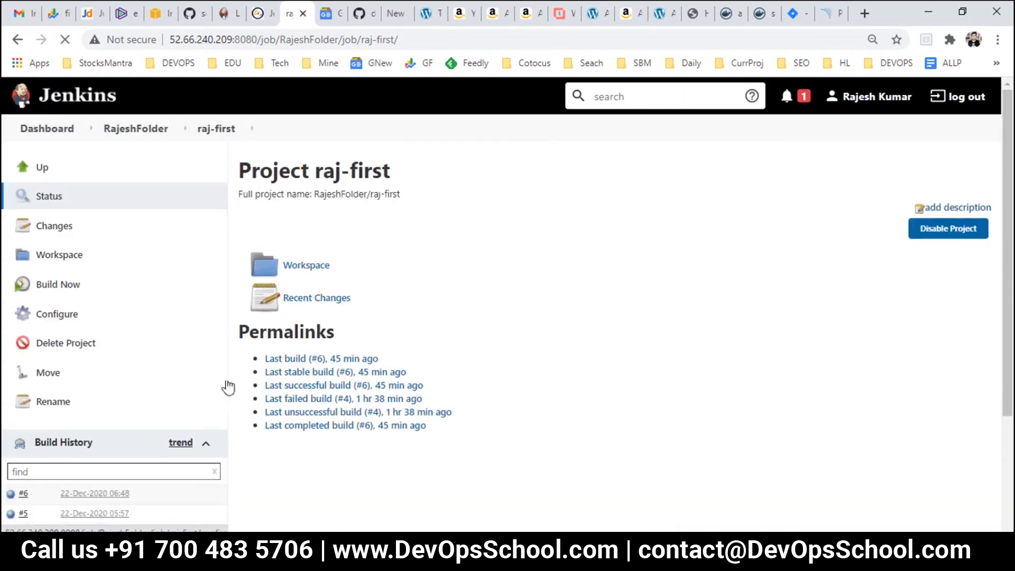
Step: Start a new raj-first build and view build #7's console output
{"action": "left_click", "coordinate": [67, 285]}
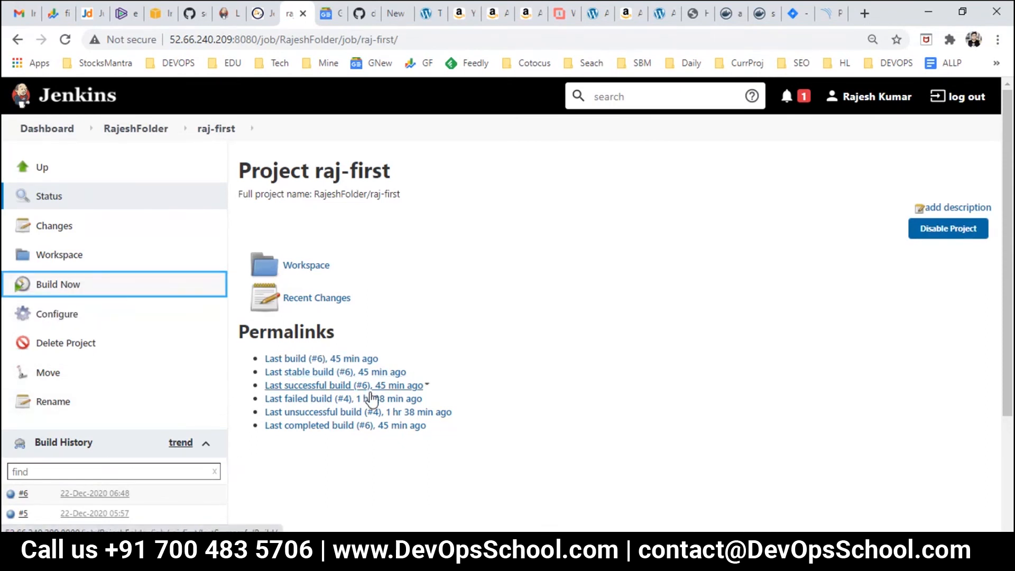
{"action": "scroll", "coordinate": [372, 395], "scroll_direction": "down", "scroll_amount": 3}
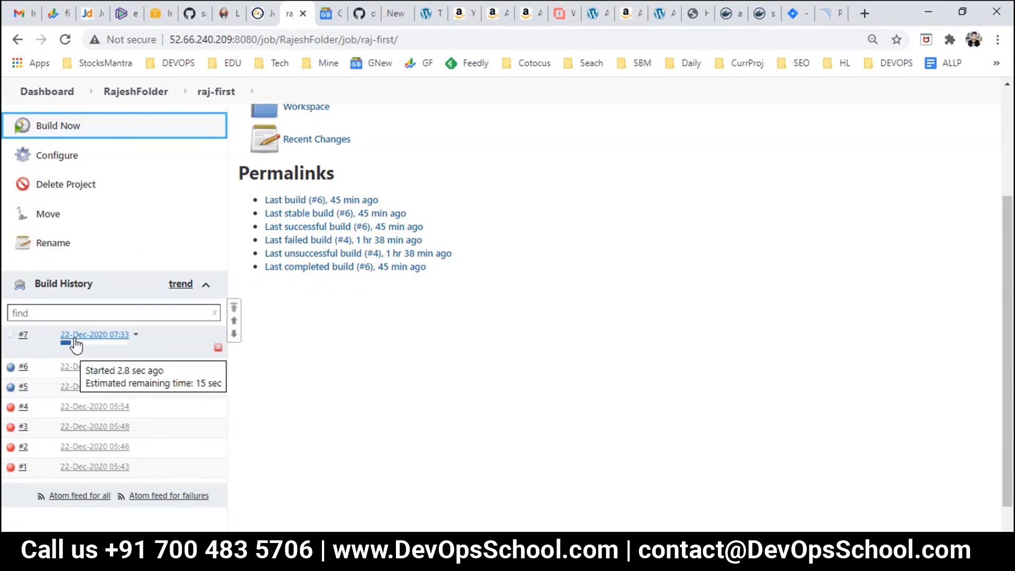
{"action": "left_click", "coordinate": [75, 339]}
{"action": "left_click", "coordinate": [103, 259]}
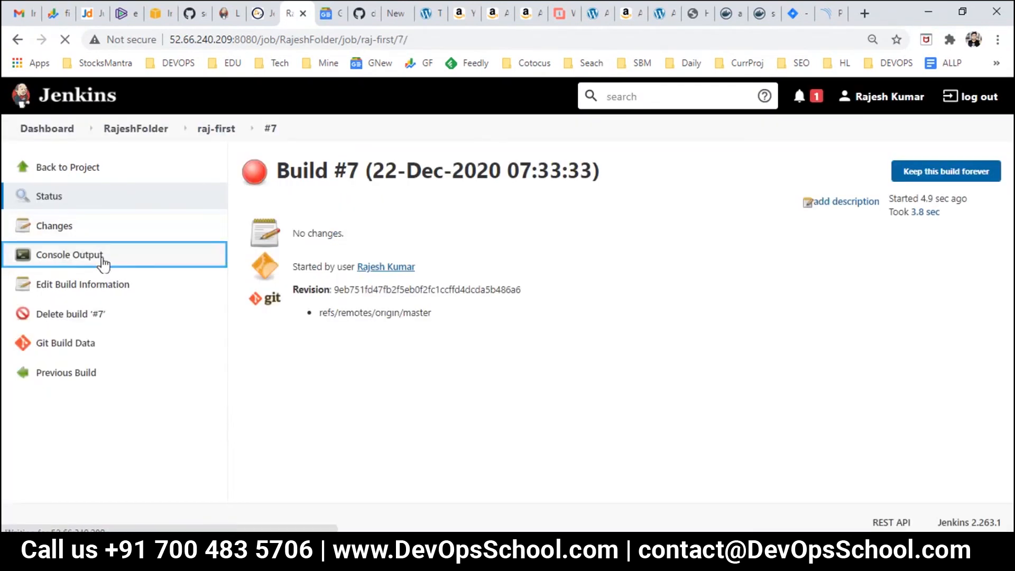
{"action": "scroll", "coordinate": [476, 395], "scroll_direction": "down", "scroll_amount": 12}
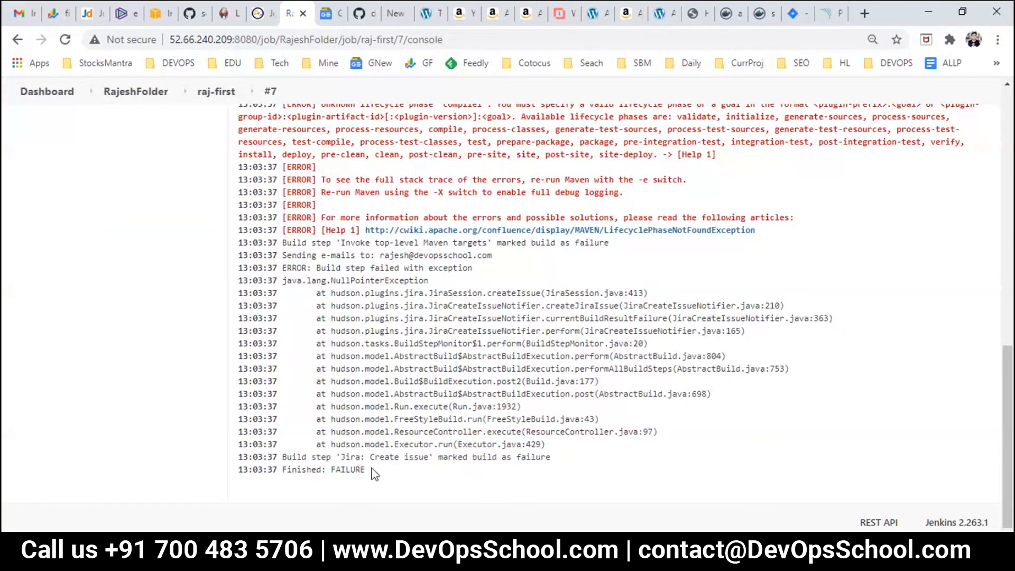
Step: Highlight the Jira Create issue failure line and its NullPointerException stack trace in the log
{"action": "left_click_drag", "start_coordinate": [379, 455], "coordinate": [544, 464]}
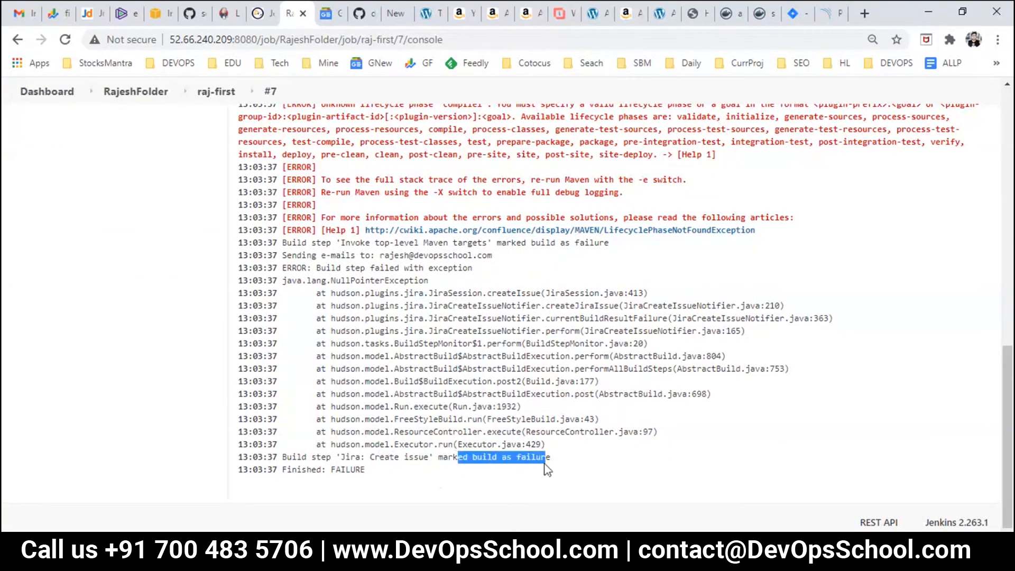
{"action": "left_click", "coordinate": [401, 476]}
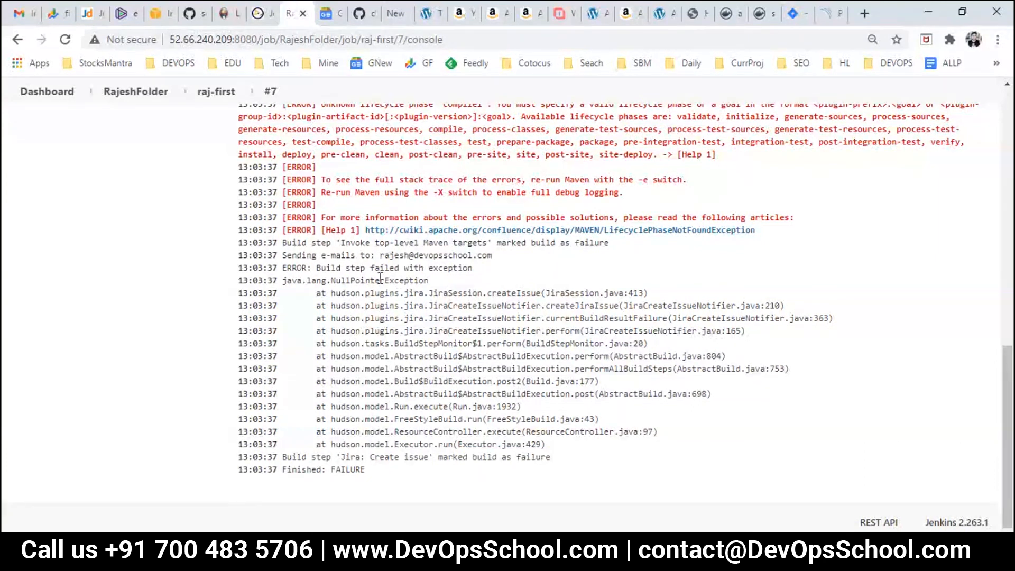
{"action": "mouse_move", "coordinate": [327, 256]}
{"action": "left_mouse_down"}
{"action": "mouse_move", "coordinate": [346, 257]}
{"action": "mouse_move", "coordinate": [336, 268]}
{"action": "mouse_move", "coordinate": [455, 269]}
{"action": "mouse_move", "coordinate": [503, 295]}
{"action": "mouse_move", "coordinate": [535, 294]}
{"action": "mouse_move", "coordinate": [567, 332]}
{"action": "left_mouse_up"}
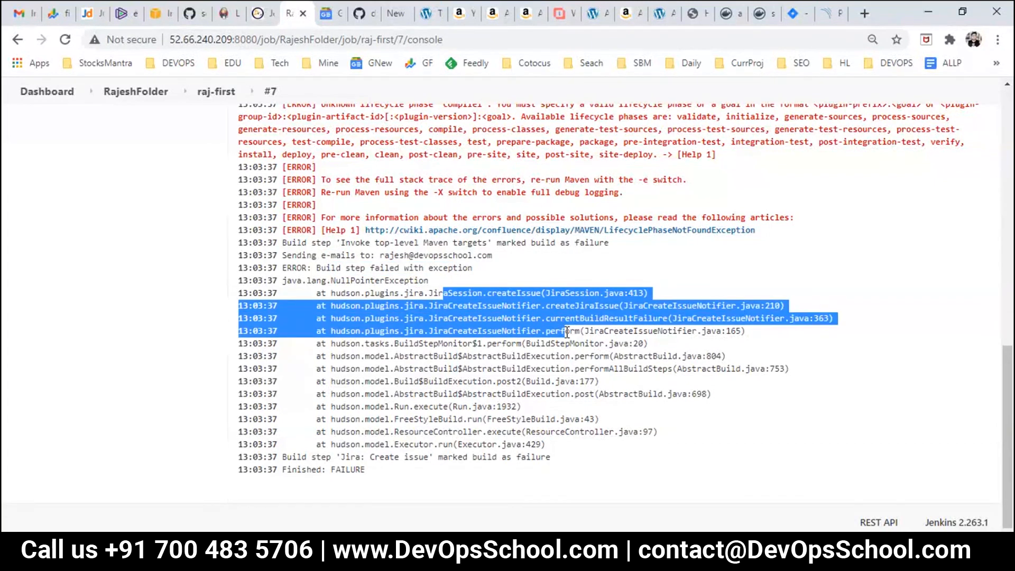
{"action": "left_click", "coordinate": [465, 357]}
{"action": "mouse_move", "coordinate": [292, 284]}
{"action": "left_mouse_down"}
{"action": "mouse_move", "coordinate": [465, 344]}
{"action": "mouse_move", "coordinate": [582, 458]}
{"action": "left_mouse_up"}
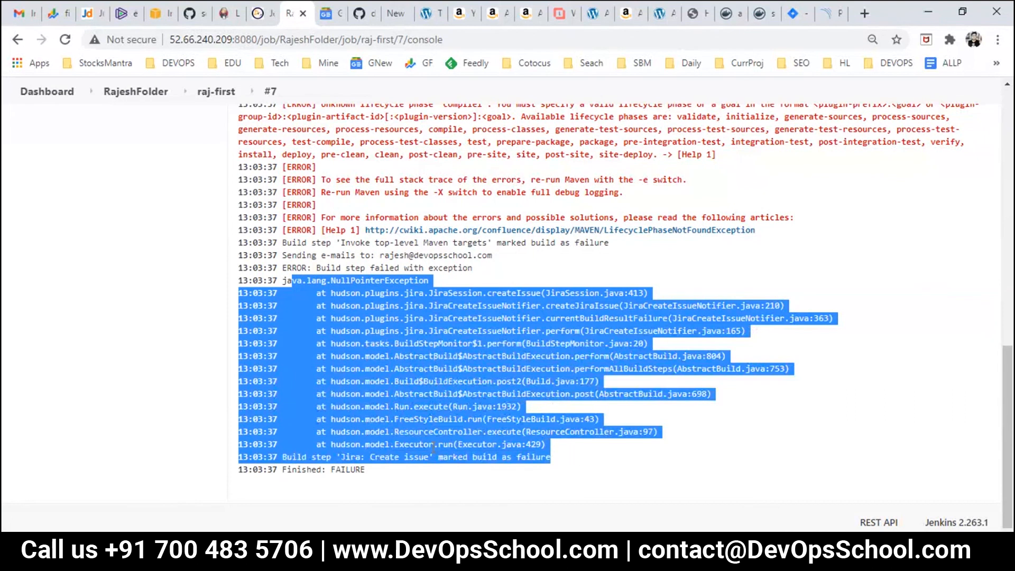
{"action": "double_click", "coordinate": [415, 457]}
{"action": "double_click", "coordinate": [455, 457]}
{"action": "left_click", "coordinate": [504, 460]}
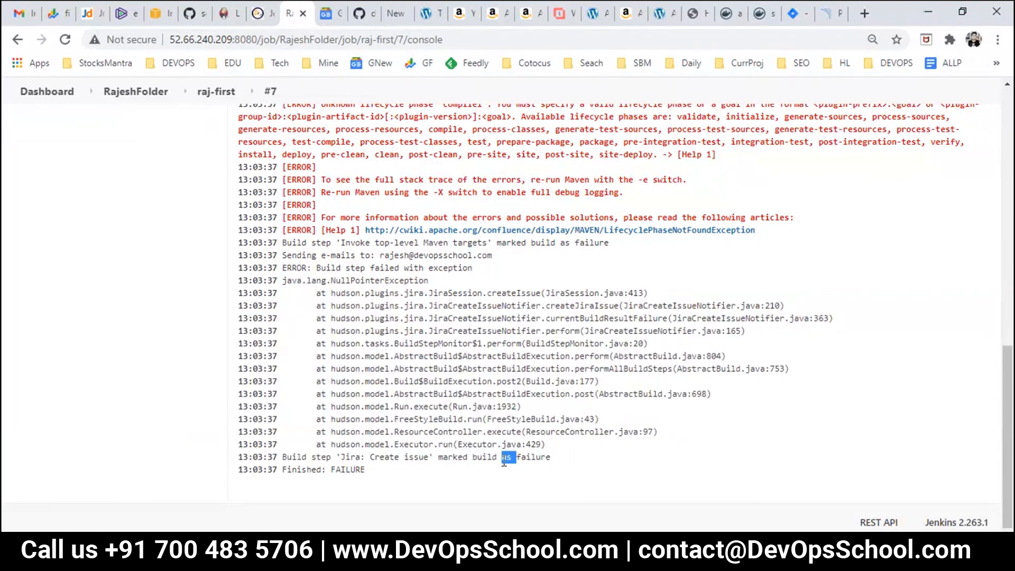
{"action": "left_click_drag", "start_coordinate": [328, 456], "coordinate": [407, 461]}
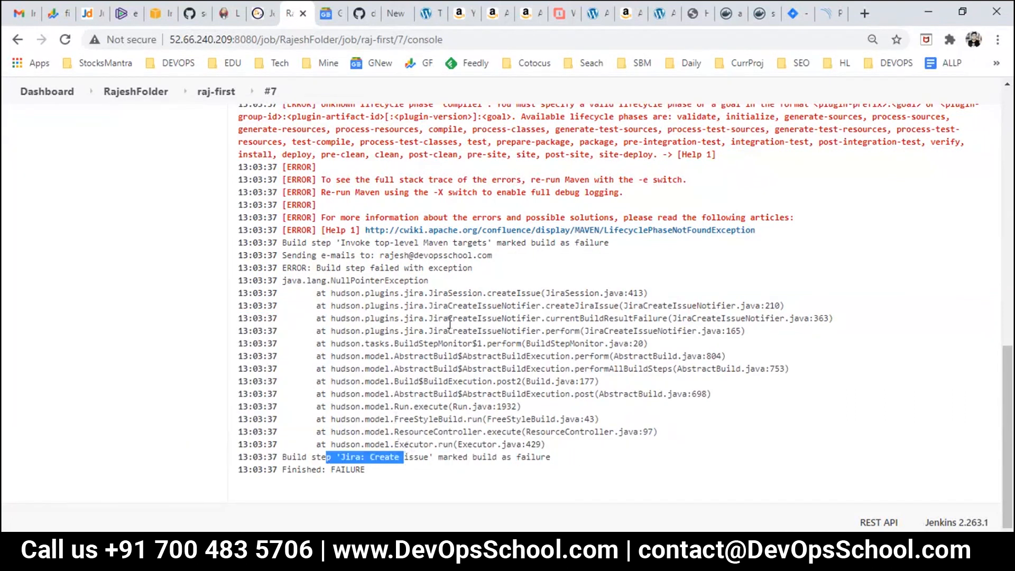
Step: Highlight the unknown lifecycle phase compile1 error, then return to the raj-first project page
{"action": "scroll", "coordinate": [456, 319], "scroll_direction": "up", "scroll_amount": 3}
{"action": "left_click_drag", "start_coordinate": [450, 252], "coordinate": [624, 306]}
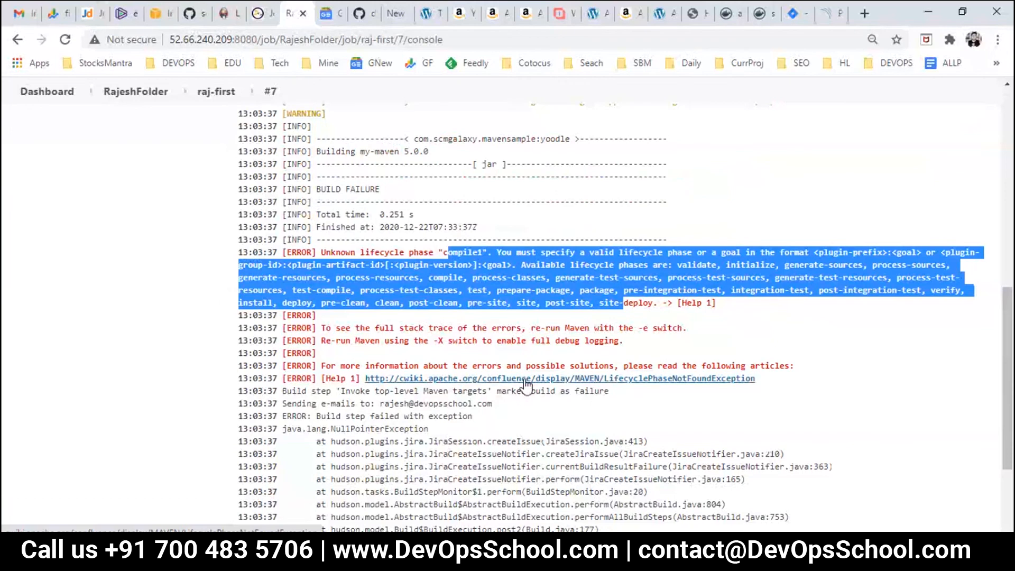
{"action": "scroll", "coordinate": [525, 386], "scroll_direction": "down", "scroll_amount": 3}
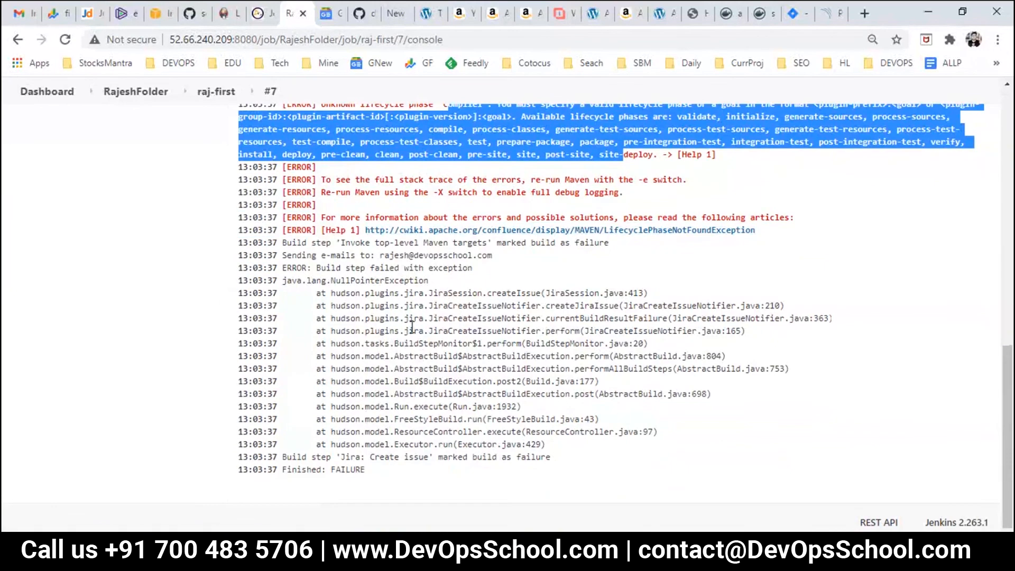
{"action": "left_click_drag", "start_coordinate": [546, 293], "coordinate": [645, 457]}
{"action": "scroll", "coordinate": [302, 232], "scroll_direction": "up", "scroll_amount": 1}
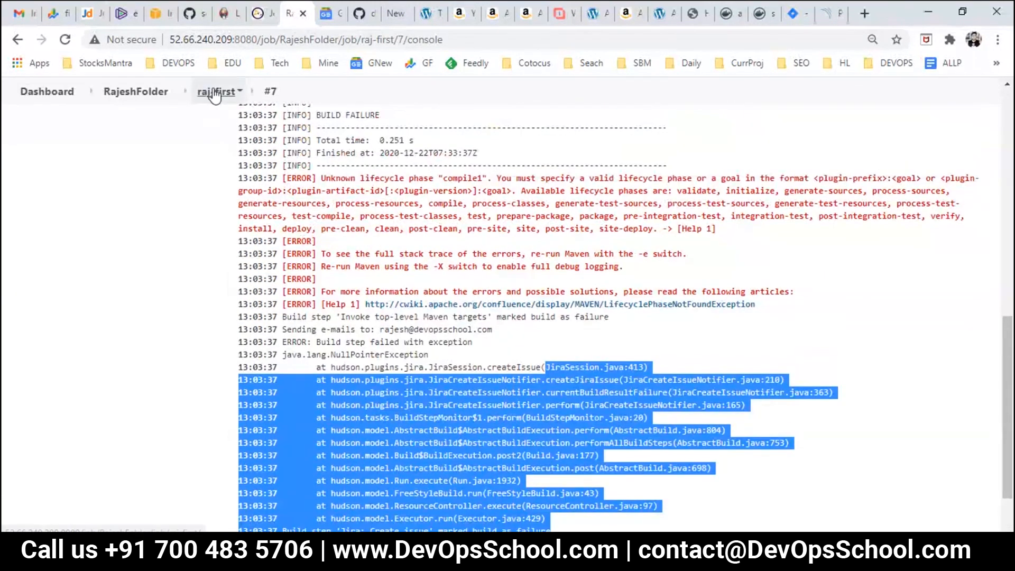
{"action": "left_click", "coordinate": [217, 91]}
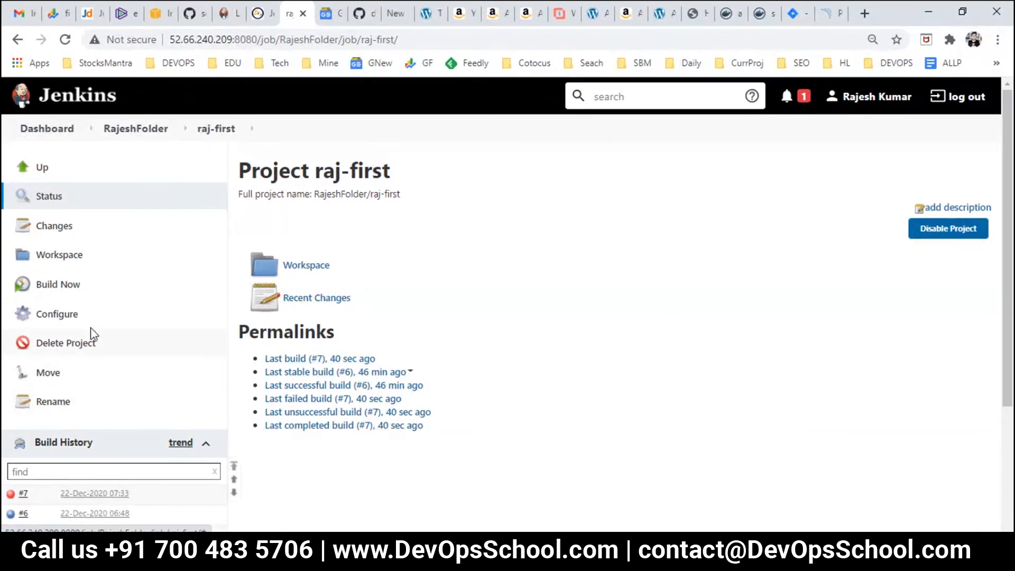
Step: Reopen raj-first's configuration, glance at Issue Priority, then leave for the dashboard without saving
{"action": "left_click", "coordinate": [226, 313]}
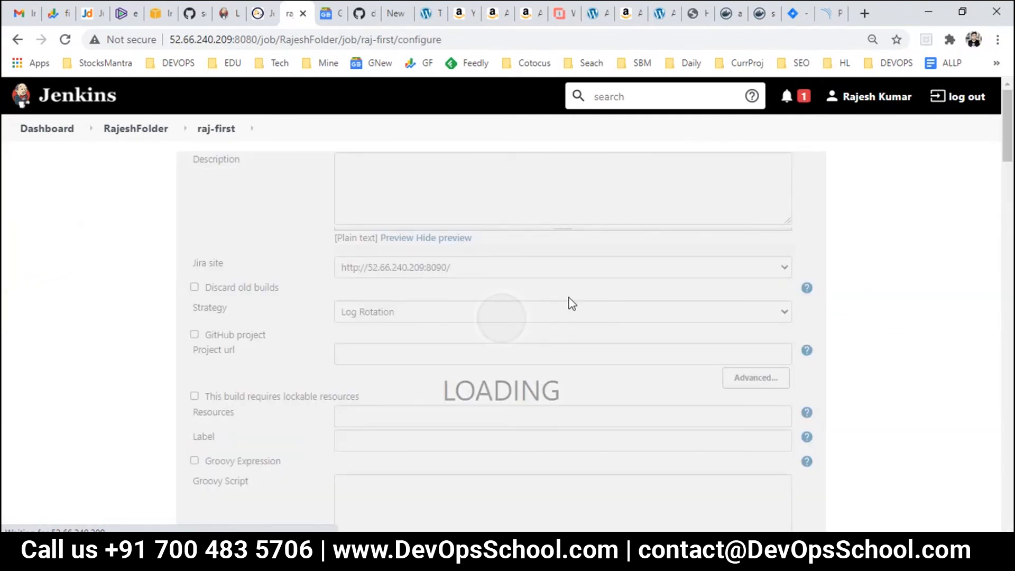
{"action": "left_click", "coordinate": [621, 169]}
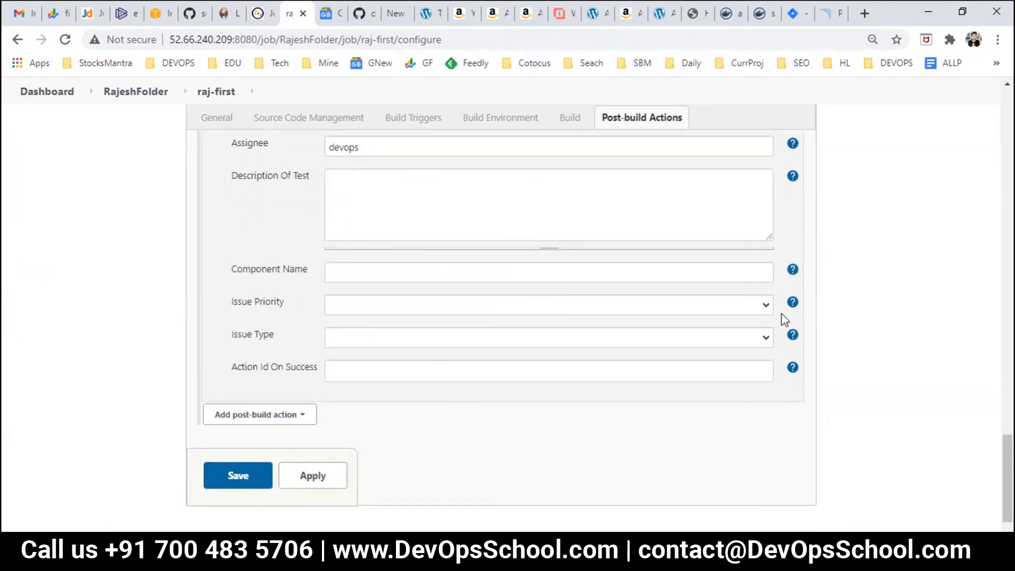
{"action": "left_click", "coordinate": [762, 304]}
{"action": "scroll", "coordinate": [719, 359], "scroll_direction": "up", "scroll_amount": 10}
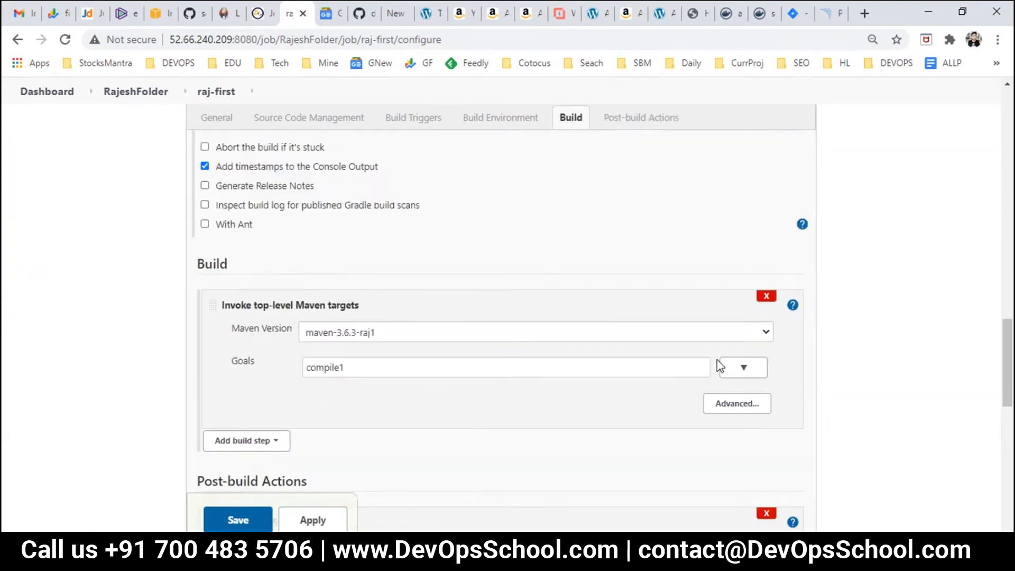
{"action": "scroll", "coordinate": [717, 361], "scroll_direction": "up", "scroll_amount": 8}
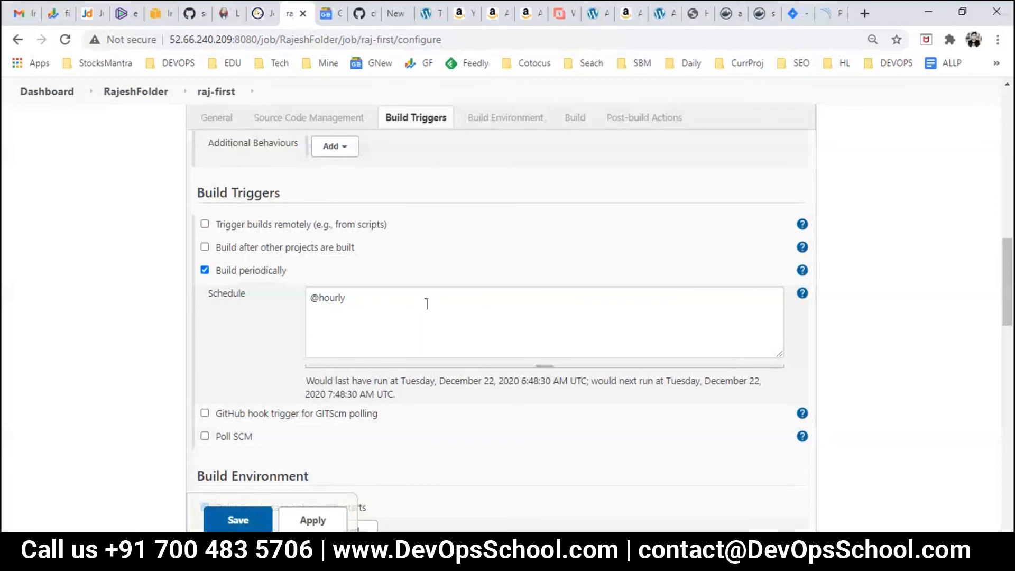
{"action": "scroll", "coordinate": [427, 304], "scroll_direction": "up", "scroll_amount": 10}
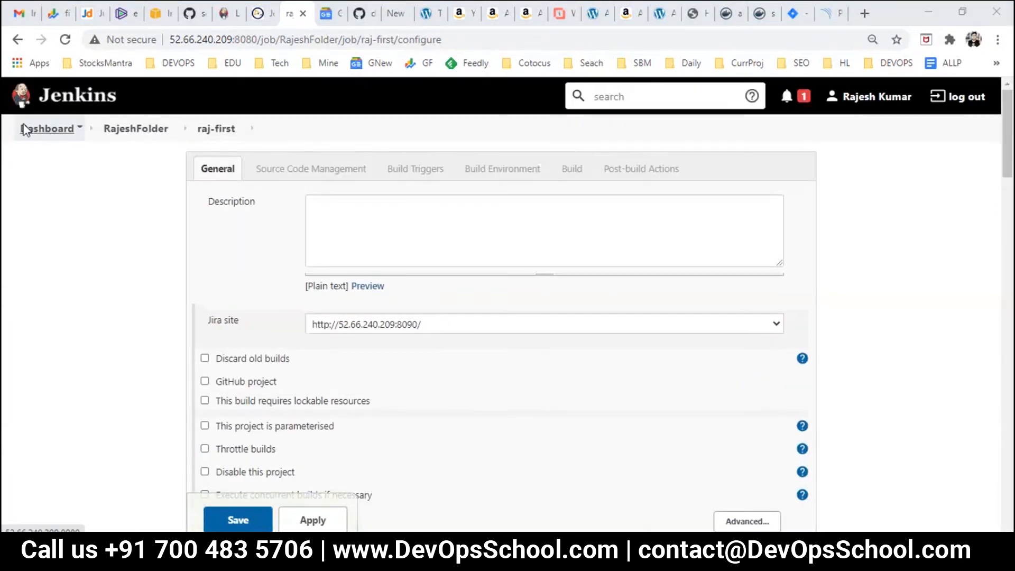
{"action": "left_click", "coordinate": [24, 130]}
{"action": "left_click", "coordinate": [581, 125]}
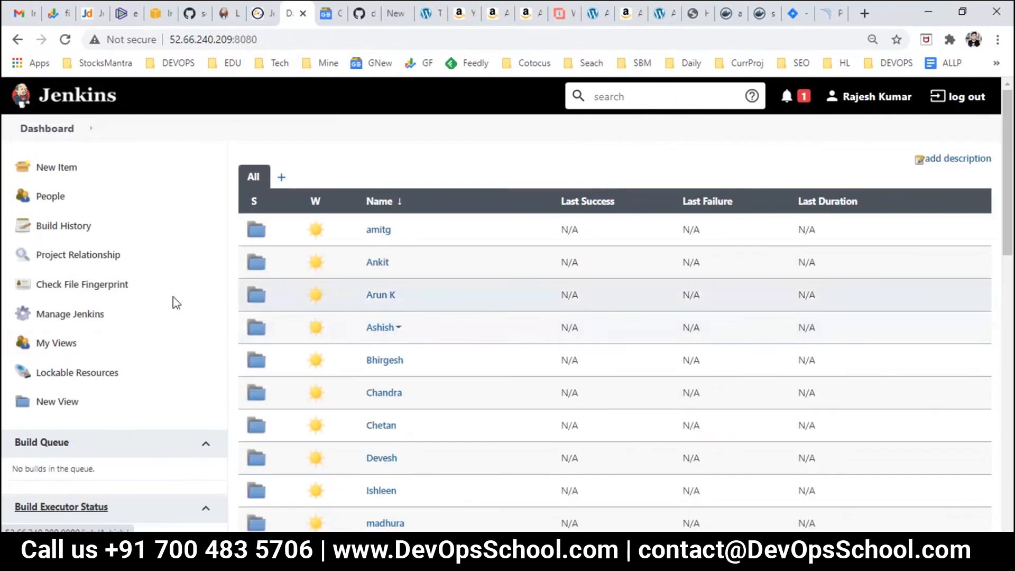
Step: Go to Manage Jenkins > Manage Plugins and list the installed plugins
{"action": "left_click", "coordinate": [71, 313]}
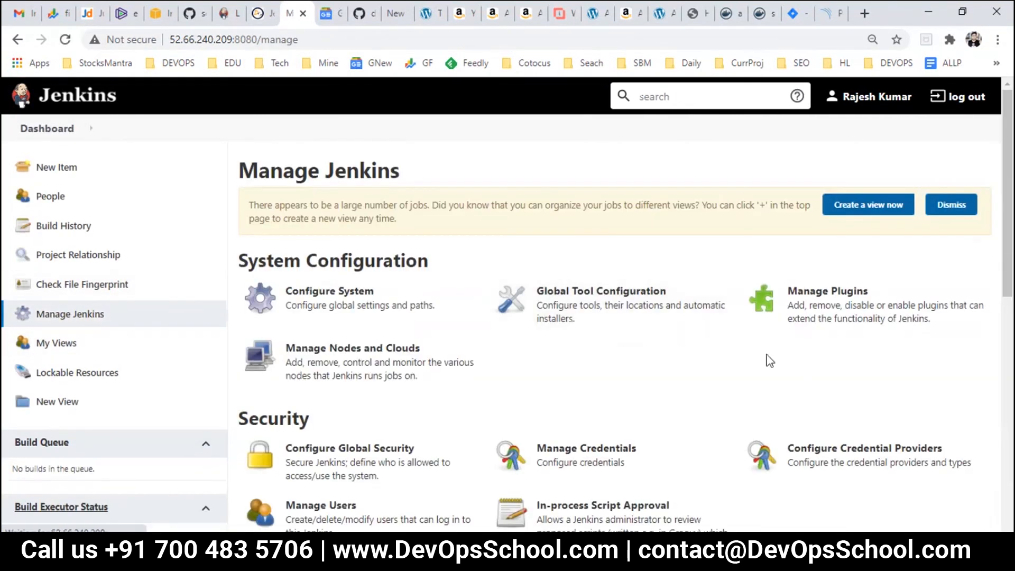
{"action": "left_click", "coordinate": [820, 316]}
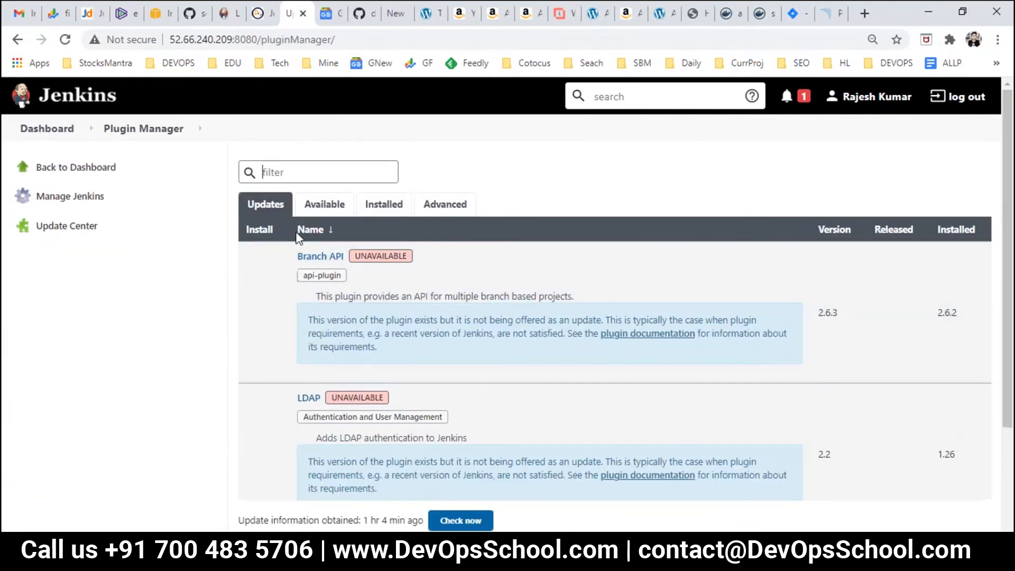
{"action": "left_click", "coordinate": [381, 209]}
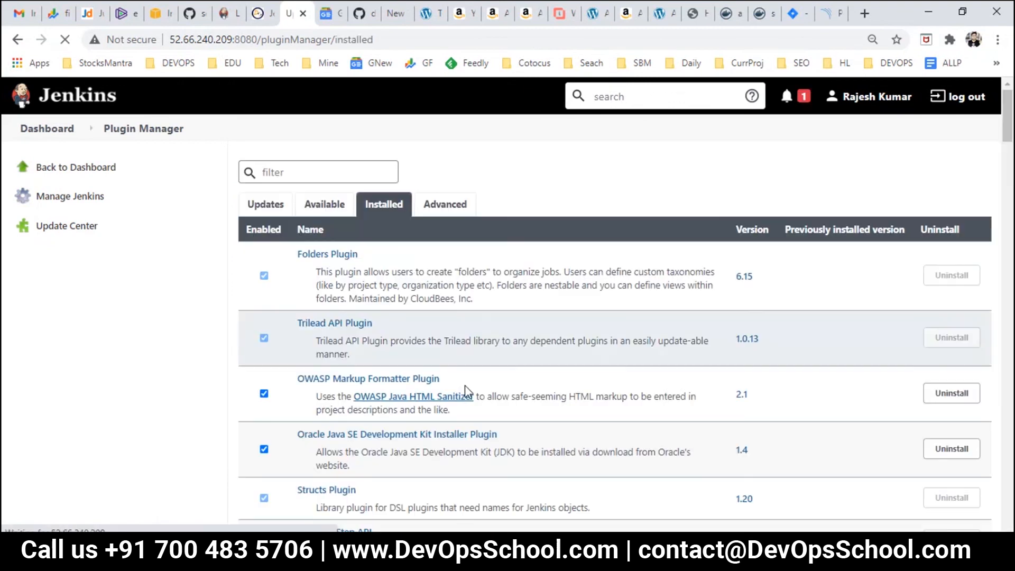
{"action": "scroll", "coordinate": [465, 391], "scroll_direction": "down", "scroll_amount": 15}
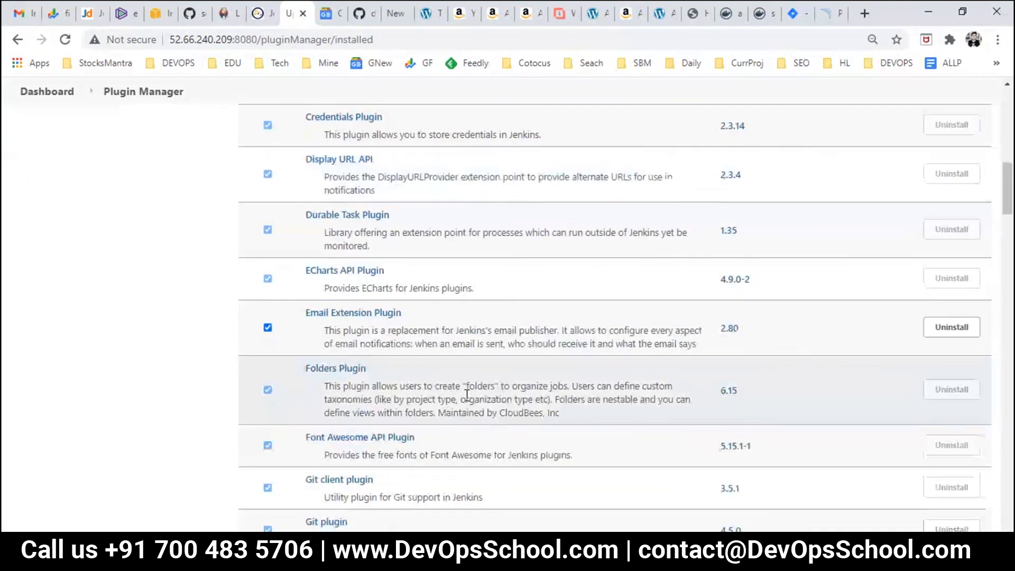
Step: Find the Jira plugin, version 3.1.3, and open its plugin page in a new tab
{"action": "key", "text": "ctrl+f"}
{"action": "type", "text": "jira"}
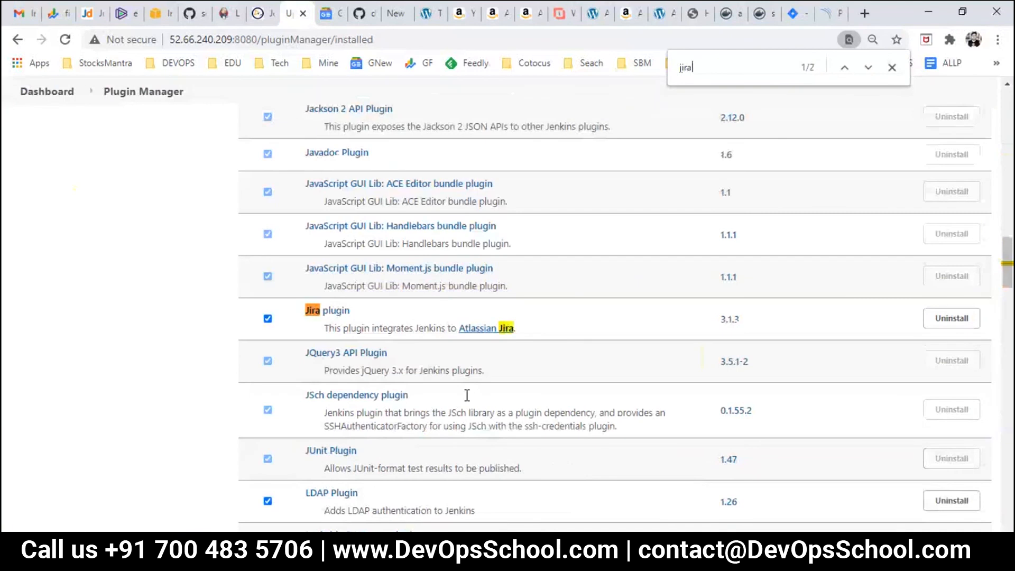
{"action": "right_click", "coordinate": [347, 313]}
{"action": "left_click", "coordinate": [402, 323]}
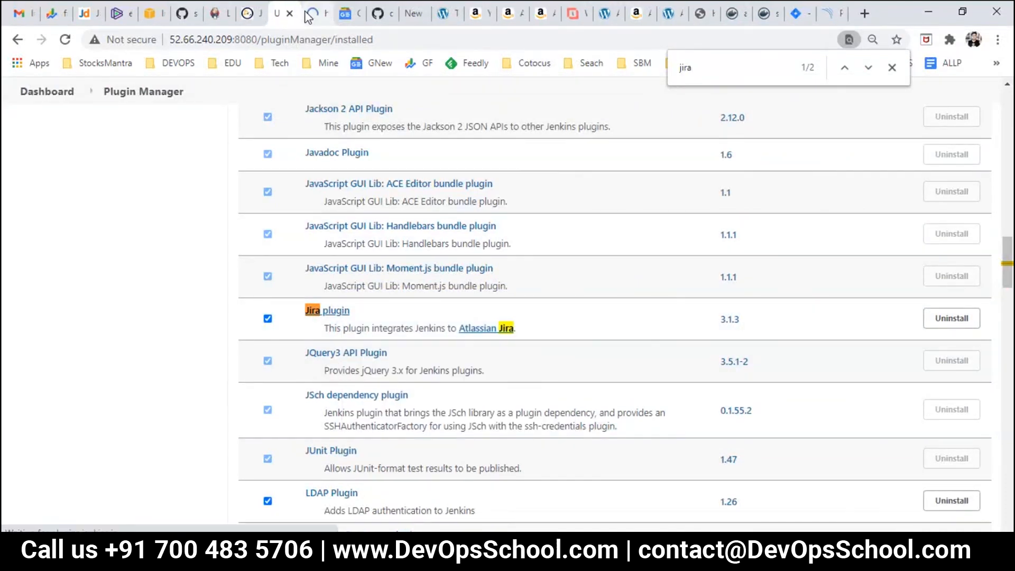
{"action": "left_click", "coordinate": [312, 13]}
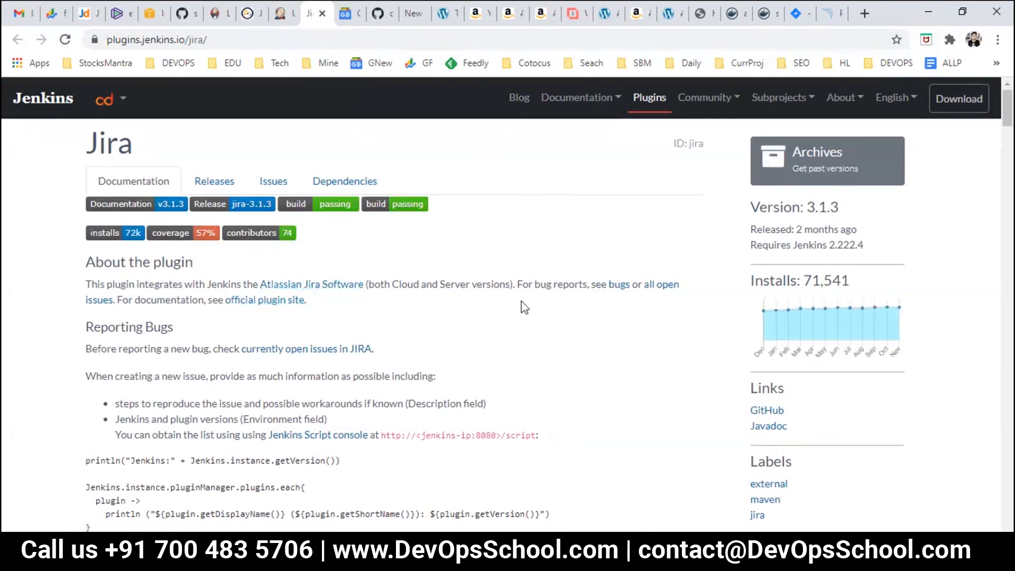
{"action": "scroll", "coordinate": [156, 346], "scroll_direction": "down", "scroll_amount": 4}
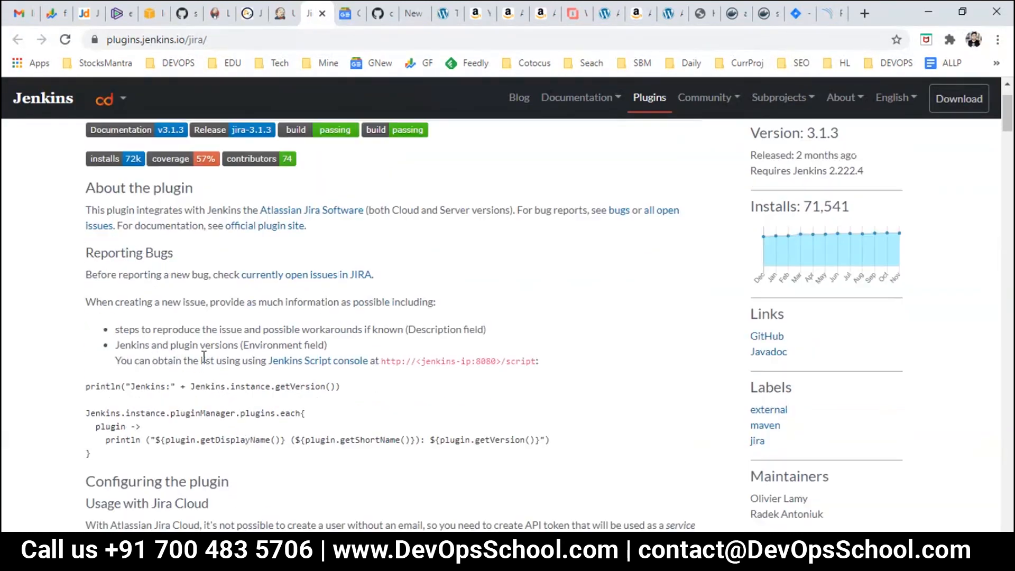
{"action": "scroll", "coordinate": [245, 431], "scroll_direction": "up", "scroll_amount": 4}
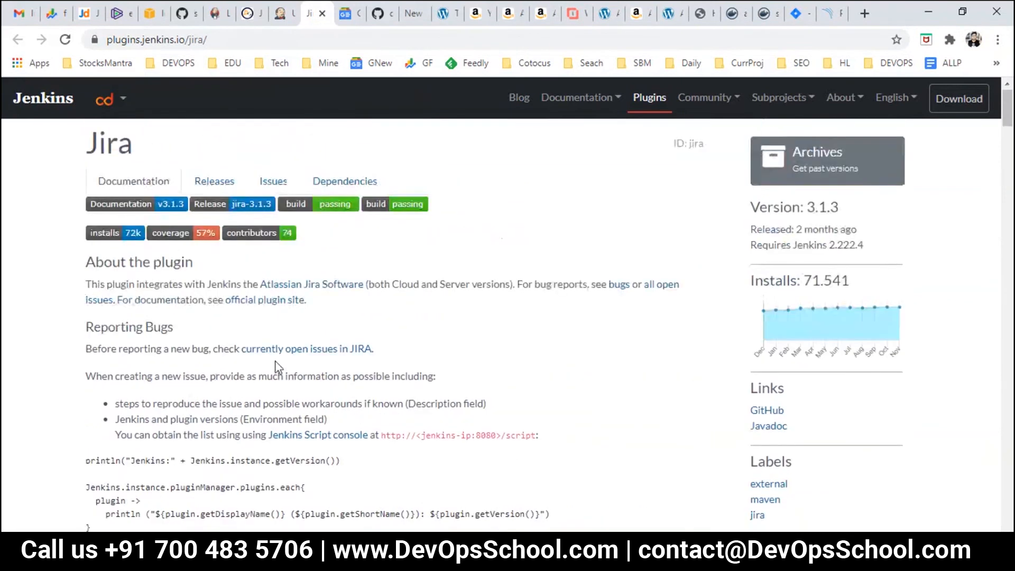
{"action": "left_click", "coordinate": [317, 181]}
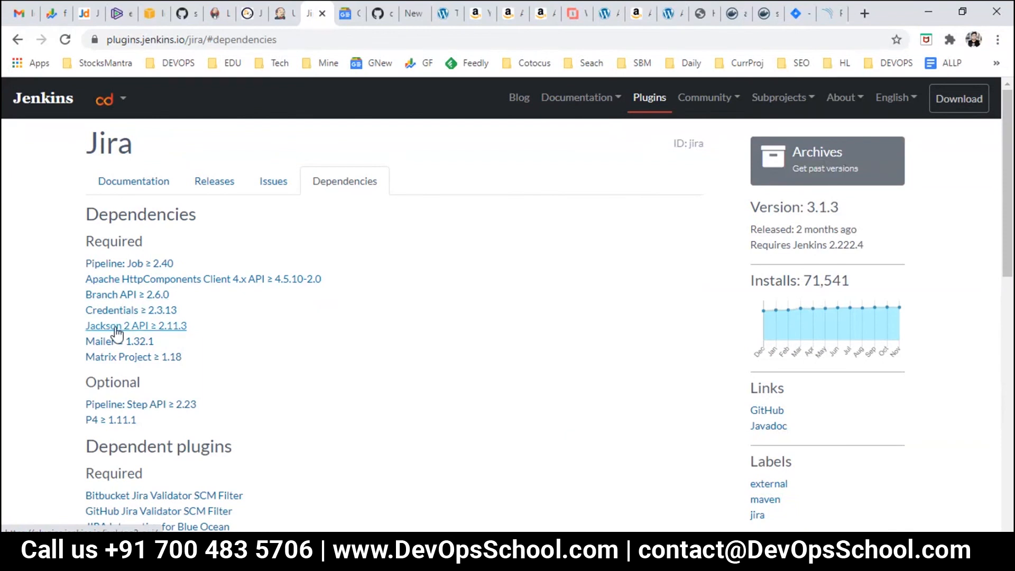
{"action": "scroll", "coordinate": [138, 418], "scroll_direction": "down", "scroll_amount": 3}
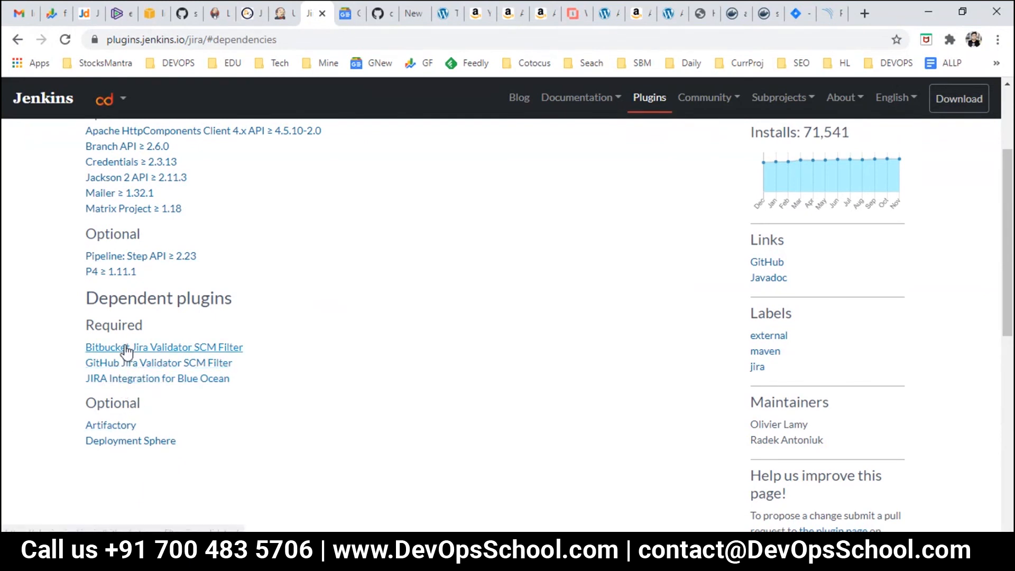
{"action": "scroll", "coordinate": [128, 361], "scroll_direction": "up", "scroll_amount": 3}
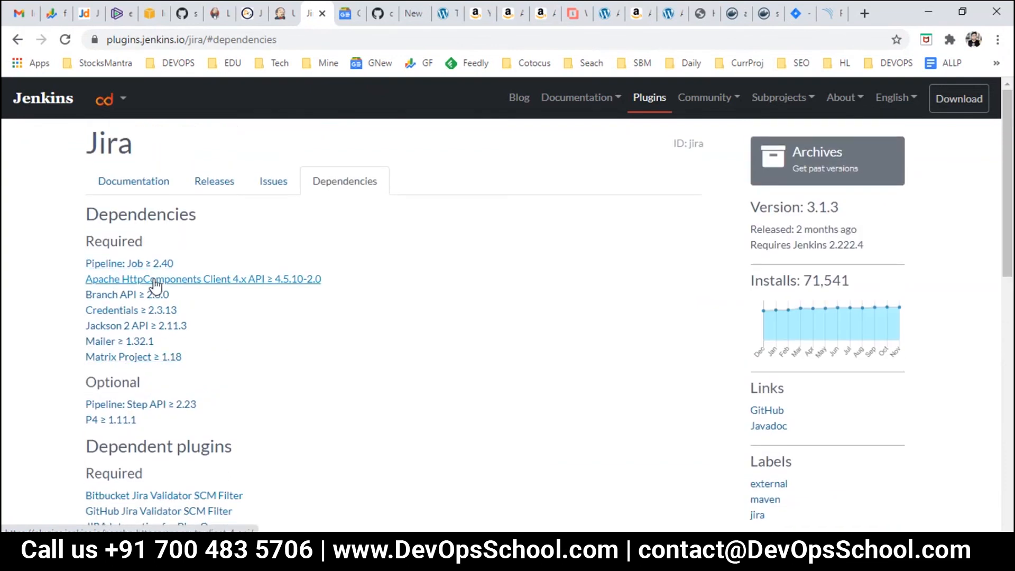
{"action": "left_click", "coordinate": [224, 186]}
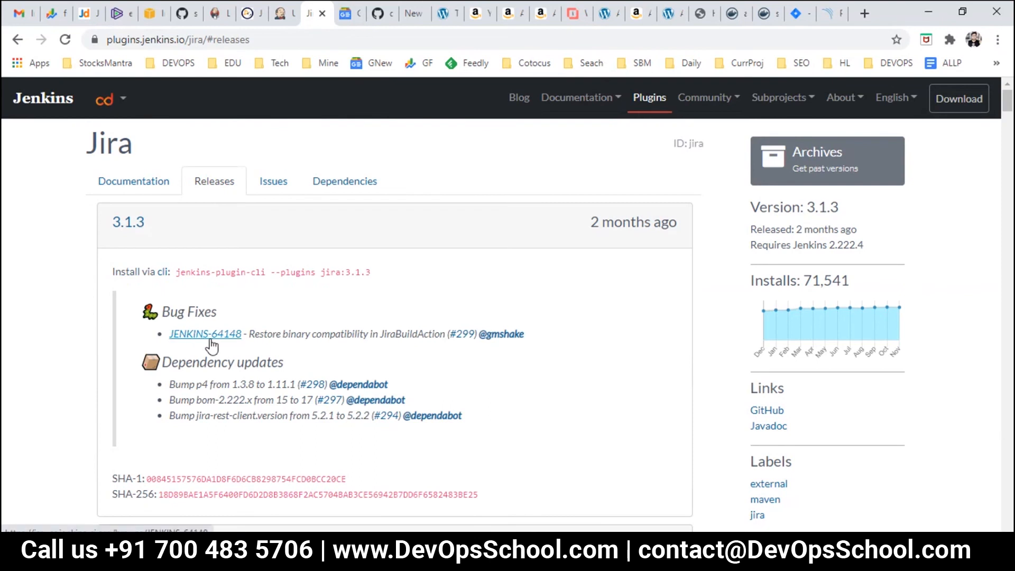
{"action": "left_click_drag", "start_coordinate": [268, 333], "coordinate": [392, 331]}
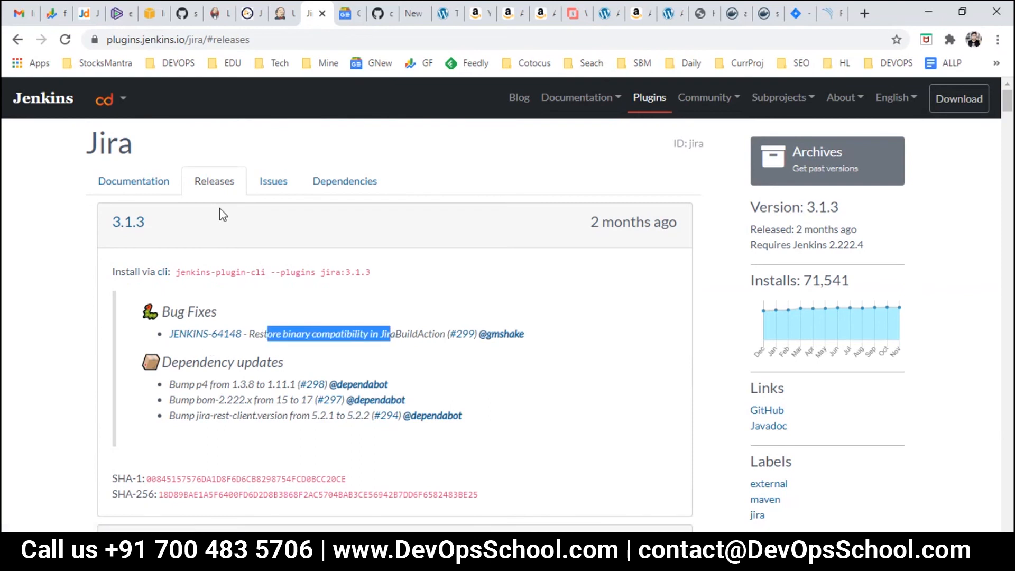
{"action": "left_click", "coordinate": [139, 181]}
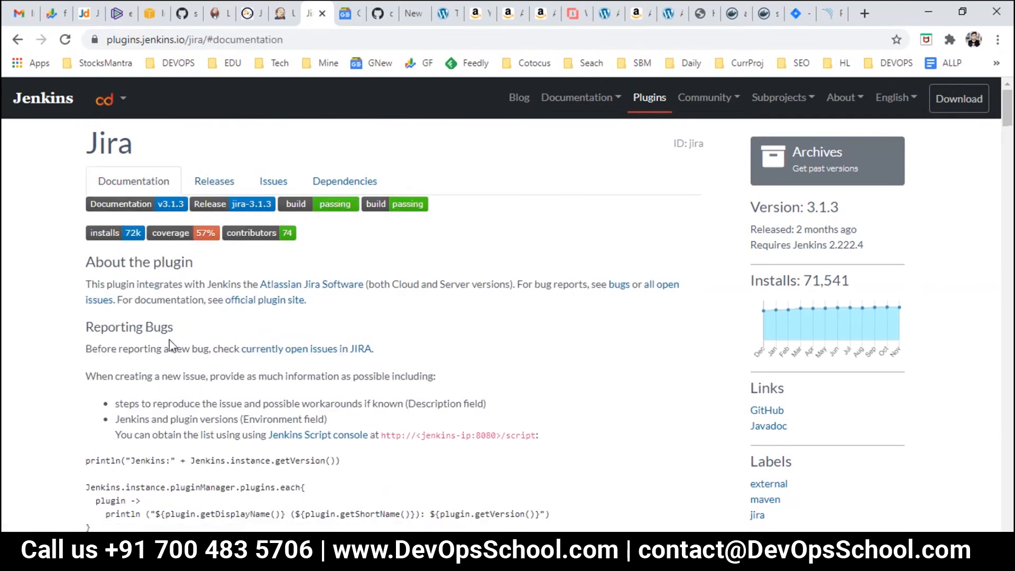
Step: Scroll down through the Jira plugin documentation page
{"action": "scroll", "coordinate": [202, 377], "scroll_direction": "down", "scroll_amount": 15}
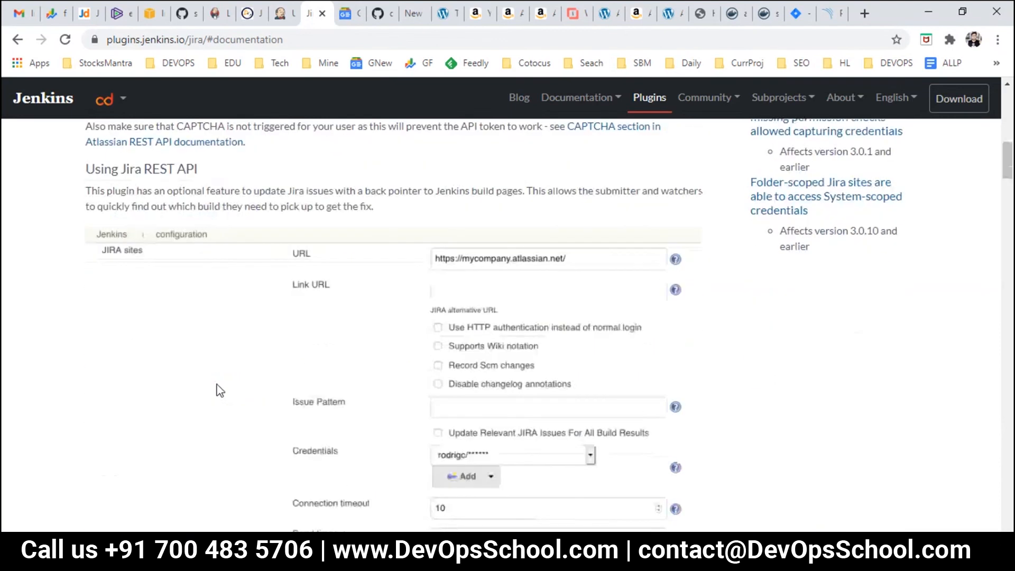
{"action": "scroll", "coordinate": [516, 410], "scroll_direction": "down", "scroll_amount": 1}
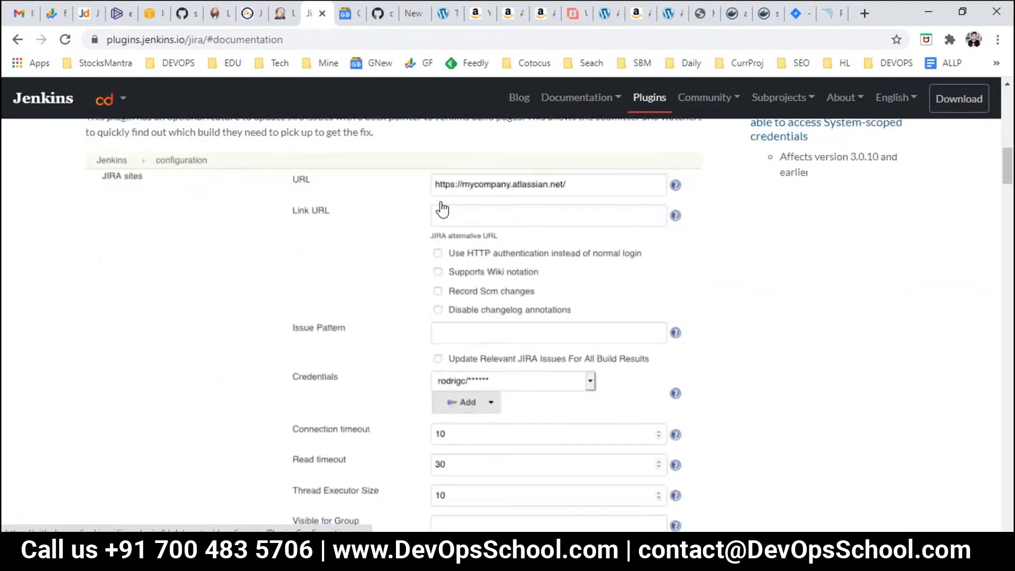
{"action": "scroll", "coordinate": [491, 349], "scroll_direction": "down", "scroll_amount": 7}
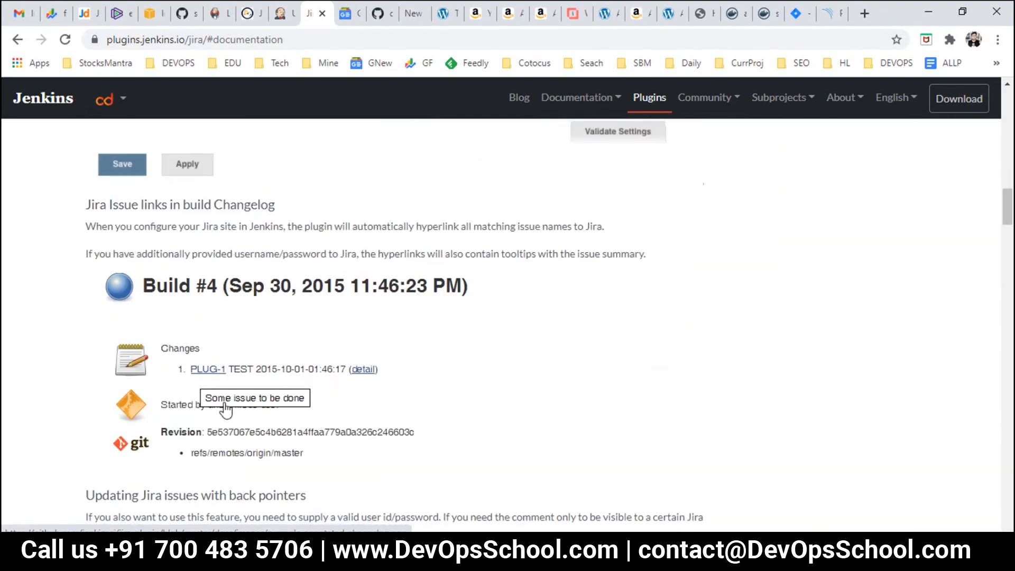
{"action": "scroll", "coordinate": [227, 405], "scroll_direction": "down", "scroll_amount": 1}
{"action": "scroll", "coordinate": [321, 407], "scroll_direction": "down", "scroll_amount": 3}
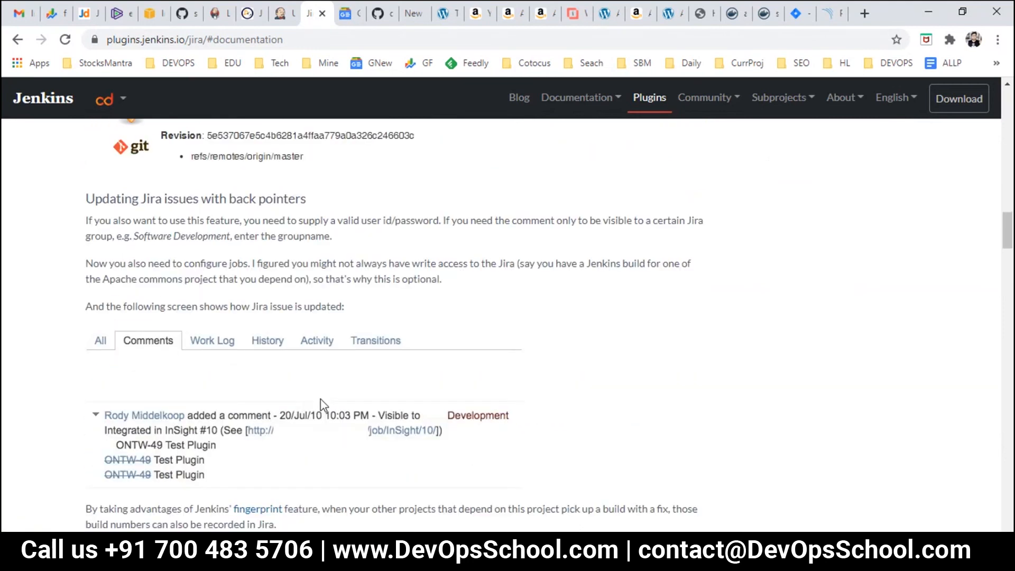
{"action": "scroll", "coordinate": [283, 427], "scroll_direction": "down", "scroll_amount": 8}
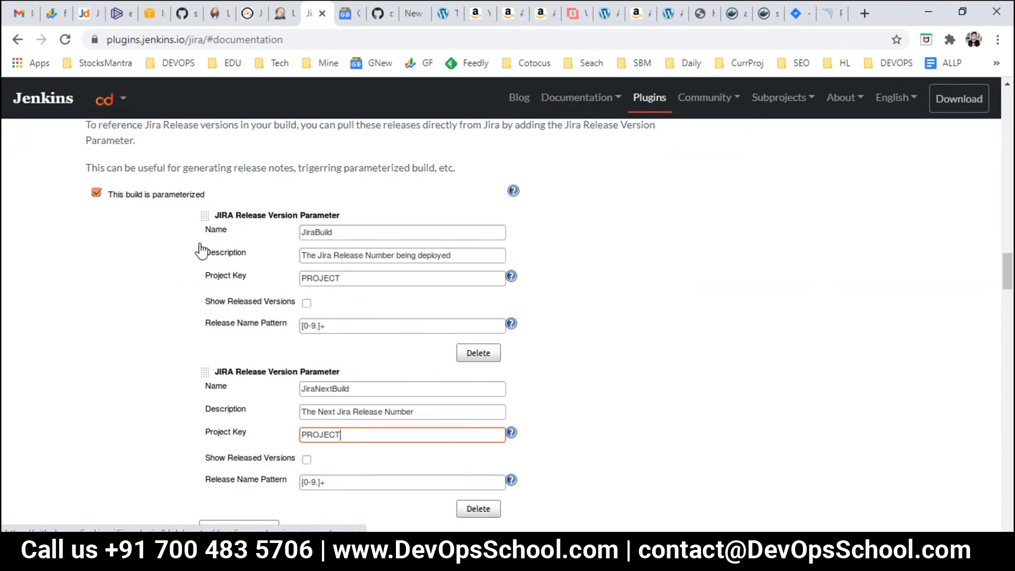
{"action": "scroll", "coordinate": [370, 402], "scroll_direction": "down", "scroll_amount": 5}
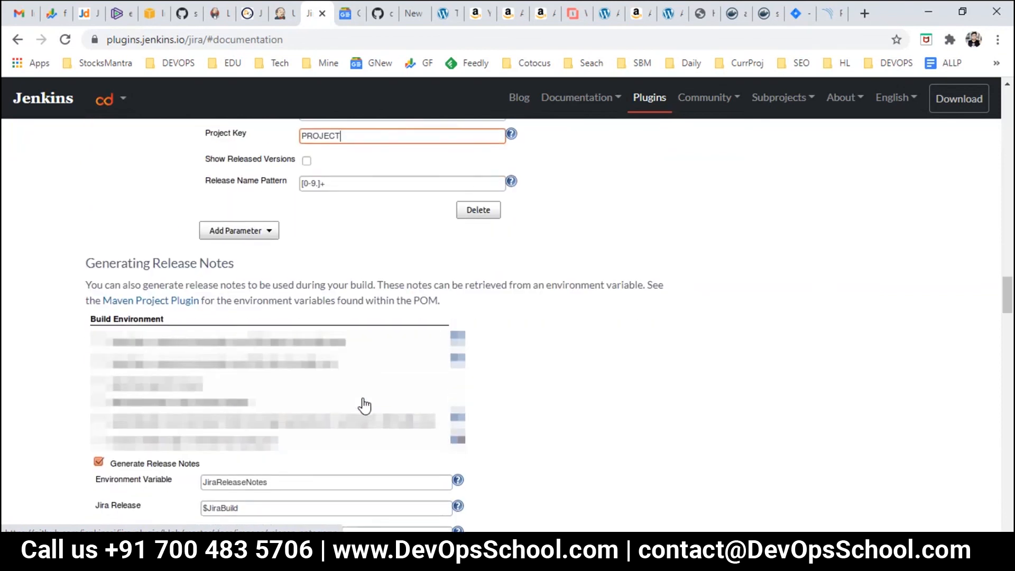
{"action": "scroll", "coordinate": [301, 428], "scroll_direction": "down", "scroll_amount": 2}
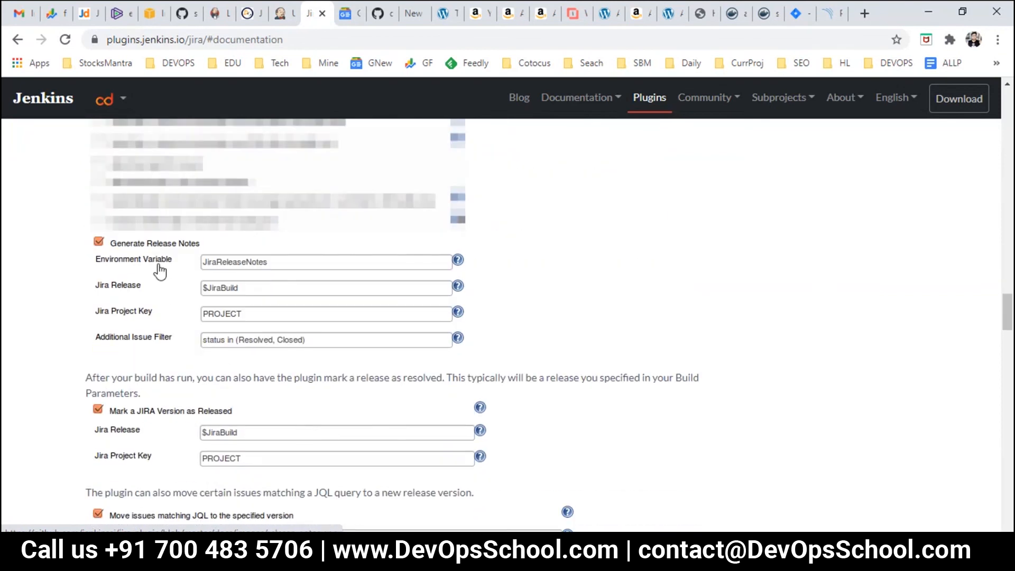
{"action": "scroll", "coordinate": [228, 380], "scroll_direction": "down", "scroll_amount": 1}
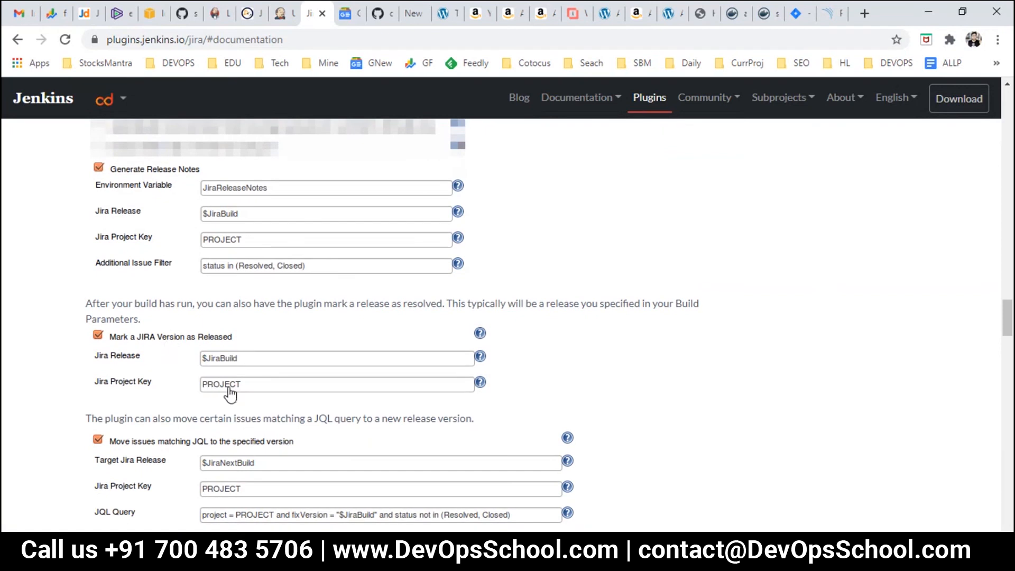
{"action": "scroll", "coordinate": [239, 395], "scroll_direction": "down", "scroll_amount": 5}
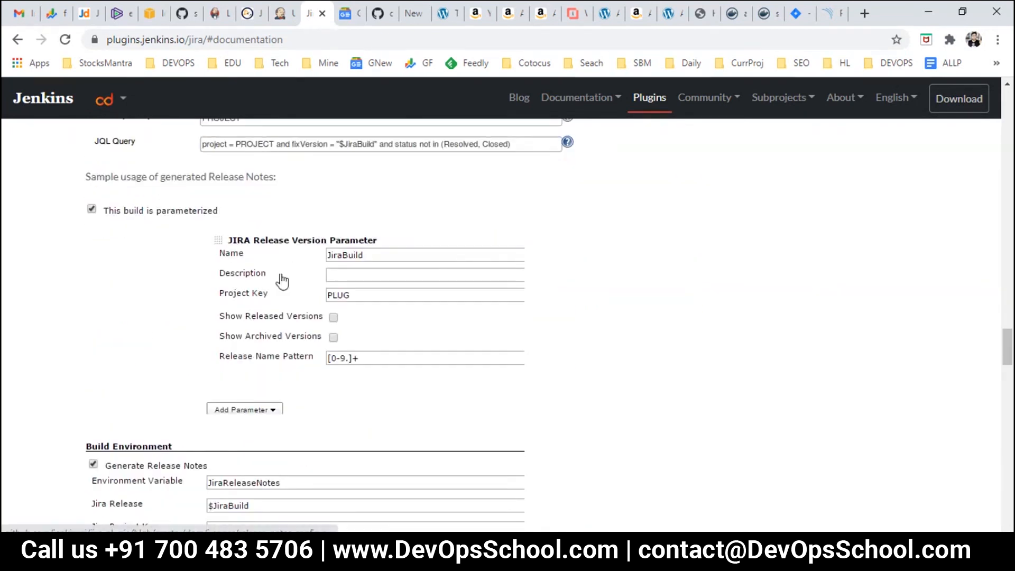
{"action": "scroll", "coordinate": [364, 344], "scroll_direction": "down", "scroll_amount": 3}
{"action": "scroll", "coordinate": [318, 370], "scroll_direction": "down", "scroll_amount": 6}
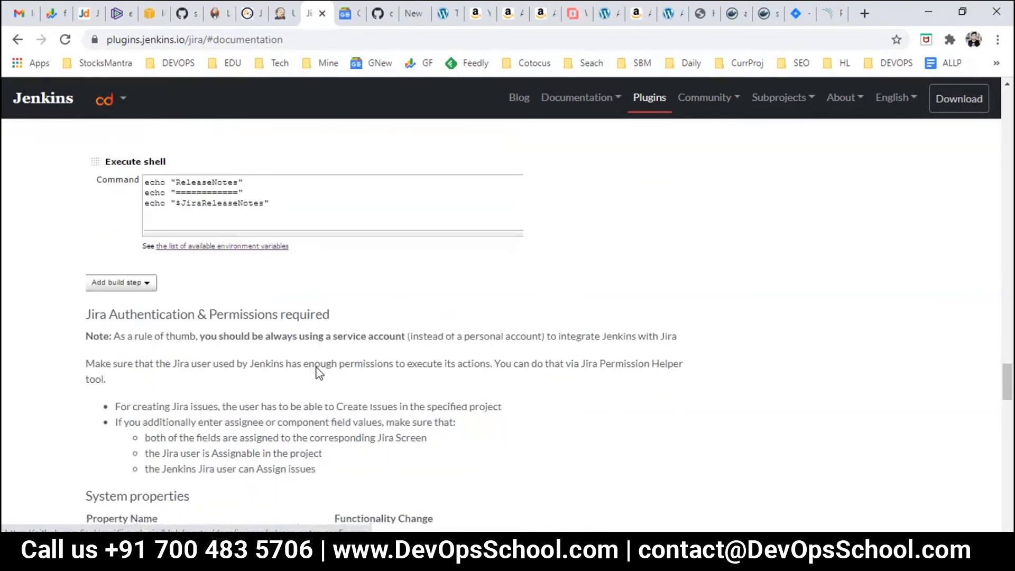
{"action": "scroll", "coordinate": [317, 367], "scroll_direction": "down", "scroll_amount": 20}
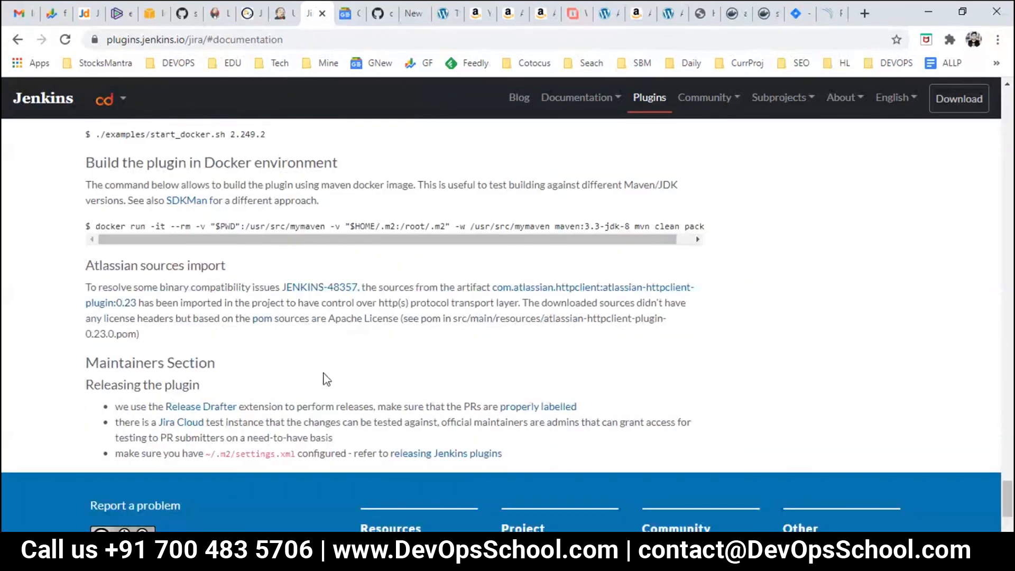
Step: Search the page for 'create a' and cycle through the matches to the Jira Cloud setup section
{"action": "key", "text": "ctrl+f"}
{"action": "type", "text": "create"}
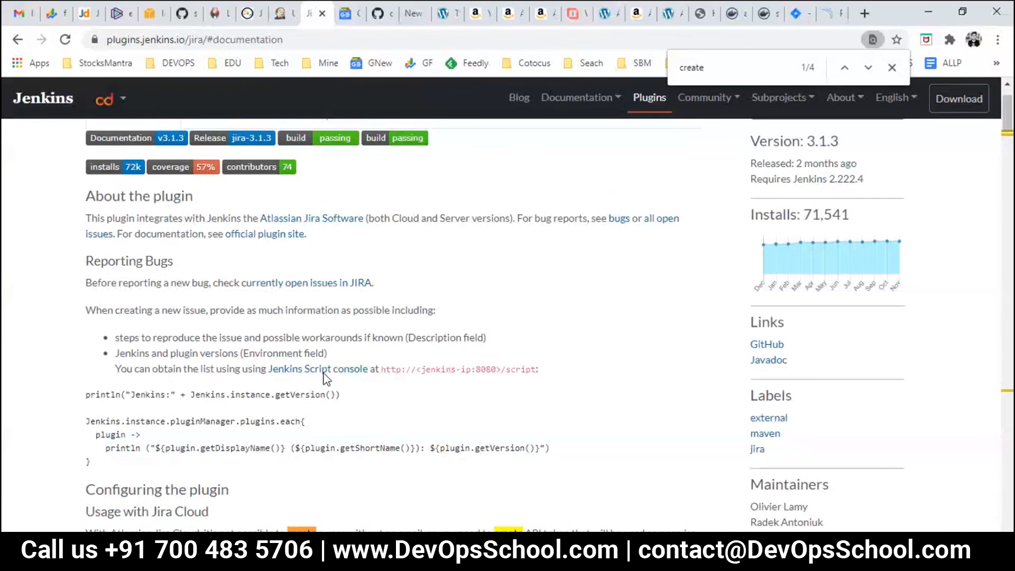
{"action": "type", "text": " a"}
{"action": "key", "text": "Return"}
{"action": "key", "text": "Return"}
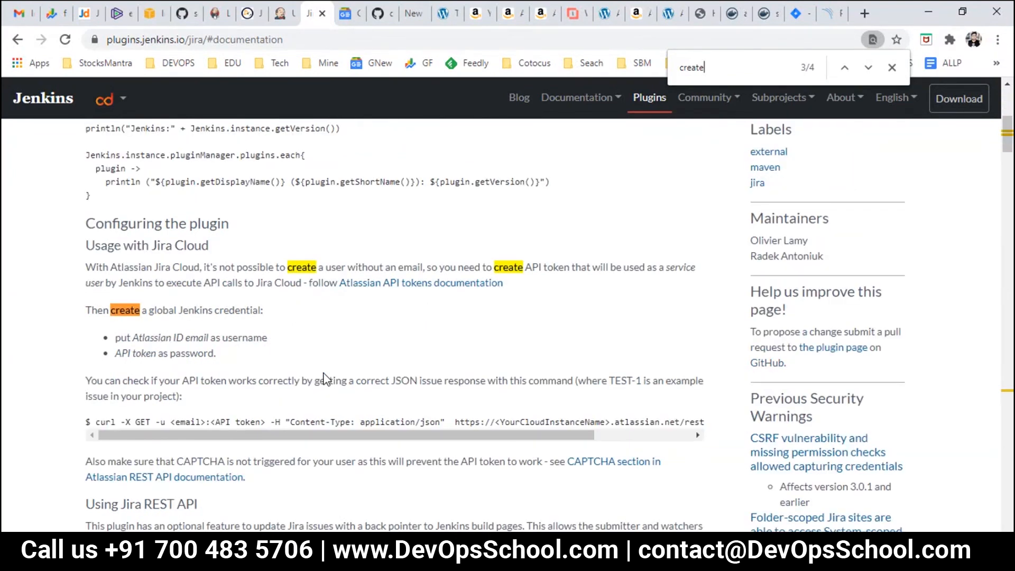
{"action": "key", "text": "Return"}
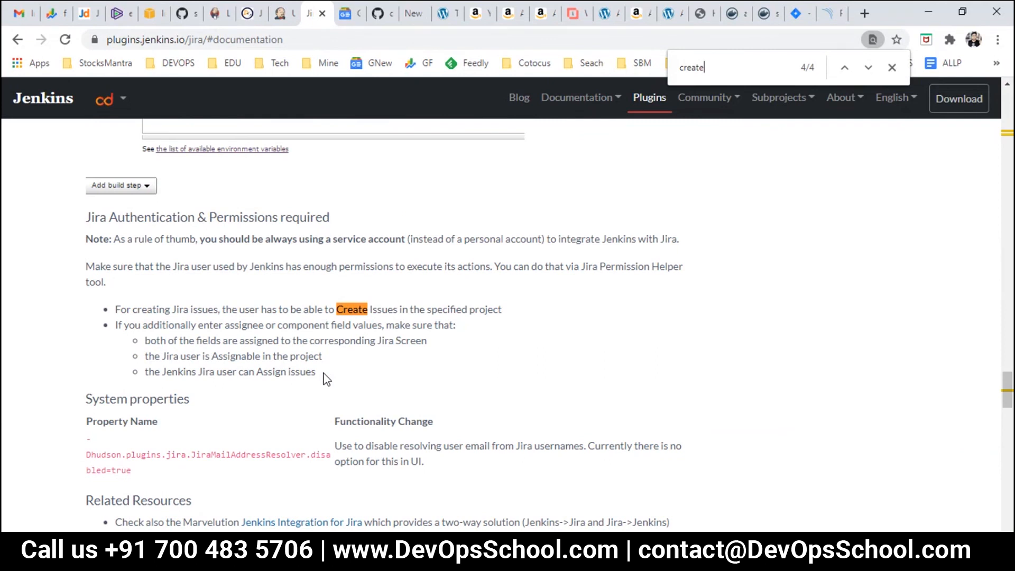
{"action": "key", "text": "Return"}
{"action": "key", "text": "Return"}
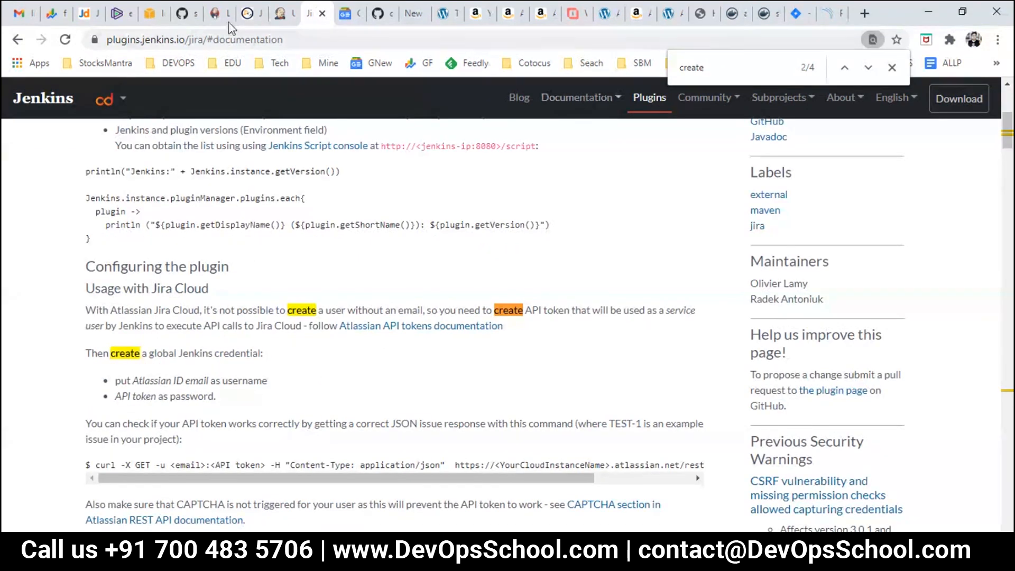
Step: Go from the Plugin Manager through Dashboard to RajeshFolder › raj-first and open its Configure page
{"action": "left_click", "coordinate": [280, 14]}
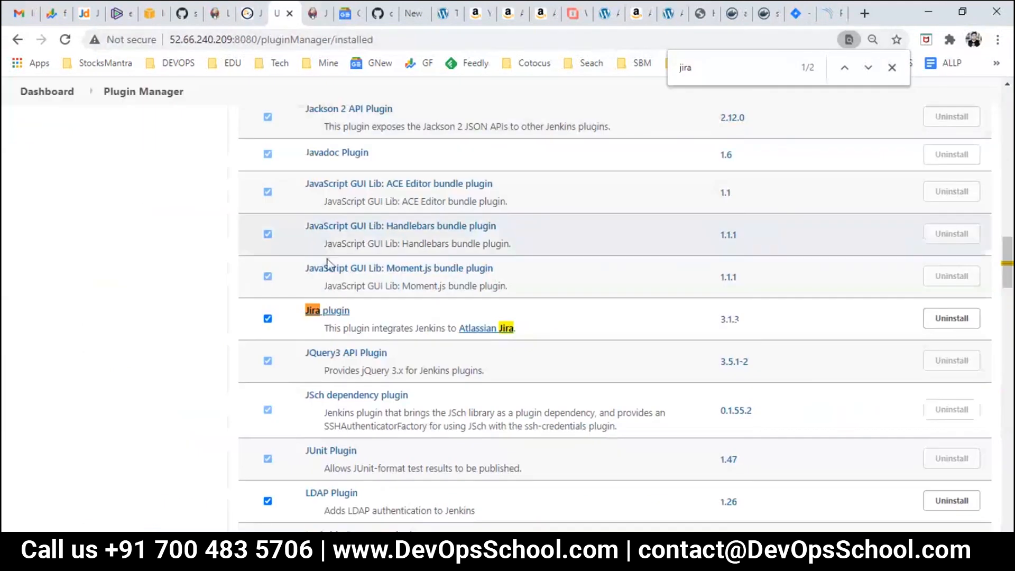
{"action": "left_click", "coordinate": [74, 92]}
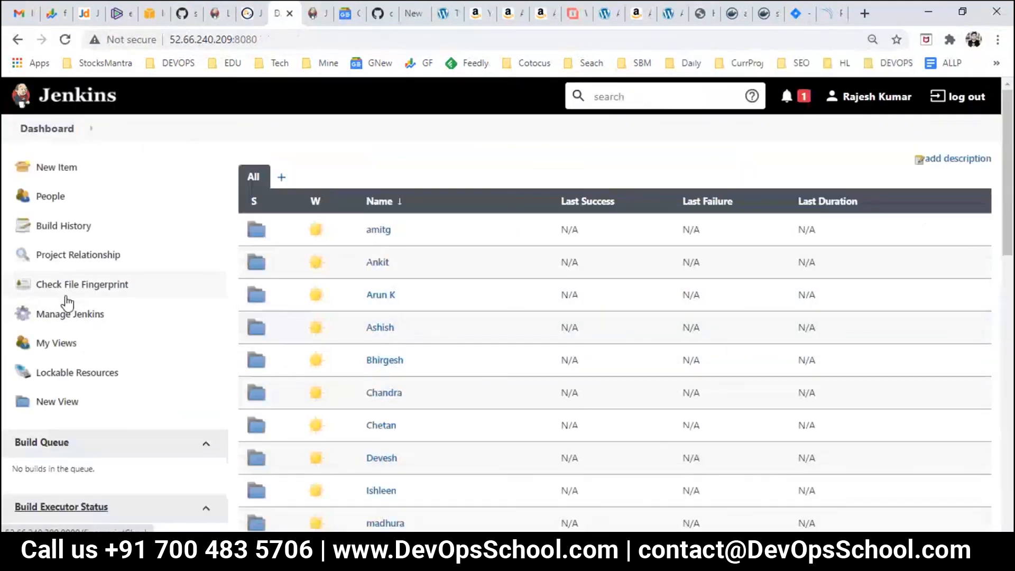
{"action": "scroll", "coordinate": [370, 402], "scroll_direction": "down", "scroll_amount": 7}
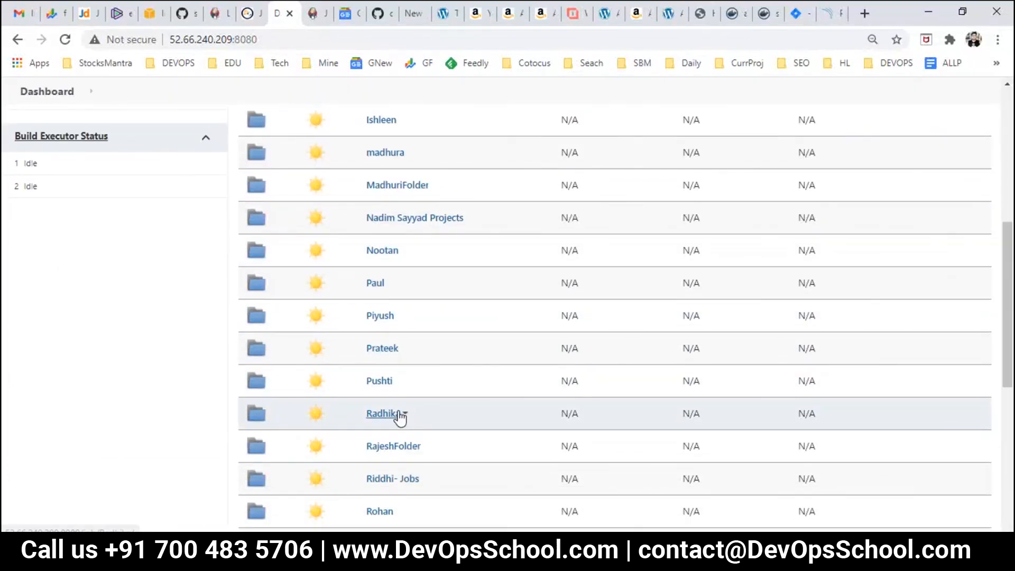
{"action": "left_click", "coordinate": [413, 450]}
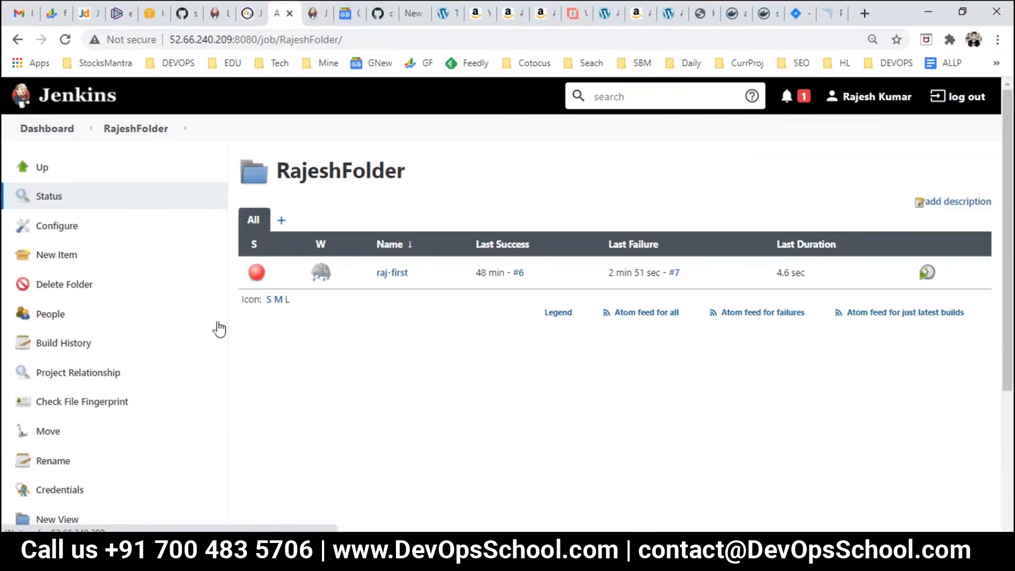
{"action": "left_click", "coordinate": [389, 272]}
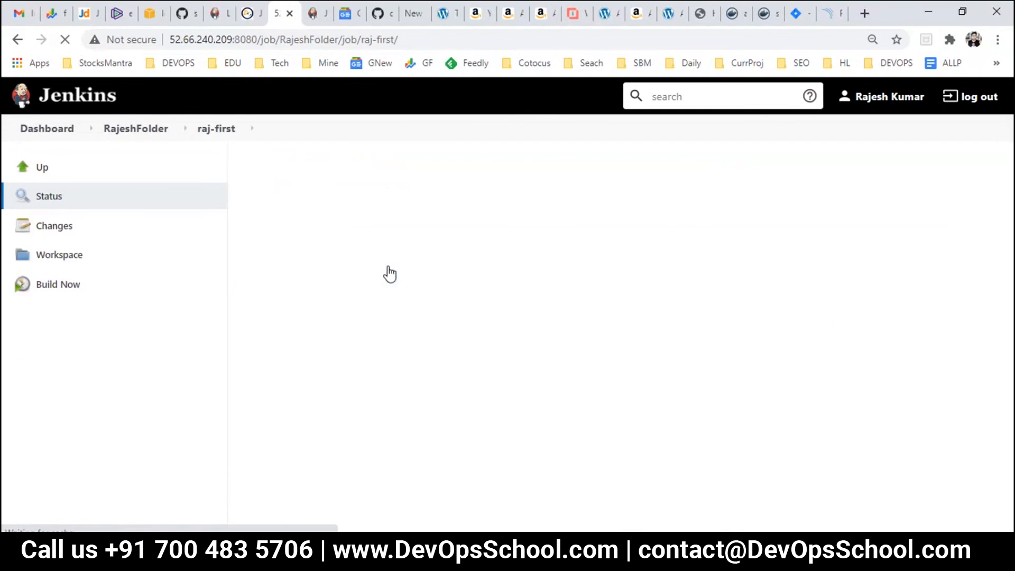
{"action": "left_click", "coordinate": [60, 314]}
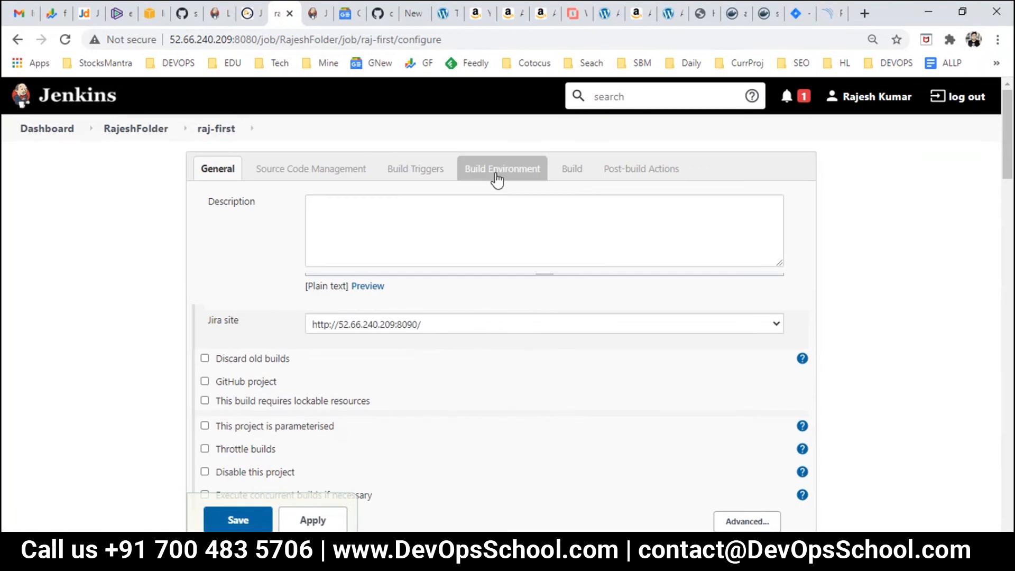
Step: Check the post-build Jira project key FIR against Jira's project list
{"action": "left_click", "coordinate": [601, 170]}
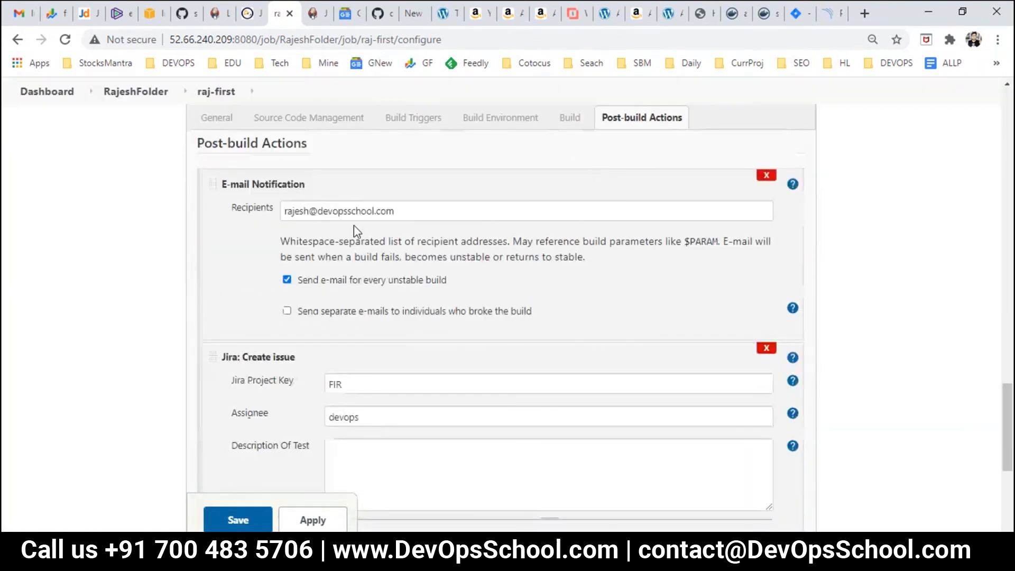
{"action": "scroll", "coordinate": [353, 309], "scroll_direction": "down", "scroll_amount": 4}
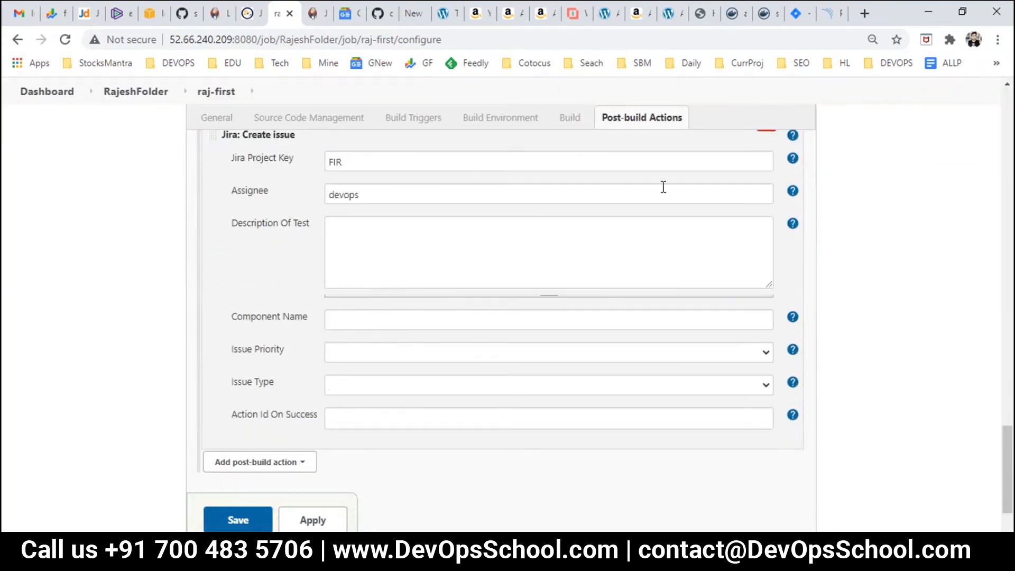
{"action": "double_click", "coordinate": [668, 168]}
{"action": "left_click", "coordinate": [796, 14]}
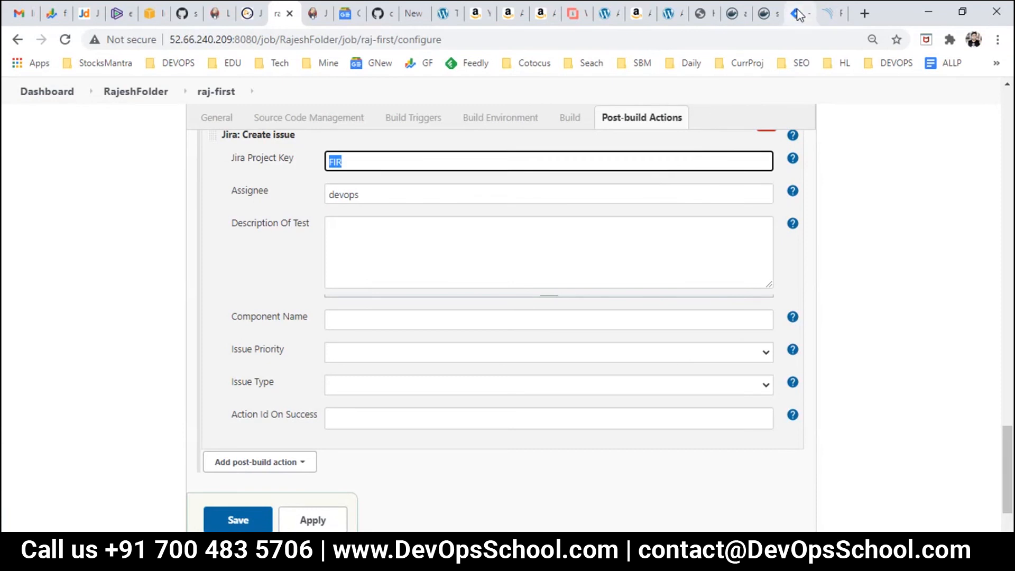
{"action": "left_click", "coordinate": [237, 118]}
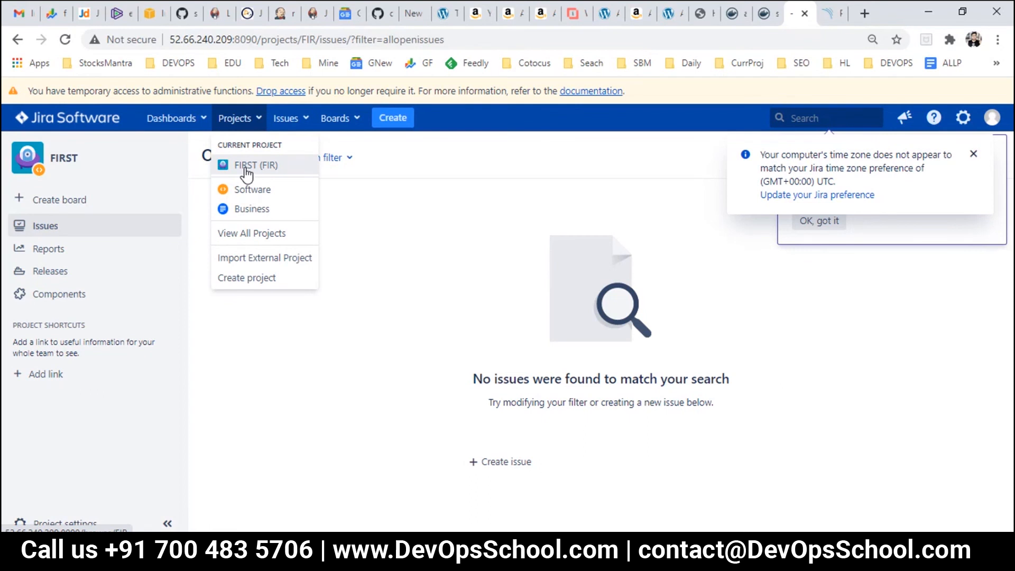
{"action": "left_click", "coordinate": [217, 14]}
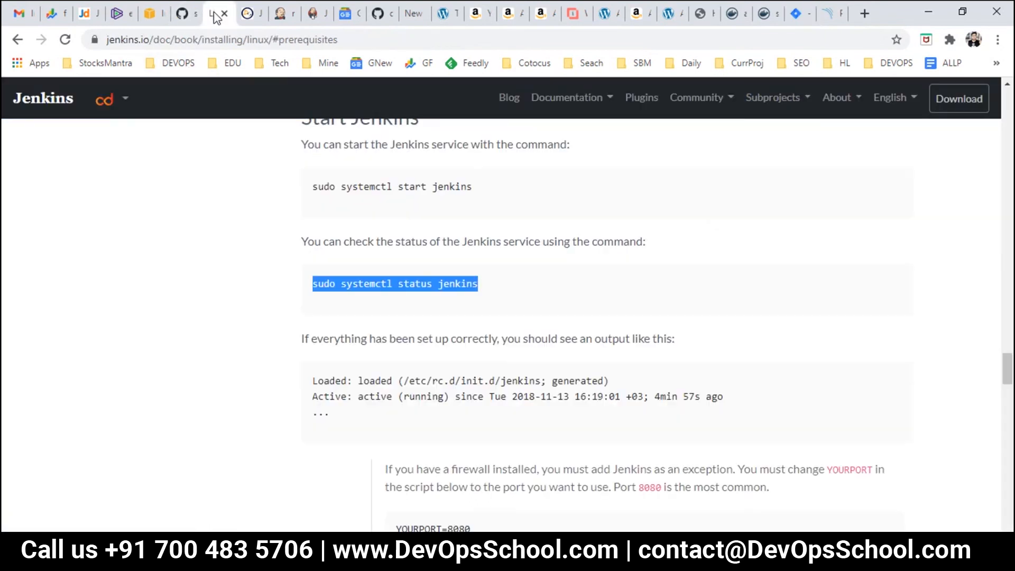
{"action": "left_click", "coordinate": [276, 15]}
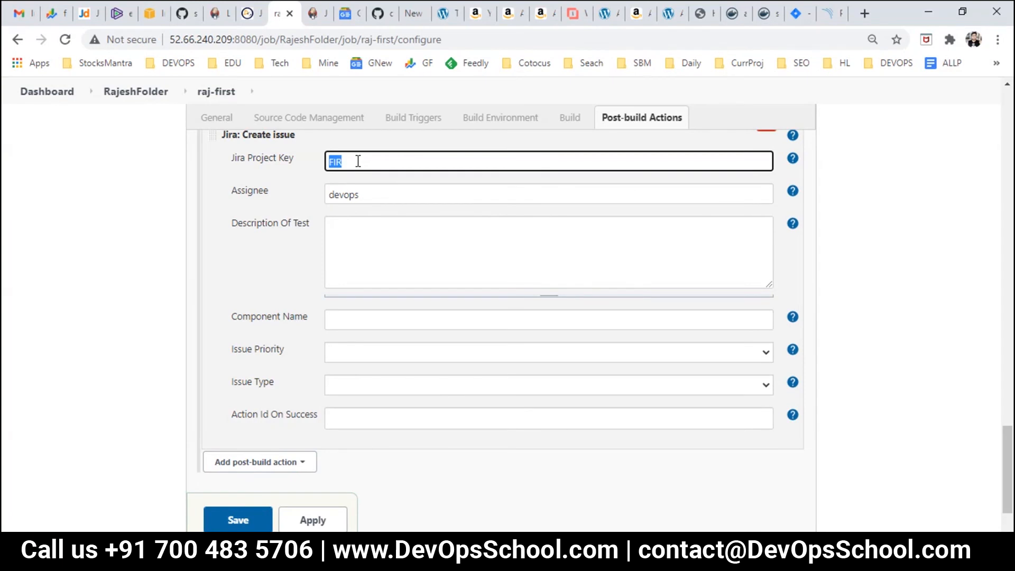
Step: Clear the Assignee field and review the Project Key and Issue Priority help and choices
{"action": "left_click", "coordinate": [422, 200]}
{"action": "left_click", "coordinate": [793, 158]}
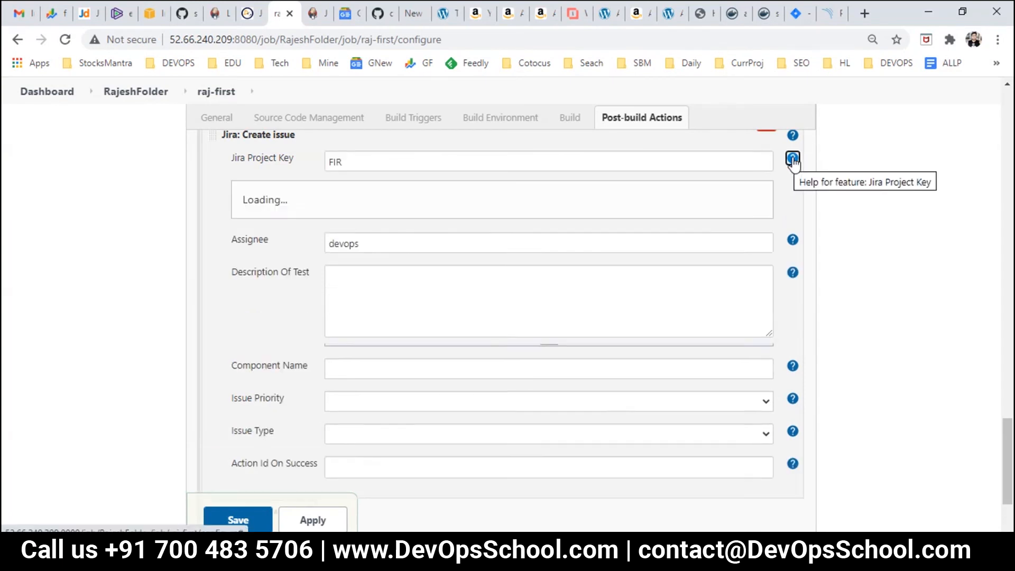
{"action": "left_click", "coordinate": [792, 160]}
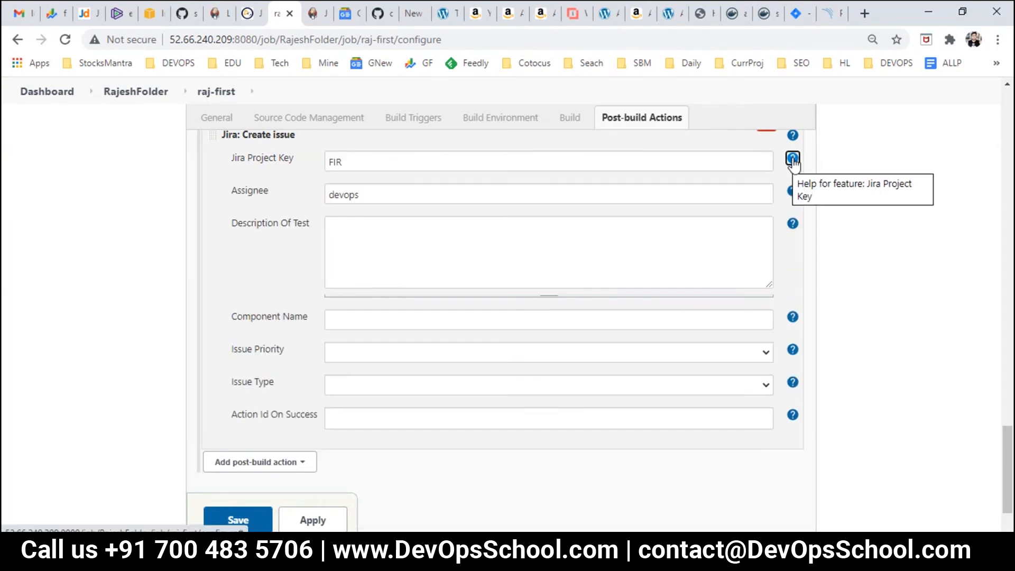
{"action": "double_click", "coordinate": [543, 201]}
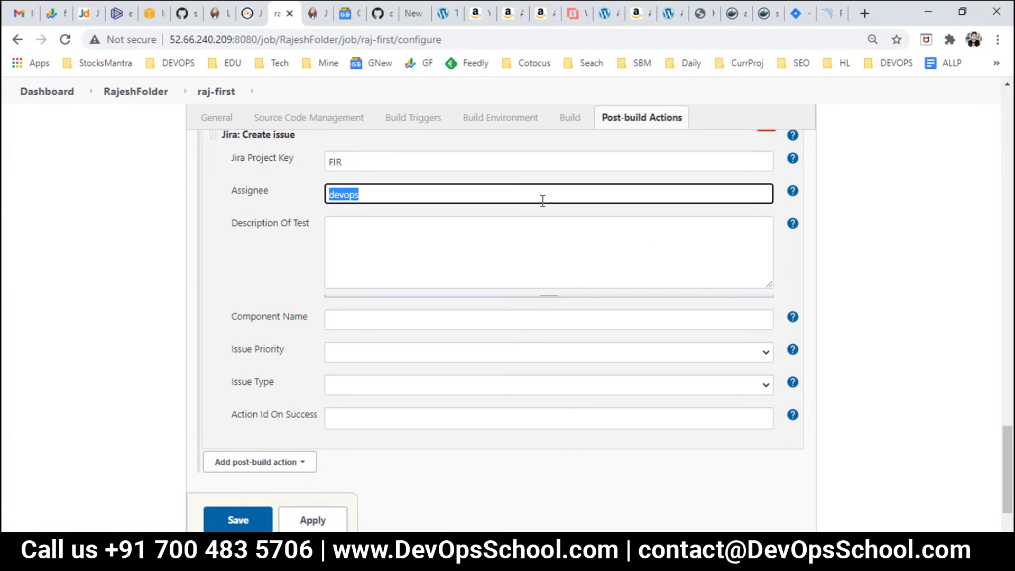
{"action": "key", "text": "BackSpace"}
{"action": "left_click", "coordinate": [761, 353]}
{"action": "left_click", "coordinate": [761, 355]}
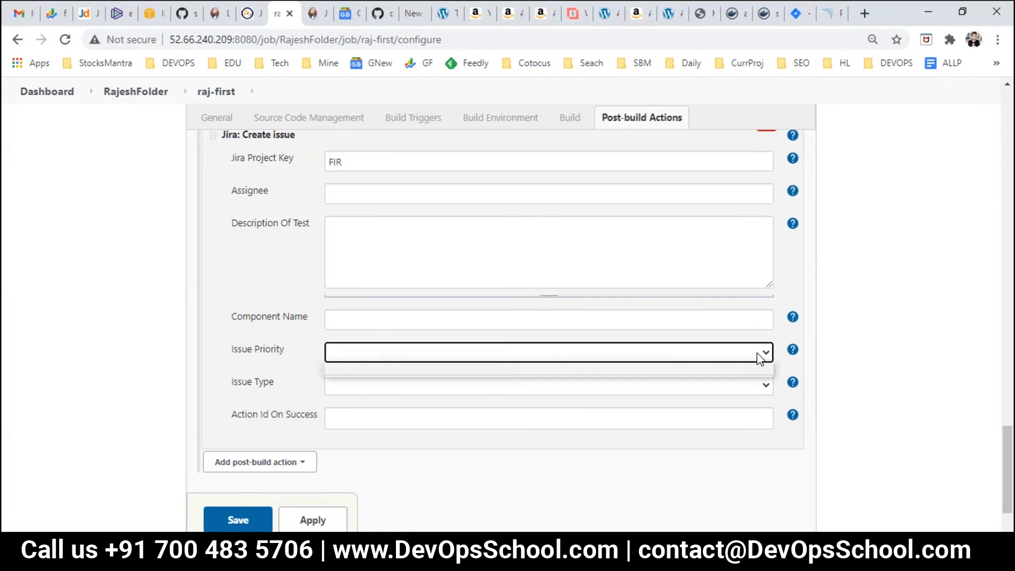
{"action": "left_click", "coordinate": [766, 356]}
{"action": "left_click", "coordinate": [791, 352]}
{"action": "scroll", "coordinate": [474, 410], "scroll_direction": "down", "scroll_amount": 3}
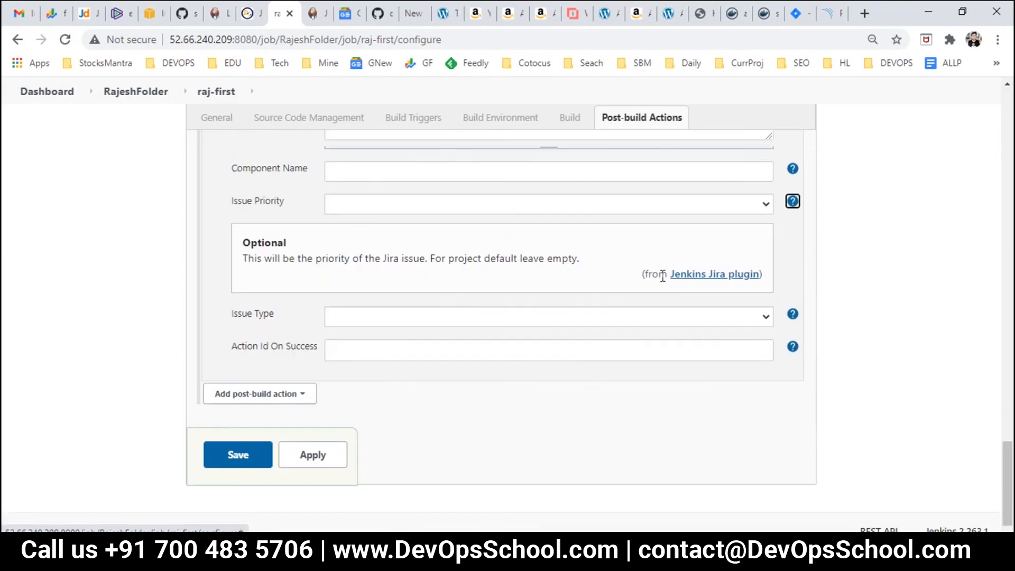
Step: View the Jira plugin page, then leave the job configuration for the dashboard without saving
{"action": "left_click", "coordinate": [703, 275]}
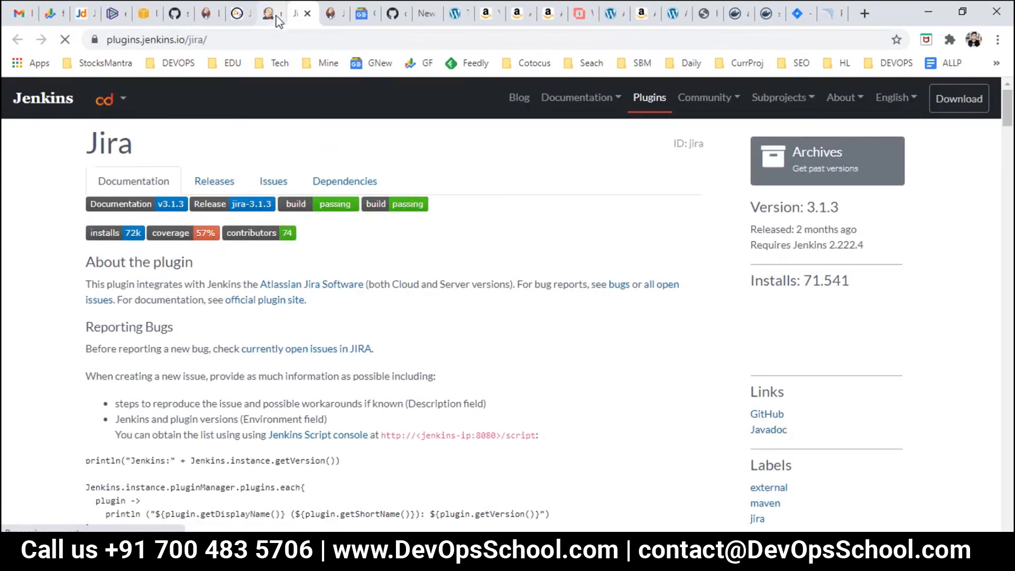
{"action": "left_click", "coordinate": [270, 13]}
{"action": "scroll", "coordinate": [59, 185], "scroll_direction": "up", "scroll_amount": 5}
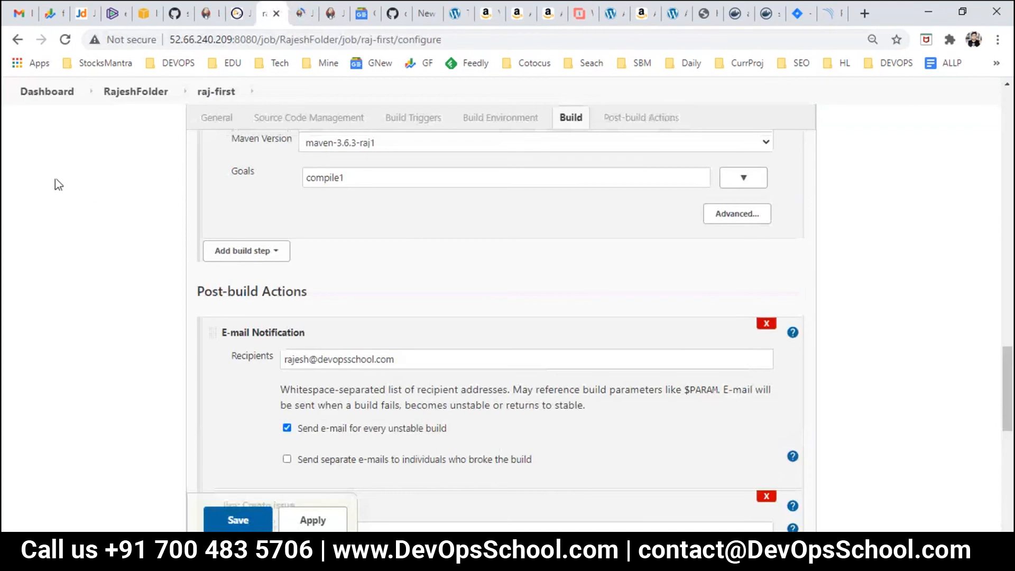
{"action": "left_click", "coordinate": [69, 93]}
{"action": "left_click", "coordinate": [575, 138]}
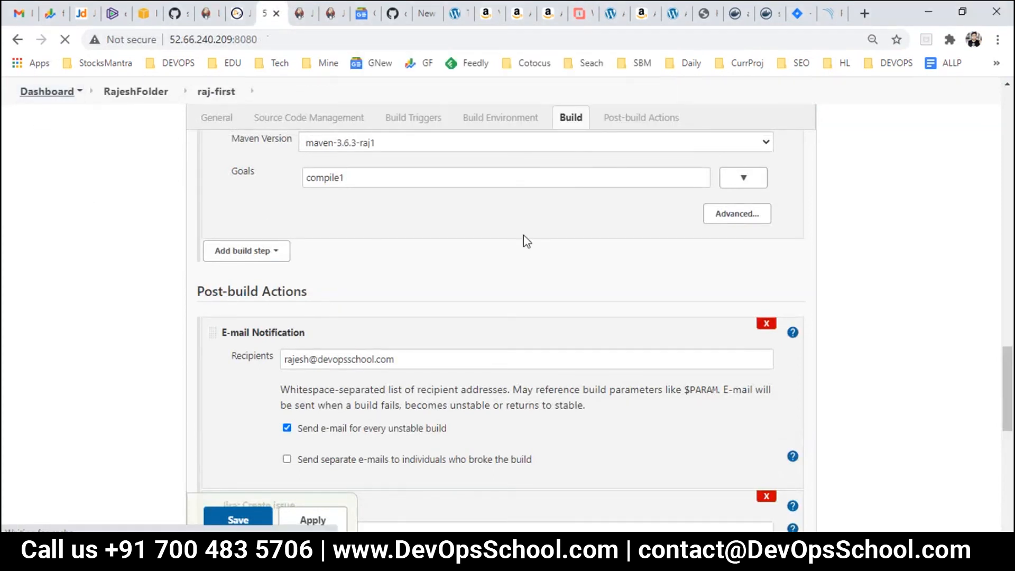
{"action": "left_click", "coordinate": [105, 316]}
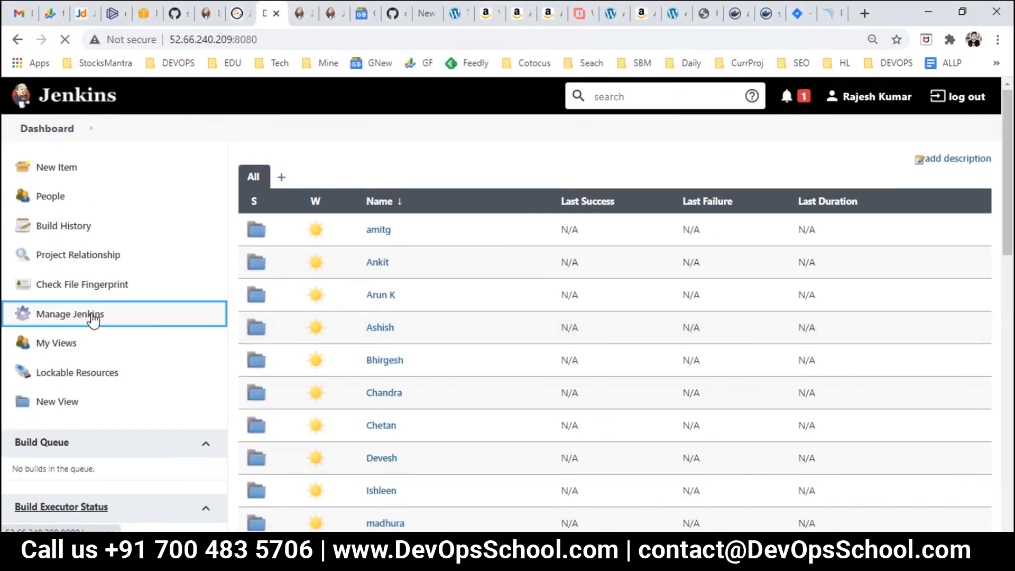
Step: In Configure System, validate the Jira site connection (Success) and save the global settings
{"action": "left_click", "coordinate": [381, 314]}
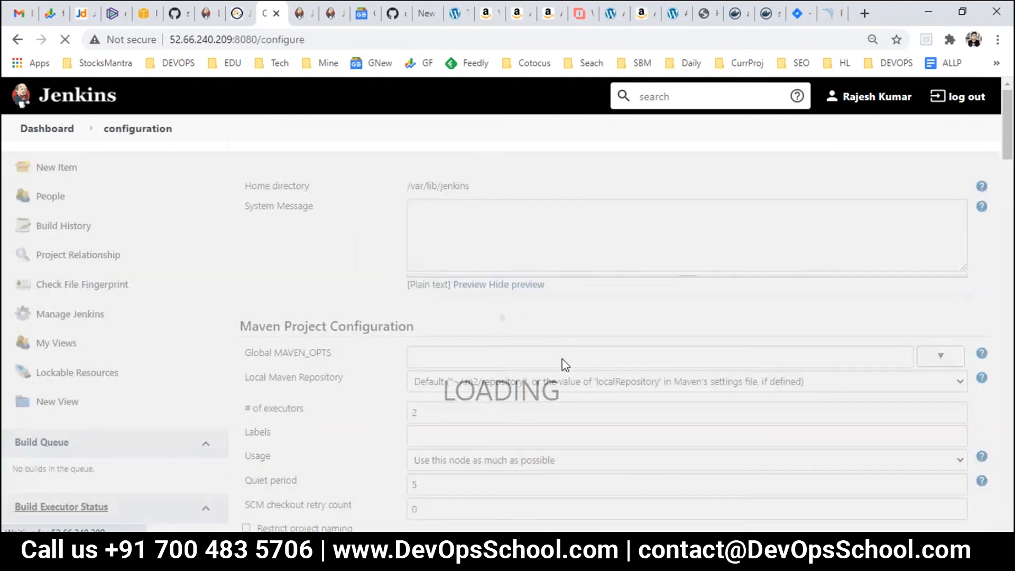
{"action": "scroll", "coordinate": [564, 365], "scroll_direction": "down", "scroll_amount": 15}
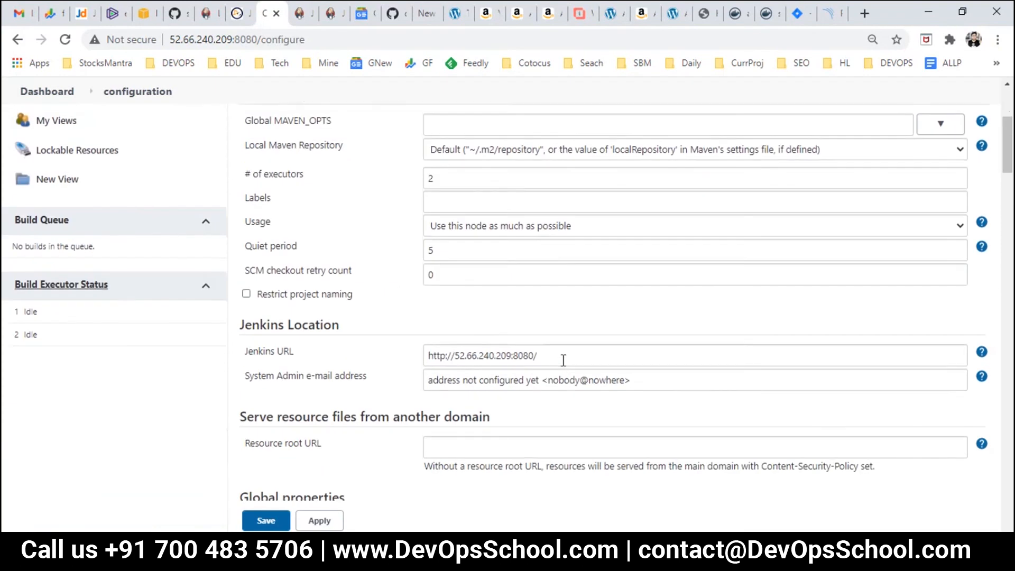
{"action": "scroll", "coordinate": [563, 364], "scroll_direction": "down", "scroll_amount": 3}
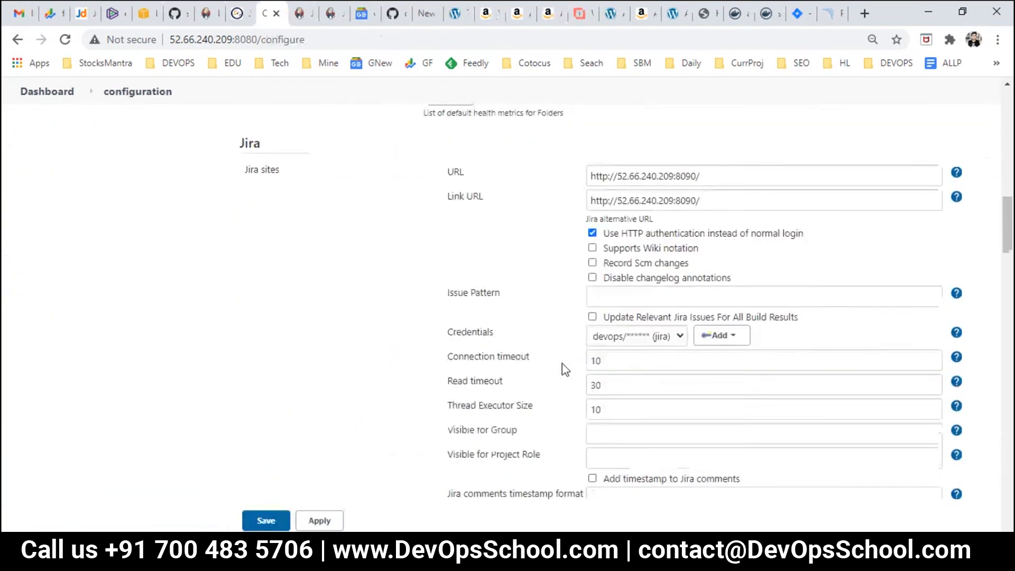
{"action": "left_click_drag", "start_coordinate": [714, 186], "coordinate": [586, 189]}
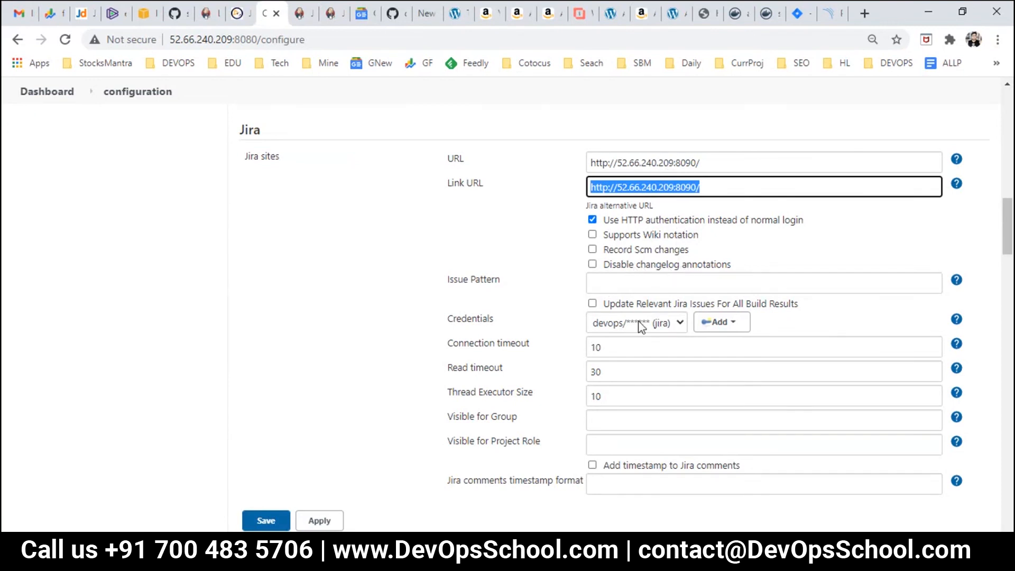
{"action": "scroll", "coordinate": [657, 324], "scroll_direction": "down", "scroll_amount": 3}
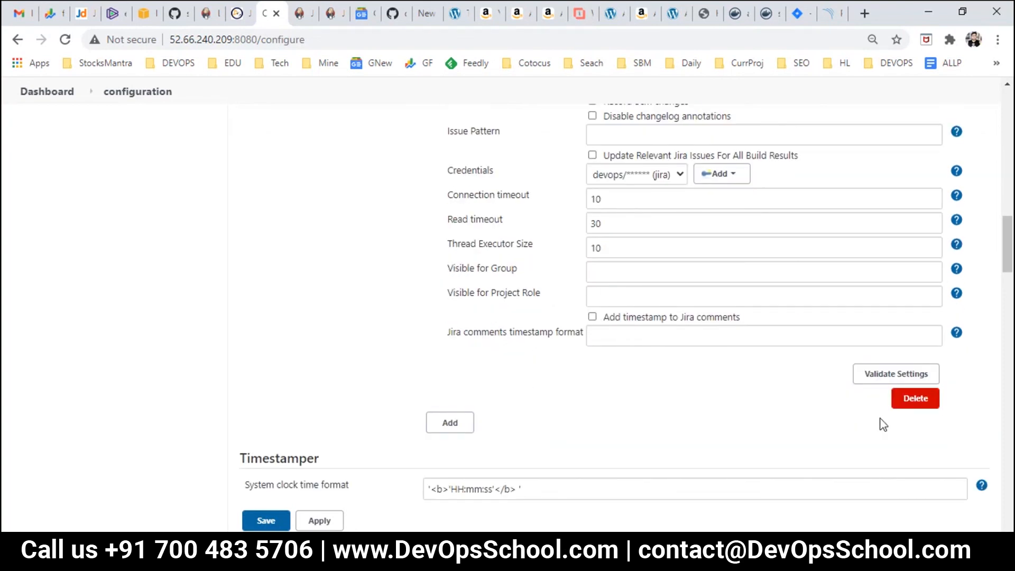
{"action": "left_click", "coordinate": [874, 377]}
{"action": "double_click", "coordinate": [597, 375]}
{"action": "scroll", "coordinate": [597, 377], "scroll_direction": "up", "scroll_amount": 3}
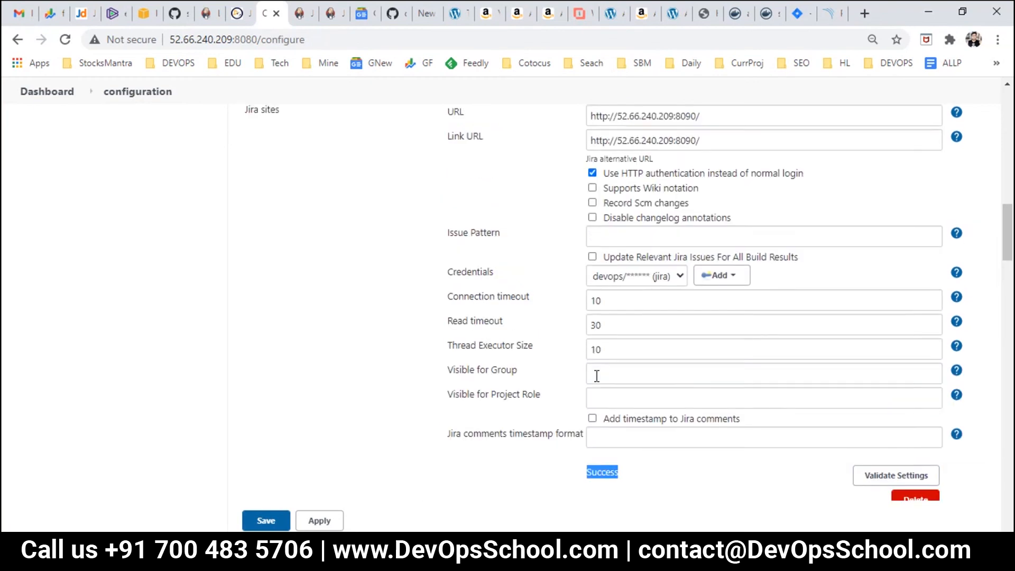
{"action": "scroll", "coordinate": [597, 376], "scroll_direction": "up", "scroll_amount": 2}
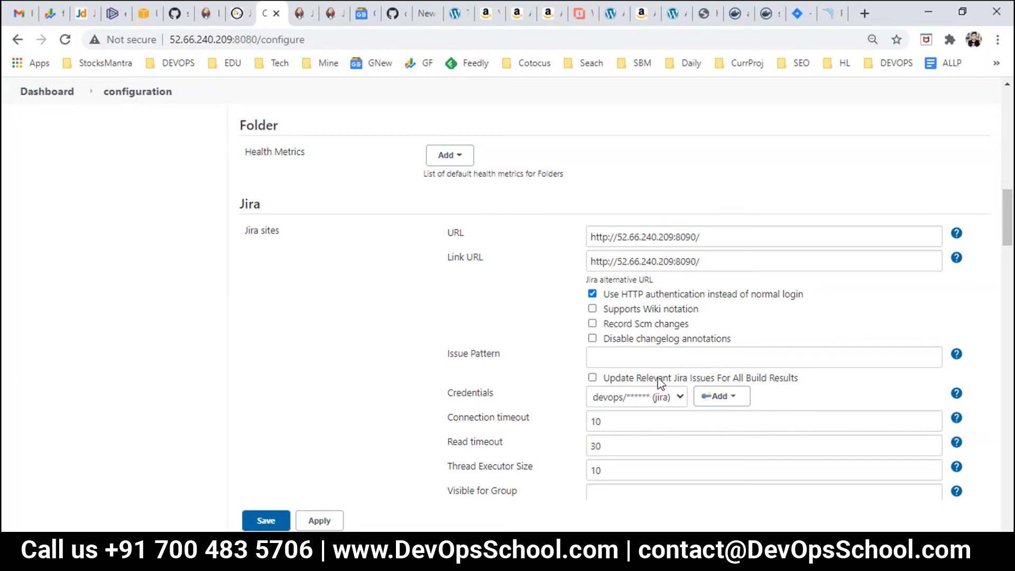
{"action": "scroll", "coordinate": [660, 382], "scroll_direction": "down", "scroll_amount": 5}
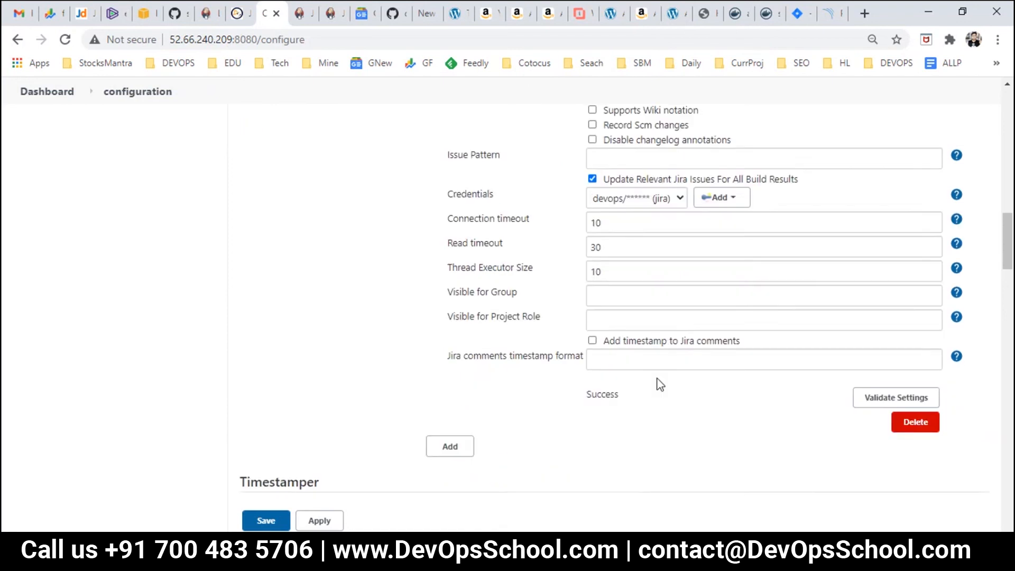
{"action": "left_click", "coordinate": [277, 511]}
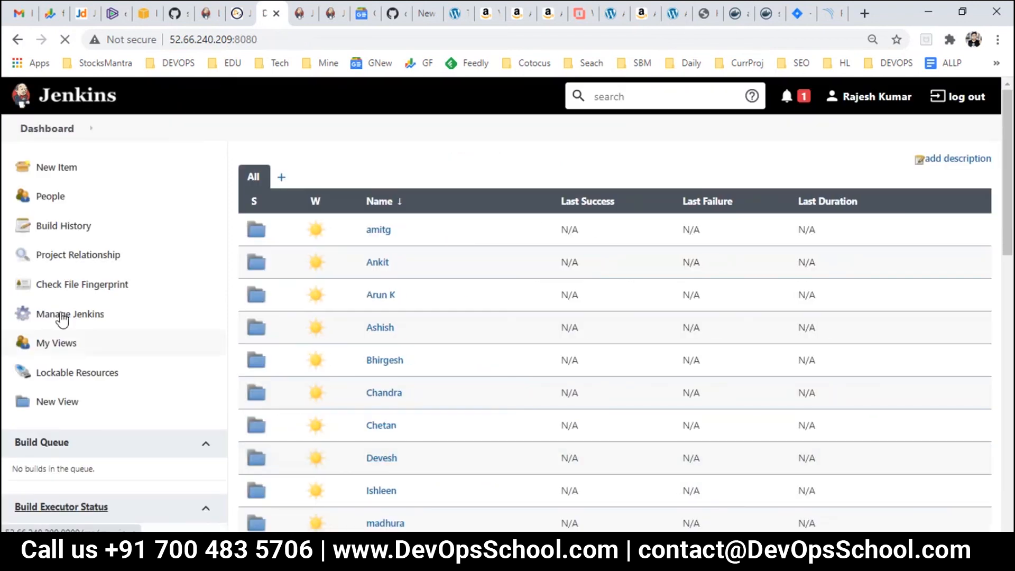
Step: Open the raj-first job in RajeshFolder and go to its Configure page
{"action": "scroll", "coordinate": [396, 370], "scroll_direction": "down", "scroll_amount": 7}
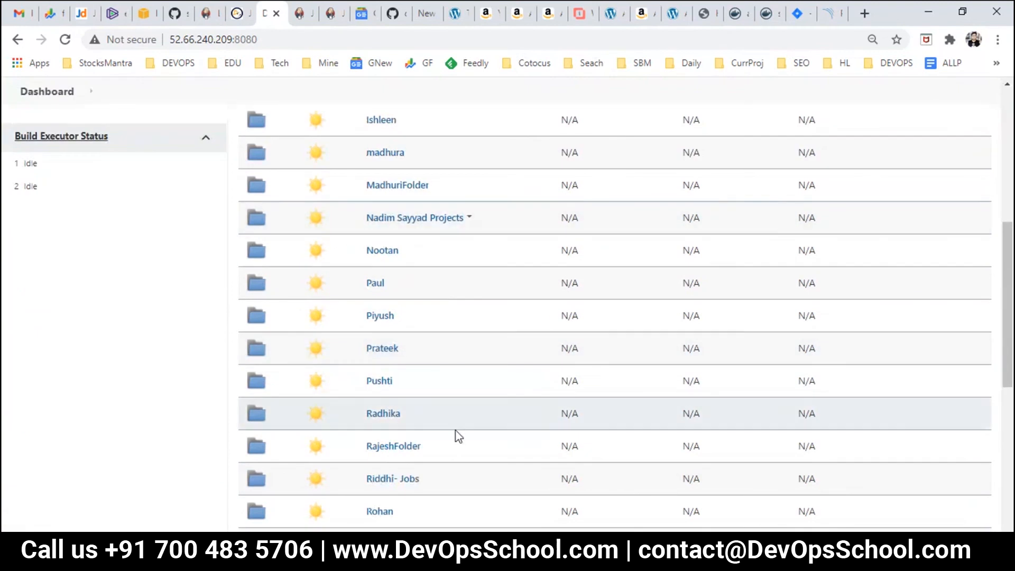
{"action": "scroll", "coordinate": [439, 371], "scroll_direction": "down", "scroll_amount": 3}
{"action": "left_click", "coordinate": [407, 299]}
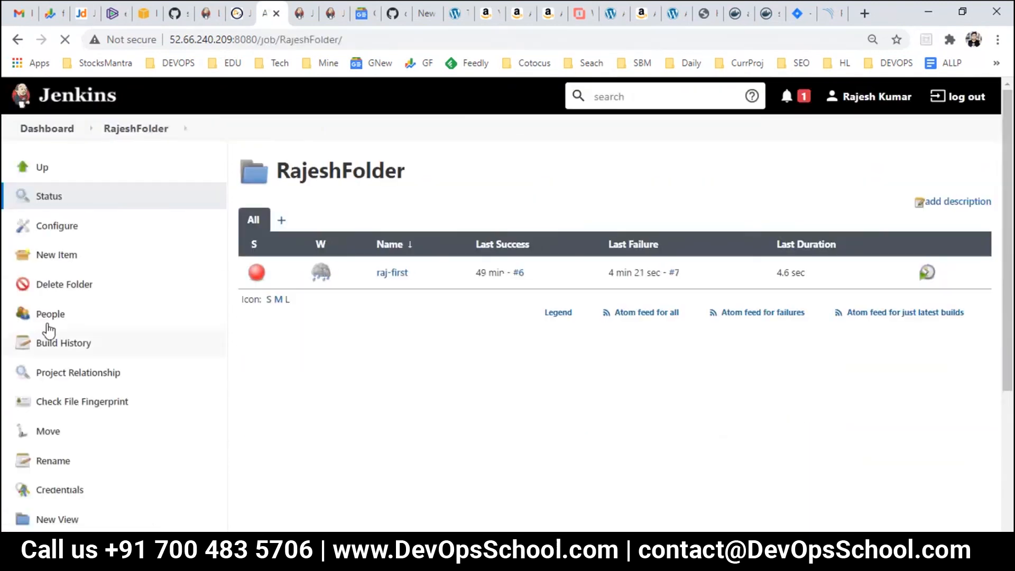
{"action": "left_click", "coordinate": [391, 273]}
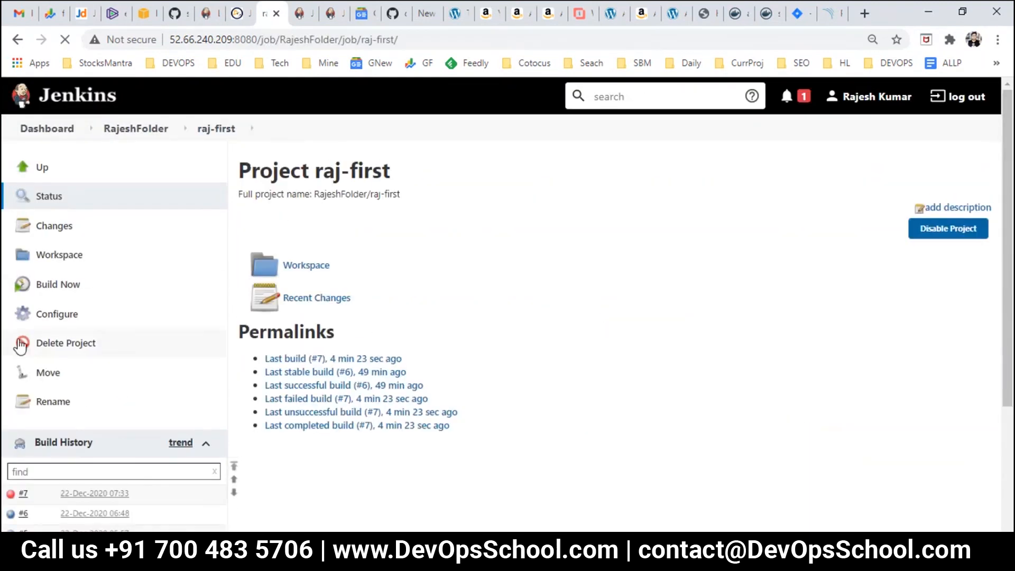
{"action": "left_click", "coordinate": [53, 316]}
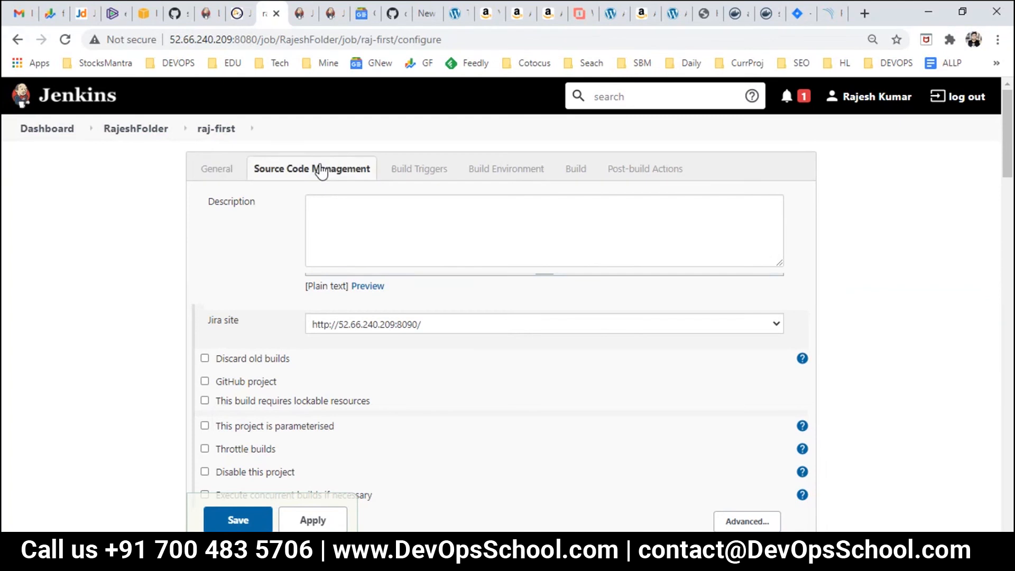
{"action": "left_click", "coordinate": [321, 170]}
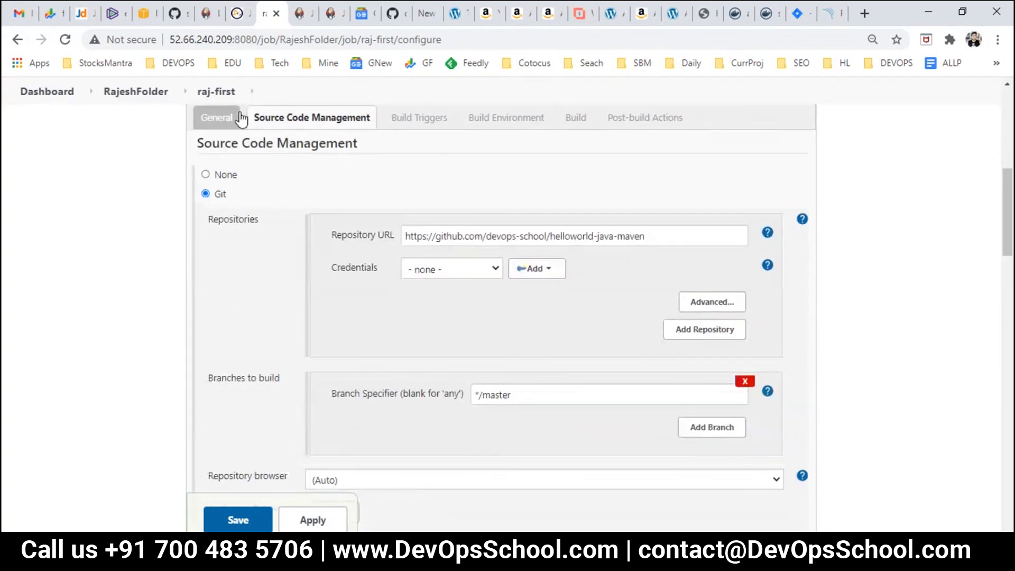
{"action": "left_click", "coordinate": [241, 117]}
{"action": "left_click", "coordinate": [418, 324]}
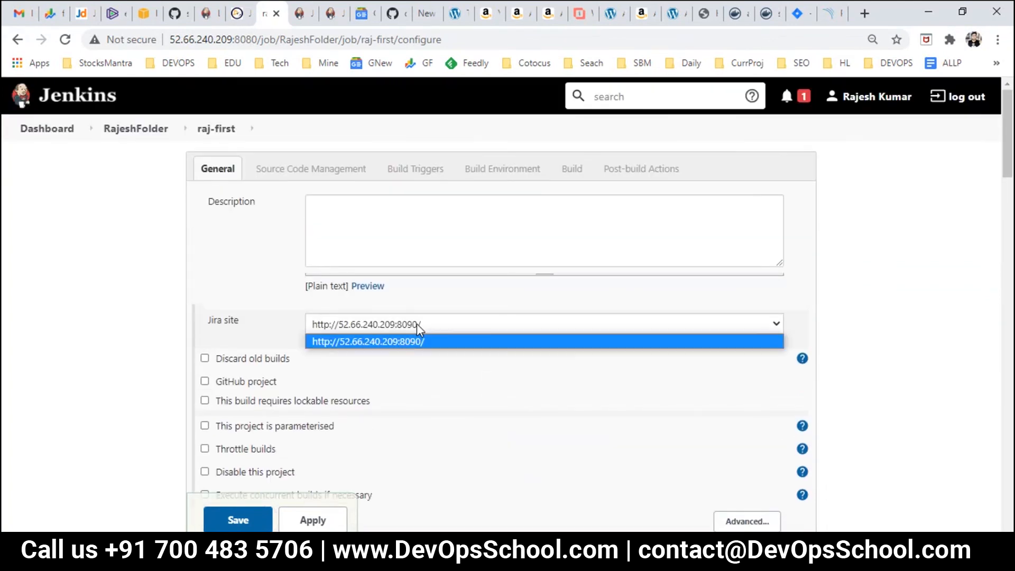
{"action": "left_click", "coordinate": [402, 342]}
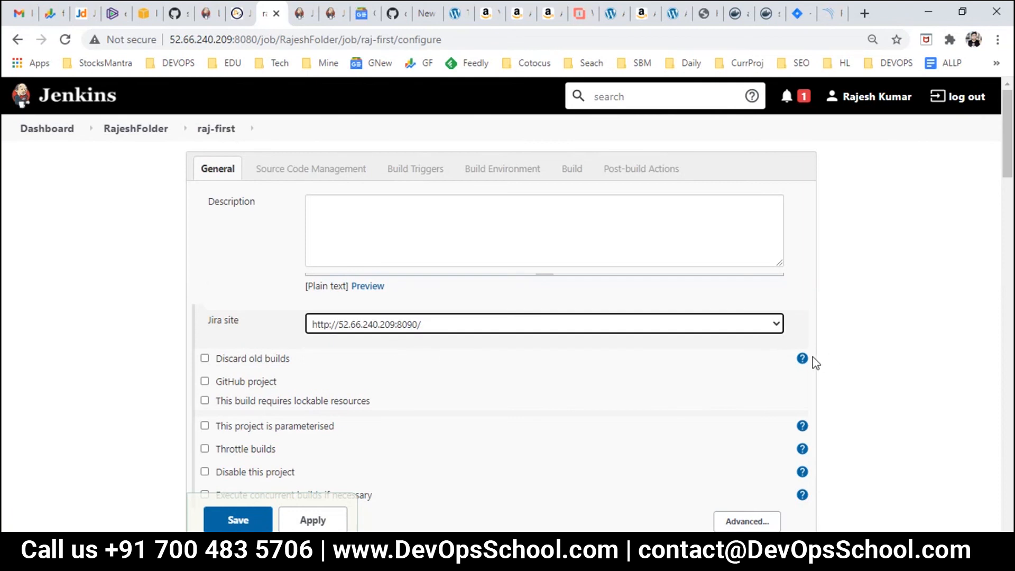
{"action": "left_click", "coordinate": [341, 329]}
{"action": "left_click", "coordinate": [345, 328]}
{"action": "left_click", "coordinate": [382, 332]}
{"action": "left_click", "coordinate": [383, 338]}
Step: Scroll past the Maven goals to the Jira: Create issue action and find Issue Priority empty
{"action": "scroll", "coordinate": [412, 363], "scroll_direction": "down", "scroll_amount": 3}
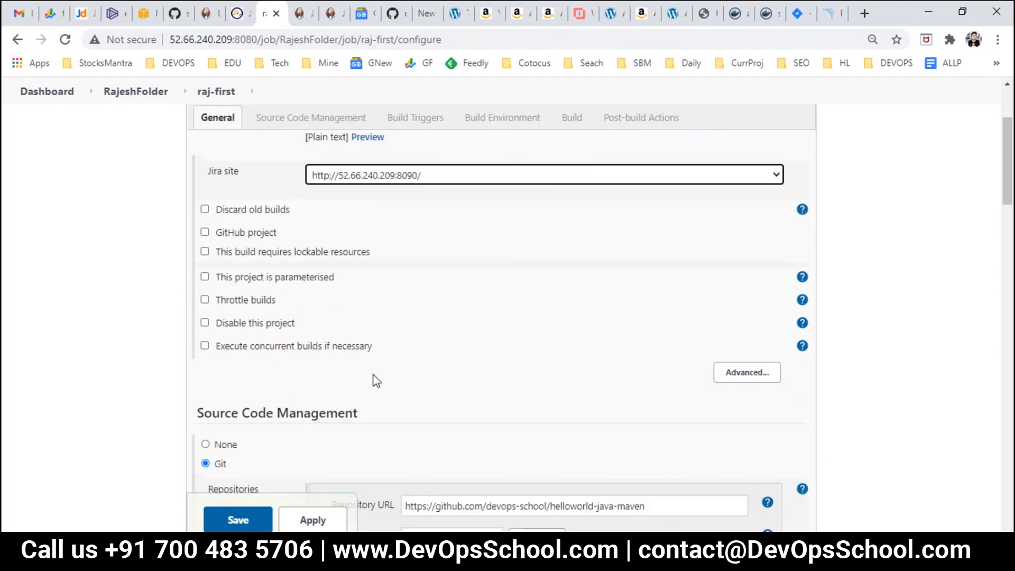
{"action": "scroll", "coordinate": [386, 384], "scroll_direction": "down", "scroll_amount": 4}
{"action": "scroll", "coordinate": [394, 387], "scroll_direction": "down", "scroll_amount": 8}
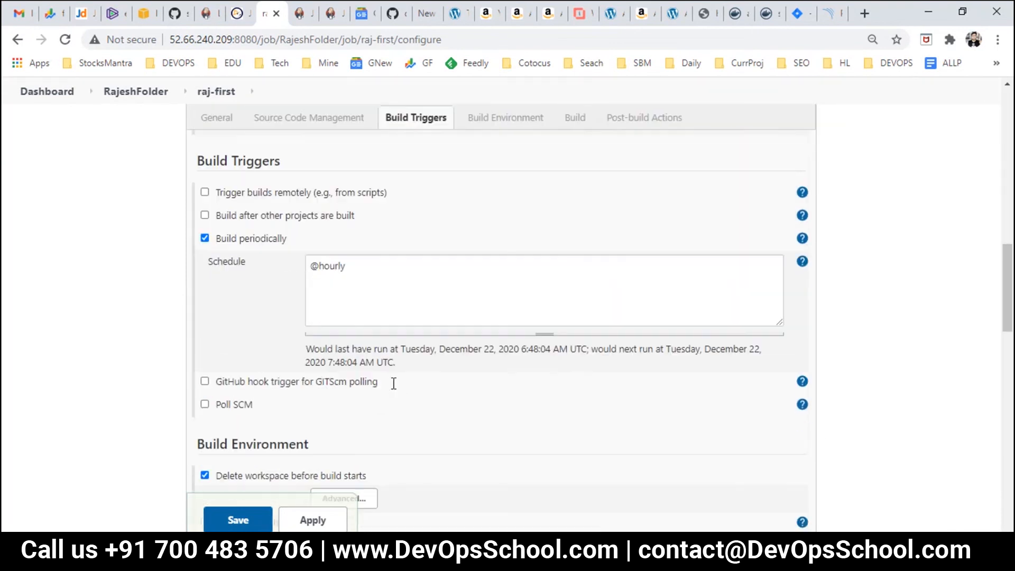
{"action": "scroll", "coordinate": [392, 383], "scroll_direction": "down", "scroll_amount": 4}
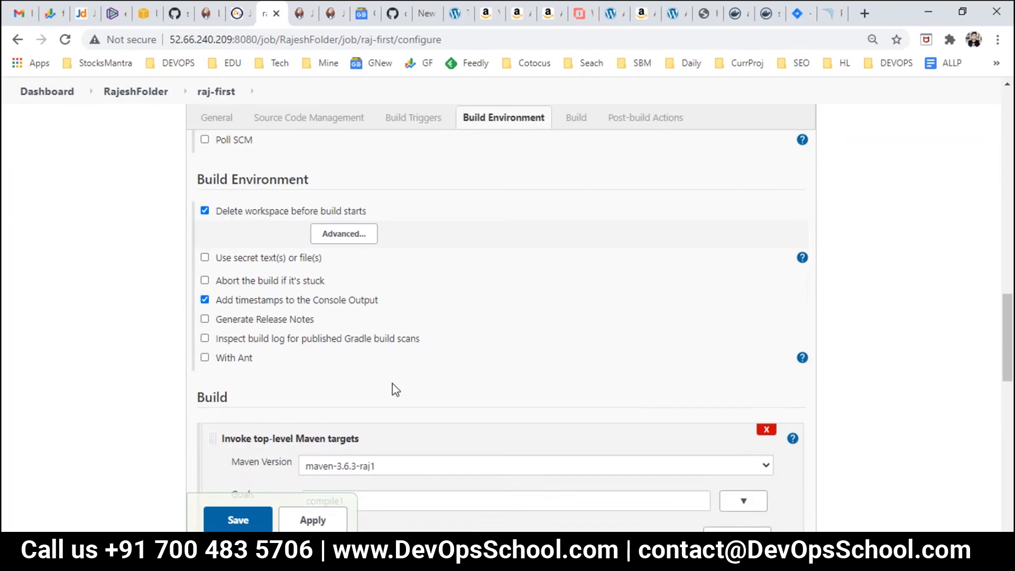
{"action": "scroll", "coordinate": [393, 383], "scroll_direction": "down", "scroll_amount": 4}
{"action": "left_click", "coordinate": [360, 323]}
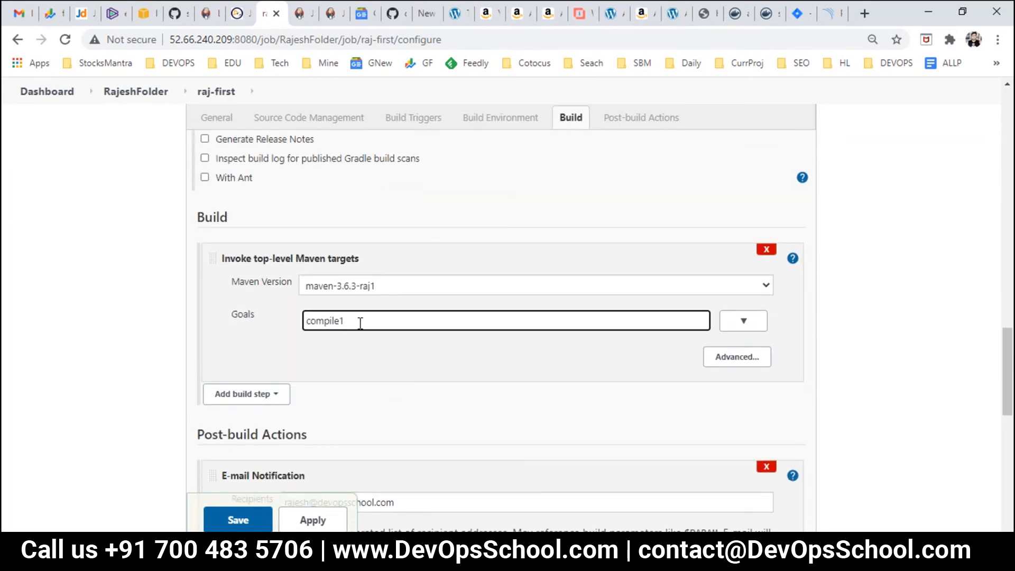
{"action": "scroll", "coordinate": [360, 323], "scroll_direction": "down", "scroll_amount": 5}
{"action": "scroll", "coordinate": [499, 390], "scroll_direction": "down", "scroll_amount": 4}
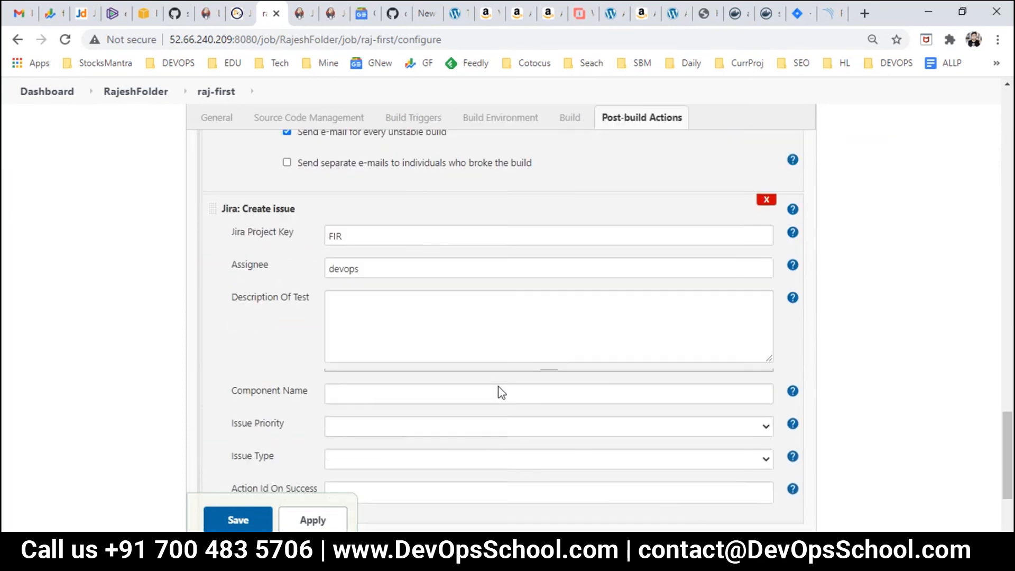
{"action": "scroll", "coordinate": [263, 508], "scroll_direction": "down", "scroll_amount": 3}
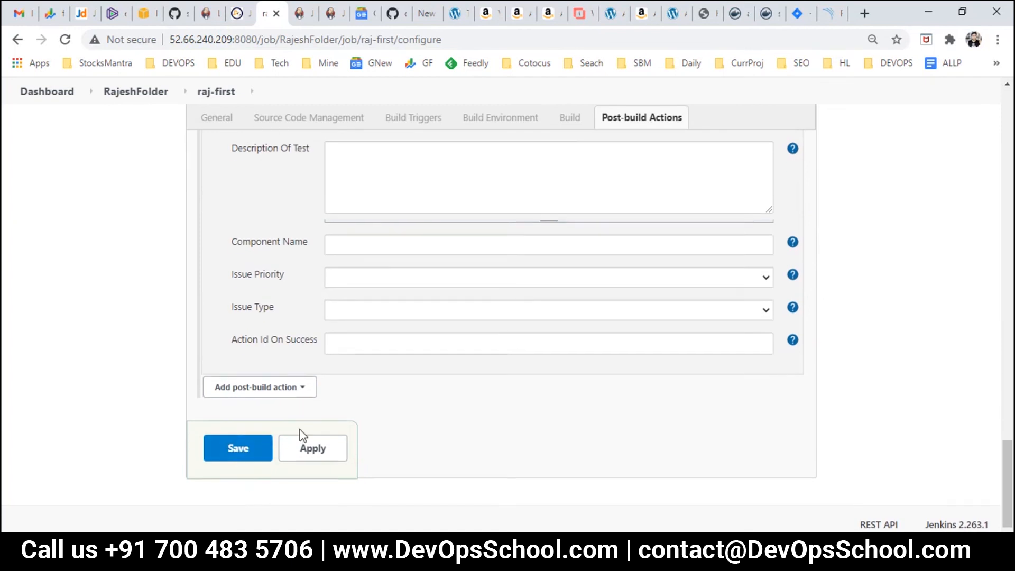
{"action": "scroll", "coordinate": [302, 436], "scroll_direction": "up", "scroll_amount": 3}
{"action": "left_click", "coordinate": [768, 424]}
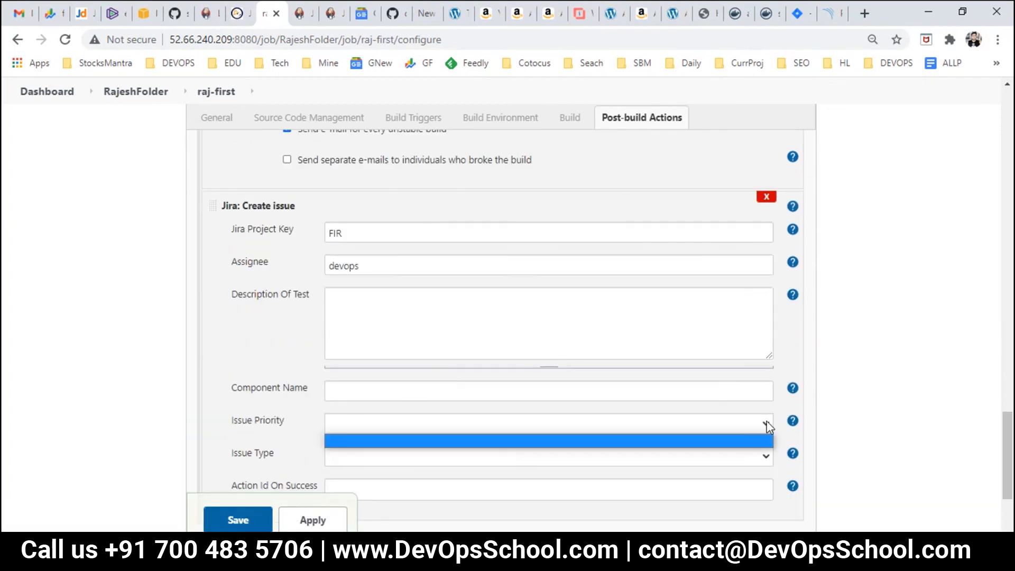
{"action": "left_click", "coordinate": [768, 427]}
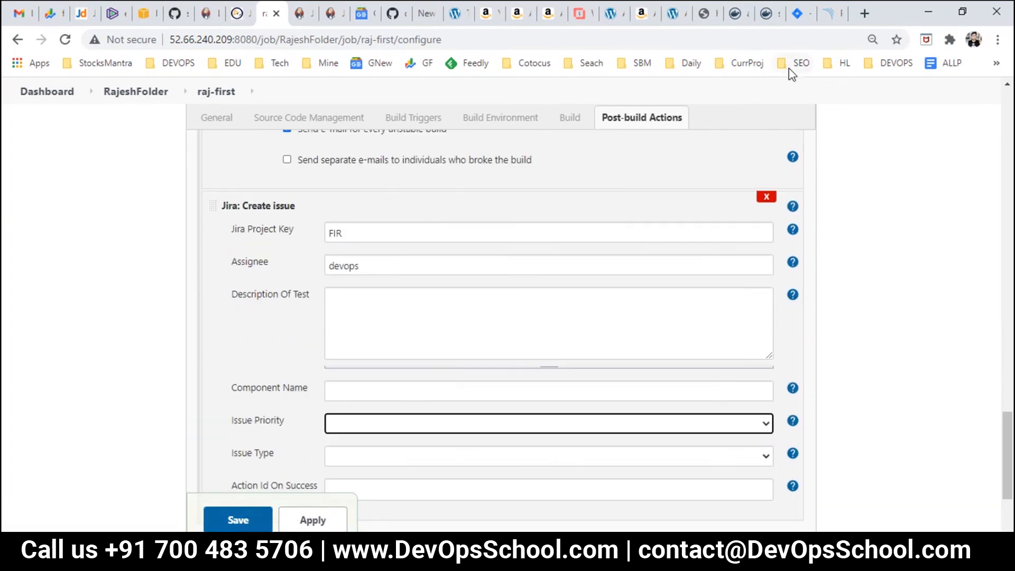
Step: In Jira, start a new issue and view the available Priority levels
{"action": "left_click", "coordinate": [796, 13]}
{"action": "left_click", "coordinate": [393, 121]}
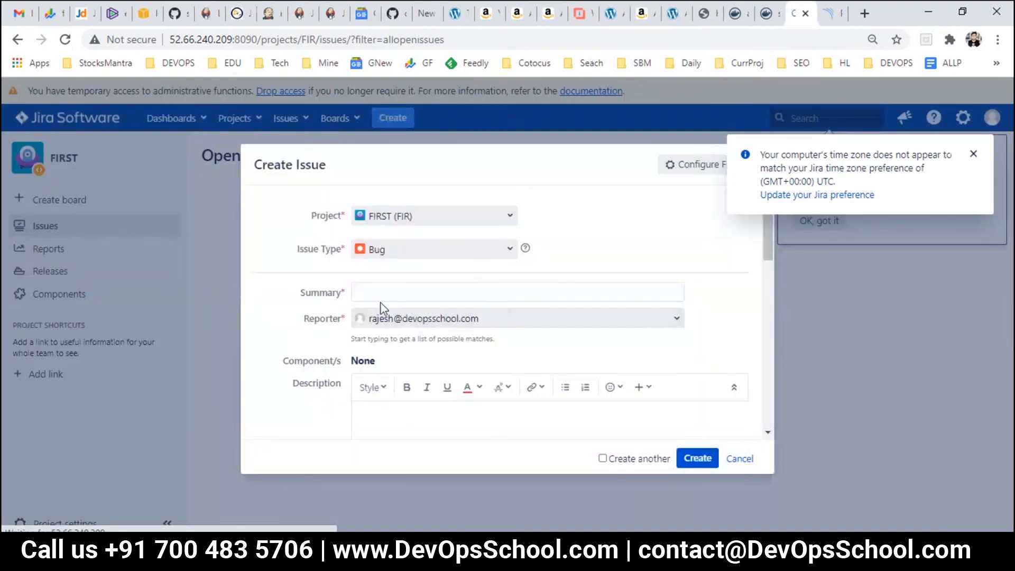
{"action": "scroll", "coordinate": [439, 342], "scroll_direction": "down", "scroll_amount": 3}
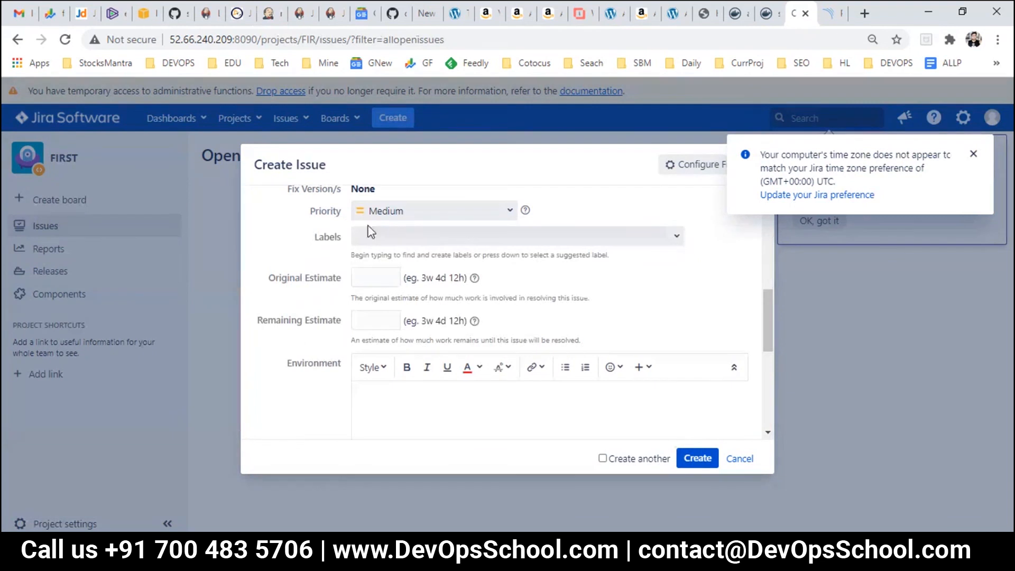
{"action": "left_click", "coordinate": [505, 213]}
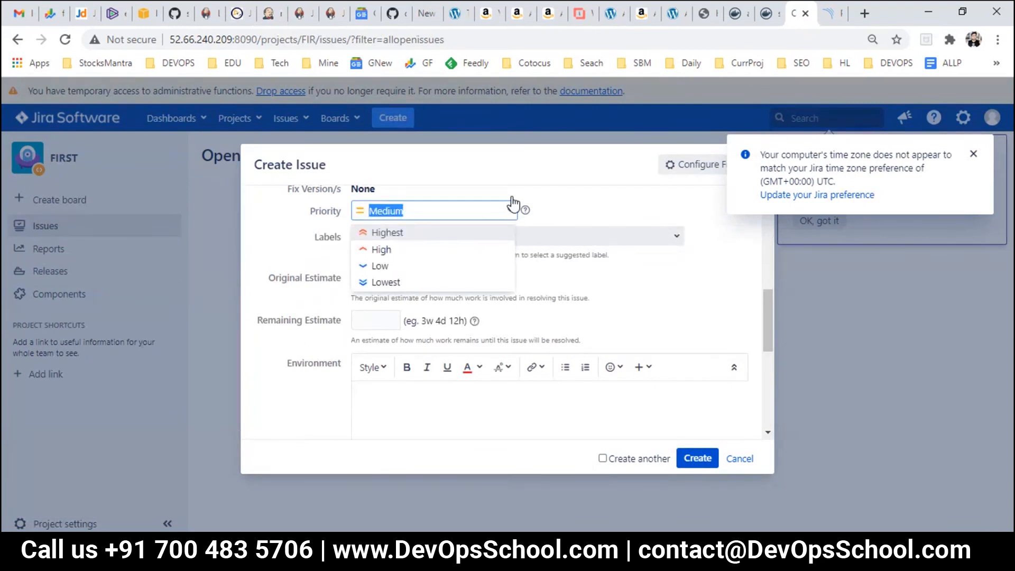
{"action": "left_click", "coordinate": [210, 13]}
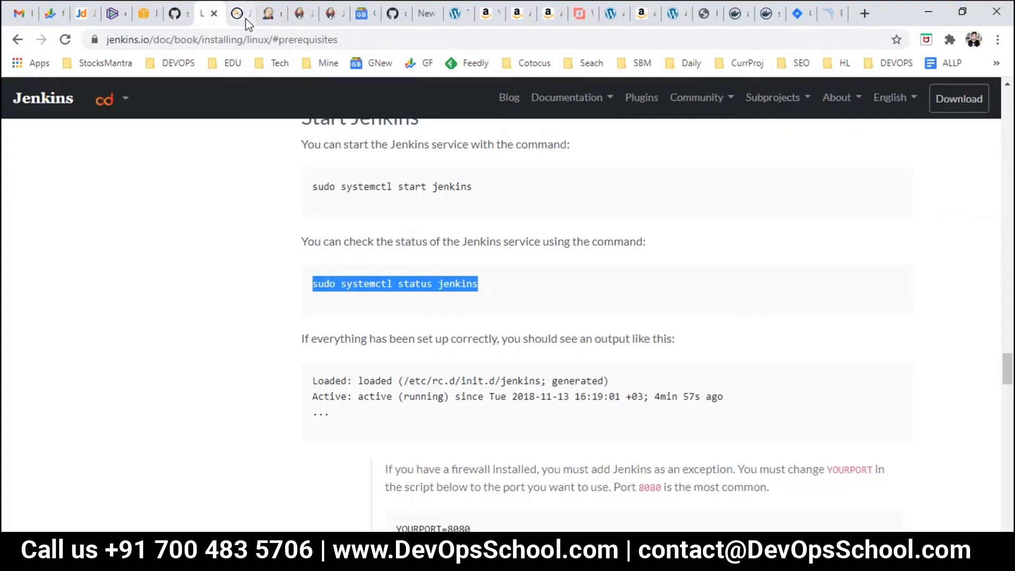
Step: Recheck the empty Issue Priority choices in the raj-first configuration
{"action": "left_click", "coordinate": [239, 12]}
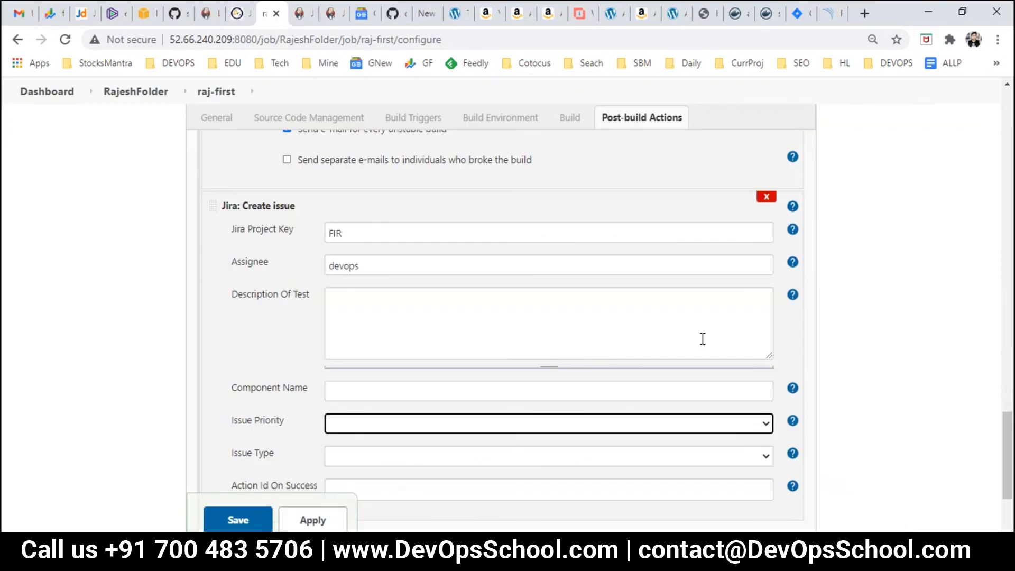
{"action": "left_click", "coordinate": [761, 423]}
{"action": "left_click", "coordinate": [767, 421]}
{"action": "left_click", "coordinate": [766, 421]}
{"action": "left_click", "coordinate": [591, 301]}
{"action": "scroll", "coordinate": [572, 420], "scroll_direction": "down", "scroll_amount": 3}
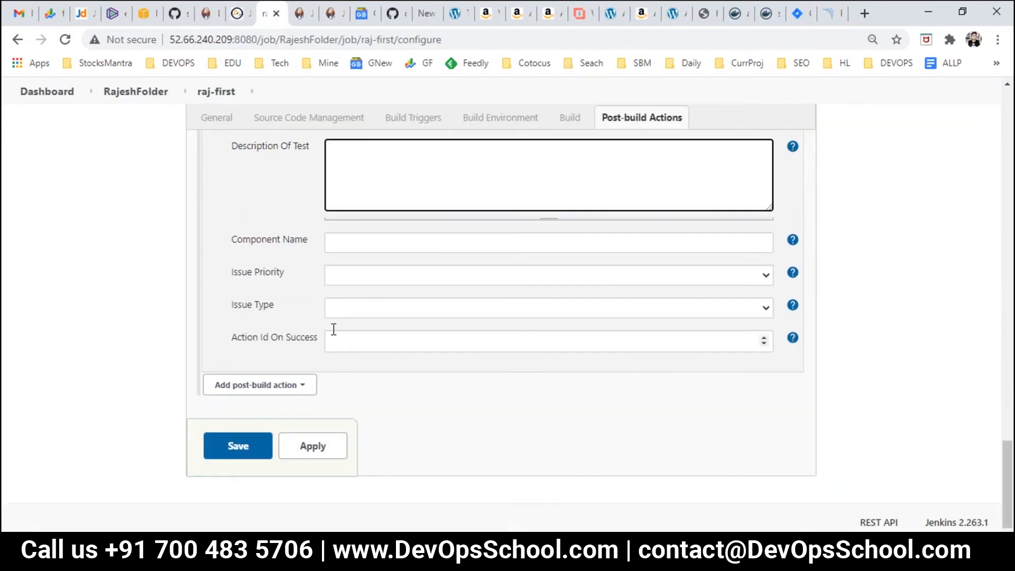
{"action": "scroll", "coordinate": [270, 433], "scroll_direction": "up", "scroll_amount": 10}
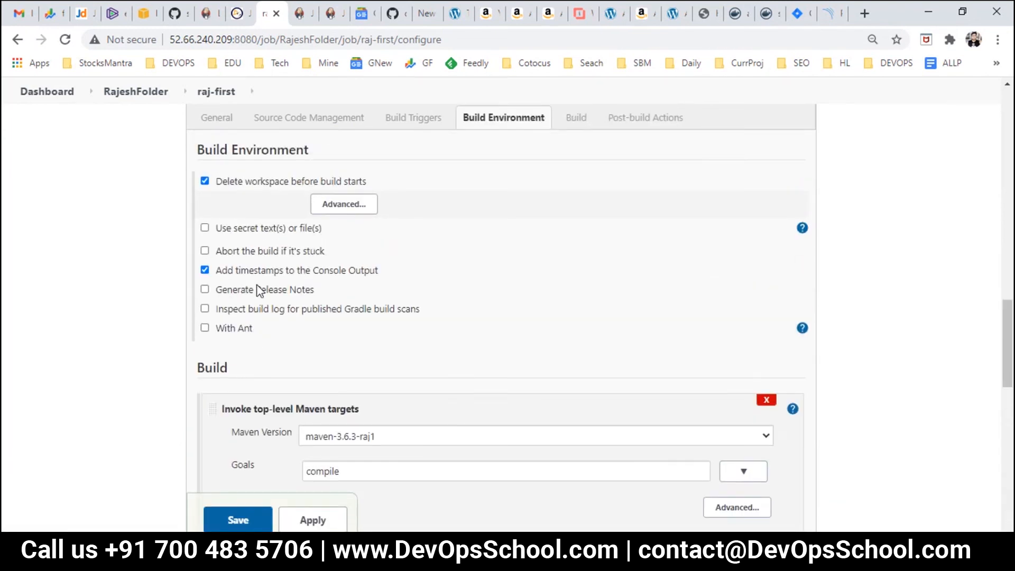
Step: Locate the Jira settings with a 'jira' search, save the job, and start build #8
{"action": "key", "text": "ctrl+f"}
{"action": "type", "text": "jira"}
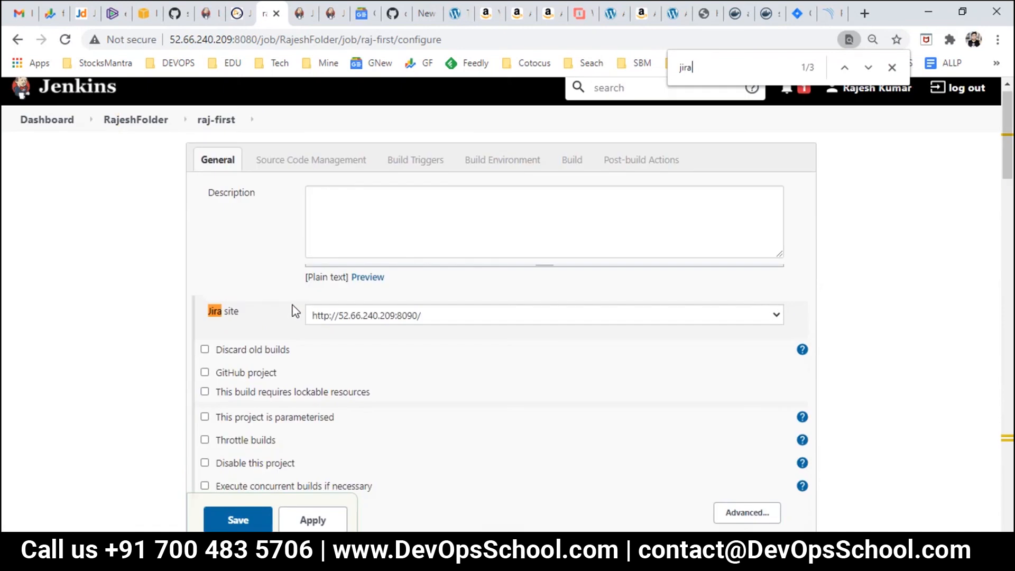
{"action": "key", "text": "Return"}
{"action": "key", "text": "Return"}
{"action": "key", "text": "Return"}
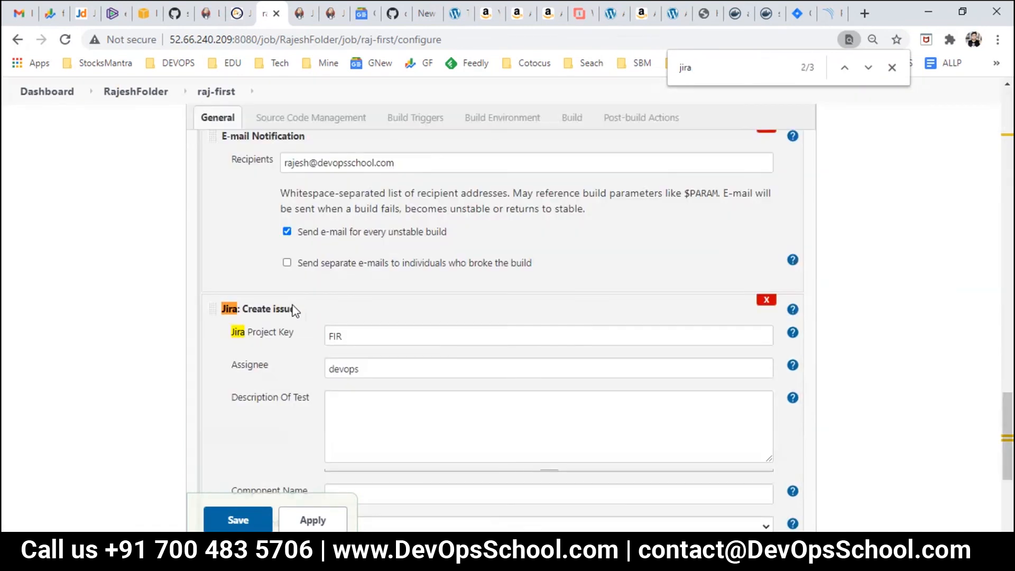
{"action": "scroll", "coordinate": [322, 331], "scroll_direction": "down", "scroll_amount": 5}
{"action": "left_click", "coordinate": [235, 448]}
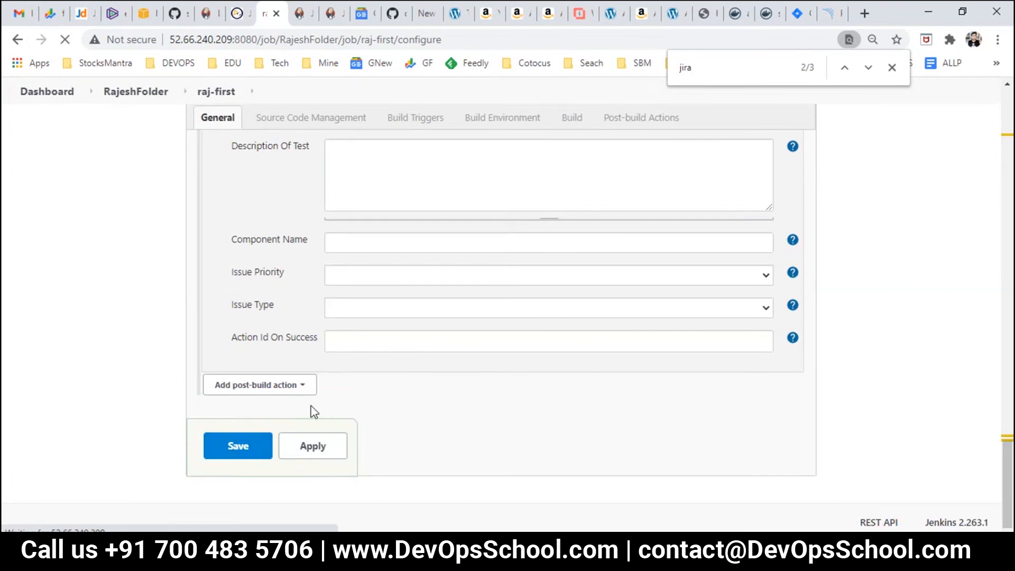
{"action": "left_click", "coordinate": [51, 288]}
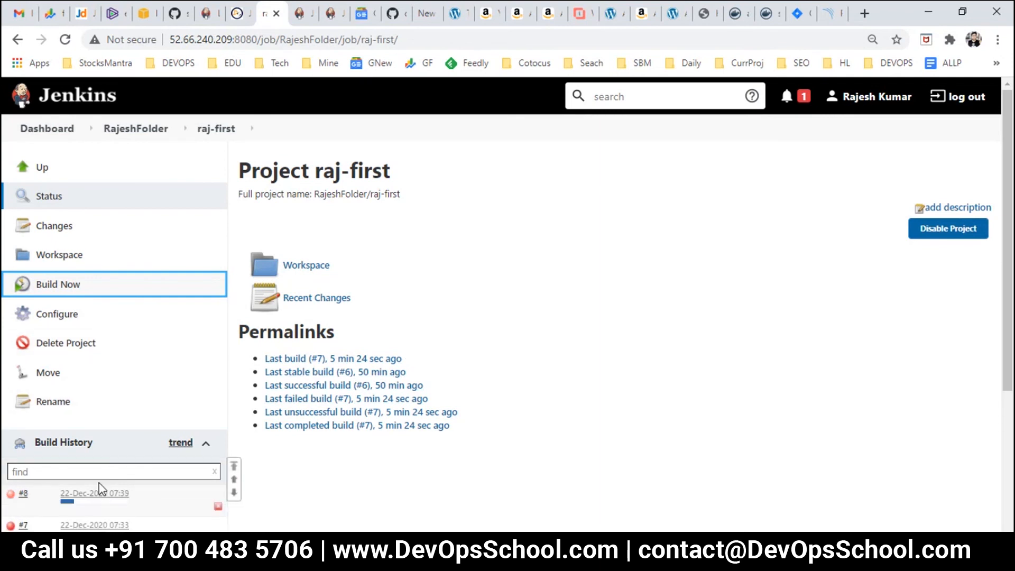
Step: Open build #8's console output, highlight the 'Sending e-mails to' line, and return to raj-first
{"action": "left_click", "coordinate": [95, 494]}
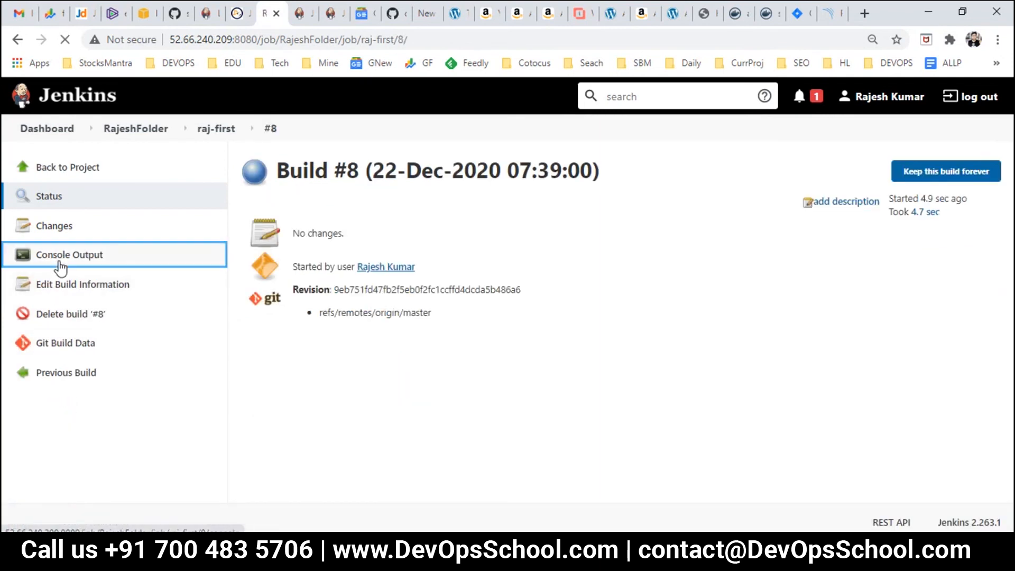
{"action": "left_click", "coordinate": [58, 256]}
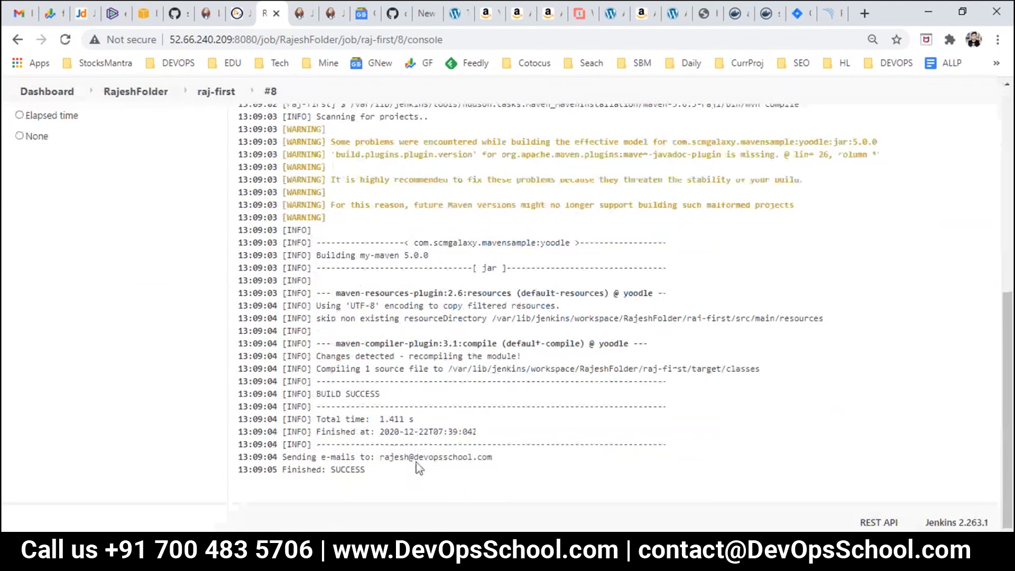
{"action": "left_click_drag", "start_coordinate": [296, 457], "coordinate": [467, 463]}
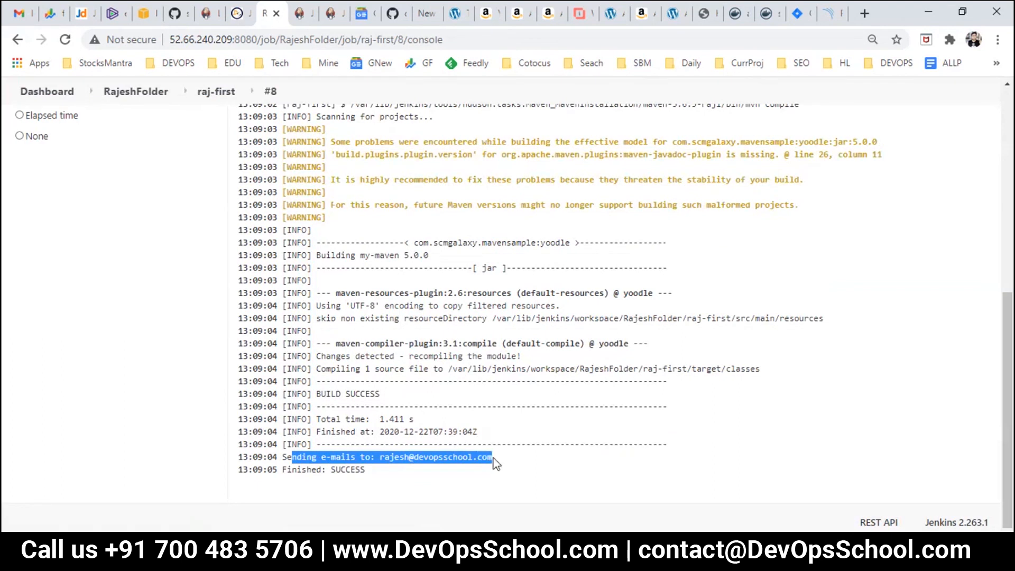
{"action": "left_click", "coordinate": [500, 463]}
{"action": "left_click_drag", "start_coordinate": [494, 458], "coordinate": [311, 460]}
{"action": "scroll", "coordinate": [260, 394], "scroll_direction": "up", "scroll_amount": 15}
{"action": "left_click", "coordinate": [219, 99]}
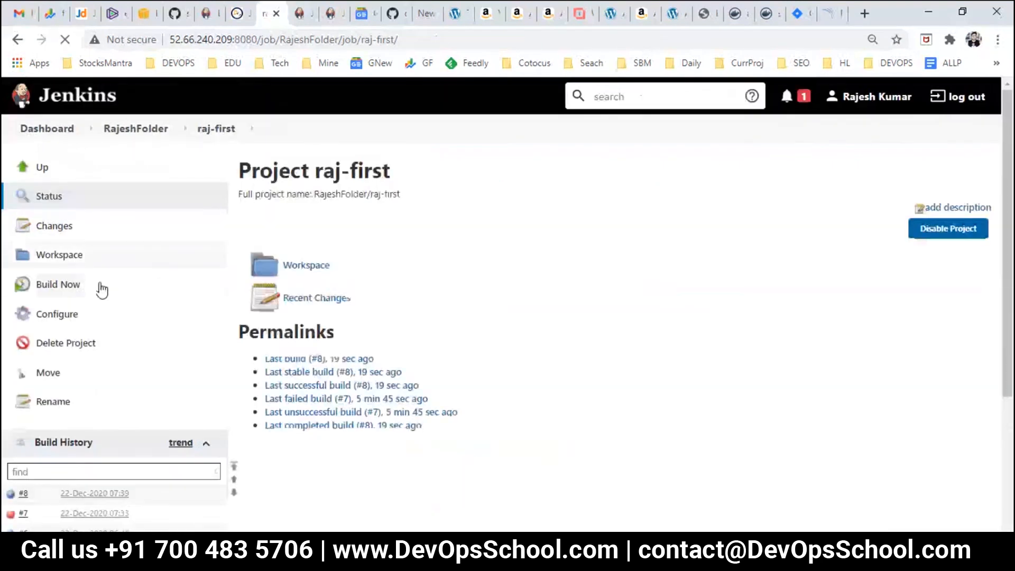
Step: Change the Maven goal from compile to compile1, save the job, and start a new build
{"action": "left_click", "coordinate": [50, 315]}
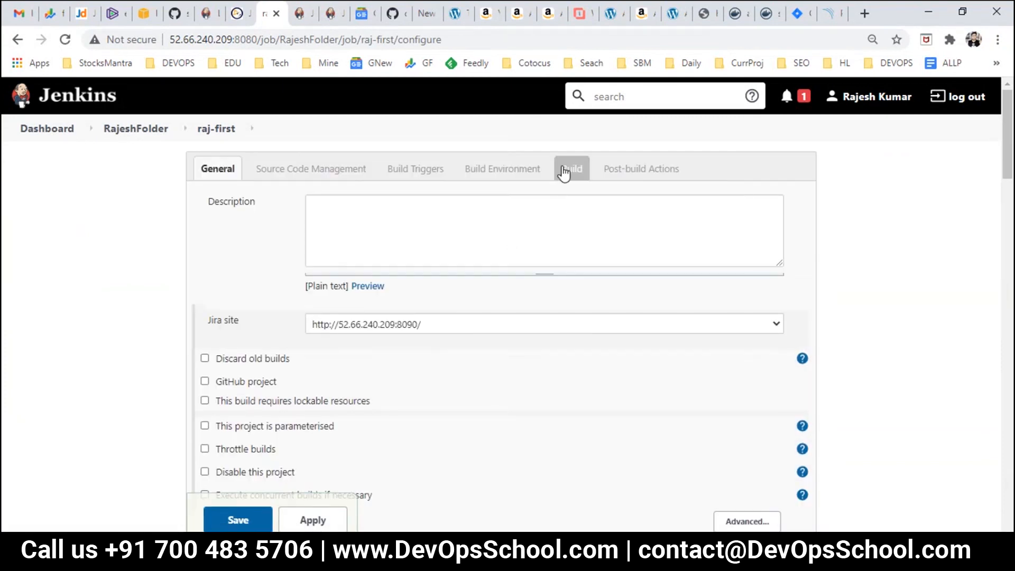
{"action": "left_click", "coordinate": [563, 173]}
{"action": "left_click", "coordinate": [371, 251]}
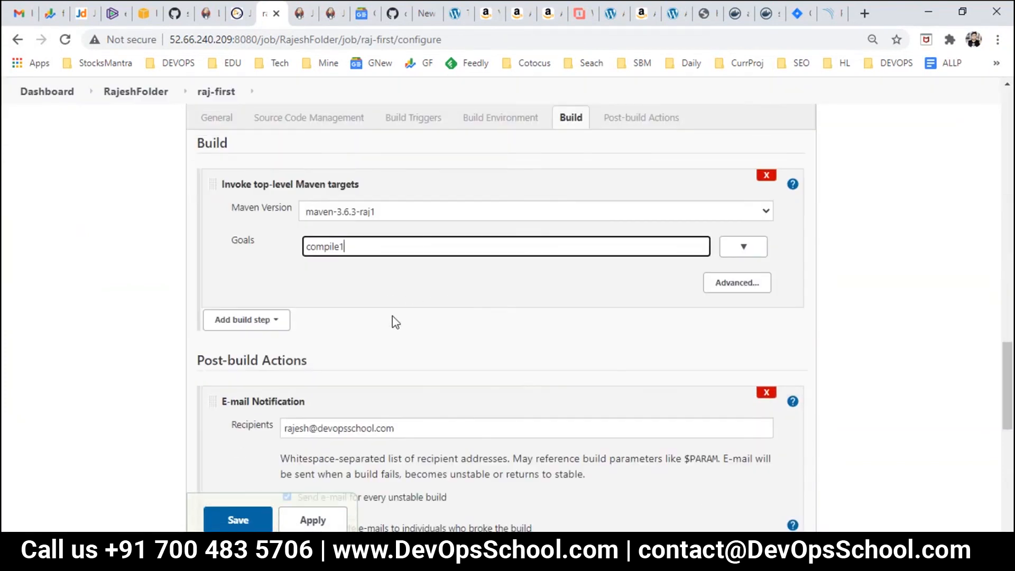
{"action": "type", "text": "1"}
{"action": "scroll", "coordinate": [317, 402], "scroll_direction": "down", "scroll_amount": 3}
{"action": "left_click", "coordinate": [239, 518]}
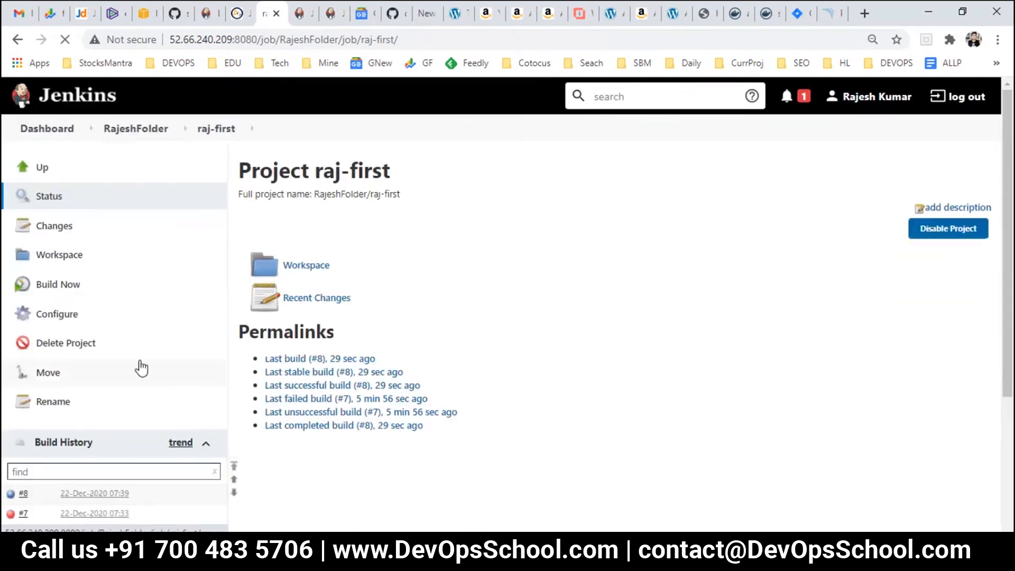
{"action": "left_click", "coordinate": [57, 285]}
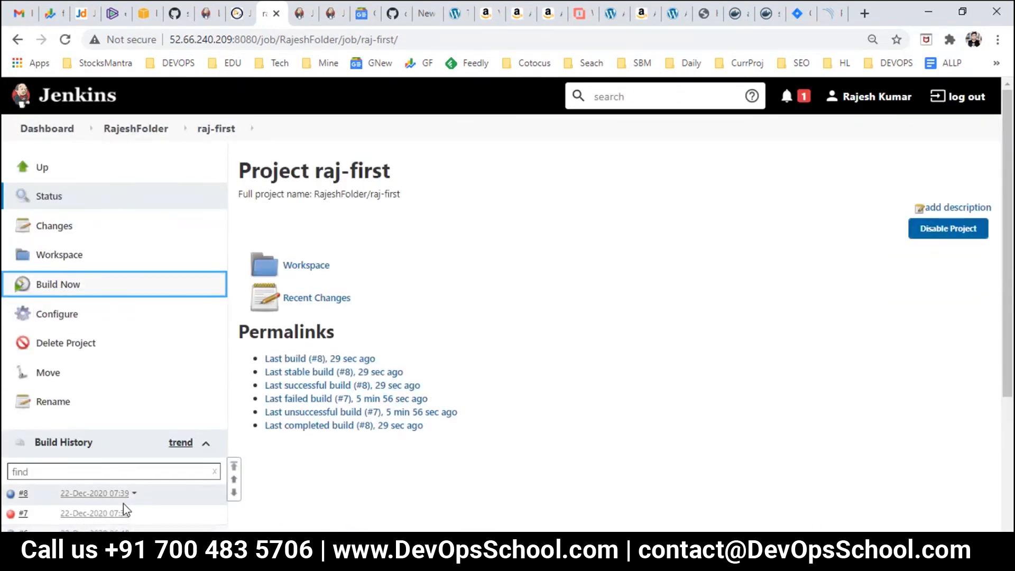
Step: Open build #9's console output and highlight the unknown compile1 lifecycle phase error
{"action": "left_click", "coordinate": [91, 493]}
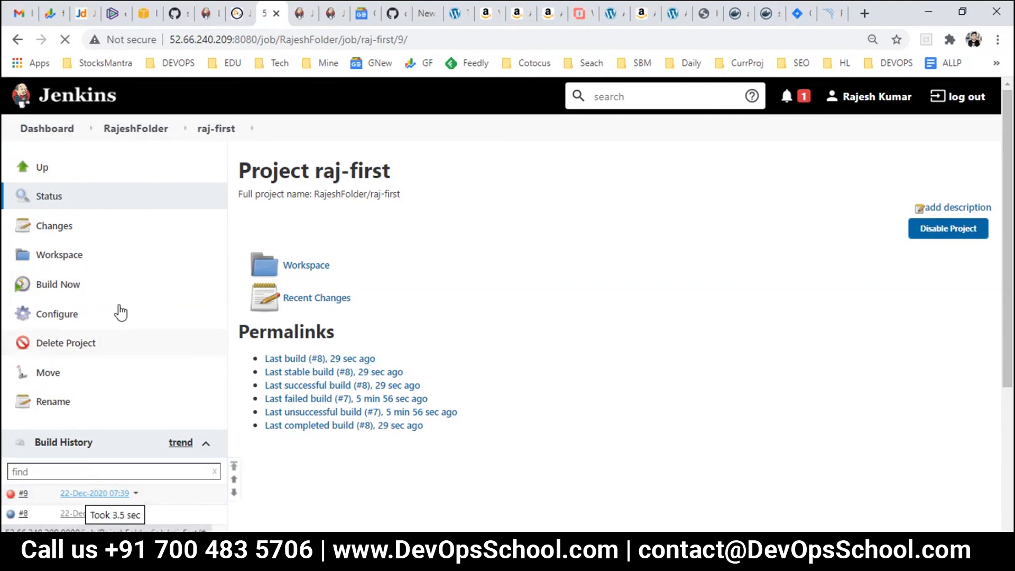
{"action": "left_click", "coordinate": [149, 256]}
{"action": "scroll", "coordinate": [544, 344], "scroll_direction": "down", "scroll_amount": 1}
{"action": "scroll", "coordinate": [547, 346], "scroll_direction": "down", "scroll_amount": 7}
{"action": "left_click_drag", "start_coordinate": [360, 310], "coordinate": [540, 332]}
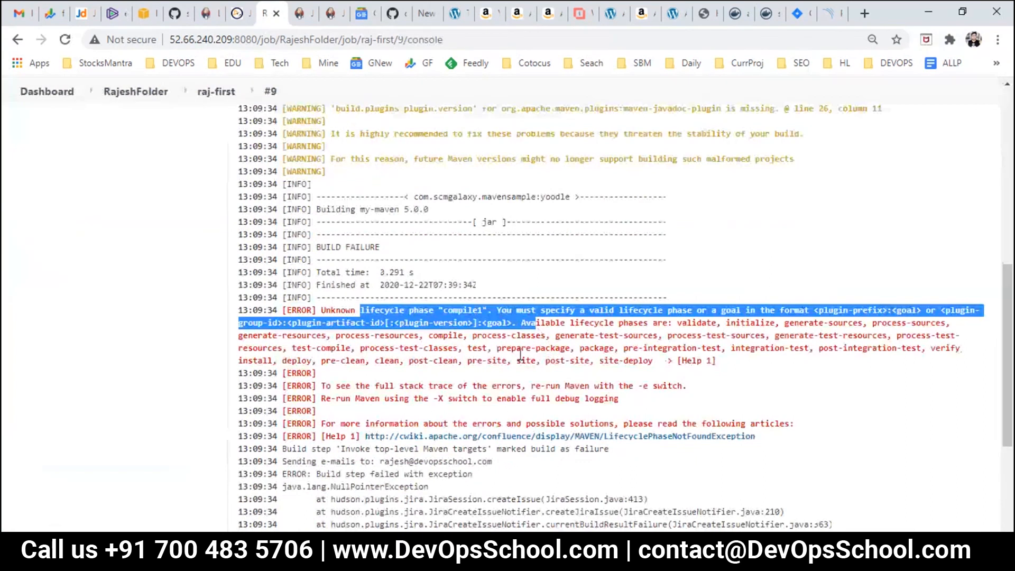
{"action": "scroll", "coordinate": [520, 354], "scroll_direction": "down", "scroll_amount": 4}
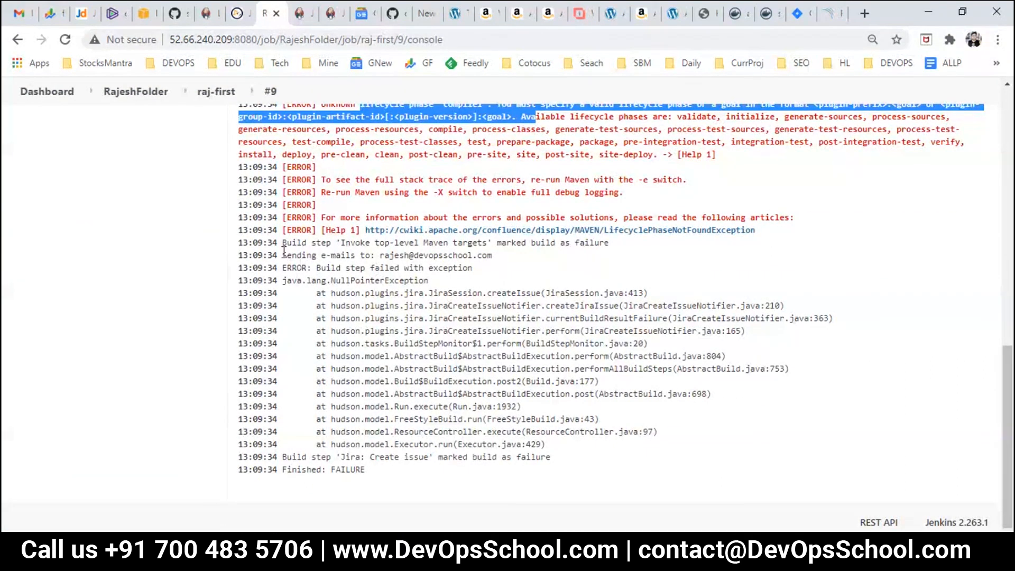
Step: Highlight the Jira Create issue NullPointerException stack trace and the failure line
{"action": "mouse_move", "coordinate": [284, 243]}
{"action": "left_mouse_down"}
{"action": "mouse_move", "coordinate": [307, 245]}
{"action": "mouse_move", "coordinate": [310, 254]}
{"action": "mouse_move", "coordinate": [286, 269]}
{"action": "mouse_move", "coordinate": [324, 295]}
{"action": "mouse_move", "coordinate": [560, 380]}
{"action": "mouse_move", "coordinate": [643, 459]}
{"action": "left_mouse_up"}
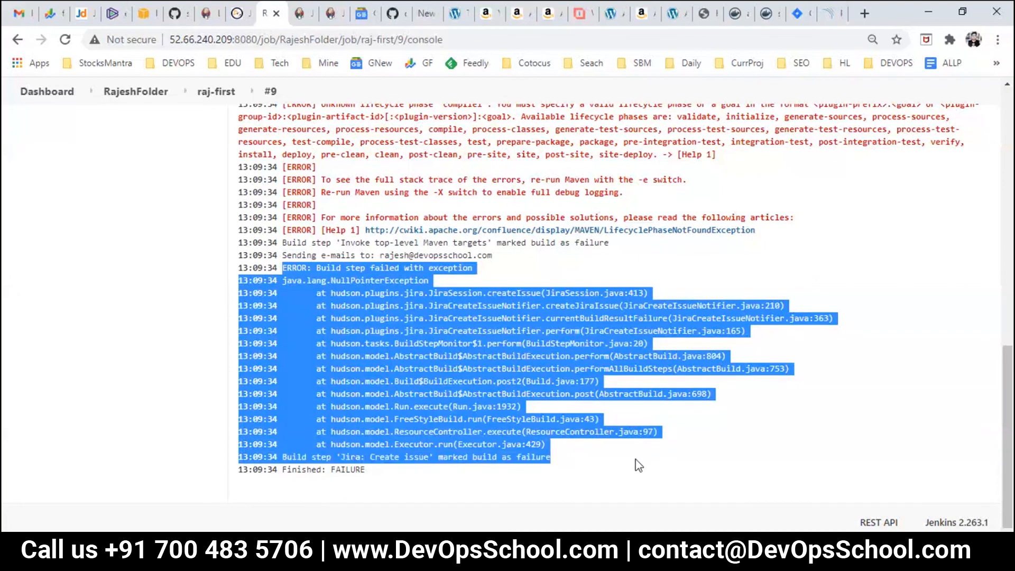
{"action": "left_click", "coordinate": [630, 453]}
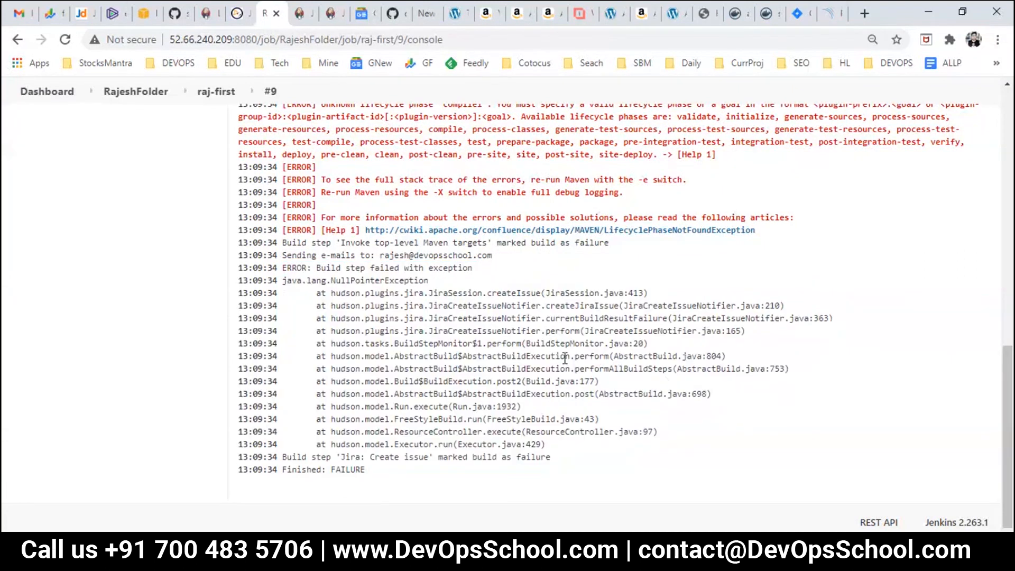
{"action": "left_click_drag", "start_coordinate": [564, 357], "coordinate": [618, 392]}
{"action": "left_click", "coordinate": [545, 421]}
{"action": "left_click_drag", "start_coordinate": [551, 457], "coordinate": [456, 382]}
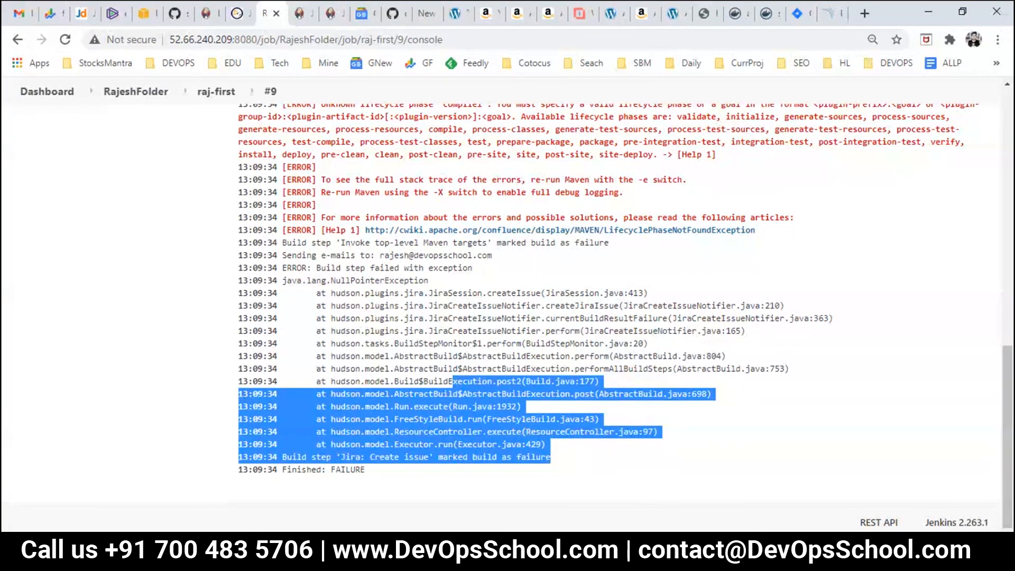
{"action": "left_click", "coordinate": [186, 96]}
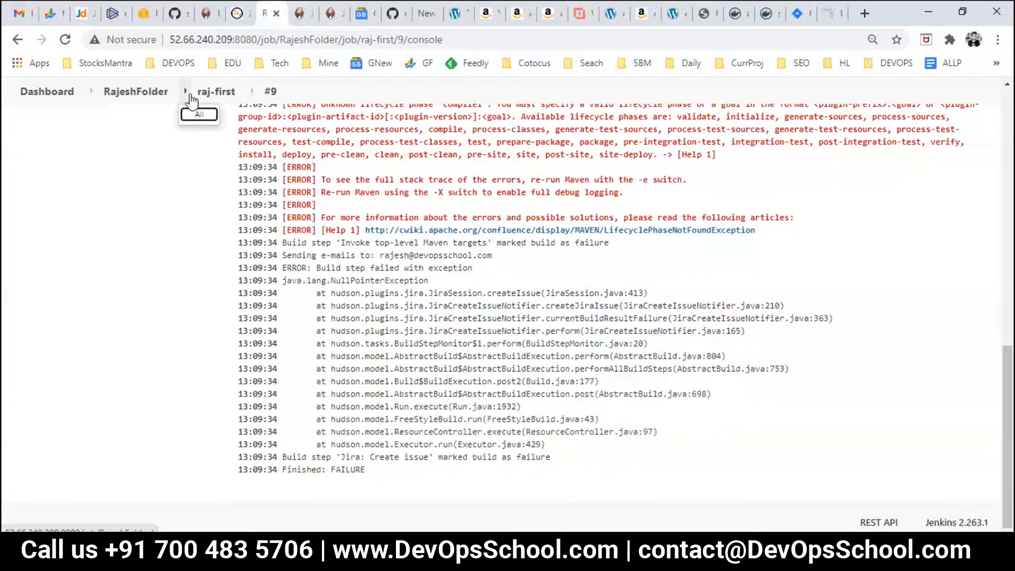
Step: Open the raj-first job configuration at its Post-build Actions settings
{"action": "left_click", "coordinate": [208, 93]}
{"action": "left_click", "coordinate": [53, 315]}
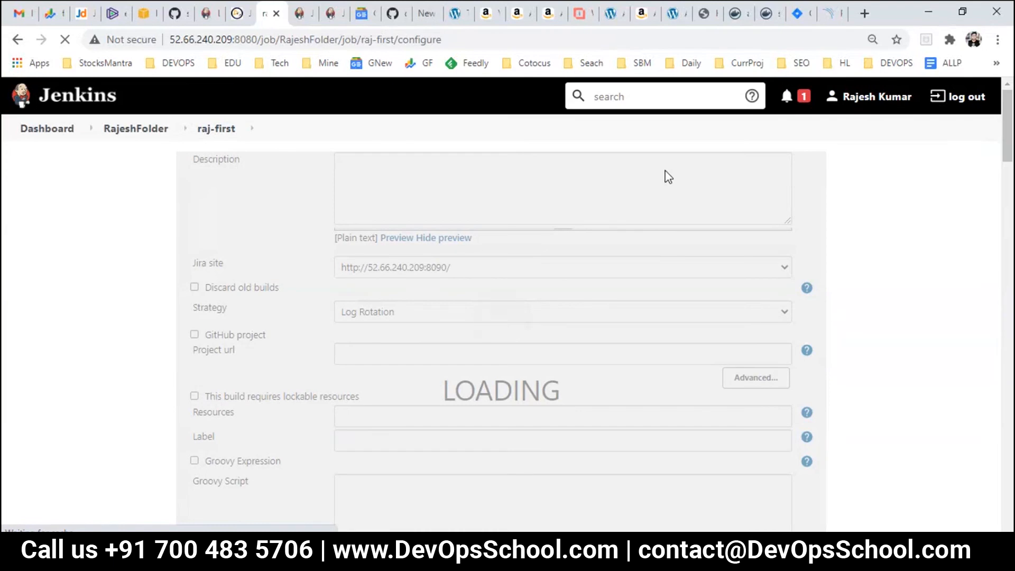
{"action": "left_click", "coordinate": [644, 175]}
{"action": "scroll", "coordinate": [451, 317], "scroll_direction": "down", "scroll_amount": 5}
{"action": "scroll", "coordinate": [418, 360], "scroll_direction": "up", "scroll_amount": 1}
Step: Check the Jira Create issue fields: key FIR, assignee devops, empty priority and type
{"action": "left_click", "coordinate": [368, 317]}
{"action": "left_click", "coordinate": [329, 354]}
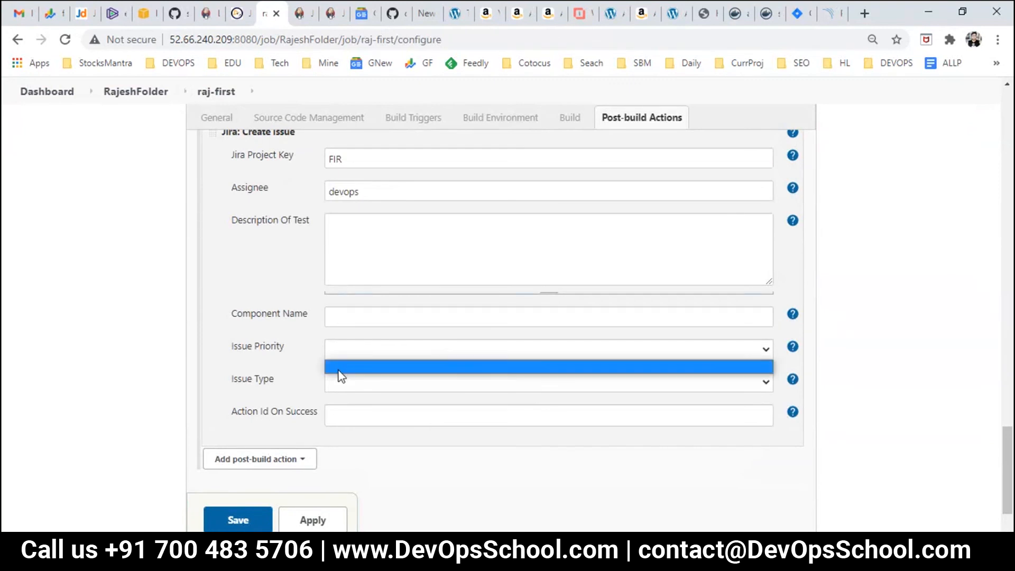
{"action": "left_click", "coordinate": [341, 380]}
{"action": "left_click", "coordinate": [272, 319]}
{"action": "scroll", "coordinate": [272, 319], "scroll_direction": "up", "scroll_amount": 2}
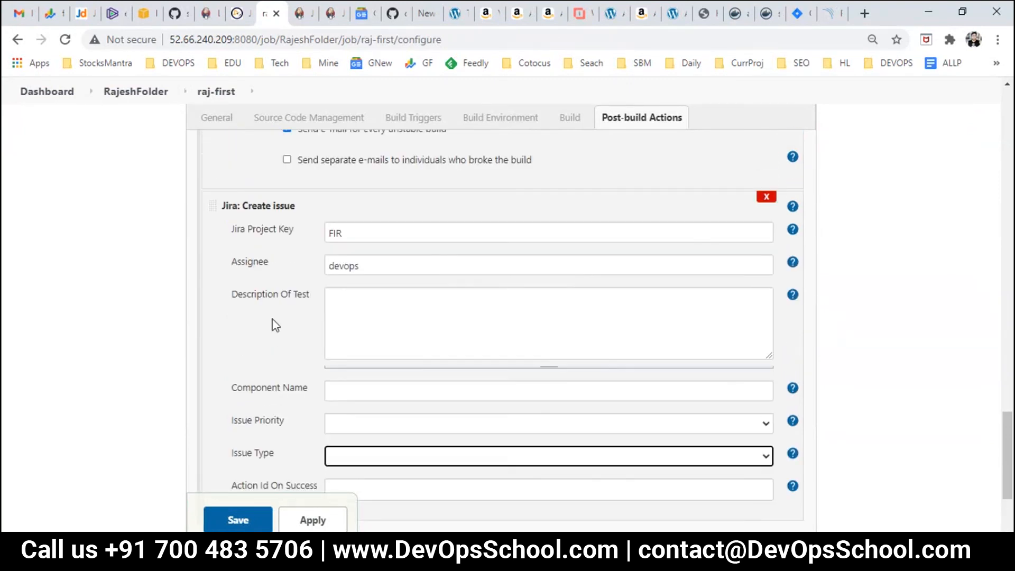
{"action": "scroll", "coordinate": [272, 319], "scroll_direction": "up", "scroll_amount": 1}
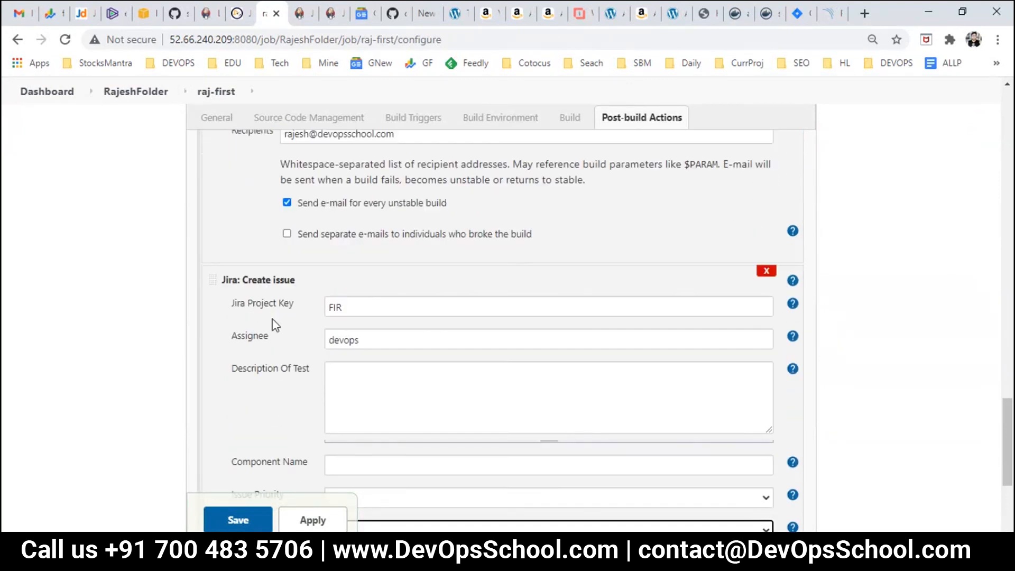
{"action": "key", "text": "ctrl+minus"}
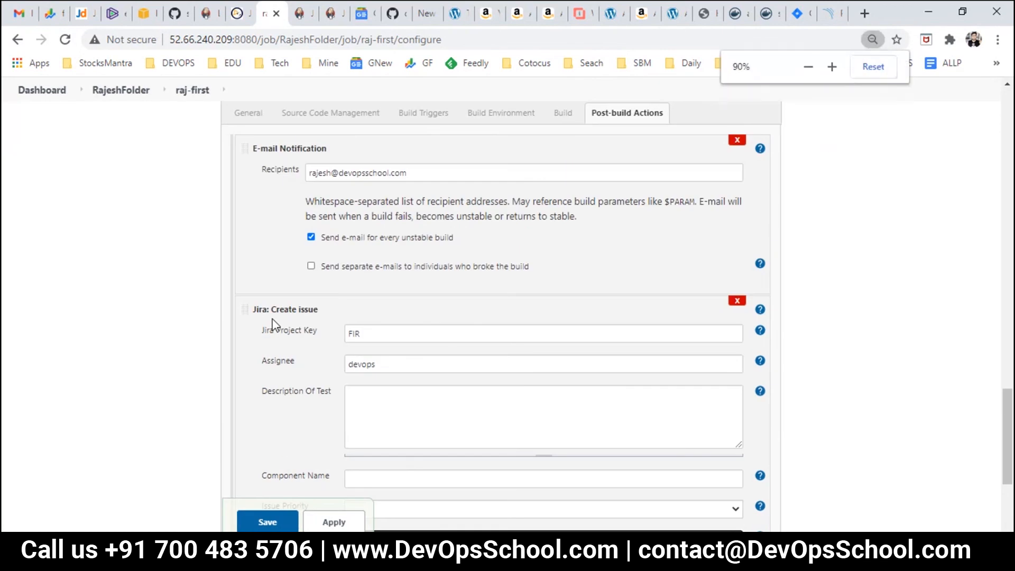
{"action": "key", "text": "ctrl+plus"}
{"action": "scroll", "coordinate": [272, 319], "scroll_direction": "down", "scroll_amount": 3}
{"action": "scroll", "coordinate": [273, 319], "scroll_direction": "up", "scroll_amount": 2}
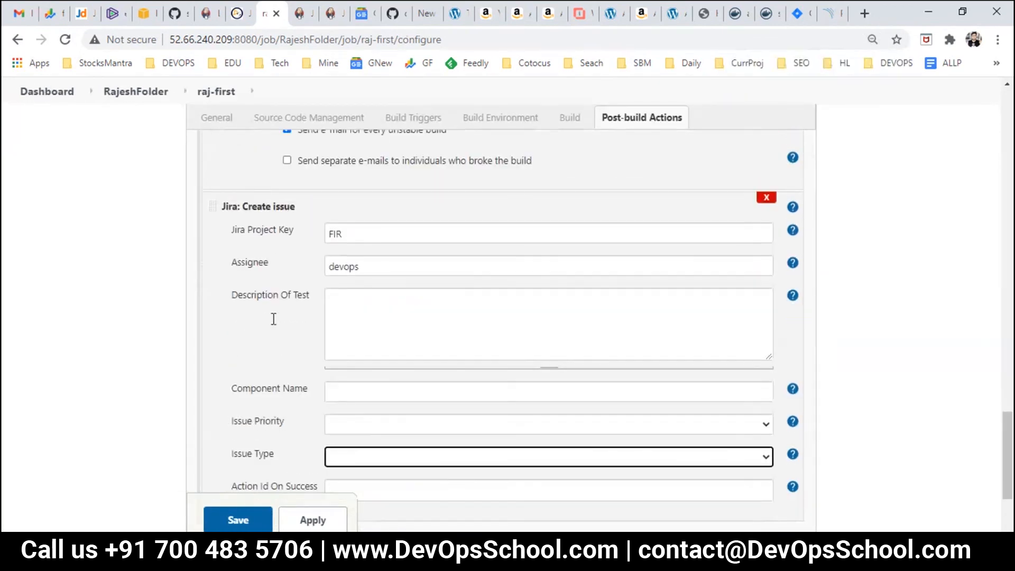
{"action": "left_click", "coordinate": [946, 315]}
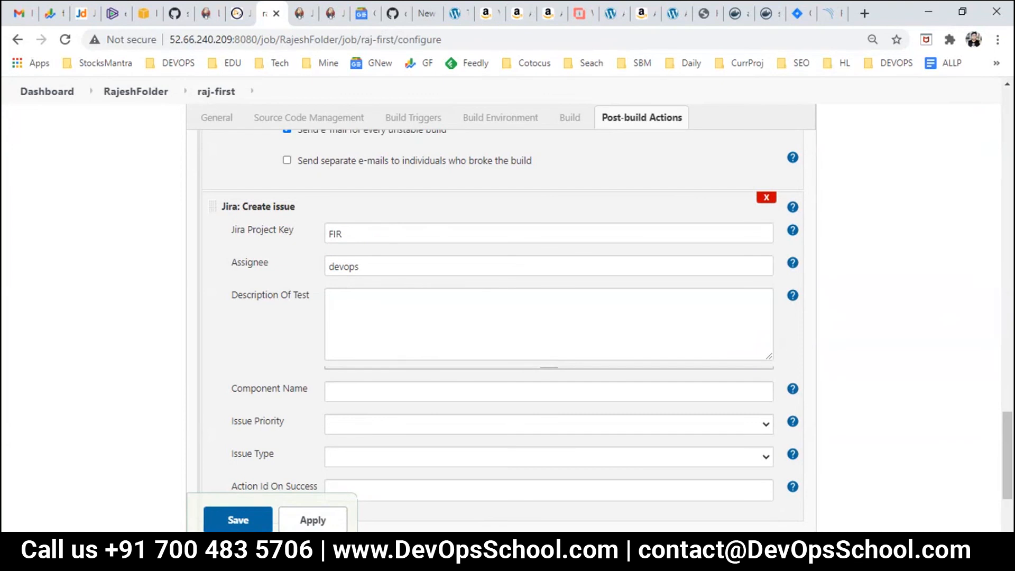
{"action": "left_click", "coordinate": [423, 553]}
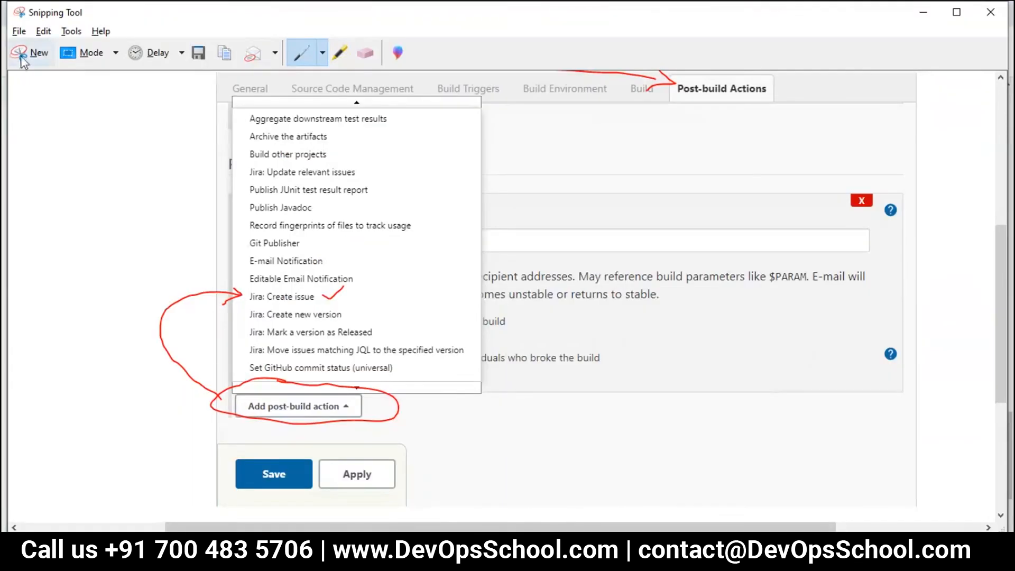
Step: Snip the Jira Create issue settings and circle FIR and devops in red
{"action": "left_click", "coordinate": [22, 55]}
{"action": "left_click_drag", "start_coordinate": [10, 27], "coordinate": [837, 533]}
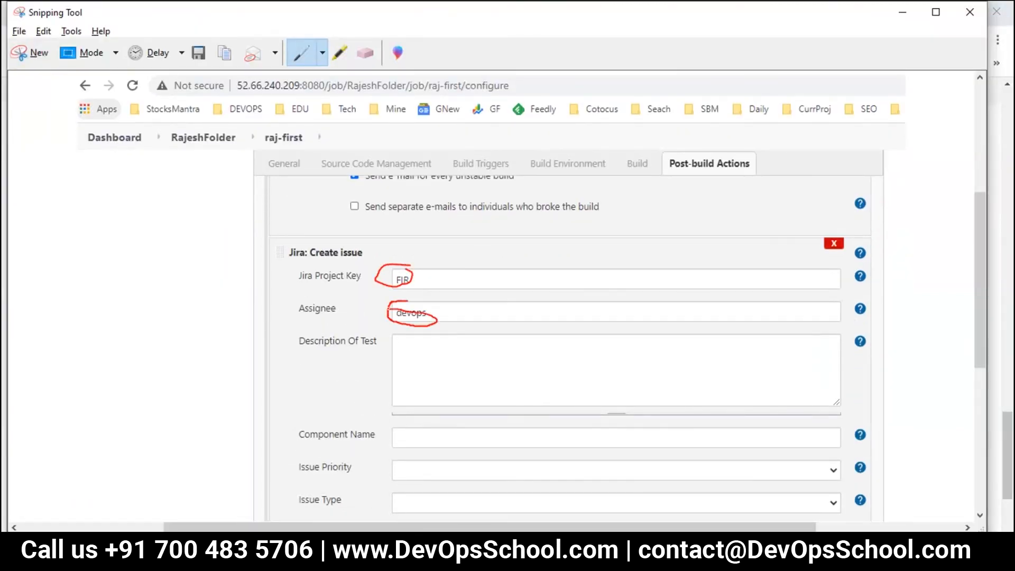
{"action": "scroll", "coordinate": [295, 424], "scroll_direction": "down", "scroll_amount": 2}
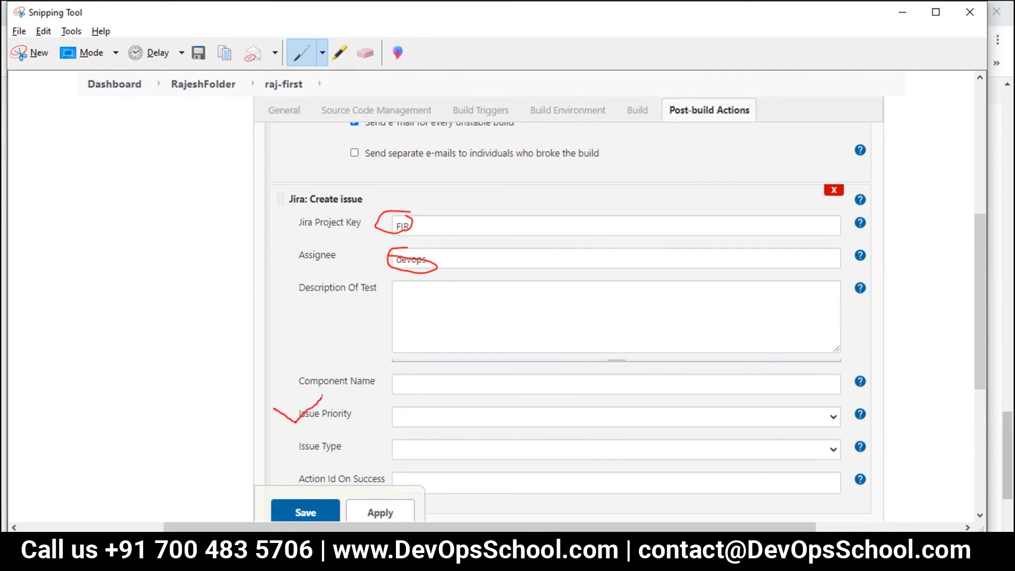
{"action": "left_click_drag", "start_coordinate": [298, 456], "coordinate": [320, 439]}
{"action": "scroll", "coordinate": [322, 434], "scroll_direction": "down", "scroll_amount": 2}
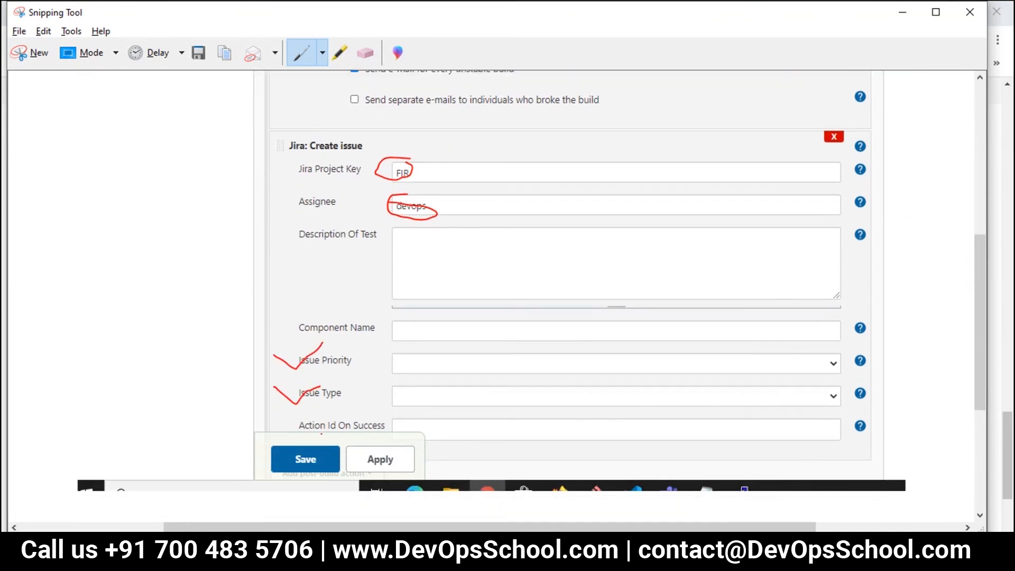
{"action": "scroll", "coordinate": [286, 444], "scroll_direction": "up", "scroll_amount": 5}
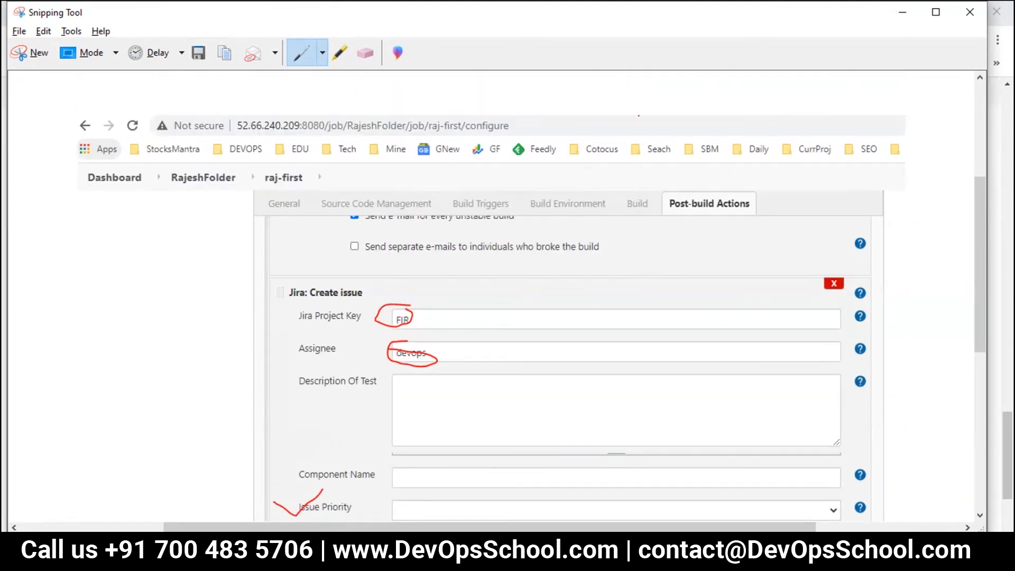
Step: Save the annotated snip as 33 alongside 32.JPG
{"action": "left_click", "coordinate": [199, 52]}
{"action": "scroll", "coordinate": [298, 259], "scroll_direction": "down", "scroll_amount": 4}
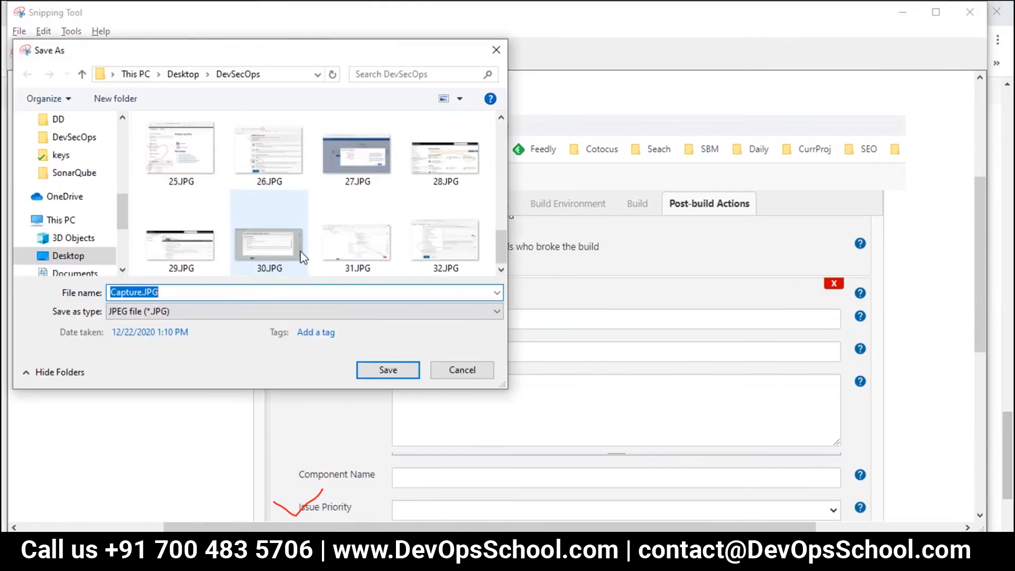
{"action": "left_click", "coordinate": [446, 243]}
{"action": "left_click", "coordinate": [245, 293]}
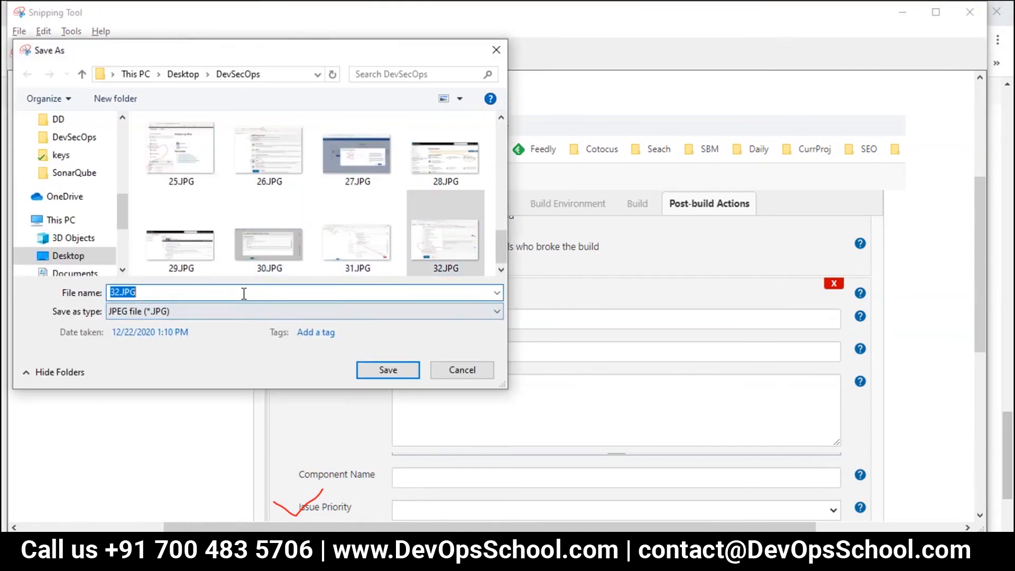
{"action": "type", "text": "33"}
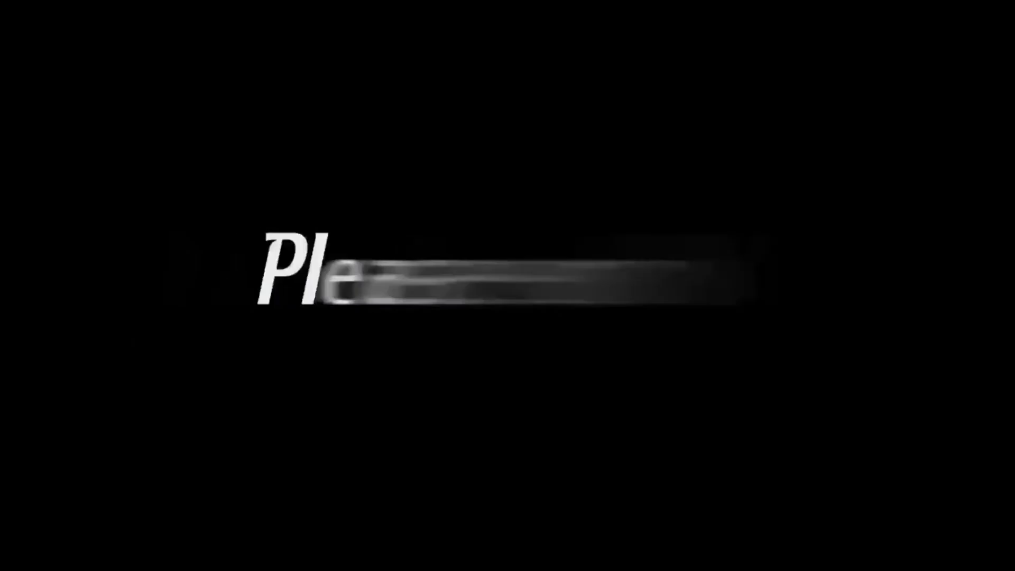